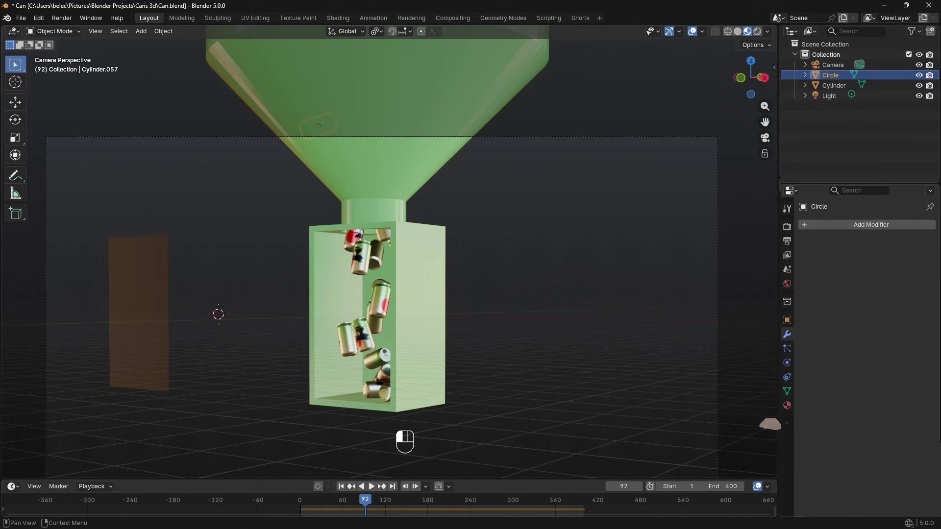
Play back part of the falling-cans animation
{"action": "key", "text": "space"}
{"action": "key", "text": "space"}
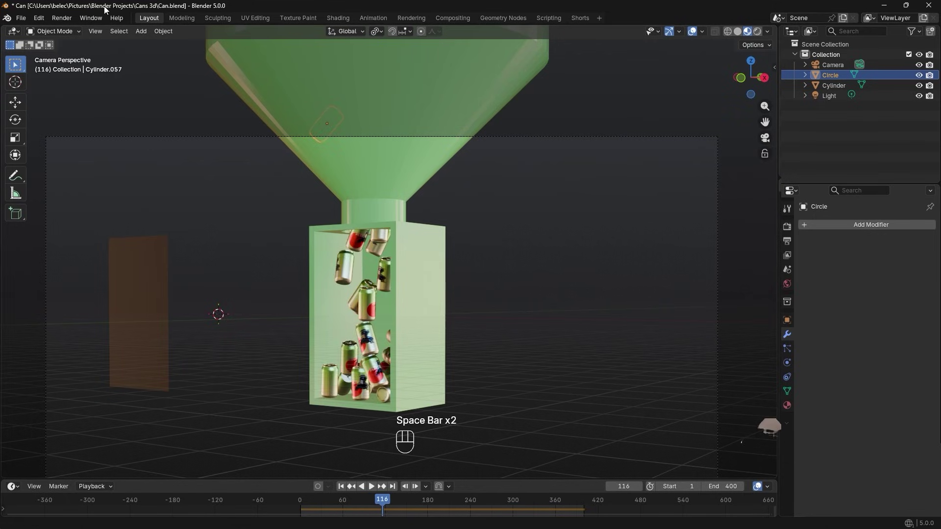
{"action": "left_click", "coordinate": [60, 19]}
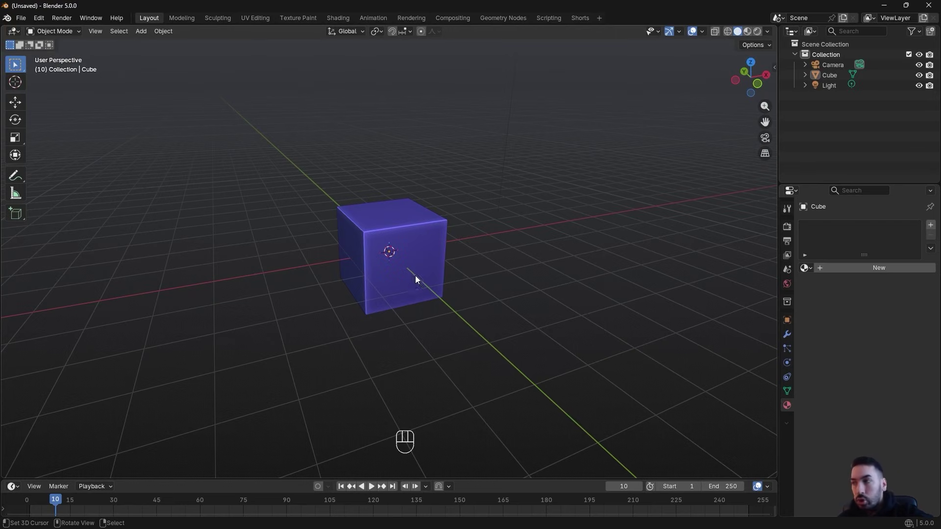
Delete the default cube and add a cylinder mesh in its place
{"action": "left_click", "coordinate": [433, 251]}
{"action": "key", "text": "Delete"}
{"action": "key", "text": "shift+a"}
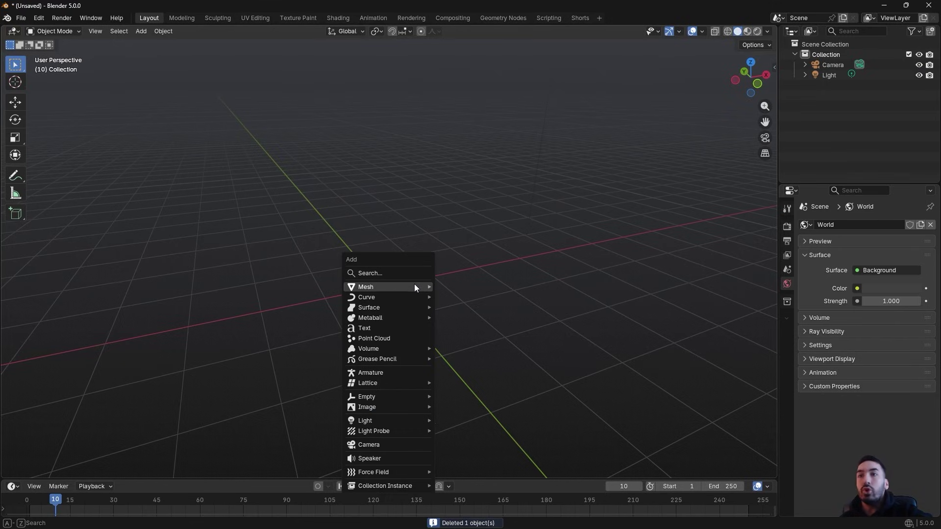
{"action": "mouse_move", "coordinate": [414, 287]}
{"action": "left_click", "coordinate": [466, 339]}
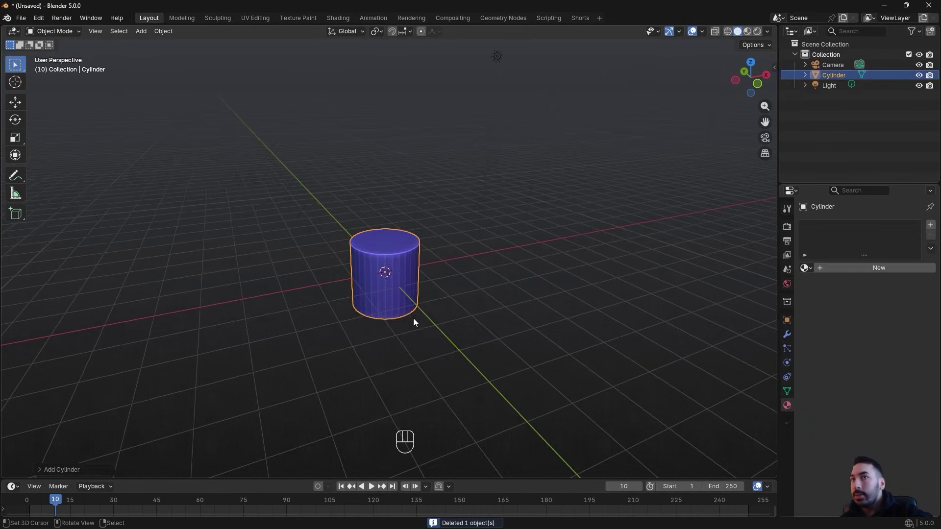
Add a horizontal loop cut around the middle of the cylinder
{"action": "key", "text": "z"}
{"action": "key", "text": "Tab"}
{"action": "key", "text": "ctrl+r"}
{"action": "left_click", "coordinate": [380, 292]}
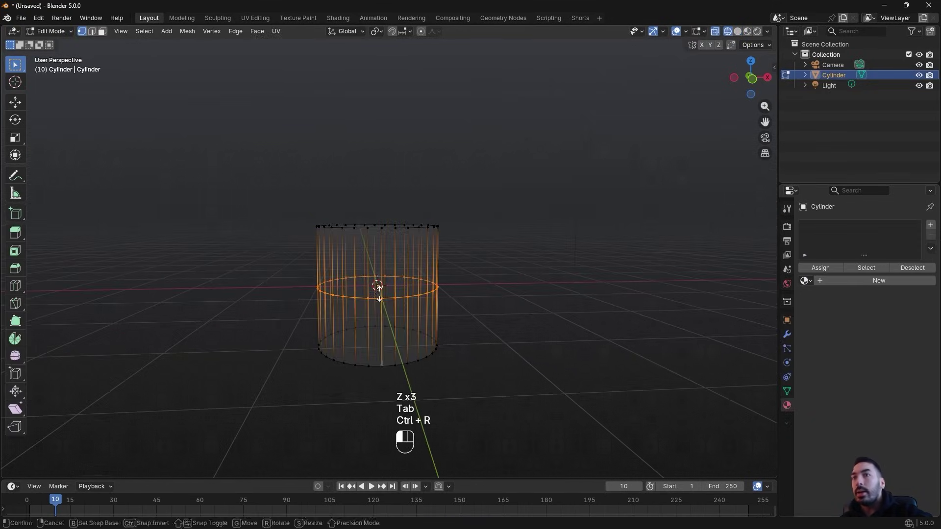
Delete the vertices of the cylinder's lower half below the middle loop and return to Object Mode with solid shading
{"action": "key", "text": "a"}
{"action": "key", "text": "a"}
{"action": "key", "text": "b"}
{"action": "mouse_move", "coordinate": [305, 309]}
{"action": "left_mouse_down"}
{"action": "mouse_move", "coordinate": [551, 418]}
{"action": "mouse_move", "coordinate": [441, 377]}
{"action": "left_mouse_up"}
{"action": "key", "text": "x"}
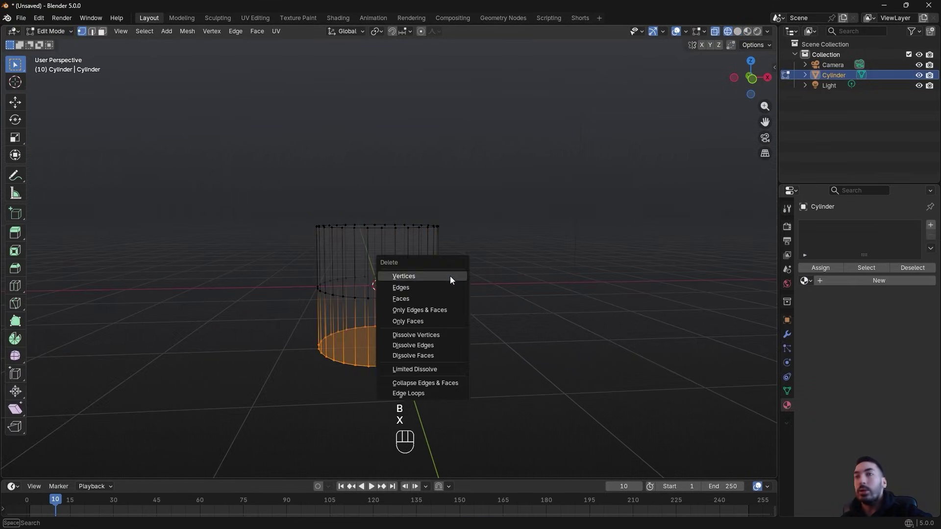
{"action": "left_click", "coordinate": [450, 276]}
{"action": "key", "text": "z"}
{"action": "key", "text": "Tab"}
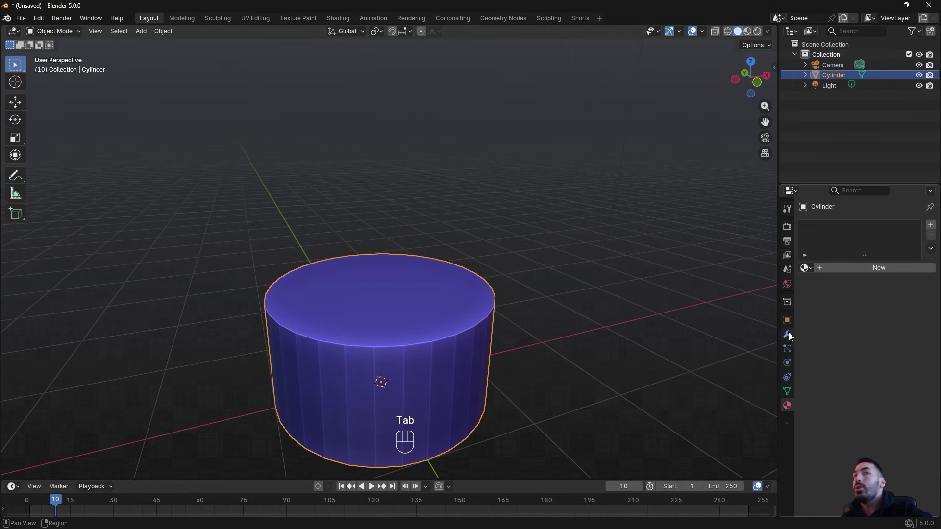
Add a Mirror modifier to the half cylinder and mirror it across the Z axis only
{"action": "left_click", "coordinate": [787, 334]}
{"action": "left_click", "coordinate": [833, 227]}
{"action": "mouse_move", "coordinate": [822, 249]}
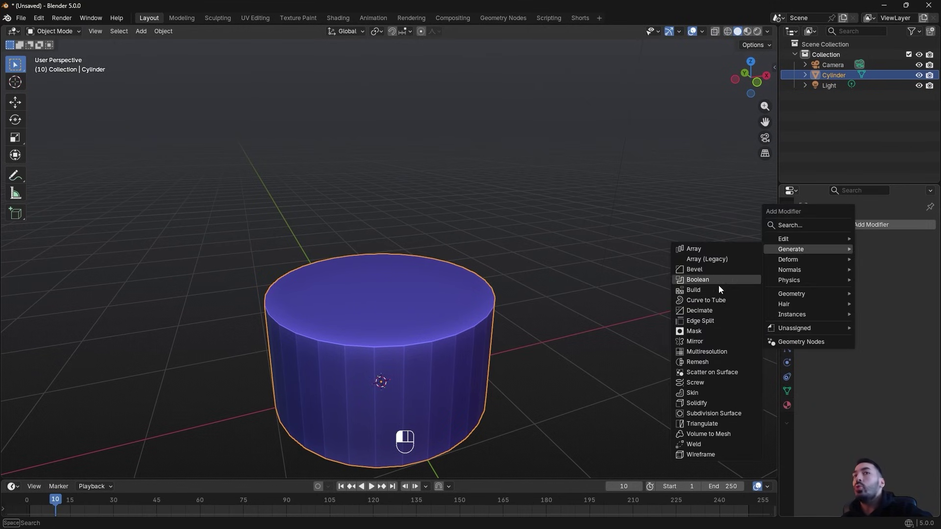
{"action": "left_click", "coordinate": [700, 341]}
{"action": "scroll", "coordinate": [627, 354], "scroll_direction": "down", "scroll_amount": 4}
{"action": "key", "text": "shift+z"}
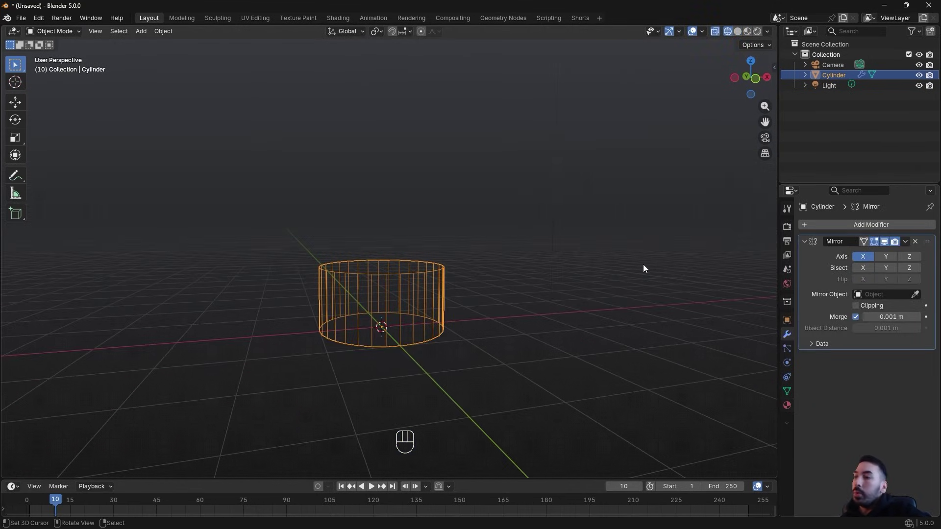
{"action": "left_click", "coordinate": [910, 256]}
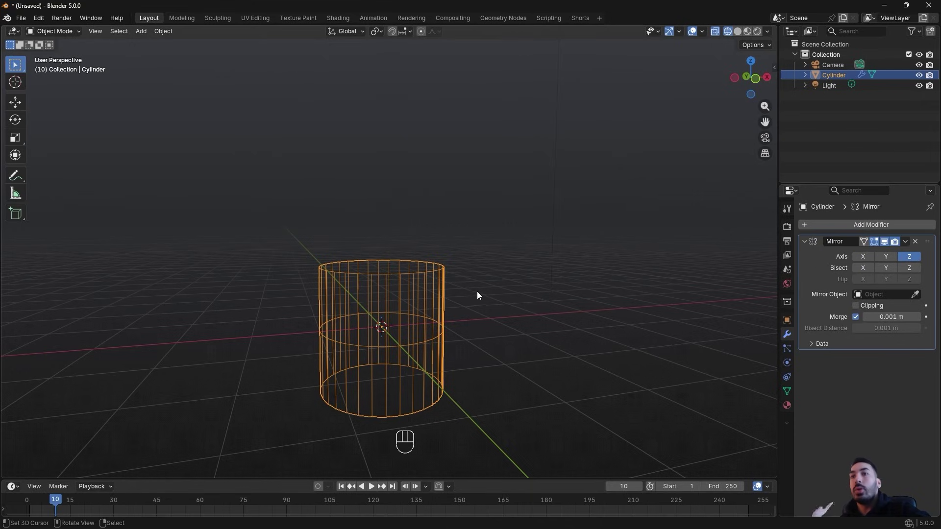
{"action": "middle_click_drag", "start_coordinate": [478, 292], "coordinate": [409, 297]}
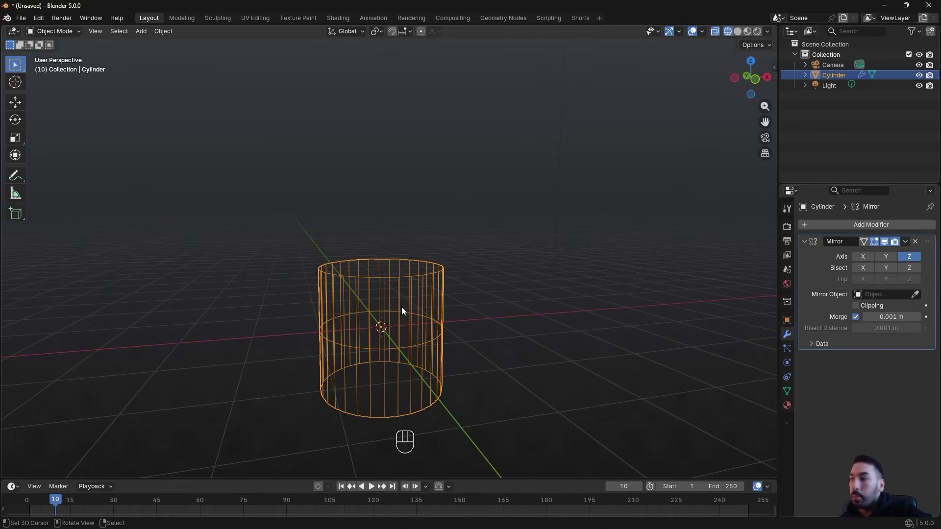
Raise the cylinder's top face along Z to lengthen the can body
{"action": "key", "text": "g"}
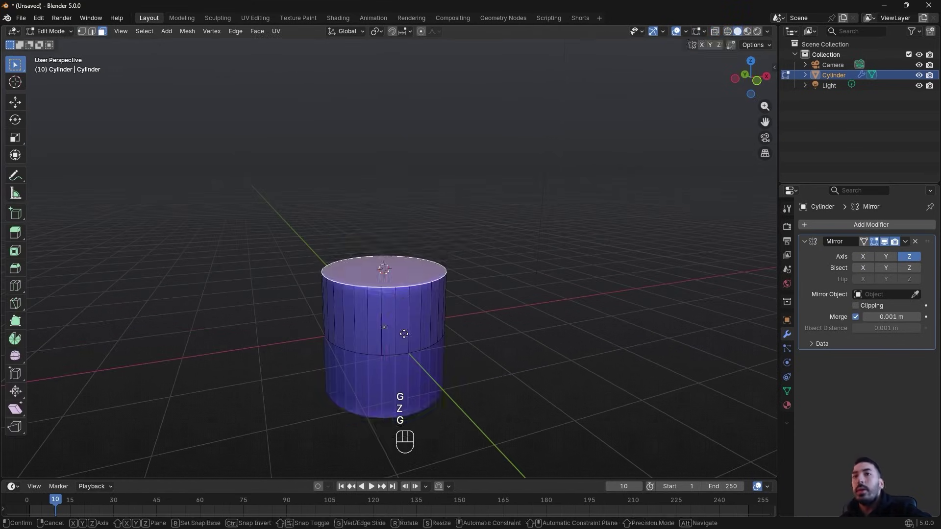
{"action": "key", "text": "z"}
{"action": "left_click", "coordinate": [402, 285]}
{"action": "middle_click_drag", "start_coordinate": [401, 271], "coordinate": [397, 295], "text": "shift"}
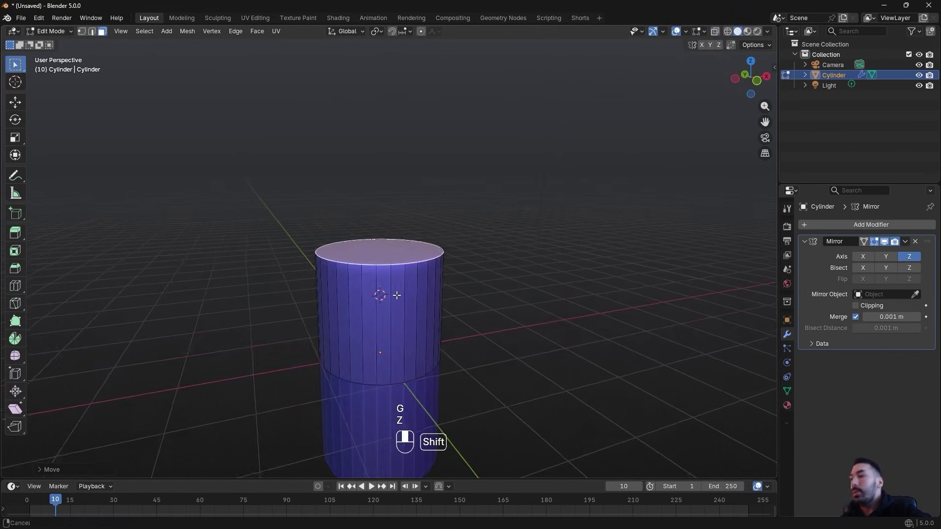
{"action": "scroll", "coordinate": [398, 295], "scroll_direction": "up", "scroll_amount": 1}
Bevel the edge around the can's top face and raise the top face along Z to form a sloped shoulder
{"action": "key", "text": "ctrl+b"}
{"action": "left_click", "coordinate": [425, 302]}
{"action": "key", "text": "3"}
{"action": "key", "text": "g"}
{"action": "key", "text": "z"}
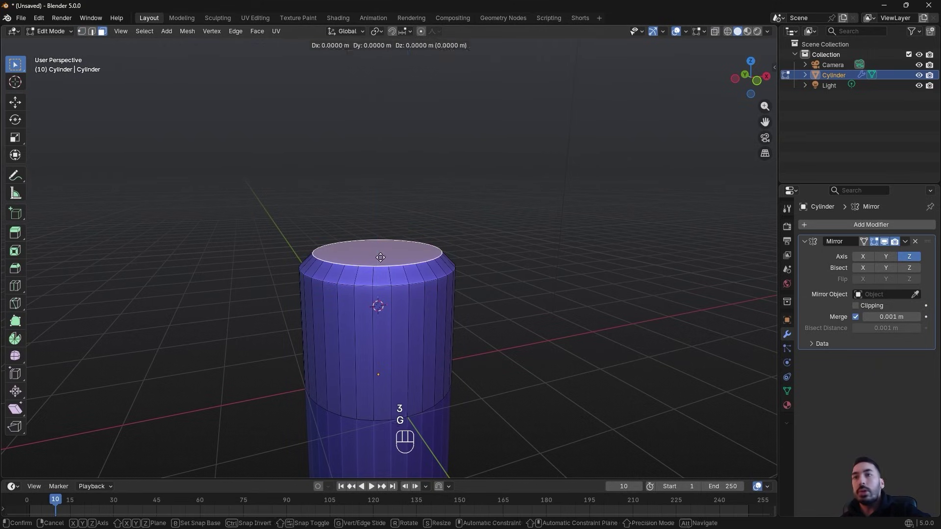
{"action": "left_click", "coordinate": [366, 204]}
Snap the 3D cursor to the top face and extrude that face upward twice, creating two thin bands for the neck and rim
{"action": "key", "text": "shift+s"}
{"action": "left_click", "coordinate": [384, 304]}
{"action": "middle_click_drag", "start_coordinate": [385, 306], "coordinate": [398, 298]}
{"action": "scroll", "coordinate": [399, 298], "scroll_direction": "up", "scroll_amount": 5}
{"action": "key", "text": "e"}
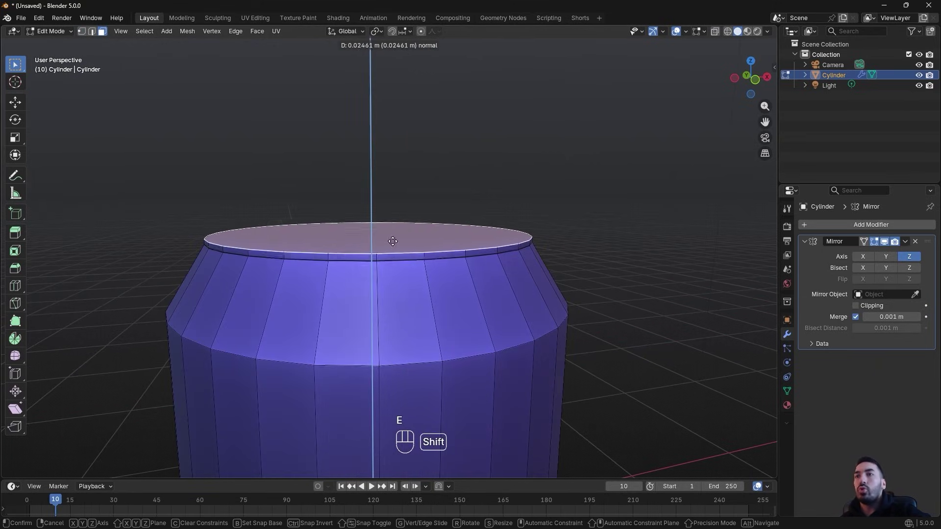
{"action": "left_click", "coordinate": [390, 244]}
{"action": "key", "text": "shift+s"}
{"action": "left_click", "coordinate": [385, 305]}
{"action": "key", "text": "e"}
{"action": "left_click", "coordinate": [373, 262]}
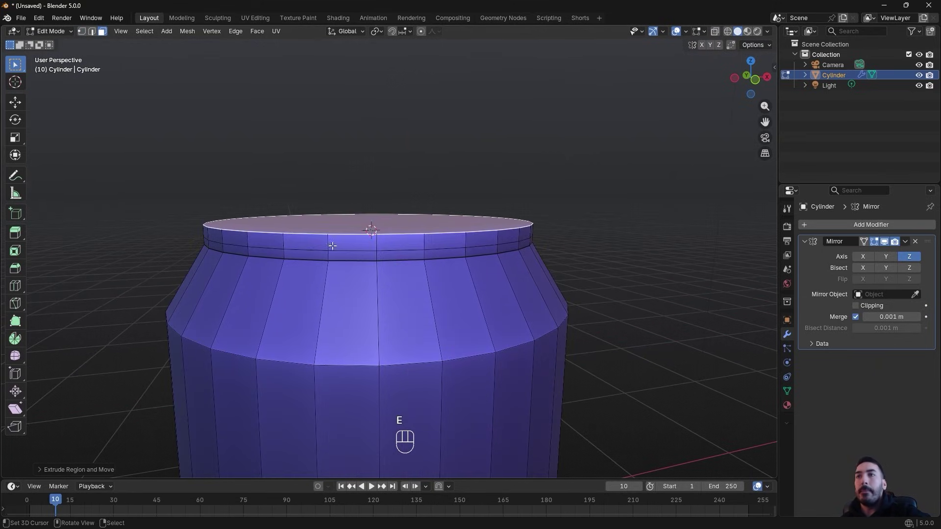
Select the upper band's face loop and extrude it outward along normals by about 0.04 m to form the rim
{"action": "right_click", "coordinate": [287, 244], "text": "alt"}
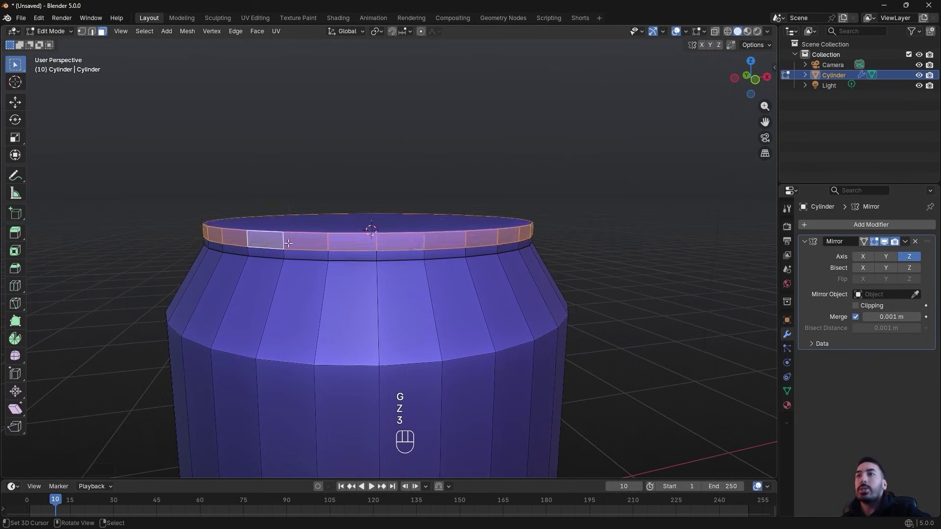
{"action": "scroll", "coordinate": [288, 243], "scroll_direction": "down", "scroll_amount": 3}
{"action": "key", "text": "alt+e"}
{"action": "left_click", "coordinate": [483, 287]}
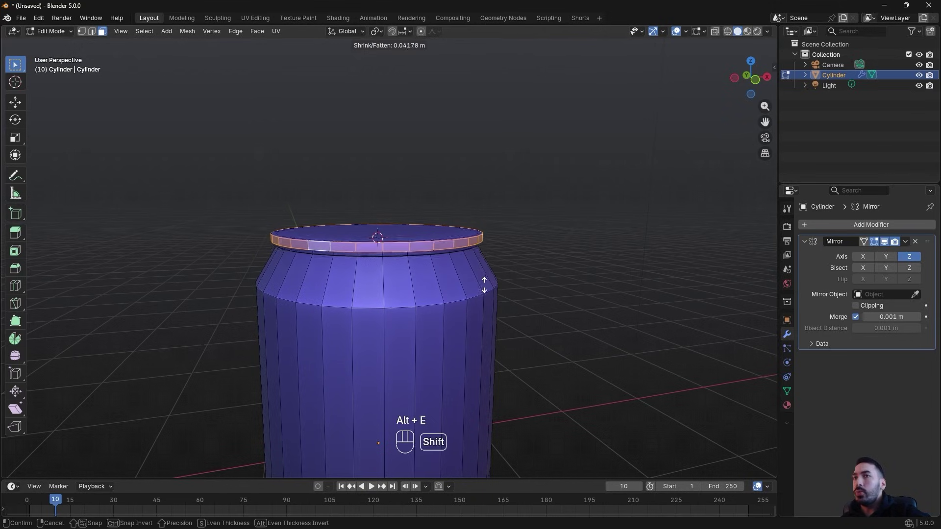
{"action": "left_click", "coordinate": [492, 287]}
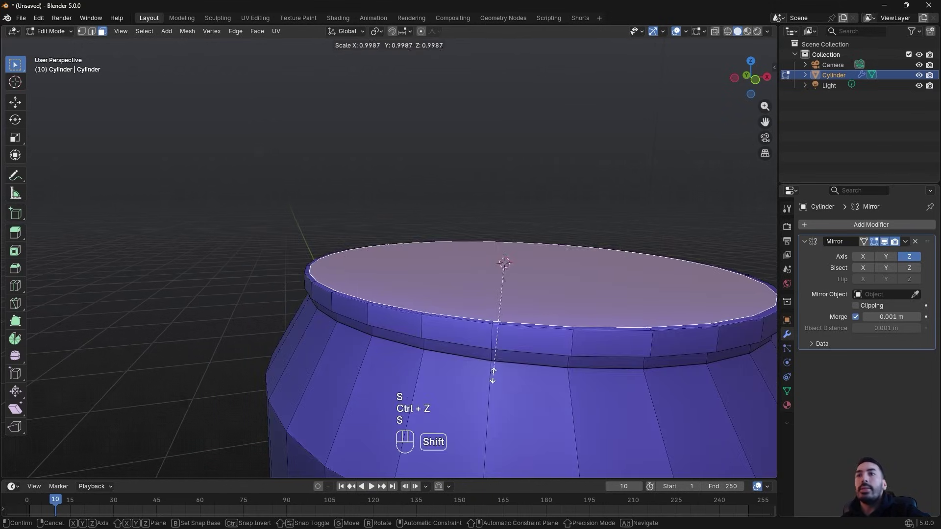
Scale the lid face slightly inward within the rim and extrude it downward to recess the lid
{"action": "left_click", "coordinate": [498, 327]}
{"action": "key", "text": "e"}
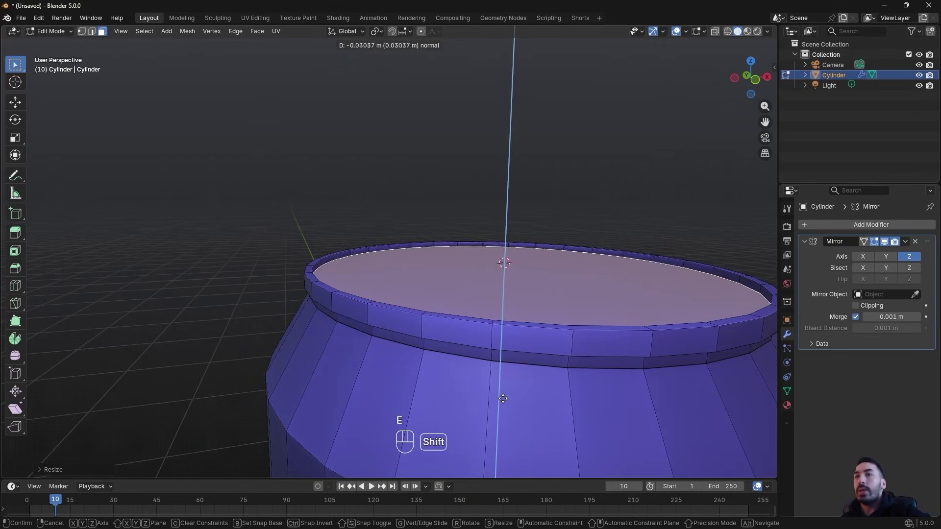
{"action": "left_click", "coordinate": [503, 432]}
Move the shoulder's lower edge loop down along Z by about 0.12 m
{"action": "scroll", "coordinate": [468, 382], "scroll_direction": "down", "scroll_amount": 3}
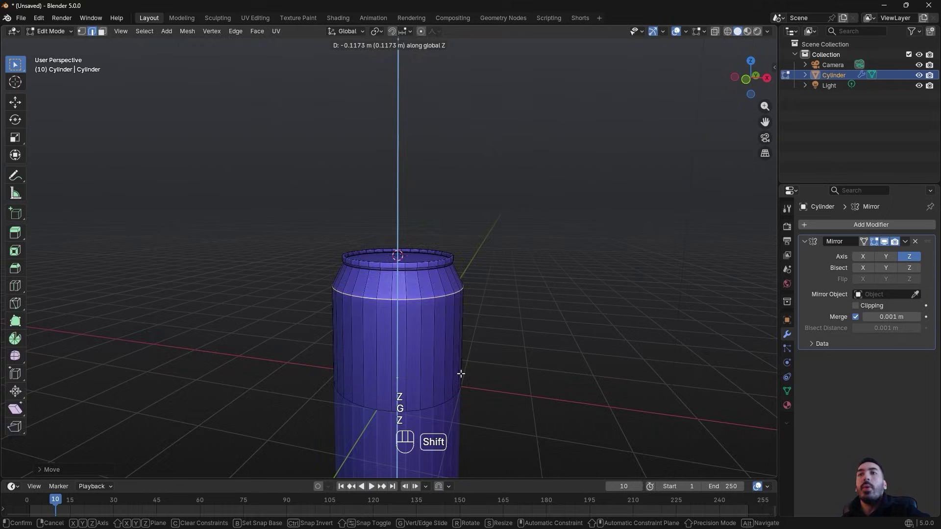
{"action": "left_click", "coordinate": [461, 373]}
{"action": "key", "text": "Tab"}
{"action": "scroll", "coordinate": [464, 344], "scroll_direction": "down", "scroll_amount": 1}
{"action": "middle_click_drag", "start_coordinate": [464, 323], "coordinate": [369, 296]}
{"action": "scroll", "coordinate": [406, 310], "scroll_direction": "up", "scroll_amount": 2}
{"action": "scroll", "coordinate": [343, 211], "scroll_direction": "up", "scroll_amount": 1}
Bevel the shoulder edge loop with 3 segments and an offset of about 0.15 m
{"action": "key", "text": "Tab"}
{"action": "key", "text": "2"}
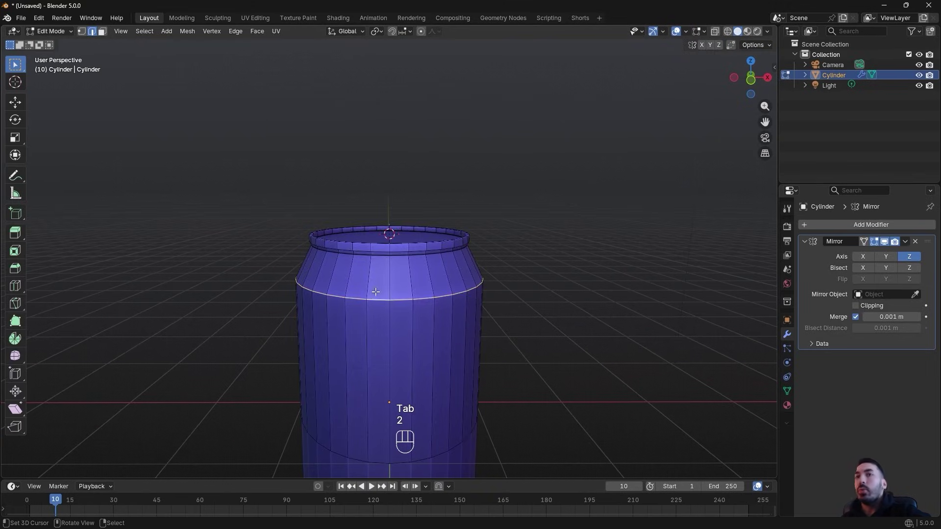
{"action": "scroll", "coordinate": [462, 311], "scroll_direction": "up", "scroll_amount": 1}
{"action": "key", "text": "ctrl+b"}
{"action": "scroll", "coordinate": [478, 325], "scroll_direction": "up", "scroll_amount": 2}
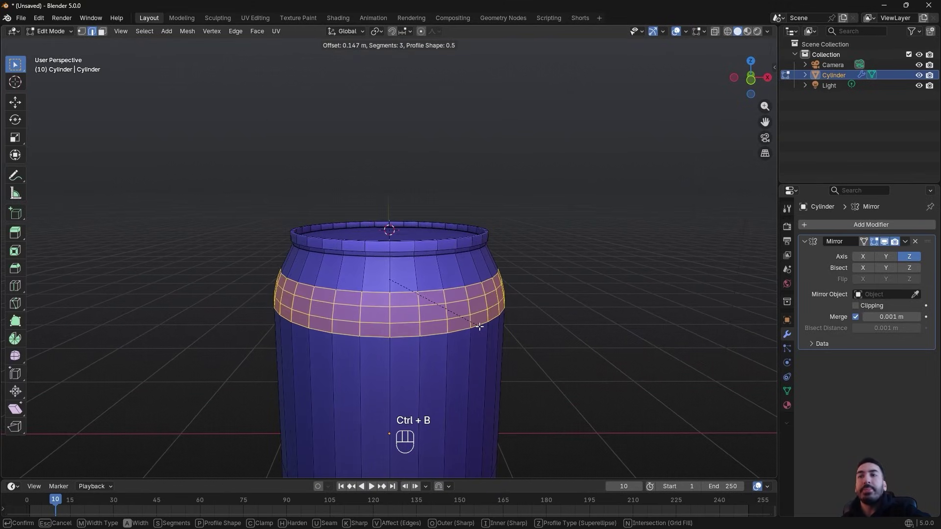
{"action": "left_click", "coordinate": [483, 328]}
Bevel the rim, lid and neck edge loops about 0.0077 m wide with 2 segments and a profile shape of 1.0
{"action": "left_click", "coordinate": [380, 241], "text": "alt+shift"}
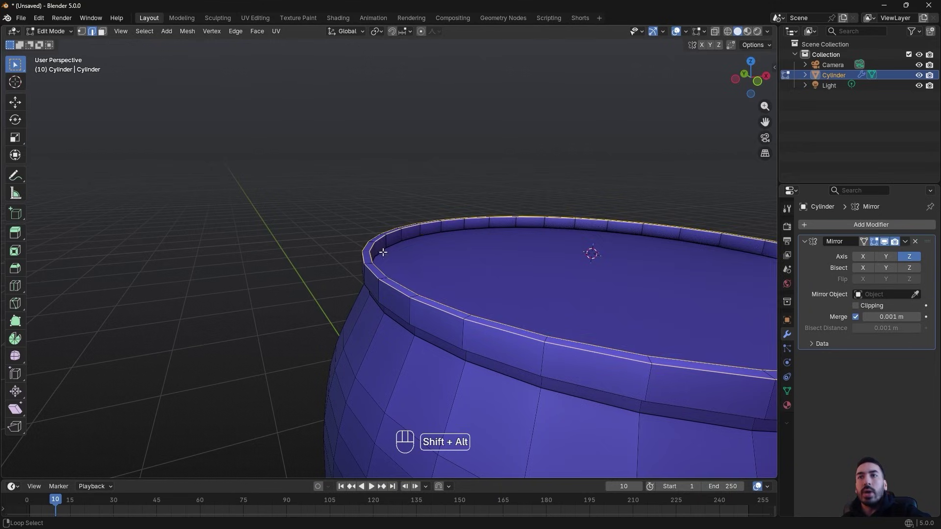
{"action": "mouse_move", "coordinate": [383, 252]}
{"action": "middle_mouse_down"}
{"action": "mouse_move", "coordinate": [409, 238]}
{"action": "mouse_move", "coordinate": [372, 255]}
{"action": "middle_mouse_up"}
{"action": "left_click", "coordinate": [409, 238], "text": "alt+shift"}
{"action": "key", "text": "ctrl+b"}
{"action": "left_click", "coordinate": [367, 258]}
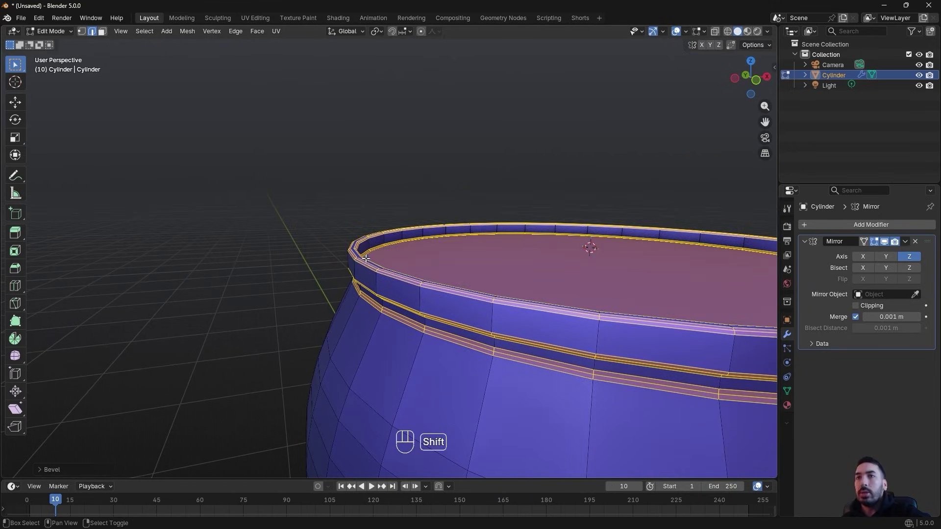
{"action": "left_click", "coordinate": [93, 469]}
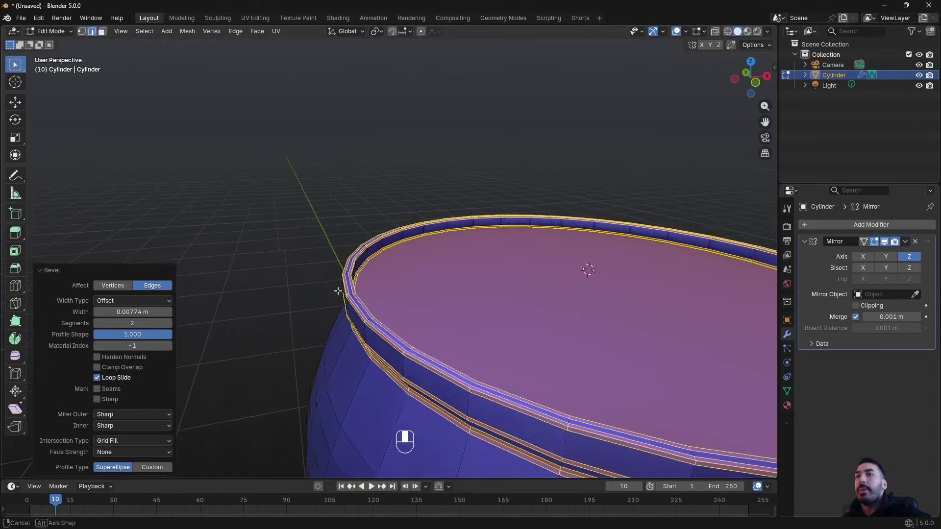
Return to Object Mode and apply Shade Smooth to the can
{"action": "key", "text": "Tab"}
{"action": "left_click", "coordinate": [164, 31]}
{"action": "left_click", "coordinate": [209, 266]}
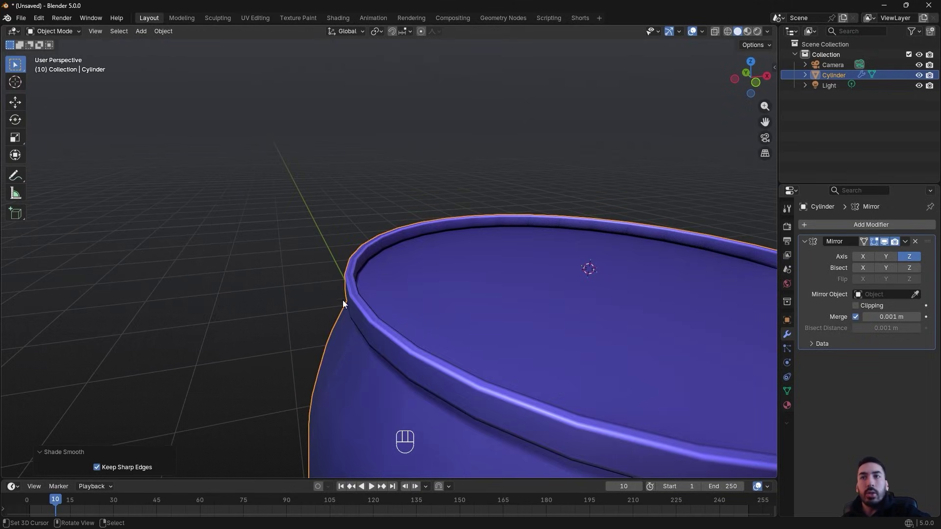
{"action": "scroll", "coordinate": [343, 300], "scroll_direction": "down", "scroll_amount": 6}
Snap the 3D cursor to a vertical edge on the can's upper shoulder and enable Auto Merge with Split Edges & Faces
{"action": "key", "text": "Tab"}
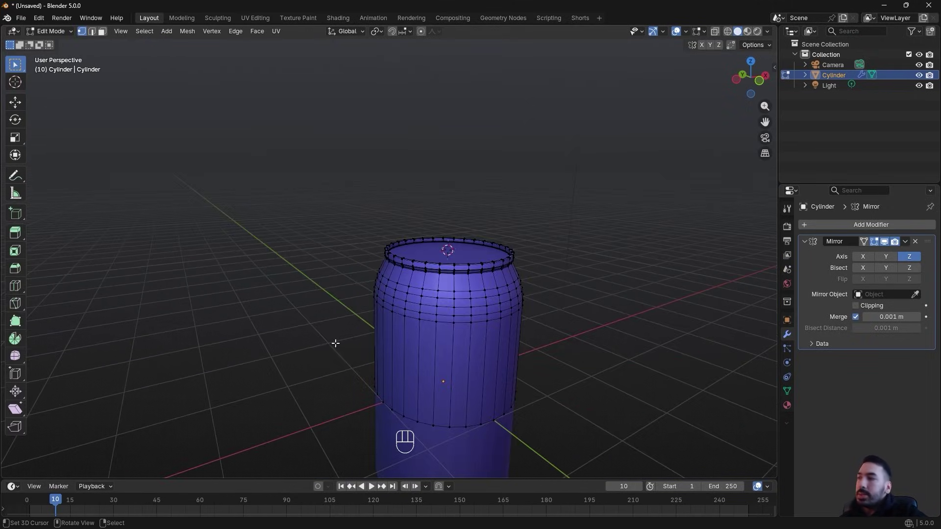
{"action": "scroll", "coordinate": [335, 343], "scroll_direction": "up", "scroll_amount": 3}
{"action": "middle_click_drag", "start_coordinate": [409, 321], "coordinate": [374, 304], "text": "shift"}
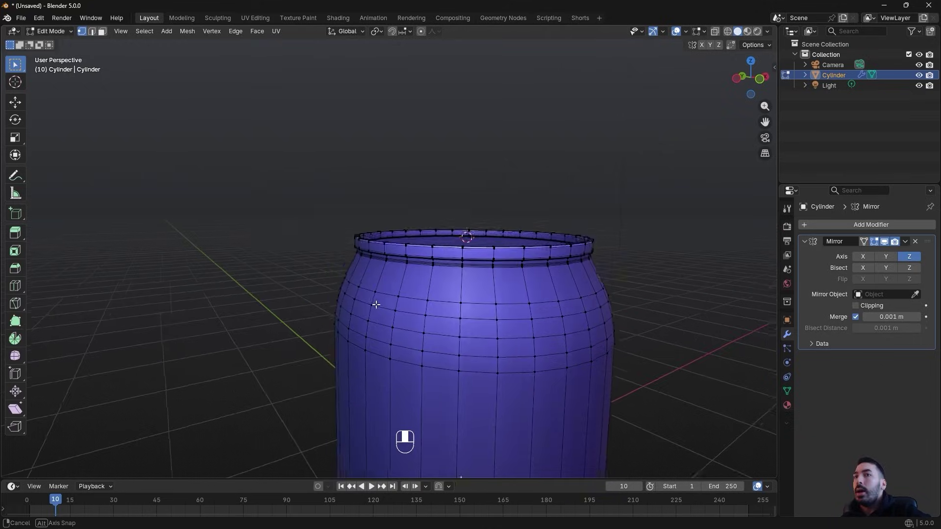
{"action": "key", "text": "Tab"}
{"action": "key", "text": "Tab"}
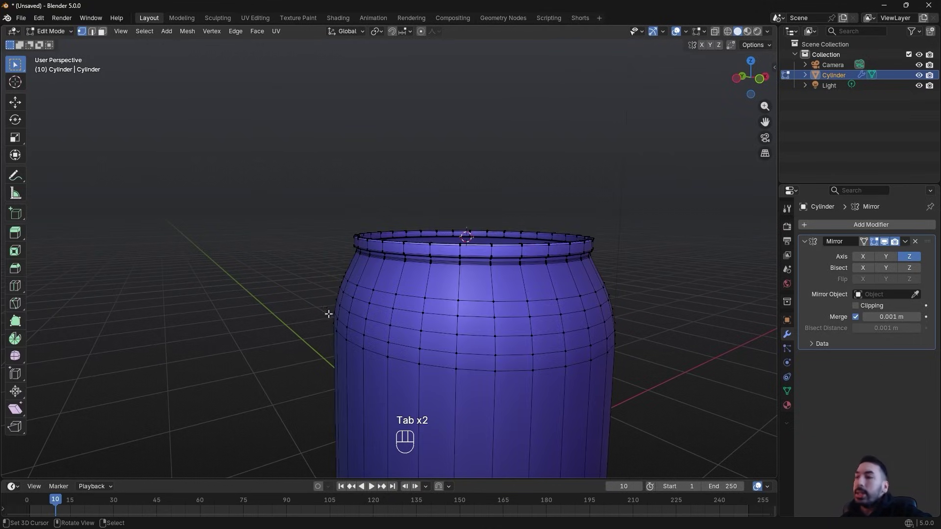
{"action": "scroll", "coordinate": [345, 297], "scroll_direction": "up", "scroll_amount": 2}
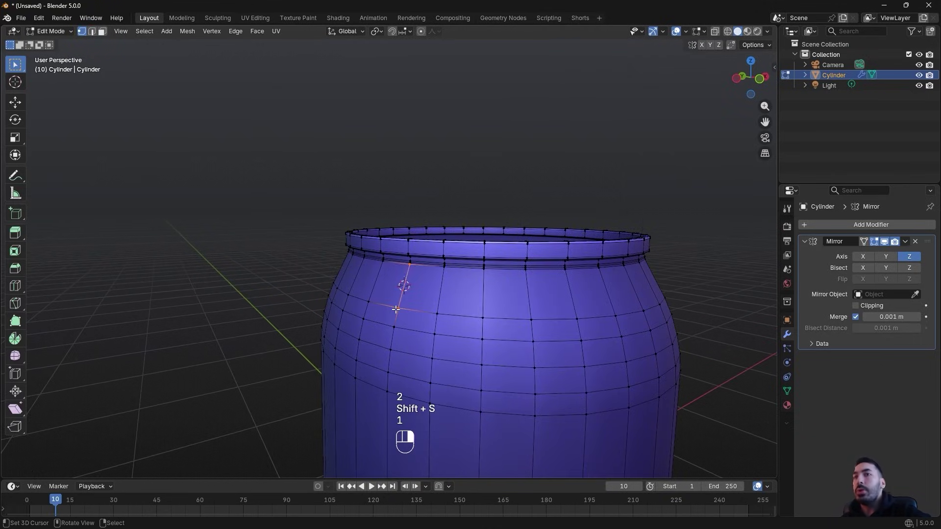
{"action": "left_click", "coordinate": [468, 191]}
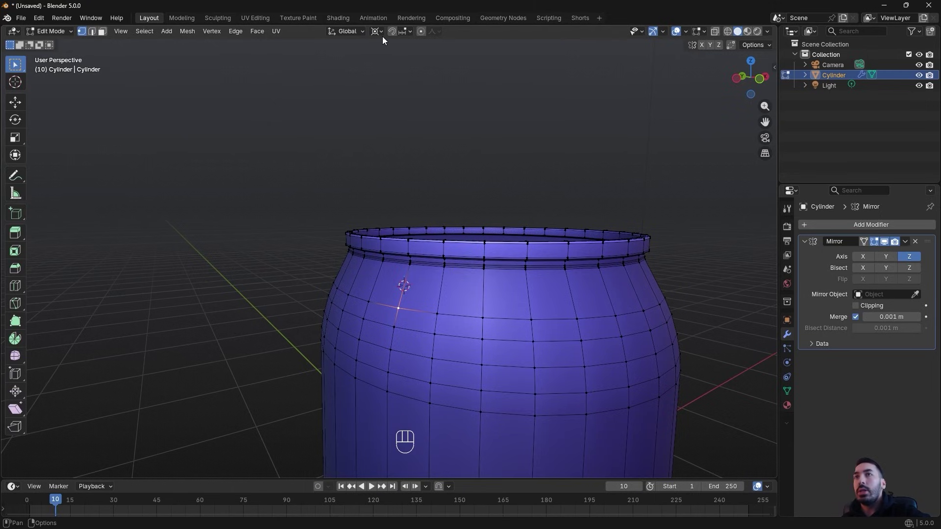
{"action": "left_click", "coordinate": [751, 45]}
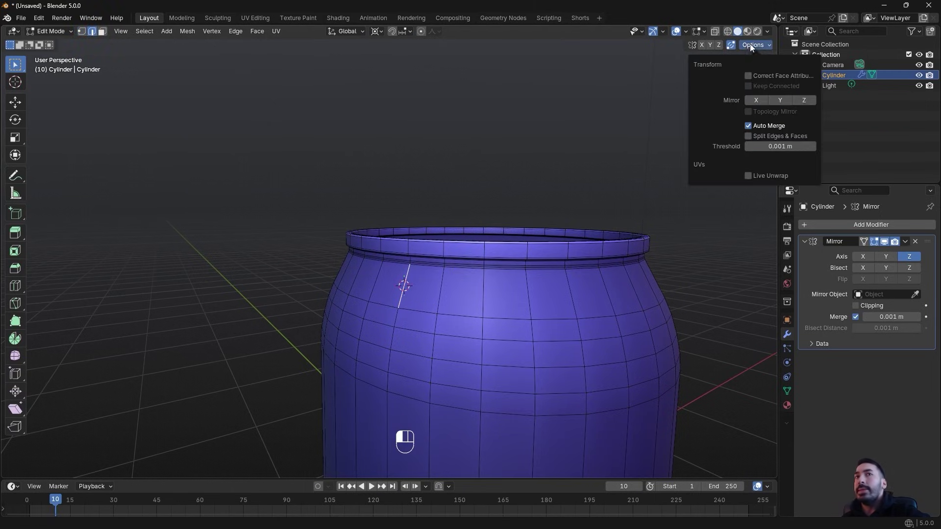
{"action": "left_click", "coordinate": [749, 135]}
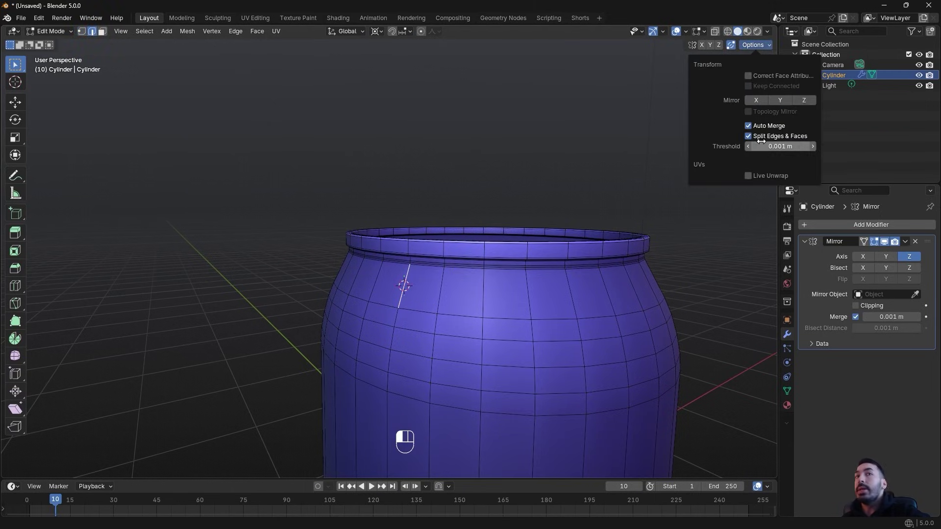
Extrude the shoulder vertex below the 3D cursor in place and scale it away from the cursor to extend the sloped edge line
{"action": "middle_click_drag", "start_coordinate": [423, 318], "coordinate": [387, 343]}
{"action": "key", "text": "1"}
{"action": "right_click", "coordinate": [382, 241]}
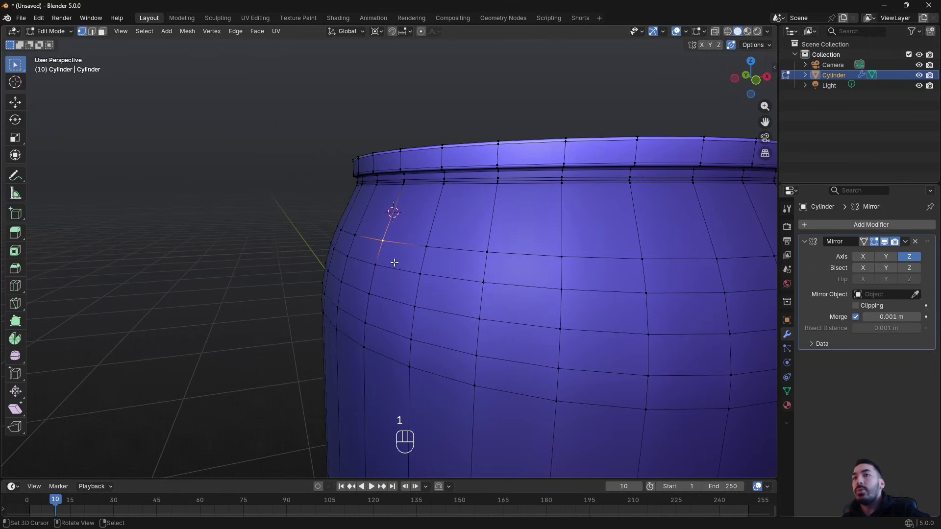
{"action": "key", "text": "e"}
{"action": "right_click", "coordinate": [400, 254]}
{"action": "key", "text": "s"}
Snap the 3D cursor to the vertical body edge below, then extrude its upper vertex and scale it by 1.694 across the first line
{"action": "key", "text": "2"}
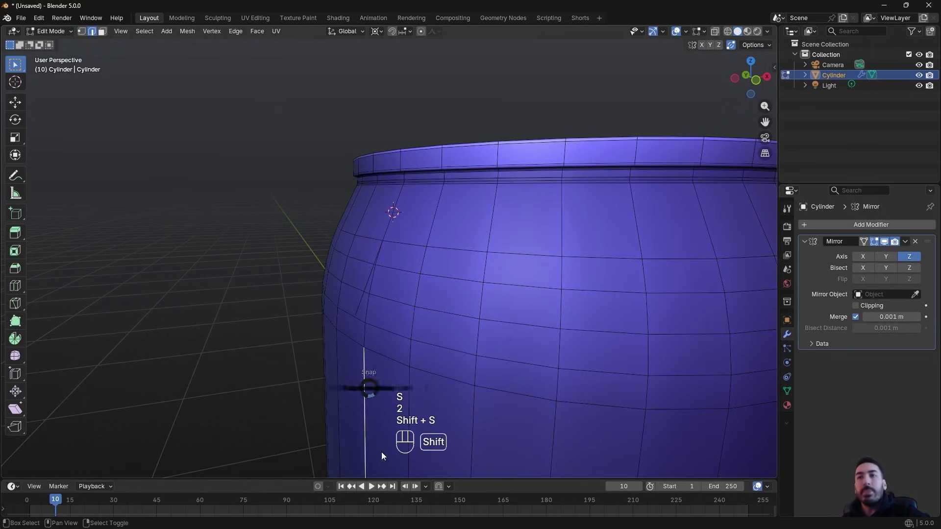
{"action": "key", "text": "1"}
{"action": "key", "text": "e"}
{"action": "key", "text": "s"}
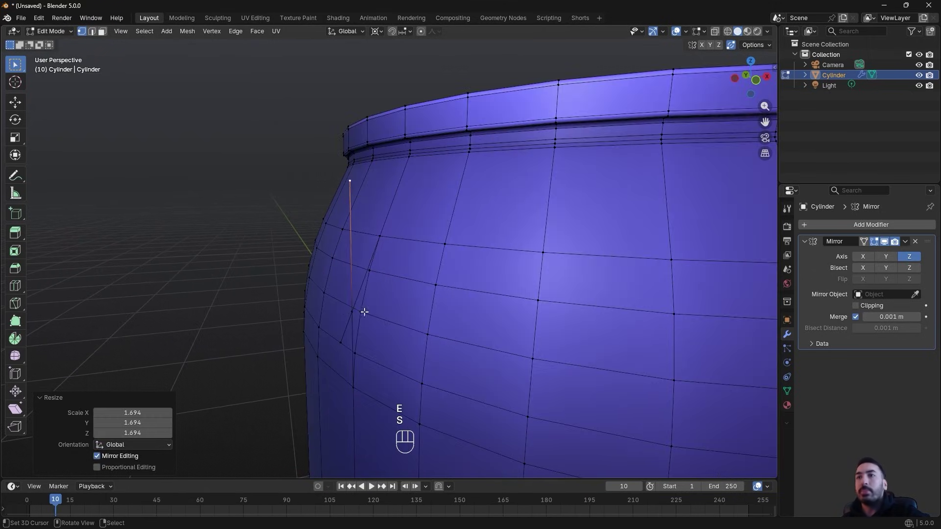
{"action": "key", "text": "g"}
{"action": "left_click", "coordinate": [332, 330]}
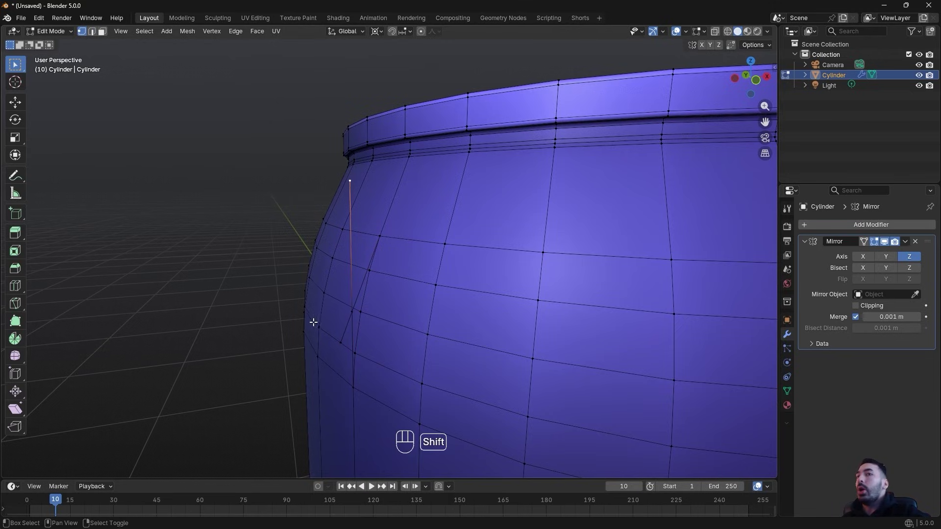
Snap the 3D cursor to the crossing of the two extended edges and delete the helper vertices
{"action": "key", "text": "x"}
{"action": "left_click", "coordinate": [370, 283]}
{"action": "key", "text": "shift+s"}
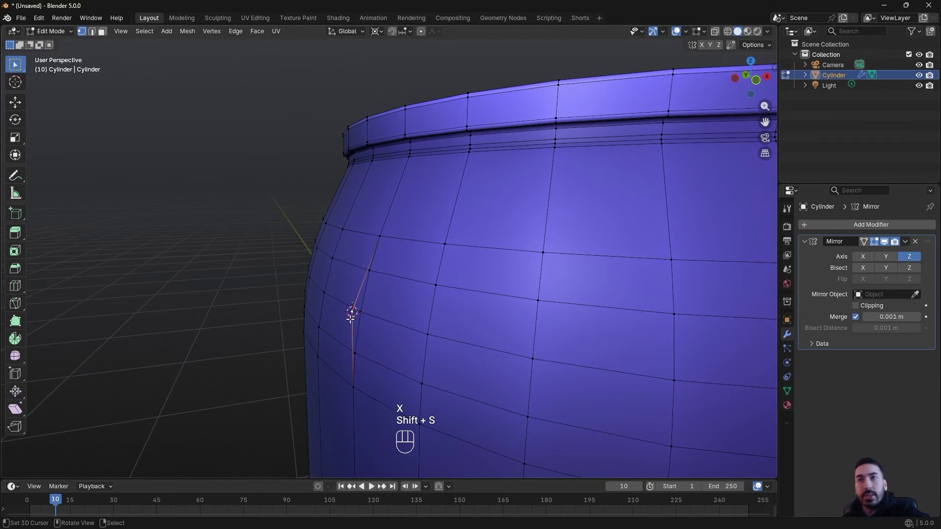
{"action": "key", "text": "g"}
{"action": "left_click", "coordinate": [366, 317]}
{"action": "key", "text": "x"}
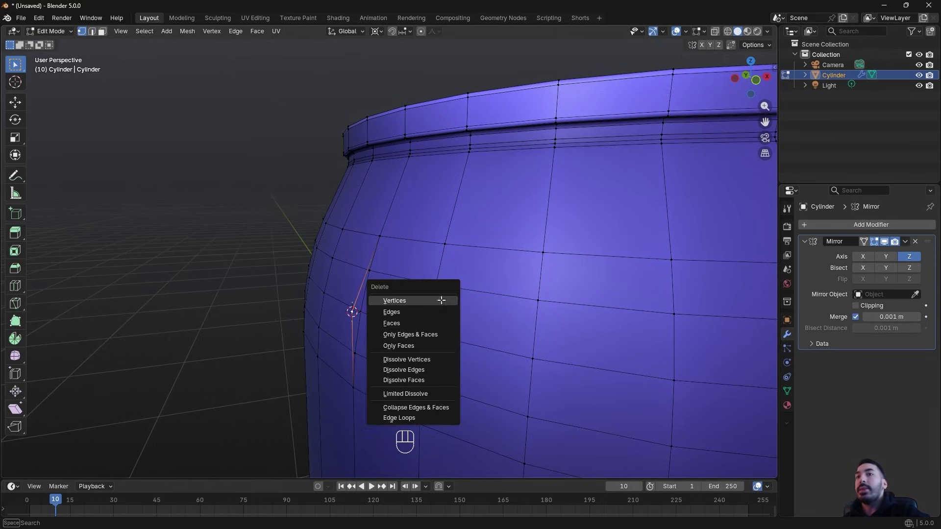
{"action": "left_click", "coordinate": [387, 299]}
Select the vertical column of shoulder vertices and scale it toward the 3D cursor to tighten the shoulder curve
{"action": "left_click", "coordinate": [346, 387]}
{"action": "left_click", "coordinate": [373, 253], "text": "ctrl"}
{"action": "key", "text": "s"}
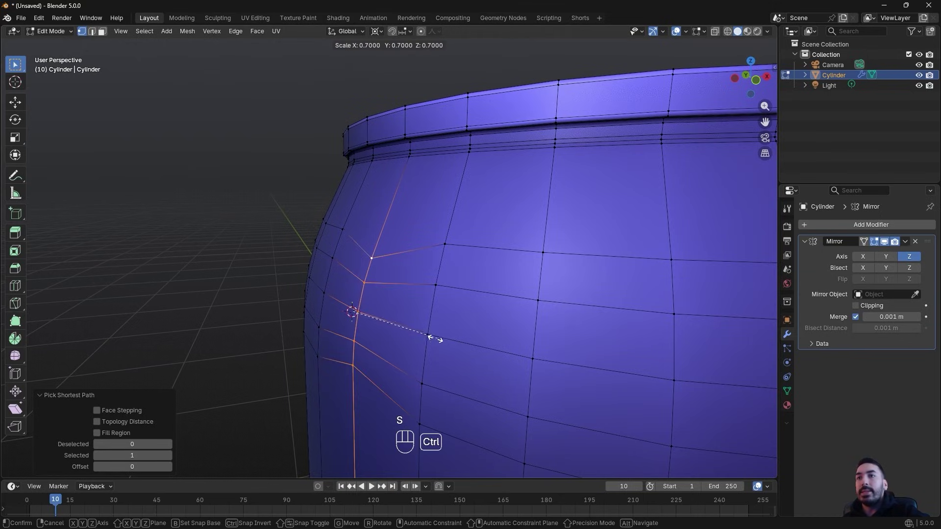
{"action": "left_click", "coordinate": [391, 331], "text": "ctrl"}
Delete the can's remaining shoulder and side geometry in wireframe view, keeping only the reshaped vertical profile line
{"action": "scroll", "coordinate": [392, 331], "scroll_direction": "down", "scroll_amount": 2}
{"action": "key", "text": "b"}
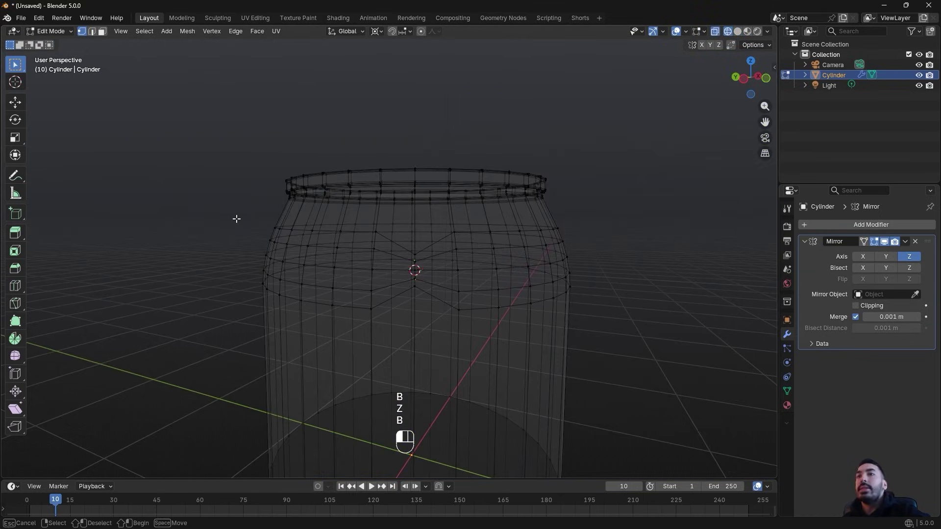
{"action": "left_click_drag", "start_coordinate": [236, 218], "coordinate": [622, 326]}
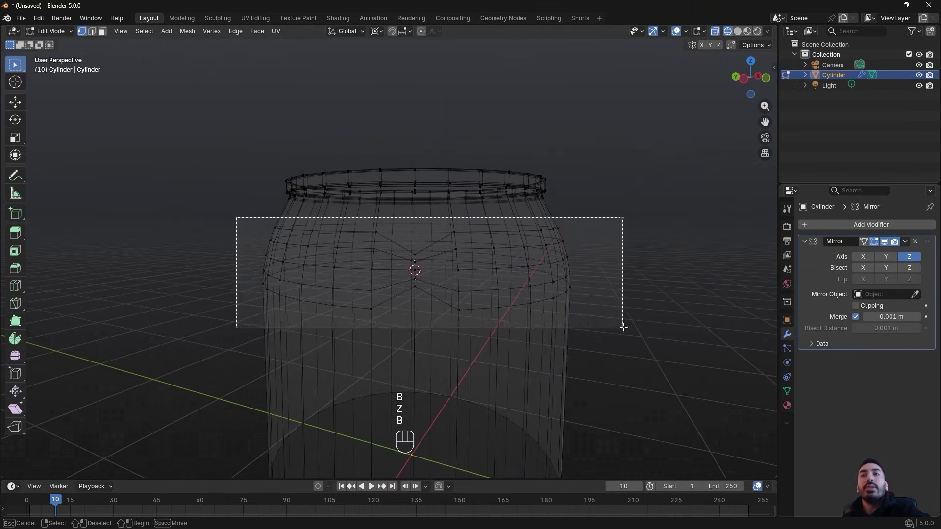
{"action": "key", "text": "z"}
{"action": "mouse_move", "coordinate": [399, 283]}
{"action": "middle_mouse_down"}
{"action": "mouse_move", "coordinate": [344, 284]}
{"action": "mouse_move", "coordinate": [391, 317]}
{"action": "mouse_move", "coordinate": [372, 314]}
{"action": "mouse_move", "coordinate": [359, 292]}
{"action": "middle_mouse_up"}
{"action": "key", "text": "x"}
{"action": "left_click", "coordinate": [386, 280]}
Snap the 3D cursor to the centre of the lid face
{"action": "key", "text": "3"}
{"action": "left_click", "coordinate": [399, 229]}
{"action": "key", "text": "shift+s"}
{"action": "key", "text": "1"}
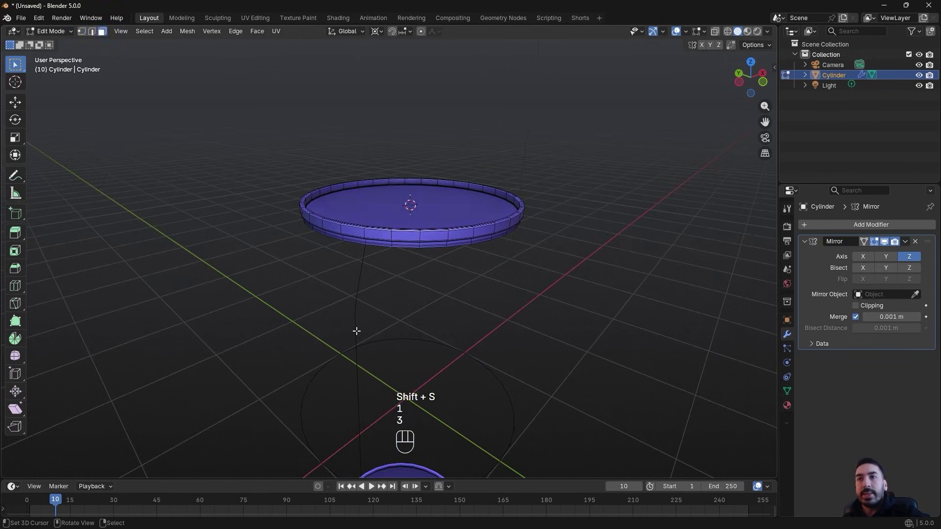
Spin the vertical profile edges around the 3D cursor from the top view with 32 steps to rebuild the can's wall
{"action": "key", "text": "2"}
{"action": "left_click", "coordinate": [371, 278], "text": "ctrl"}
{"action": "key", "text": "KP_7"}
{"action": "key", "text": "ctrl+z"}
{"action": "key", "text": "alt+e"}
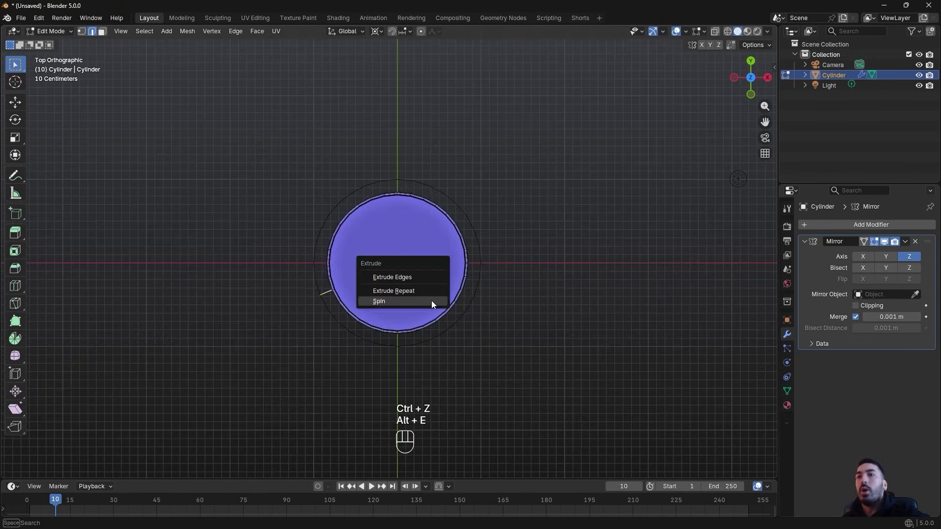
{"action": "left_click", "coordinate": [431, 302]}
{"action": "type", "text": "32"}
{"action": "key", "text": "Return"}
Merge all of the can's overlapping vertices by distance, recalculate its normals and return to Object Mode
{"action": "middle_click_drag", "start_coordinate": [309, 359], "coordinate": [414, 218]}
{"action": "scroll", "coordinate": [402, 283], "scroll_direction": "up", "scroll_amount": 3}
{"action": "key", "text": "1"}
{"action": "key", "text": "a"}
{"action": "key", "text": "shift+w"}
{"action": "key", "text": "shift+n"}
{"action": "scroll", "coordinate": [401, 283], "scroll_direction": "down", "scroll_amount": 1}
{"action": "key", "text": "Tab"}
{"action": "scroll", "coordinate": [369, 265], "scroll_direction": "down", "scroll_amount": 3}
{"action": "scroll", "coordinate": [413, 264], "scroll_direction": "up", "scroll_amount": 4}
{"action": "scroll", "coordinate": [378, 249], "scroll_direction": "down", "scroll_amount": 3}
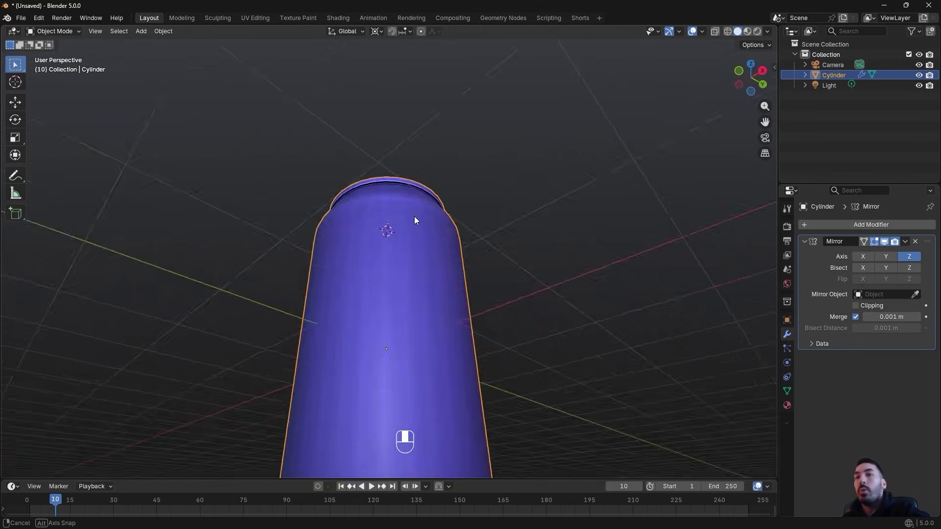
Apply the Mirror modifier on the can
{"action": "scroll", "coordinate": [414, 216], "scroll_direction": "down", "scroll_amount": 3}
{"action": "middle_click_drag", "start_coordinate": [404, 304], "coordinate": [401, 323]}
{"action": "scroll", "coordinate": [401, 324], "scroll_direction": "up", "scroll_amount": 3}
{"action": "key", "text": "ctrl+a"}
{"action": "scroll", "coordinate": [408, 357], "scroll_direction": "down", "scroll_amount": 3}
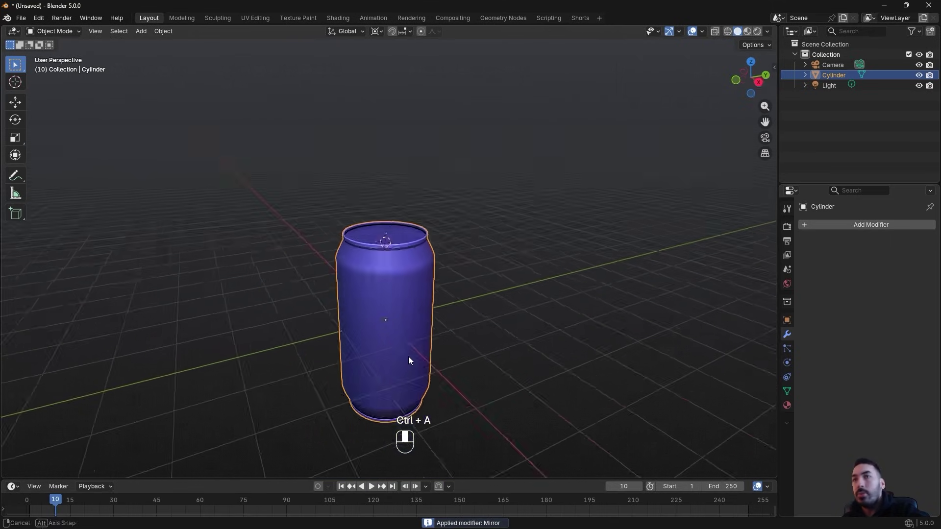
Add a cube at the lid's centre and scale its mesh to 0.15 in Edit Mode
{"action": "middle_click_drag", "start_coordinate": [407, 357], "coordinate": [372, 264]}
{"action": "scroll", "coordinate": [372, 264], "scroll_direction": "up", "scroll_amount": 4}
{"action": "key", "text": "shift+a"}
{"action": "mouse_move", "coordinate": [449, 251]}
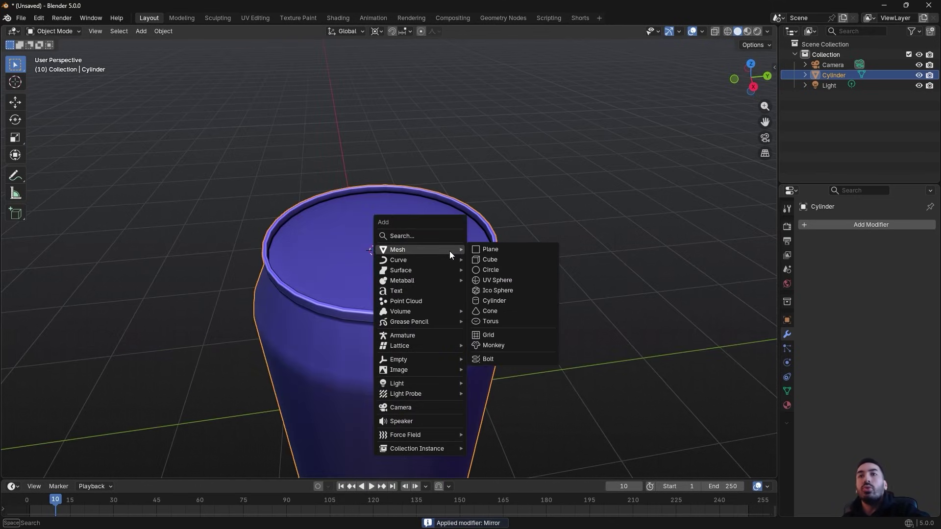
{"action": "left_click", "coordinate": [479, 262]}
{"action": "key", "text": "Tab"}
{"action": "key", "text": "s"}
{"action": "left_click", "coordinate": [381, 264]}
{"action": "key", "text": "z"}
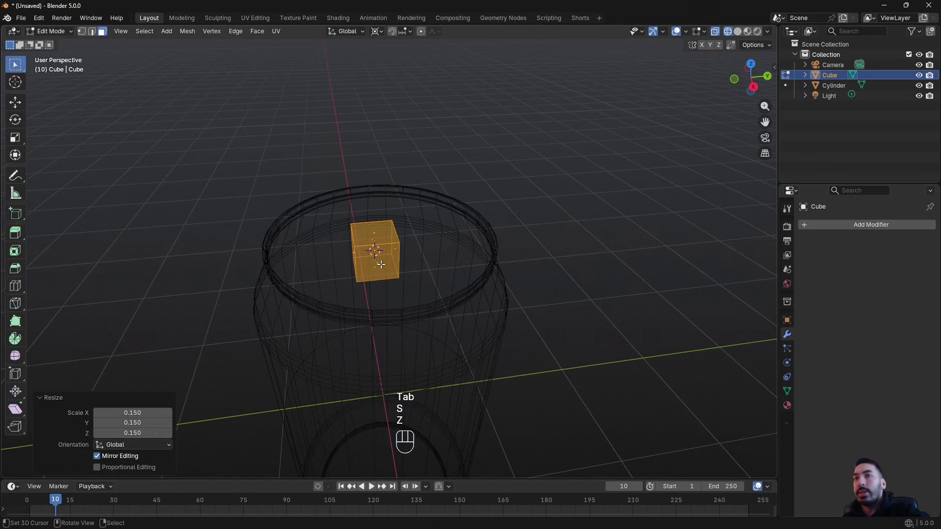
Try to bevel the cube's vertical edges with 2 segments and a profile shape of 1
{"action": "key", "text": "2"}
{"action": "left_click", "coordinate": [351, 253]}
{"action": "middle_click_drag", "start_coordinate": [351, 253], "coordinate": [365, 225]}
{"action": "key", "text": "ctrl+b"}
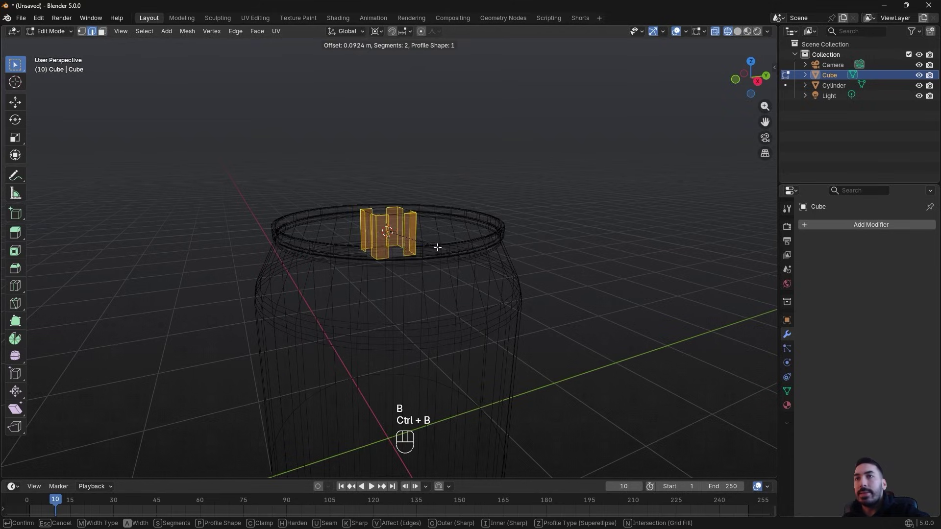
{"action": "key", "text": "c"}
Elongate the cube by moving one of its side faces outward
{"action": "key", "text": "3"}
{"action": "left_click", "coordinate": [403, 276]}
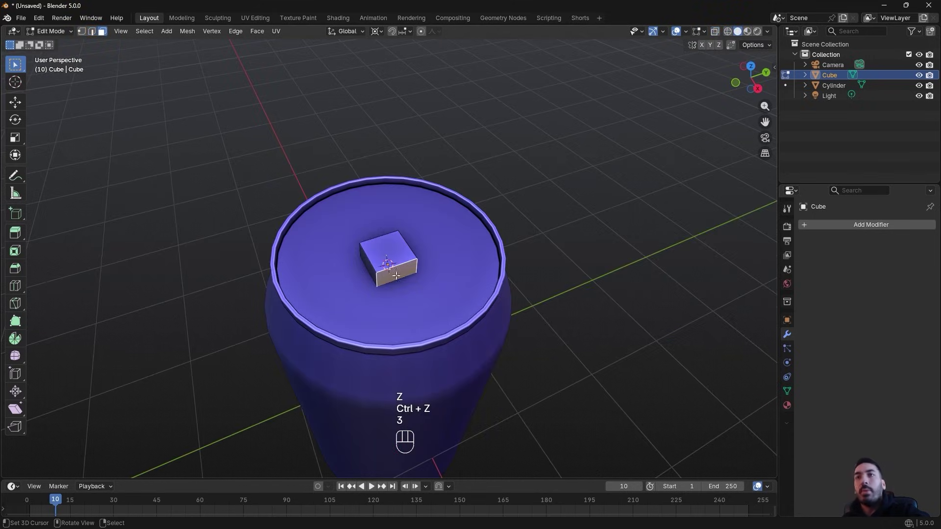
{"action": "key", "text": "g"}
{"action": "mouse_move", "coordinate": [406, 277]}
{"action": "middle_mouse_down"}
{"action": "mouse_move", "coordinate": [421, 282]}
{"action": "mouse_move", "coordinate": [383, 235]}
{"action": "mouse_move", "coordinate": [414, 285]}
{"action": "middle_mouse_up"}
{"action": "key", "text": "z"}
{"action": "left_click", "coordinate": [415, 267]}
Bevel the block's vertical edges into rounded ends and merge its overlapping vertices at a distance of 0.0001 m
{"action": "key", "text": "a"}
{"action": "key", "text": "ctrl+z"}
{"action": "key", "text": "ctrl+z"}
{"action": "key", "text": "ctrl+b"}
{"action": "left_click", "coordinate": [431, 295]}
{"action": "key", "text": "a"}
{"action": "key", "text": "shift+w"}
Enlarge the rounded block in the XY plane and move it horizontally across the lid toward the rim
{"action": "key", "text": "s"}
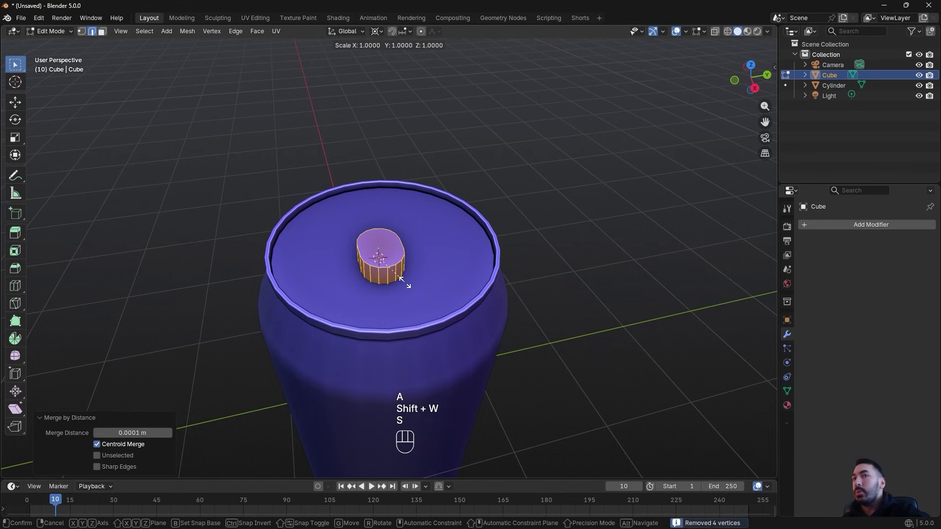
{"action": "key", "text": "shift+z"}
{"action": "left_click", "coordinate": [431, 298]}
{"action": "key", "text": "Tab"}
{"action": "key", "text": "g"}
{"action": "key", "text": "shift+z"}
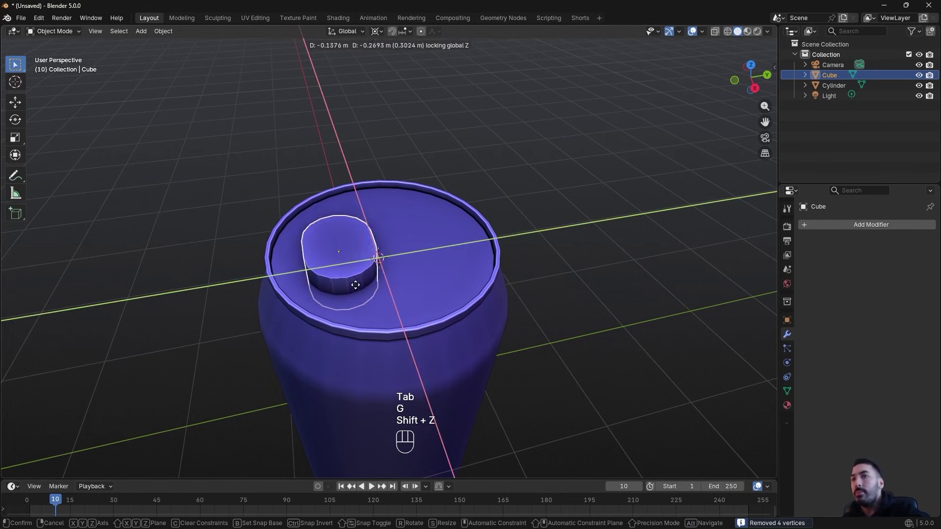
{"action": "left_click", "coordinate": [367, 290]}
Snap the 3D cursor to the rounded block and resize the block to suit the drinking opening
{"action": "key", "text": "shift+s"}
{"action": "mouse_move", "coordinate": [367, 289]}
{"action": "middle_mouse_down"}
{"action": "mouse_move", "coordinate": [377, 317]}
{"action": "mouse_move", "coordinate": [321, 257]}
{"action": "mouse_move", "coordinate": [358, 285]}
{"action": "middle_mouse_up"}
{"action": "left_click", "coordinate": [388, 348]}
{"action": "key", "text": "s"}
{"action": "left_click", "coordinate": [394, 319]}
{"action": "scroll", "coordinate": [389, 316], "scroll_direction": "down", "scroll_amount": 1}
{"action": "scroll", "coordinate": [395, 275], "scroll_direction": "up", "scroll_amount": 2}
Add a Boolean Difference modifier to the can with the Cube as its object, and apply it
{"action": "left_click", "coordinate": [395, 270]}
{"action": "scroll", "coordinate": [407, 276], "scroll_direction": "down", "scroll_amount": 3}
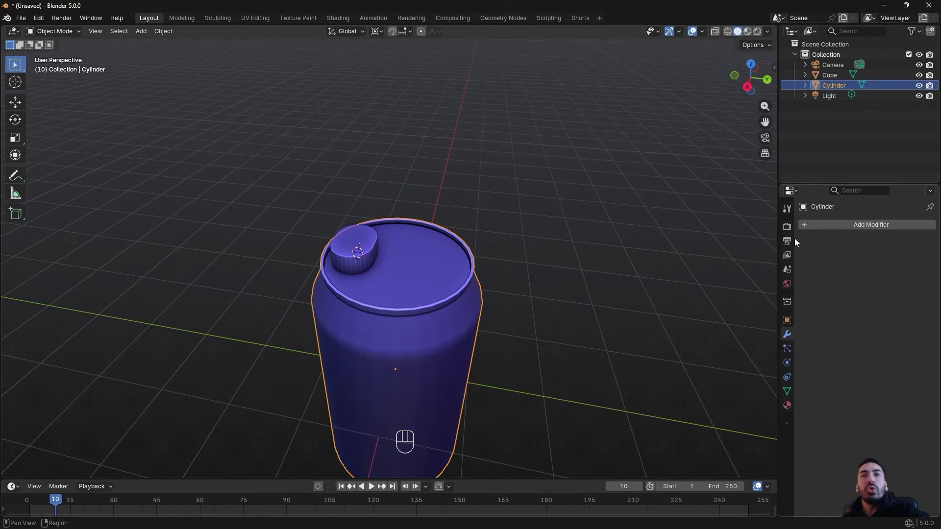
{"action": "left_click", "coordinate": [831, 228]}
{"action": "mouse_move", "coordinate": [788, 228]}
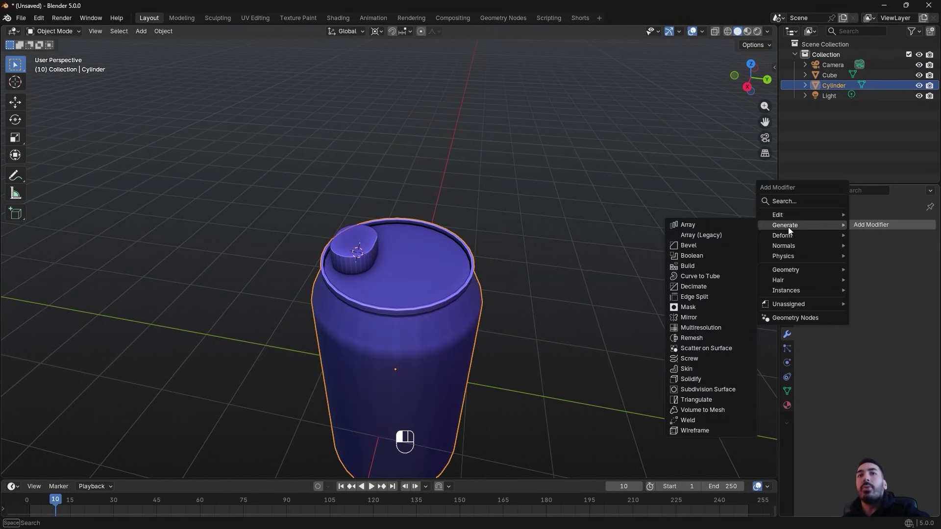
{"action": "left_click", "coordinate": [719, 256]}
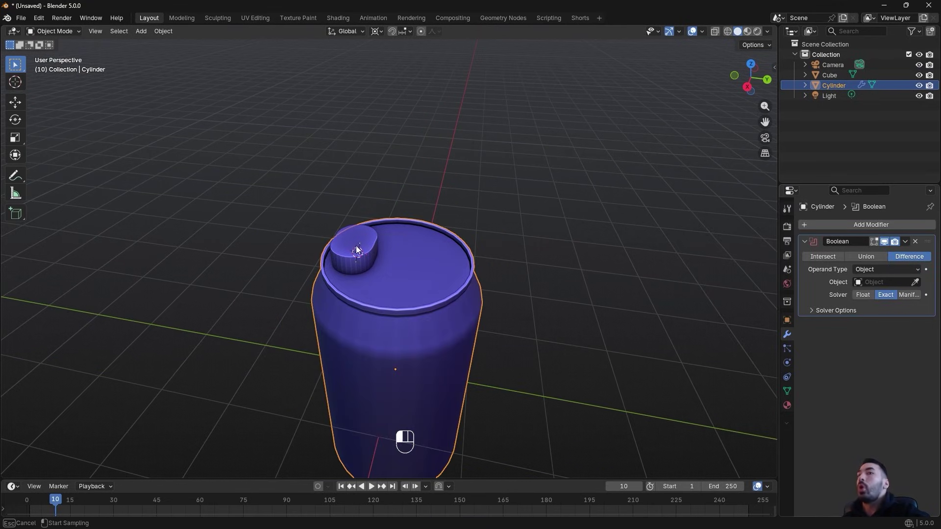
{"action": "key", "text": "ctrl+a"}
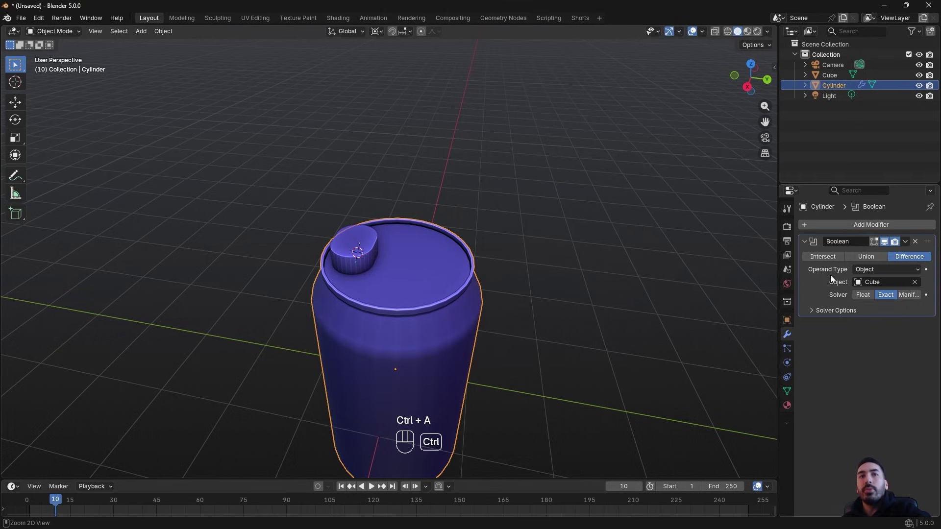
{"action": "key", "text": "ctrl+a"}
Delete the cutter block and the bottom face of the pocket cut into the lid
{"action": "left_click", "coordinate": [351, 243]}
{"action": "key", "text": "x"}
{"action": "left_click", "coordinate": [354, 237]}
{"action": "scroll", "coordinate": [376, 253], "scroll_direction": "up", "scroll_amount": 3}
{"action": "key", "text": "x"}
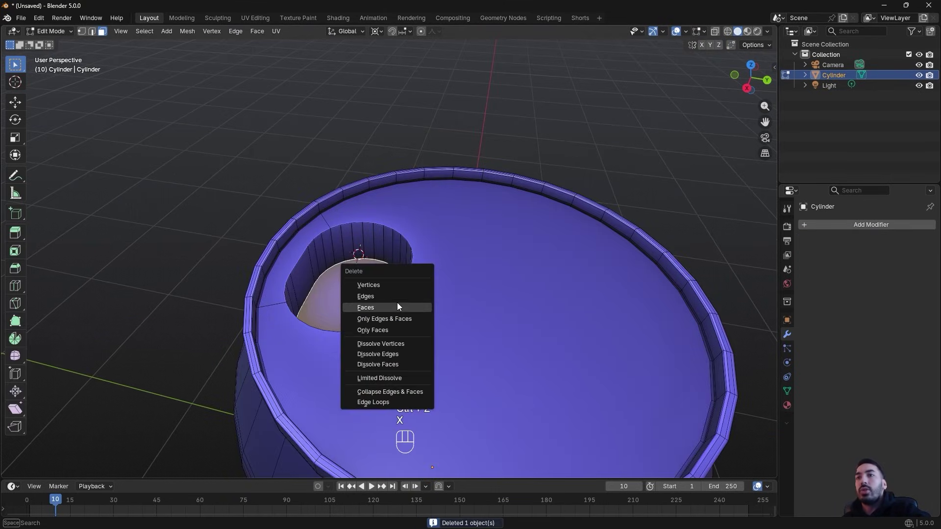
{"action": "left_click", "coordinate": [397, 306]}
Raise the opening's lower edge loop about 0.2 m along Z to make its wall shallow
{"action": "key", "text": "1"}
{"action": "left_click", "coordinate": [350, 260], "text": "alt"}
{"action": "key", "text": "g"}
{"action": "key", "text": "z"}
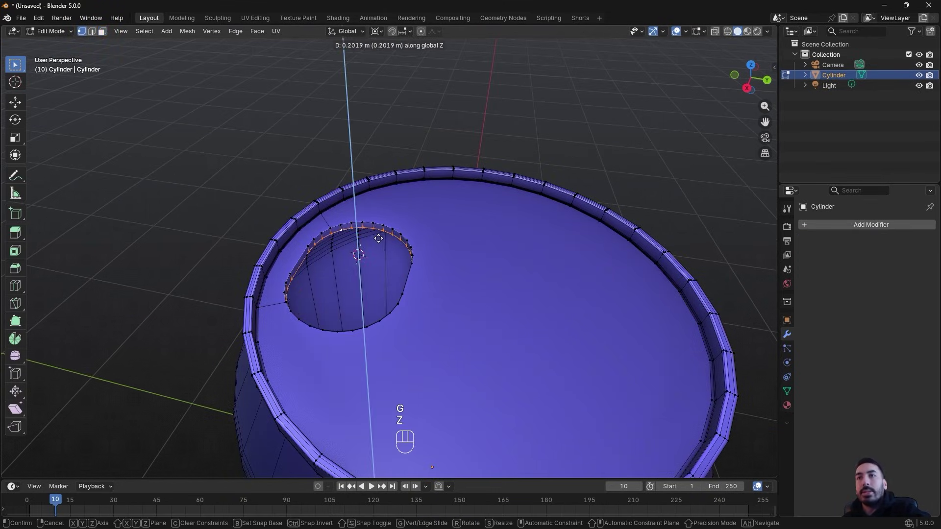
{"action": "left_click", "coordinate": [378, 238]}
{"action": "middle_click_drag", "start_coordinate": [378, 238], "coordinate": [359, 325]}
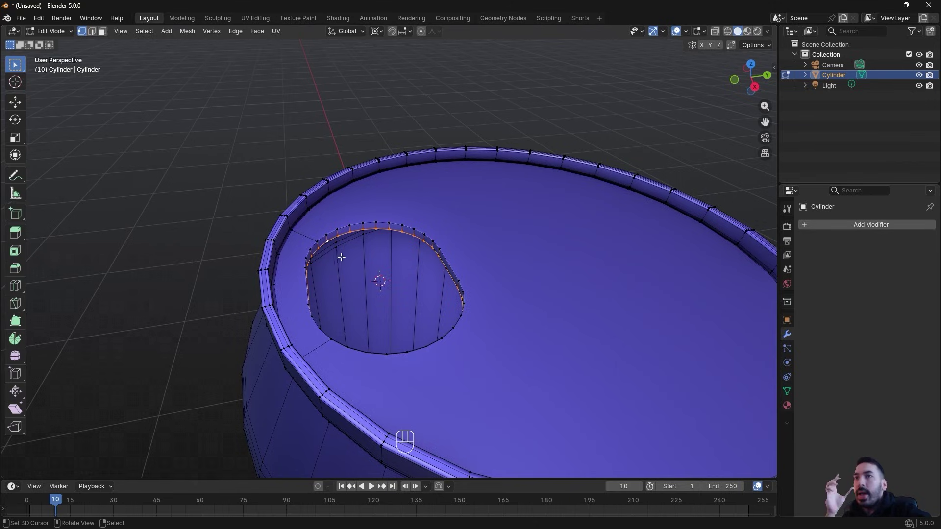
Fill a duplicate of the opening's lower loop with a face and snap the 3D cursor to its inner edge
{"action": "middle_click_drag", "start_coordinate": [431, 267], "coordinate": [462, 299]}
{"action": "key", "text": "shift+d"}
{"action": "left_click", "coordinate": [401, 295]}
{"action": "key", "text": "f"}
{"action": "key", "text": "shift+s"}
{"action": "key", "text": "ctrl+z"}
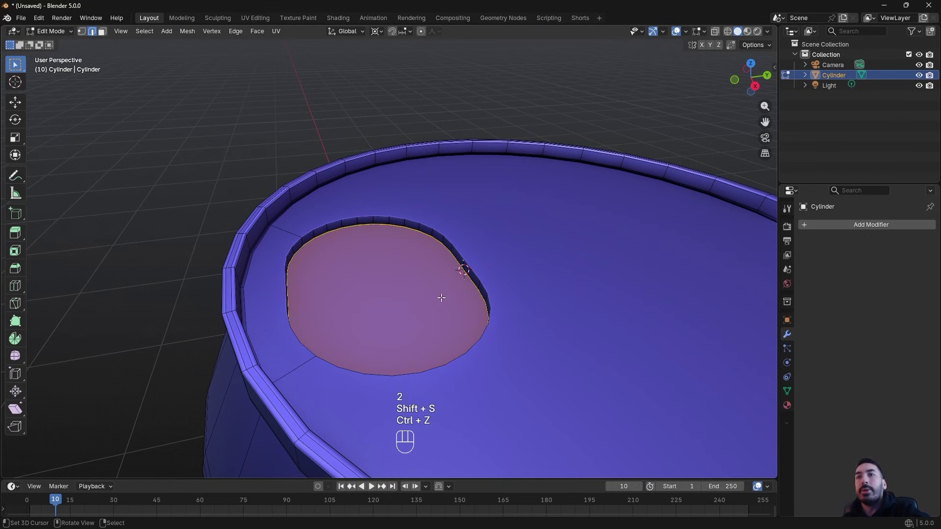
Rotate the flap face about the X axis so it tilts down into the can, and return to Object Mode
{"action": "key", "text": "r"}
{"action": "key", "text": "x"}
{"action": "left_click", "coordinate": [523, 349]}
{"action": "scroll", "coordinate": [510, 346], "scroll_direction": "down", "scroll_amount": 3}
{"action": "key", "text": "Tab"}
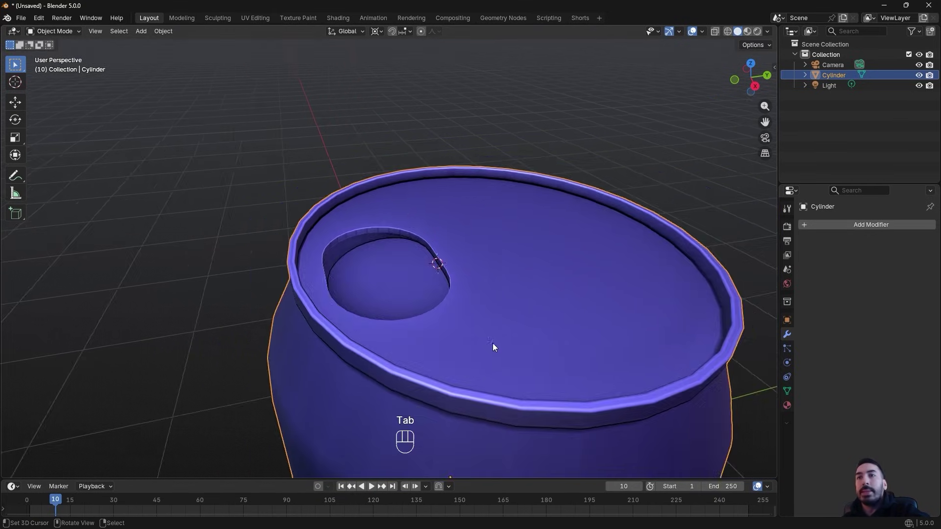
Rotate the opening's flap further about the X axis, then leave Edit Mode and deselect everything
{"action": "key", "text": "Tab"}
{"action": "key", "text": "r"}
{"action": "key", "text": "x"}
{"action": "left_click", "coordinate": [489, 335]}
{"action": "key", "text": "Tab"}
{"action": "key", "text": "a"}
{"action": "middle_click_drag", "start_coordinate": [490, 335], "coordinate": [346, 289]}
{"action": "key", "text": "alt+a"}
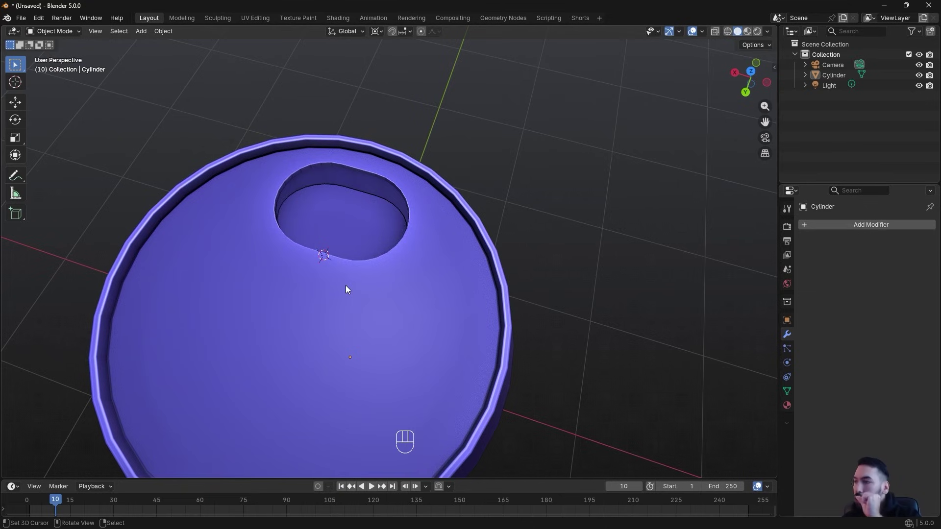
Snap the 3D cursor to the opening's inner straight edge and add a mesh circle there
{"action": "key", "text": "Tab"}
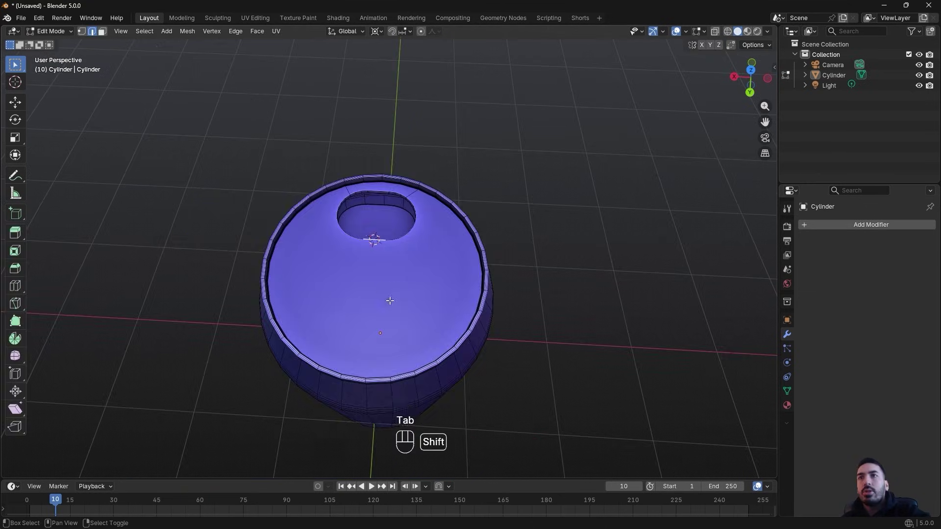
{"action": "key", "text": "shift+s"}
{"action": "key", "text": "Tab"}
{"action": "middle_click_drag", "start_coordinate": [403, 263], "coordinate": [375, 242]}
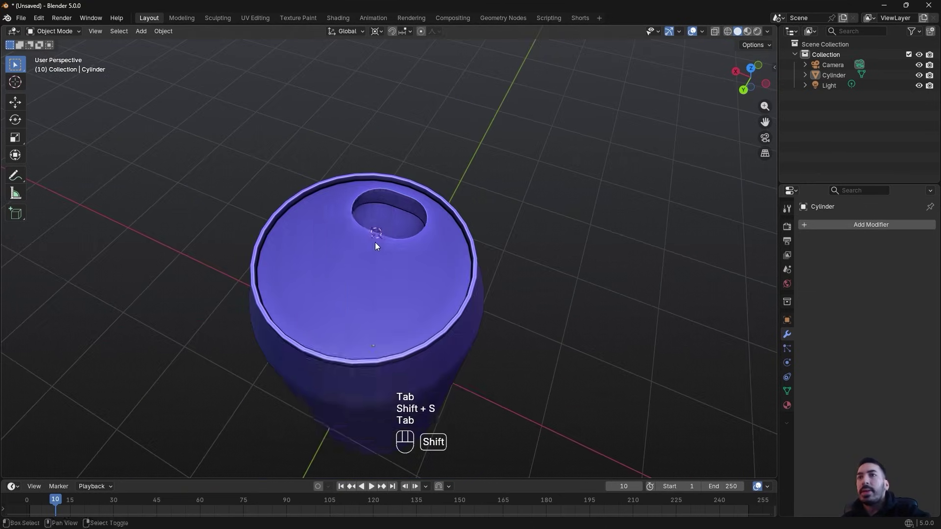
{"action": "key", "text": "shift+a"}
{"action": "mouse_move", "coordinate": [381, 241]}
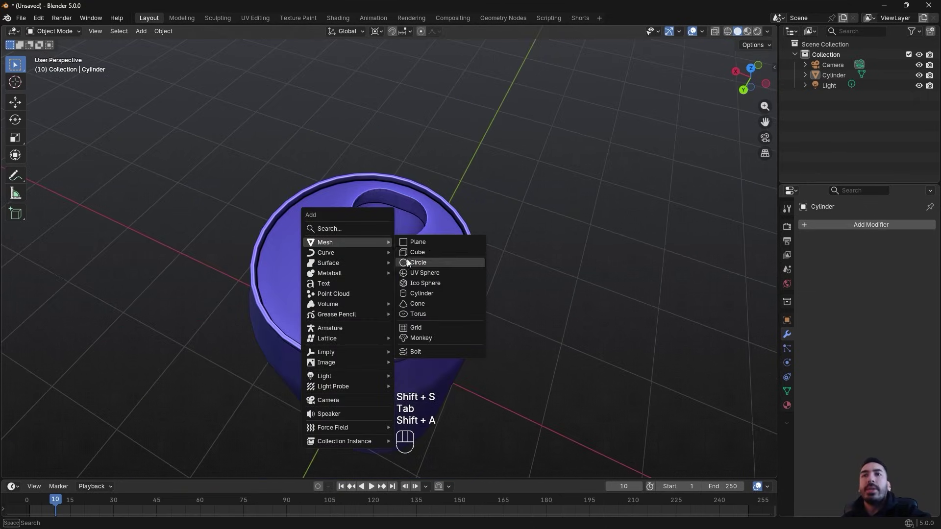
{"action": "left_click", "coordinate": [407, 263]}
Scale the new circle's mesh to about 0.152 in Edit Mode
{"action": "key", "text": "Tab"}
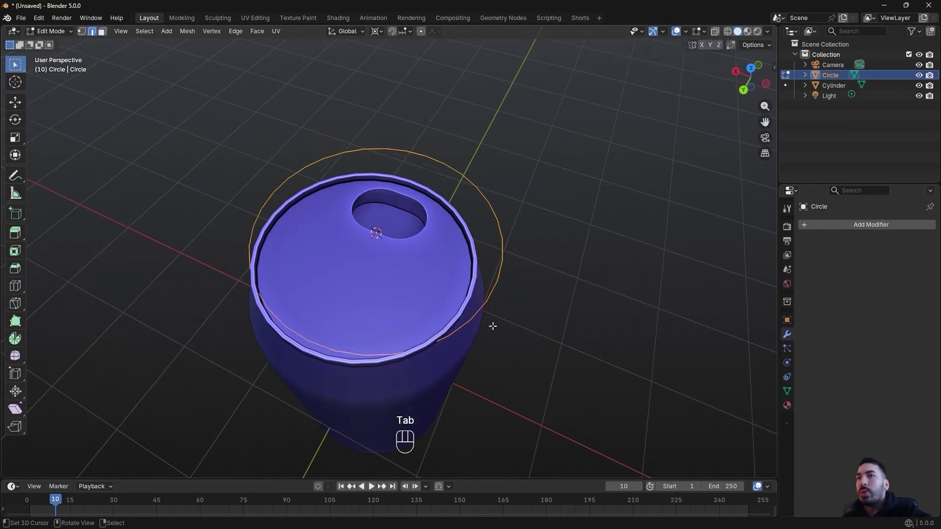
{"action": "key", "text": "s"}
{"action": "key", "text": "1"}
{"action": "key", "text": "5"}
{"action": "key", "text": "Return"}
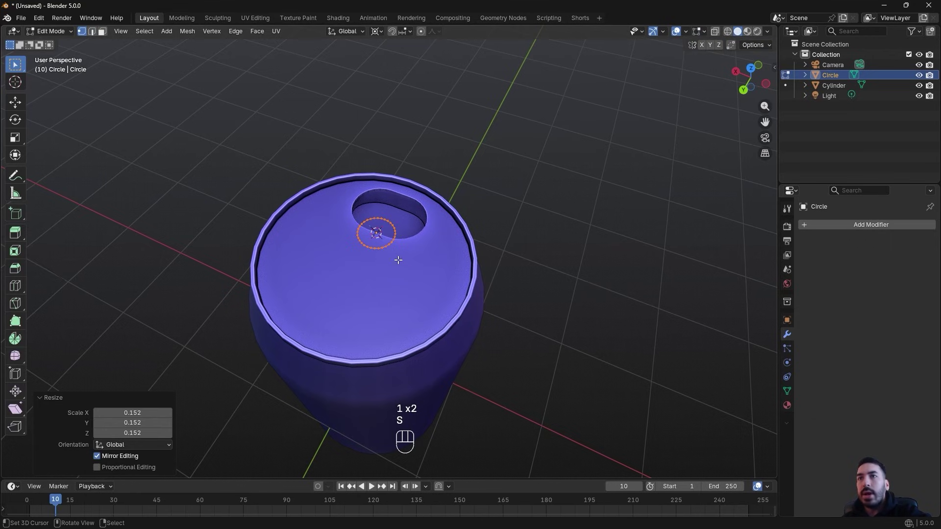
Move the circle about 0.27 m along Y away from the opening and snap the 3D cursor to its centre
{"action": "key", "text": "Tab"}
{"action": "key", "text": "g"}
{"action": "key", "text": "y"}
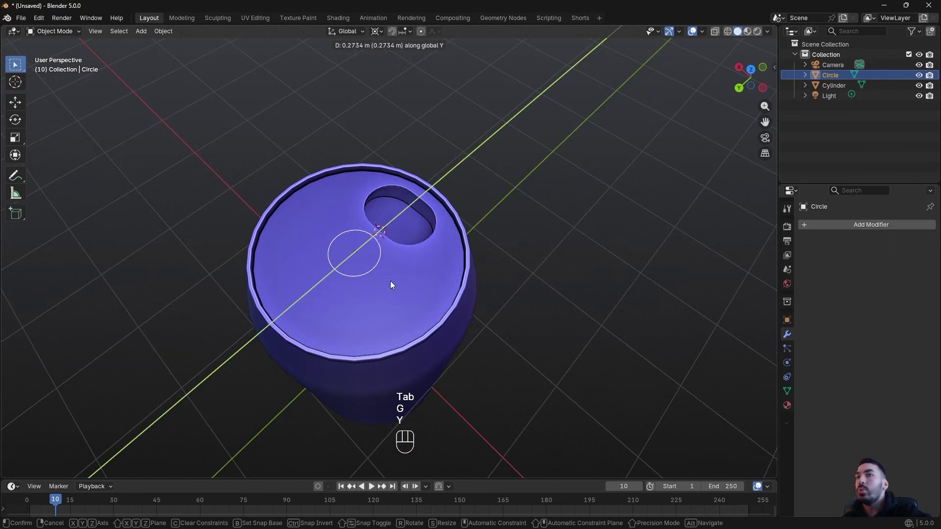
{"action": "left_click", "coordinate": [391, 282]}
{"action": "key", "text": "Tab"}
{"action": "key", "text": "shift+s"}
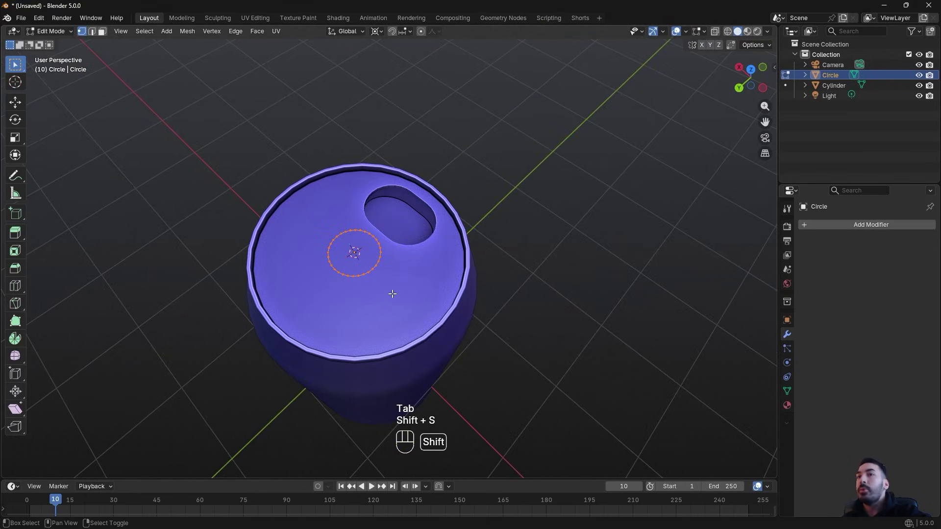
Duplicate the circle's vertices in Edit Mode and move the copy 0.4755 m along the Y axis
{"action": "key", "text": "shift+d"}
{"action": "right_click", "coordinate": [392, 294]}
{"action": "key", "text": "g"}
{"action": "key", "text": "x"}
{"action": "right_click", "coordinate": [368, 316]}
{"action": "key", "text": "g"}
{"action": "key", "text": "y"}
{"action": "left_click", "coordinate": [318, 354]}
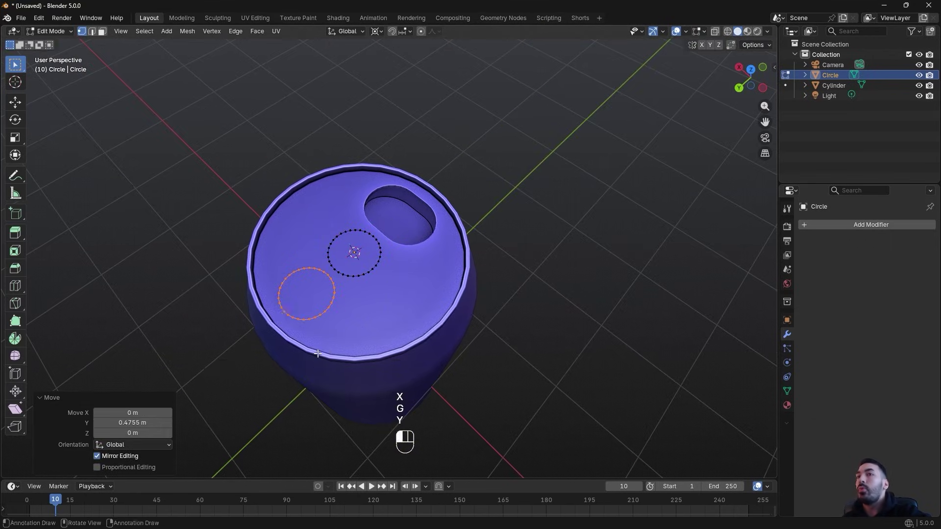
Snap the 3D cursor to the duplicated circle and scale the circle up slightly
{"action": "key", "text": "shift+s"}
{"action": "left_click", "coordinate": [321, 385]}
{"action": "key", "text": "s"}
{"action": "left_click", "coordinate": [396, 381]}
Delete the facing halves of the two circles and join the open ends with straight edges into a tapered tab outline
{"action": "key", "text": "a"}
{"action": "key", "text": "KP_7"}
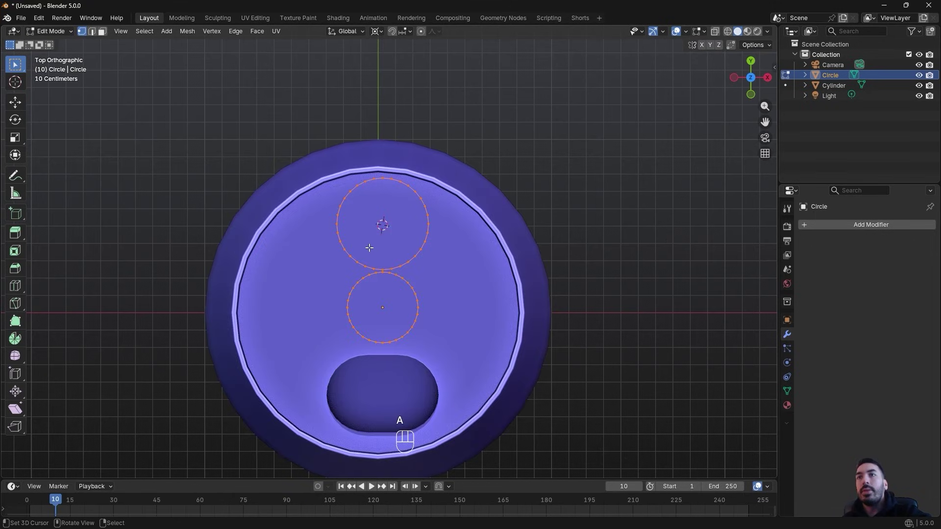
{"action": "key", "text": "z"}
{"action": "scroll", "coordinate": [342, 237], "scroll_direction": "up", "scroll_amount": 1}
{"action": "key", "text": "a"}
{"action": "key", "text": "a"}
{"action": "key", "text": "b"}
{"action": "left_click_drag", "start_coordinate": [322, 275], "coordinate": [489, 321]}
{"action": "key", "text": "b"}
{"action": "left_click_drag", "start_coordinate": [301, 286], "coordinate": [508, 221]}
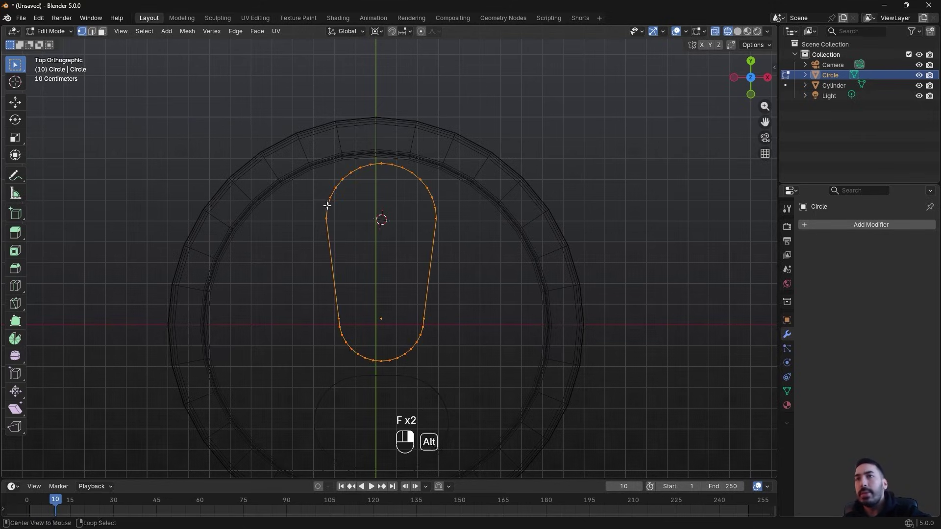
{"action": "key", "text": "f"}
{"action": "scroll", "coordinate": [409, 315], "scroll_direction": "down", "scroll_amount": 1}
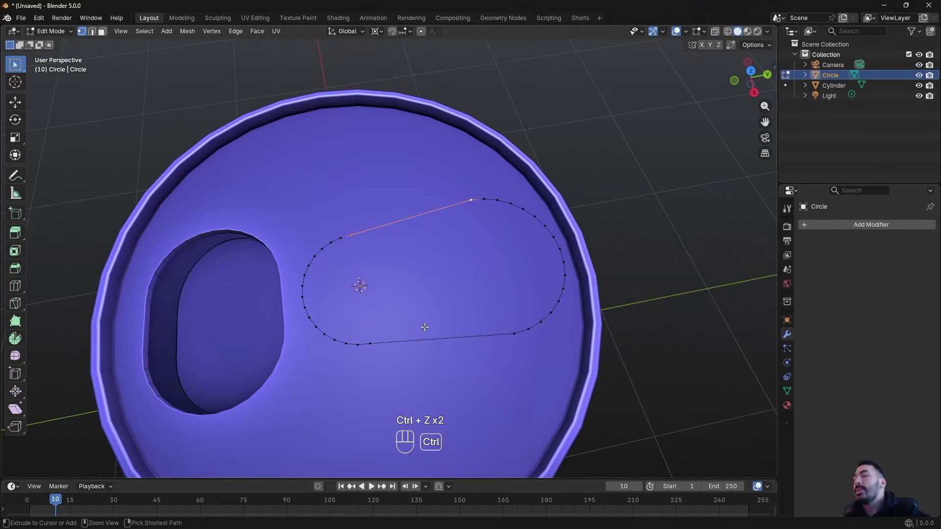
Add a circle at the centre of the outline's small end and scale it to about 0.149 for the small hole
{"action": "key", "text": "ctrl+z"}
{"action": "middle_click_drag", "start_coordinate": [424, 327], "coordinate": [387, 324]}
{"action": "key", "text": "shift+s"}
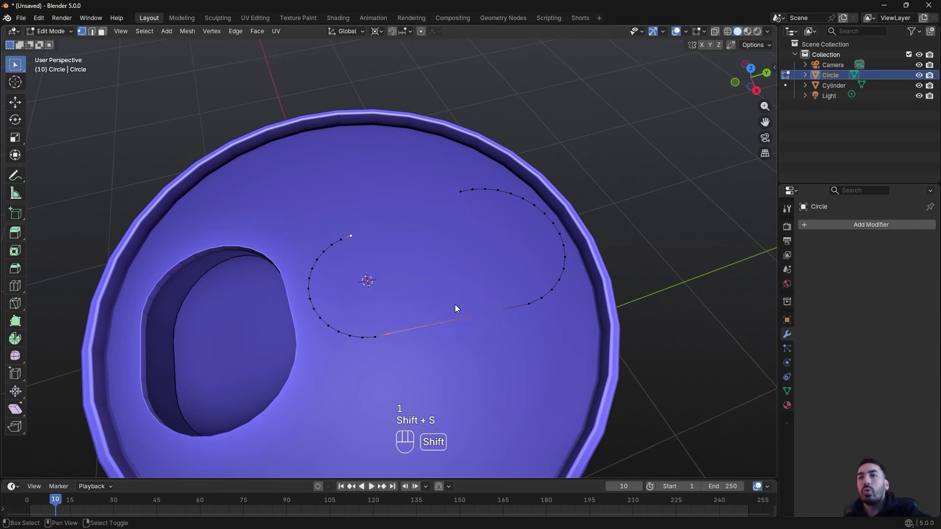
{"action": "key", "text": "shift+a"}
{"action": "left_click", "coordinate": [448, 323]}
{"action": "key", "text": "s"}
{"action": "left_click", "coordinate": [397, 308]}
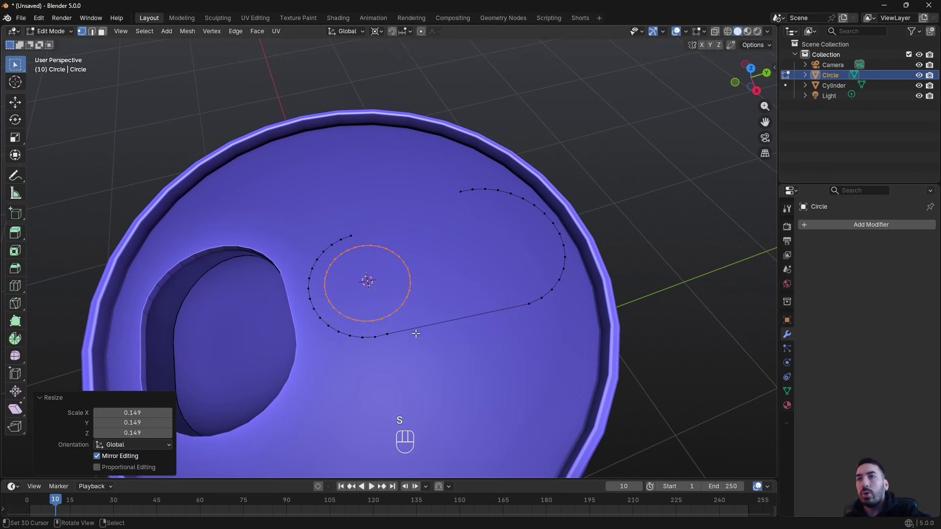
Duplicate the small hole's circle and move the copy about 0.475 m along Y into the outline's large end
{"action": "key", "text": "shift+d"}
{"action": "key", "text": "x"}
{"action": "key", "text": "y"}
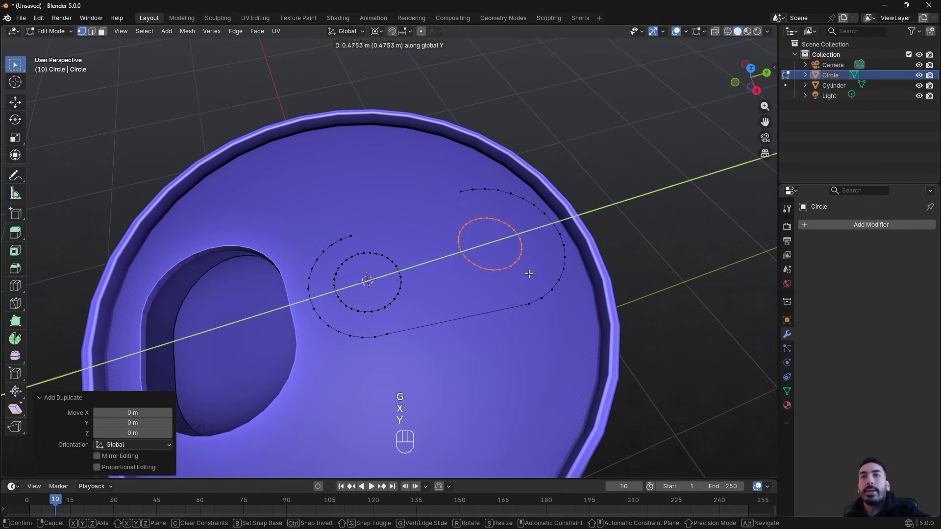
{"action": "left_click", "coordinate": [529, 273]}
Scale the copied circle up around its own centre and adjust its position along Y inside the large end
{"action": "key", "text": "shift+s"}
{"action": "key", "text": "s"}
{"action": "left_click", "coordinate": [554, 353]}
{"action": "middle_click_drag", "start_coordinate": [534, 348], "coordinate": [395, 206]}
{"action": "scroll", "coordinate": [435, 334], "scroll_direction": "down", "scroll_amount": 2}
{"action": "key", "text": "g"}
{"action": "key", "text": "y"}
{"action": "left_click", "coordinate": [414, 329]}
{"action": "scroll", "coordinate": [395, 206], "scroll_direction": "up", "scroll_amount": 2}
Bridge the outer half of the large hole's circle to the outline's large rounded end
{"action": "key", "text": "a"}
{"action": "key", "text": "a"}
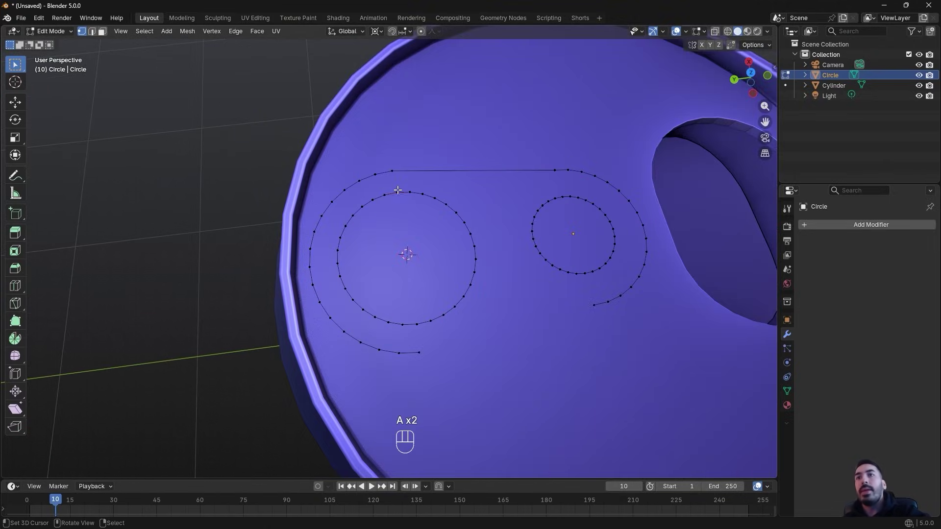
{"action": "left_click", "coordinate": [416, 324], "text": "ctrl"}
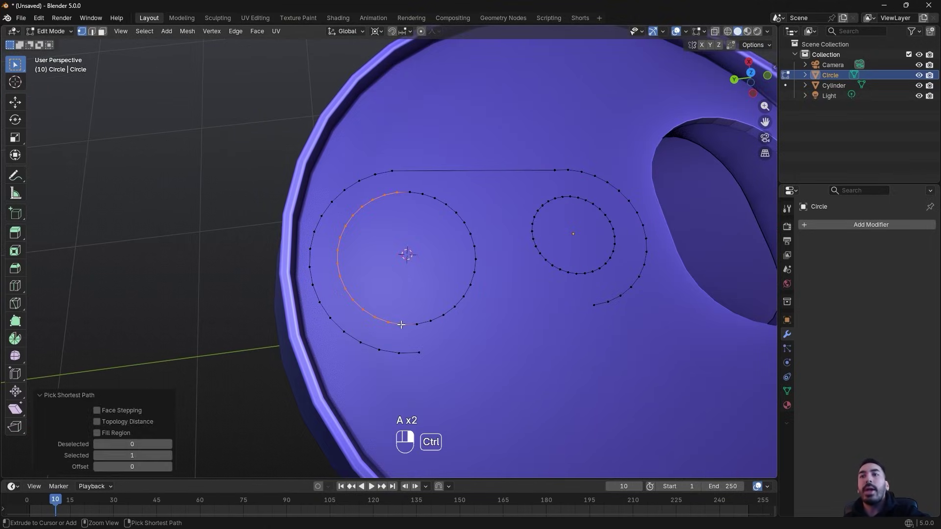
{"action": "left_click", "coordinate": [336, 193], "text": "ctrl"}
{"action": "key", "text": "2"}
{"action": "right_click", "coordinate": [413, 226]}
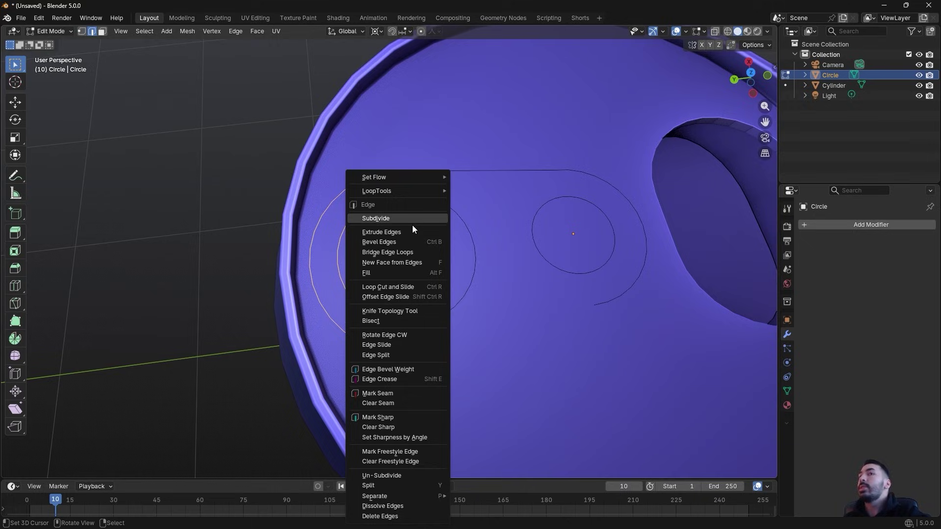
{"action": "left_click", "coordinate": [400, 252]}
{"action": "middle_click_drag", "start_coordinate": [376, 251], "coordinate": [244, 270], "text": "shift"}
{"action": "key", "text": "1"}
{"action": "key", "text": "ctrl+z"}
Bridge the outer half of the small hole's circle to the outline's small rounded end
{"action": "key", "text": "a"}
{"action": "key", "text": "a"}
{"action": "left_click", "coordinate": [437, 189]}
{"action": "left_click", "coordinate": [462, 322], "text": "ctrl"}
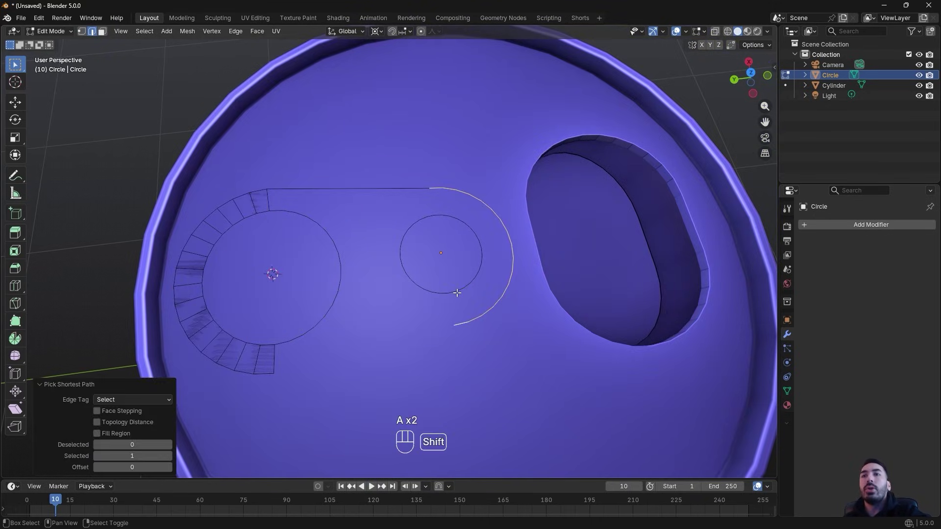
{"action": "right_click", "coordinate": [457, 292], "text": "shift"}
{"action": "right_click", "coordinate": [443, 215], "text": "ctrl"}
{"action": "right_click", "coordinate": [456, 291], "text": "shift"}
{"action": "key", "text": "w"}
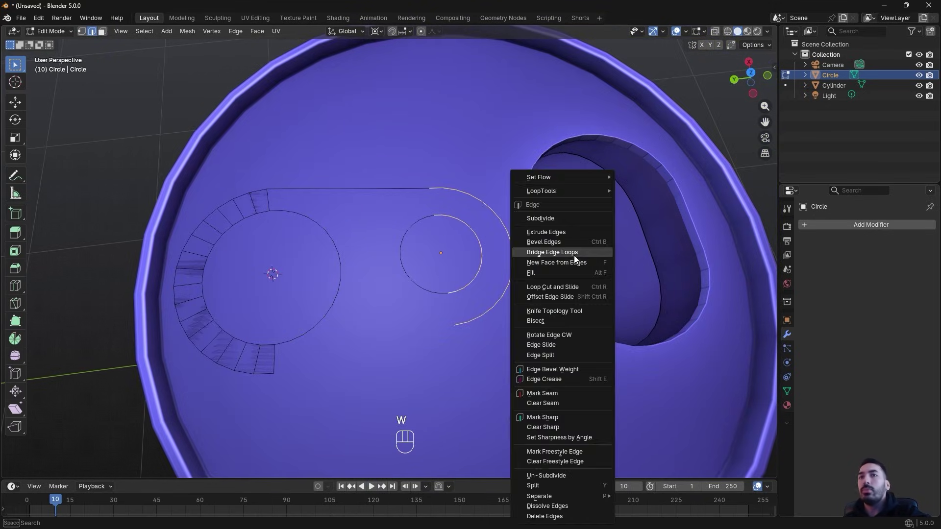
{"action": "left_click", "coordinate": [575, 252]}
Select the two straight sides and both inner arcs, and fill the tab's middle between the holes with a face
{"action": "key", "text": "a"}
{"action": "key", "text": "a"}
{"action": "middle_click_drag", "start_coordinate": [441, 294], "coordinate": [358, 309]}
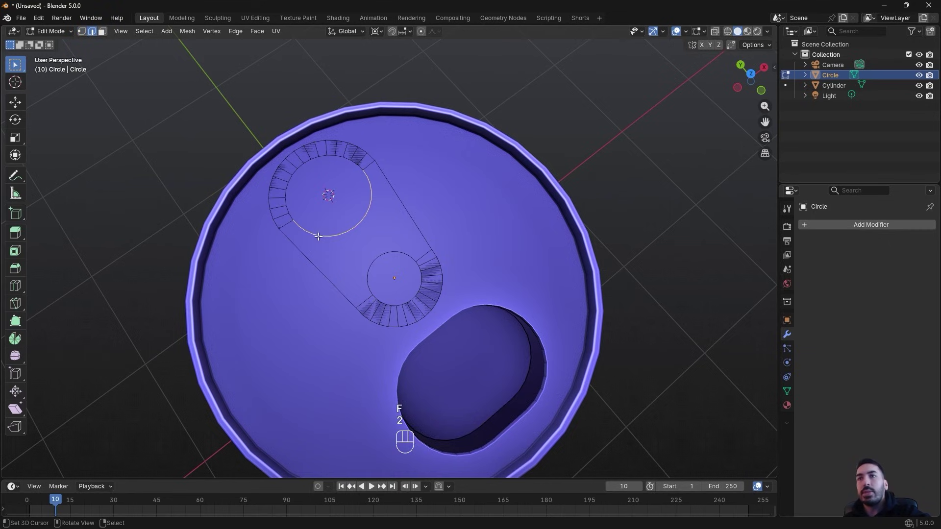
{"action": "right_click", "coordinate": [413, 219], "text": "alt+shift"}
{"action": "key", "text": "f"}
{"action": "key", "text": "ctrl+z"}
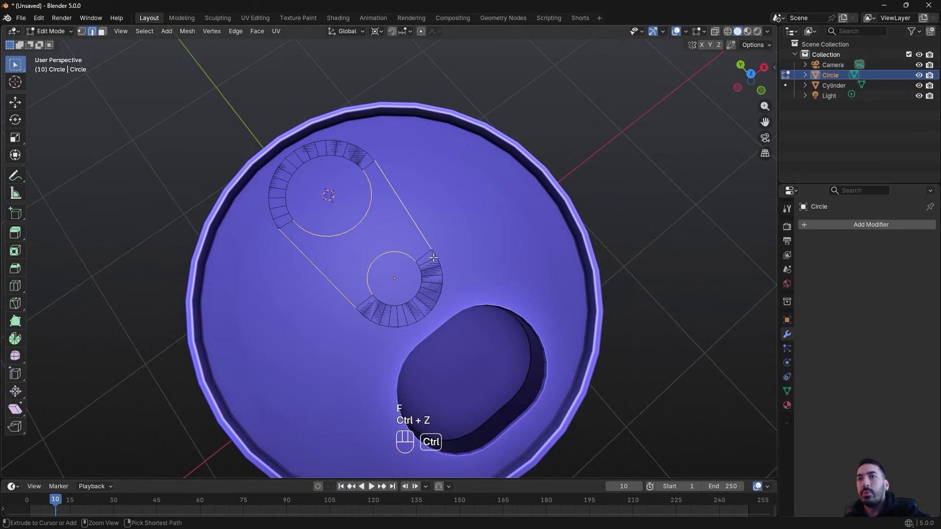
{"action": "key", "text": "f"}
{"action": "key", "text": "z"}
{"action": "key", "text": "z"}
Extrude the whole pull tab to give it thickness, then merge duplicate vertices and recalculate its normals
{"action": "middle_click_drag", "start_coordinate": [486, 382], "coordinate": [420, 332]}
{"action": "key", "text": "a"}
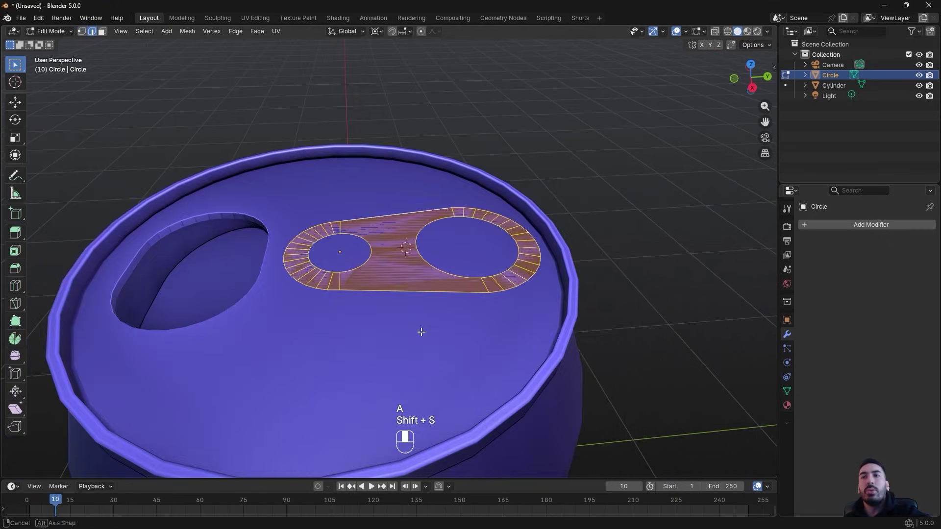
{"action": "key", "text": "e"}
{"action": "left_click", "coordinate": [437, 302]}
{"action": "key", "text": "a"}
{"action": "key", "text": "shift+n"}
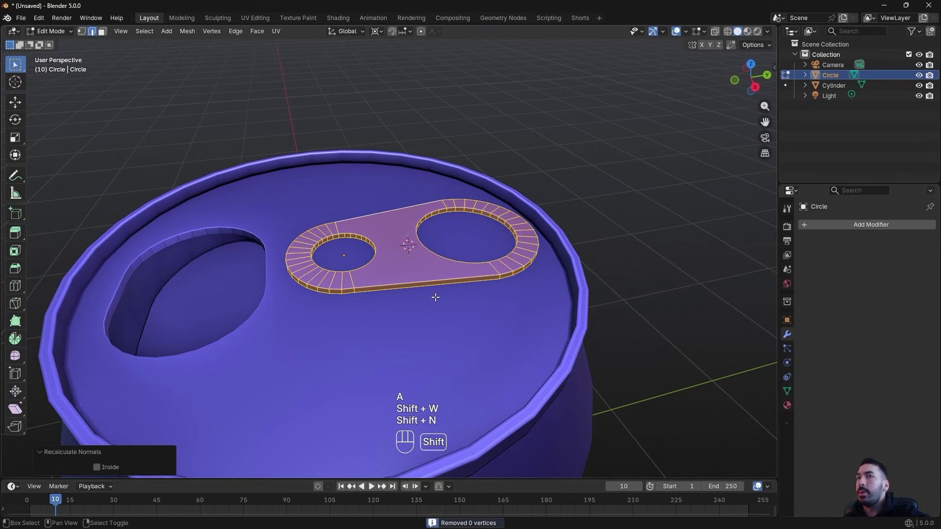
Move the pull tab along the Y axis so its small end reaches the lid opening
{"action": "key", "text": "Tab"}
{"action": "key", "text": "g"}
{"action": "key", "text": "y"}
{"action": "middle_click_drag", "start_coordinate": [435, 294], "coordinate": [464, 286]}
{"action": "left_click", "coordinate": [366, 277]}
Tilt the pull tab about the X axis around the snapped 3D cursor and return to Object Mode
{"action": "key", "text": "Tab"}
{"action": "key", "text": "1"}
{"action": "key", "text": "shift+s"}
{"action": "left_click", "coordinate": [348, 310]}
{"action": "key", "text": "a"}
{"action": "key", "text": "r"}
{"action": "key", "text": "x"}
{"action": "left_click", "coordinate": [432, 304]}
{"action": "key", "text": "Tab"}
Snap the 3D cursor to the centre of the pull tab's small hole and add a mesh circle there
{"action": "scroll", "coordinate": [433, 304], "scroll_direction": "down", "scroll_amount": 2}
{"action": "scroll", "coordinate": [463, 286], "scroll_direction": "down", "scroll_amount": 4}
{"action": "key", "text": "a"}
{"action": "middle_click_drag", "start_coordinate": [387, 279], "coordinate": [477, 314]}
{"action": "key", "text": "a"}
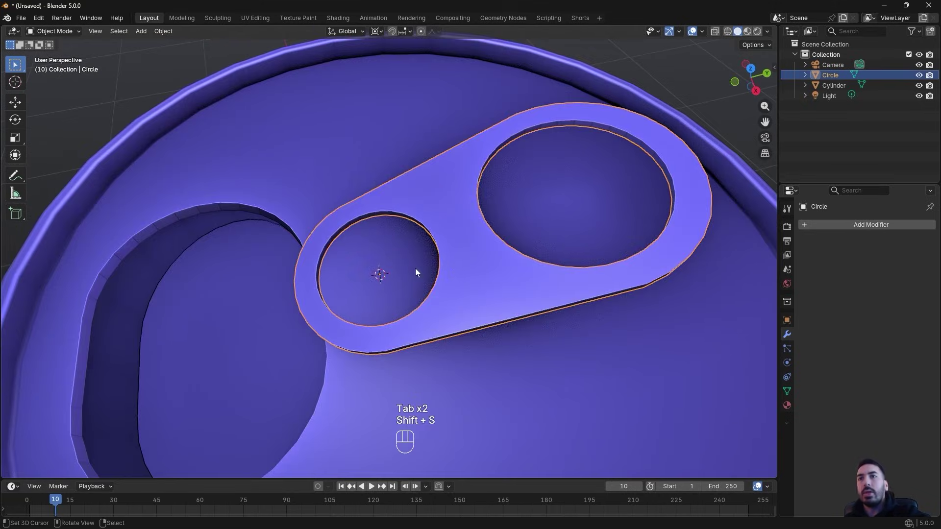
{"action": "scroll", "coordinate": [416, 272], "scroll_direction": "down", "scroll_amount": 3}
{"action": "key", "text": "shift+a"}
{"action": "mouse_move", "coordinate": [471, 258]}
Scale the new circle's mesh down to the small hole's size and fill it with a face
{"action": "key", "text": "Tab"}
{"action": "key", "text": "s"}
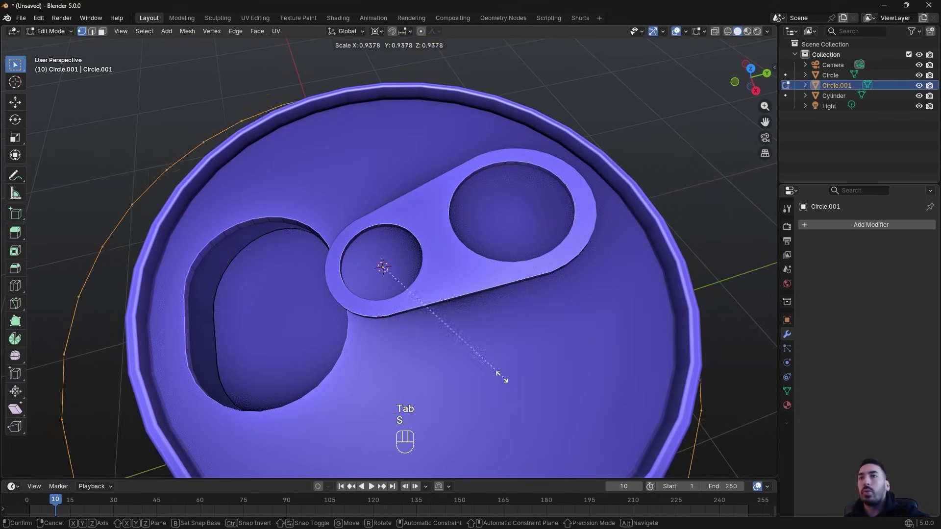
{"action": "left_click", "coordinate": [449, 331]}
{"action": "key", "text": "s"}
{"action": "left_click", "coordinate": [409, 300]}
{"action": "key", "text": "f"}
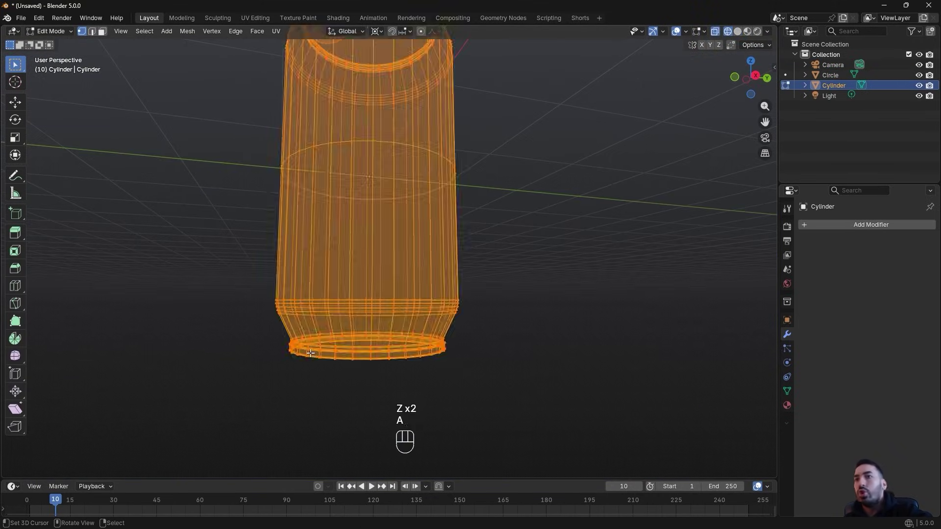
Select the can's bottom rim, shift it along Z, and delete the rim geometry to leave the base open
{"action": "key", "text": "a"}
{"action": "key", "text": "b"}
{"action": "left_click_drag", "start_coordinate": [271, 322], "coordinate": [463, 377]}
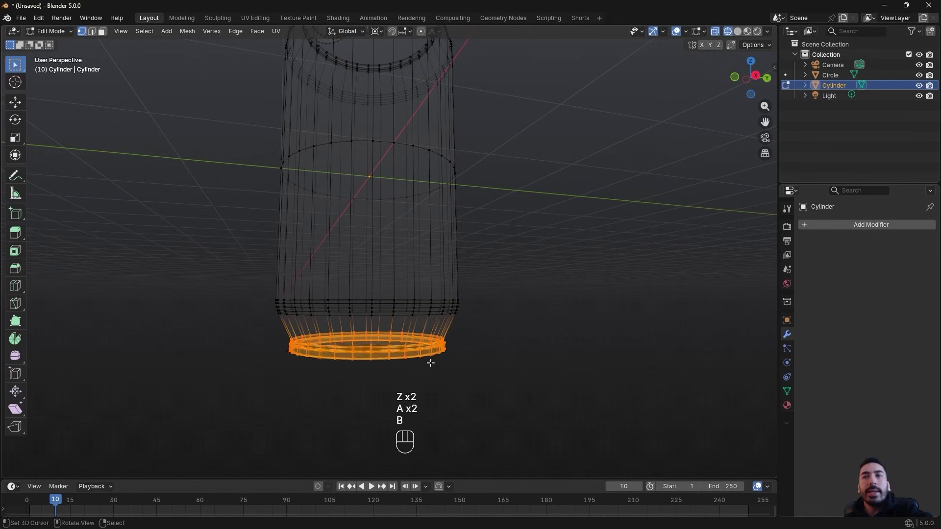
{"action": "middle_click_drag", "start_coordinate": [431, 361], "coordinate": [426, 348]}
{"action": "key", "text": "g"}
{"action": "key", "text": "z"}
{"action": "left_click", "coordinate": [423, 330]}
{"action": "key", "text": "z"}
{"action": "key", "text": "x"}
{"action": "left_click", "coordinate": [427, 347]}
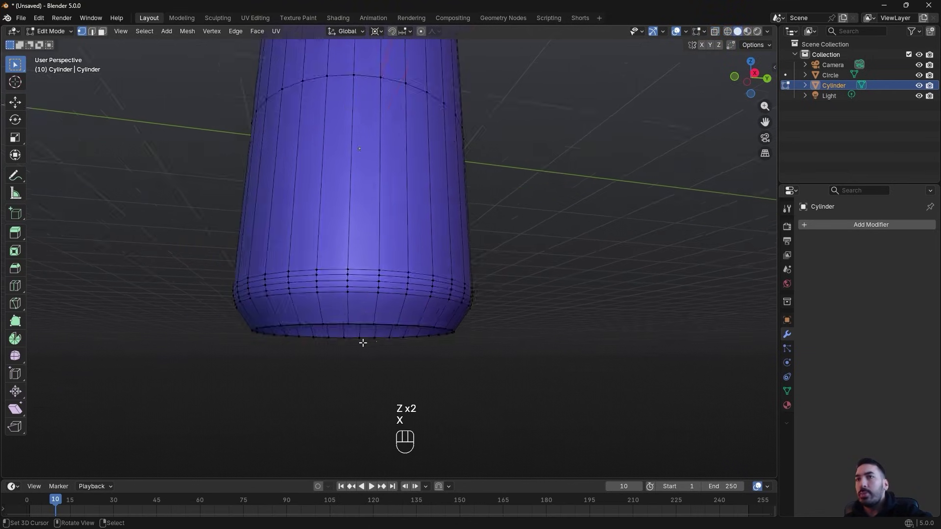
Fill the open edge loop at the can's base with a face and snap the 3D cursor to it
{"action": "scroll", "coordinate": [362, 340], "scroll_direction": "up", "scroll_amount": 2}
{"action": "left_click", "coordinate": [299, 351], "text": "alt"}
{"action": "middle_click_drag", "start_coordinate": [311, 355], "coordinate": [315, 338]}
{"action": "key", "text": "f"}
{"action": "key", "text": "shift+s"}
{"action": "left_click", "coordinate": [377, 399]}
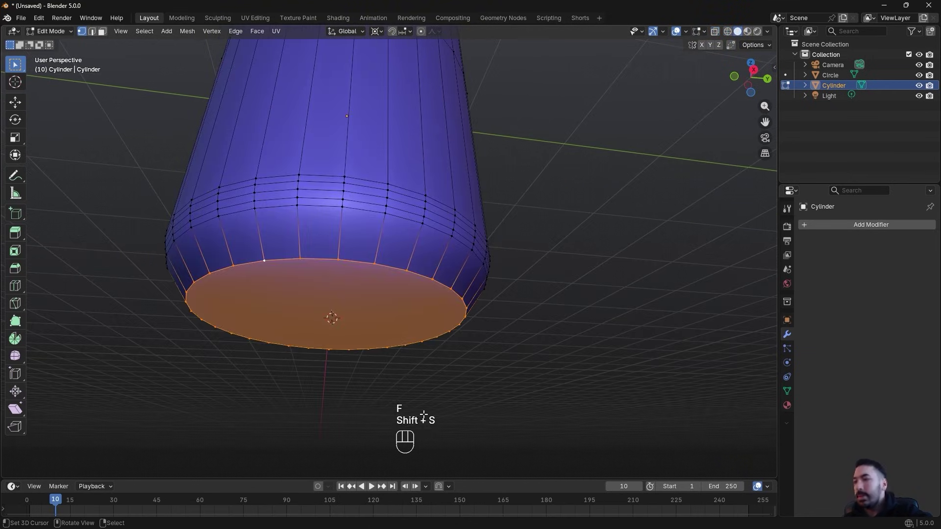
Inset the can's bottom face and extrude it about 0.037 m into the can
{"action": "key", "text": "i"}
{"action": "left_click", "coordinate": [415, 410]}
{"action": "key", "text": "e"}
{"action": "left_click", "coordinate": [413, 406]}
Scale the recessed bottom face to about 0.85 around its centre, move it along Z and bevel its edges
{"action": "key", "text": "shift+s"}
{"action": "left_click", "coordinate": [405, 426]}
{"action": "key", "text": "s"}
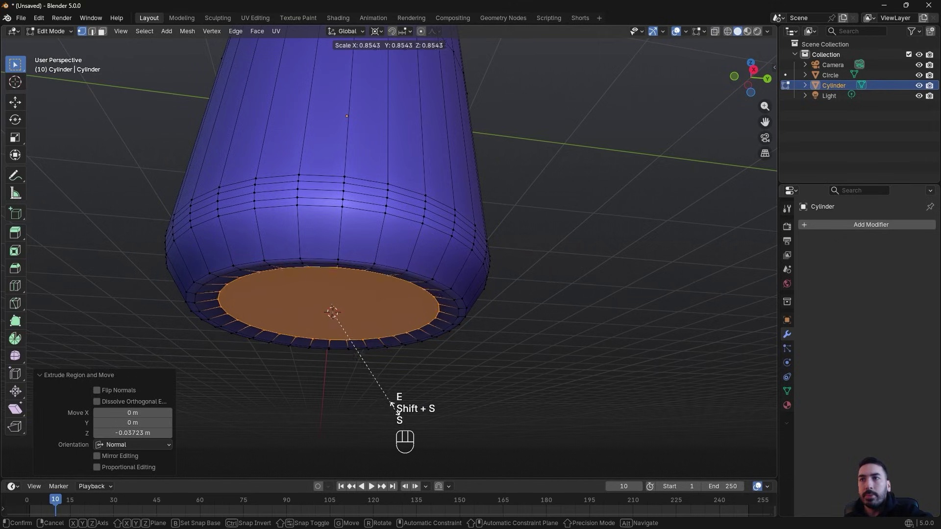
{"action": "left_click", "coordinate": [394, 405]}
{"action": "key", "text": "g"}
{"action": "key", "text": "z"}
{"action": "left_click", "coordinate": [391, 374]}
{"action": "key", "text": "ctrl+b"}
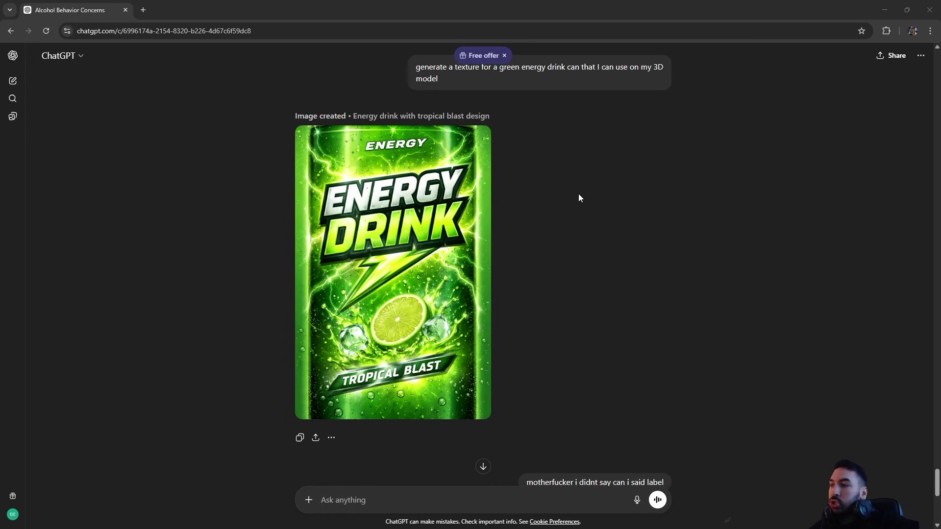
Switch to the browser and examine the energy drink label images generated in ChatGPT and Canva AI
{"action": "scroll", "coordinate": [590, 199], "scroll_direction": "down", "scroll_amount": 5}
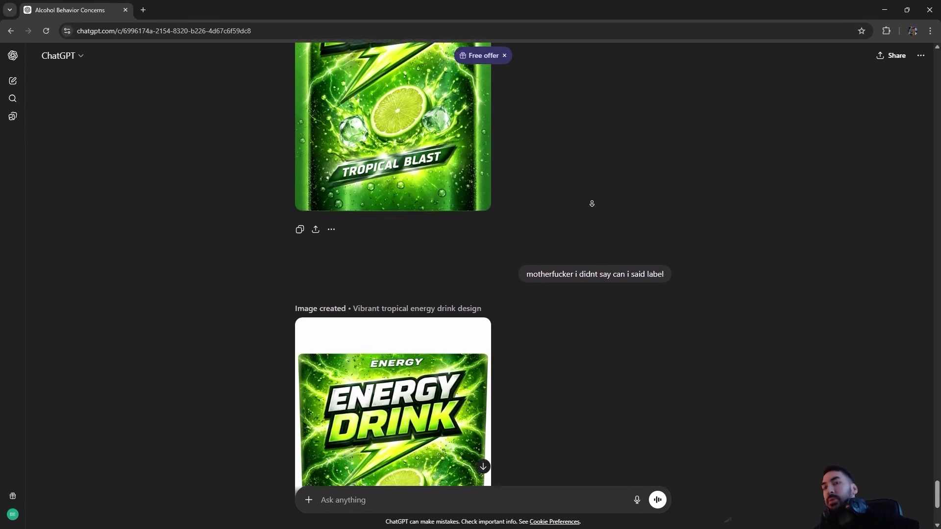
{"action": "scroll", "coordinate": [583, 214], "scroll_direction": "down", "scroll_amount": 4}
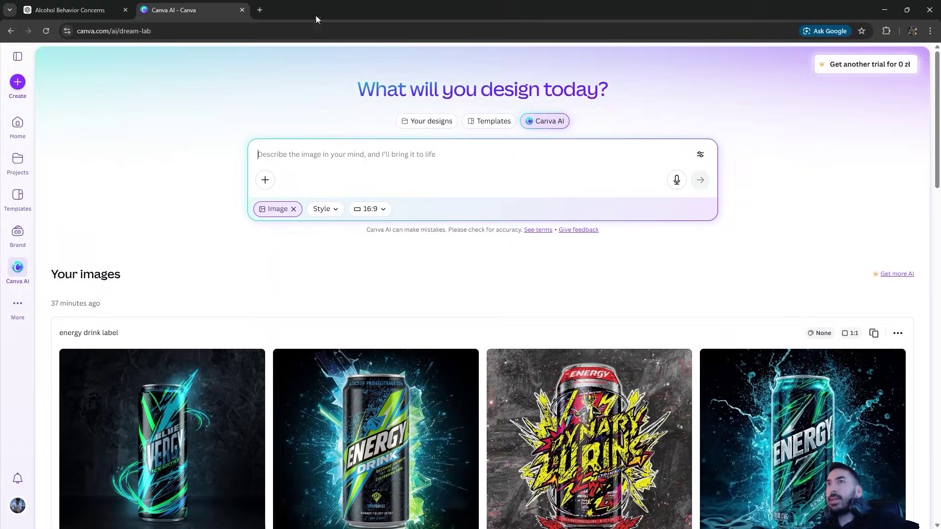
{"action": "scroll", "coordinate": [206, 142], "scroll_direction": "down", "scroll_amount": 8}
{"action": "scroll", "coordinate": [241, 202], "scroll_direction": "down", "scroll_amount": 6}
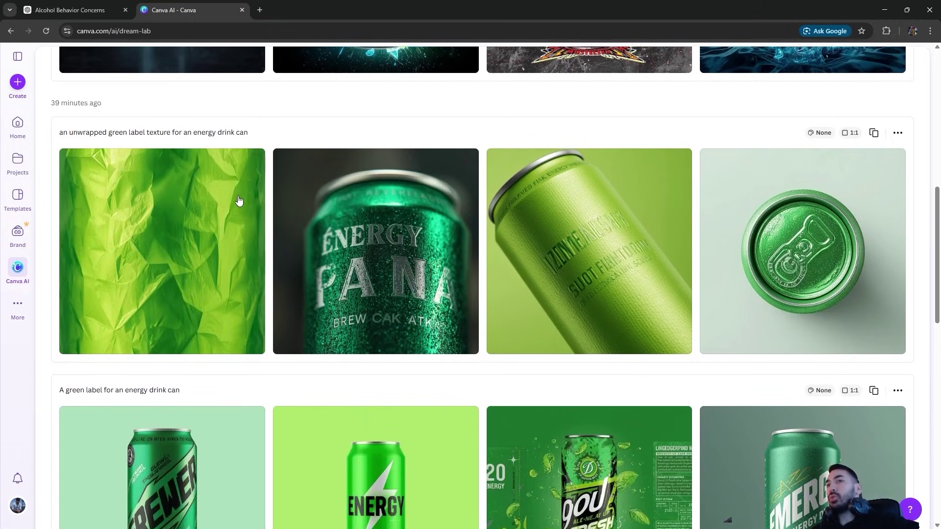
{"action": "scroll", "coordinate": [441, 333], "scroll_direction": "up", "scroll_amount": 2}
{"action": "scroll", "coordinate": [495, 344], "scroll_direction": "up", "scroll_amount": 6}
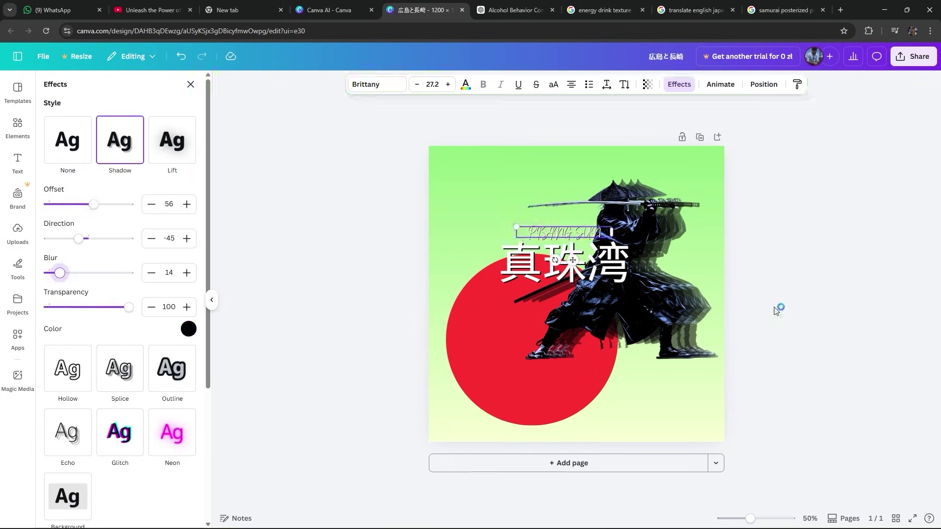
Download the finished samurai and red sun label design from Canva
{"action": "left_click", "coordinate": [776, 310]}
{"action": "left_click", "coordinate": [43, 56]}
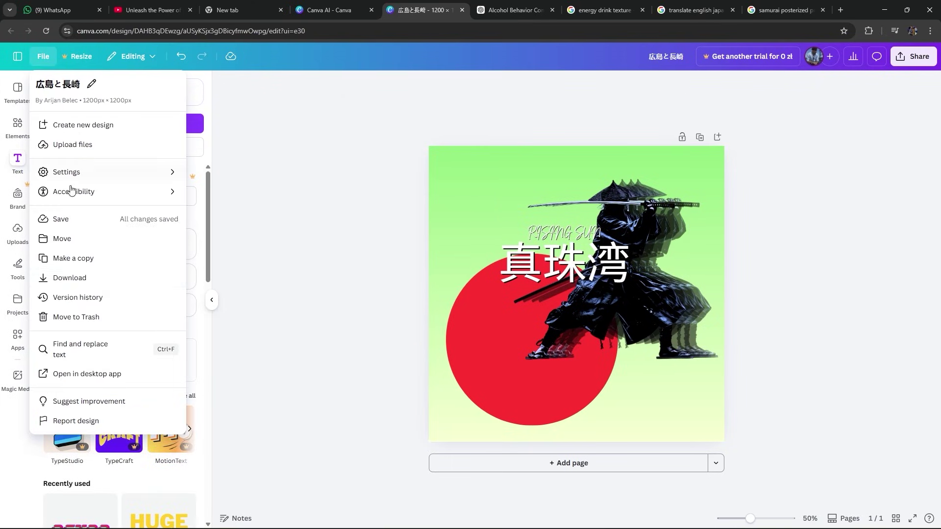
{"action": "left_click", "coordinate": [64, 276]}
{"action": "left_click", "coordinate": [838, 275]}
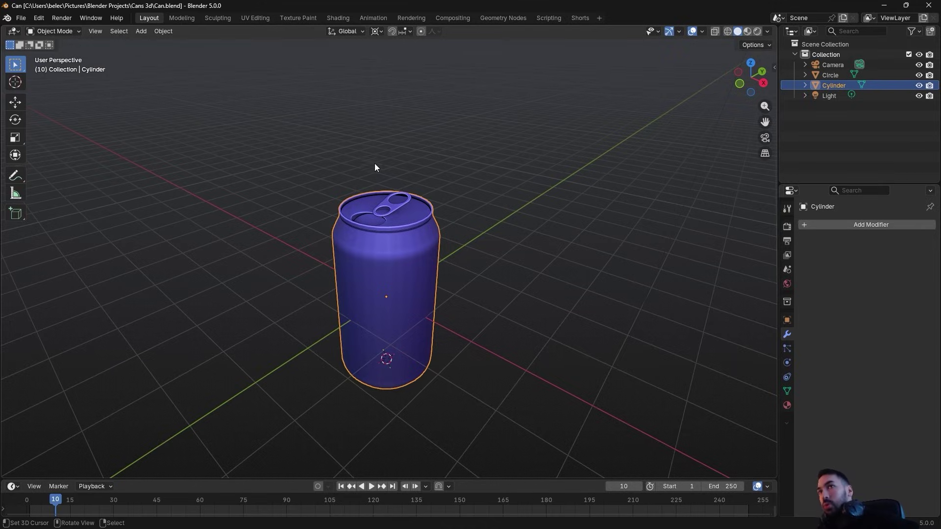
In the Shading workspace, create a new material for the can and feed the downloaded label image into its Base Color
{"action": "left_click", "coordinate": [338, 18]}
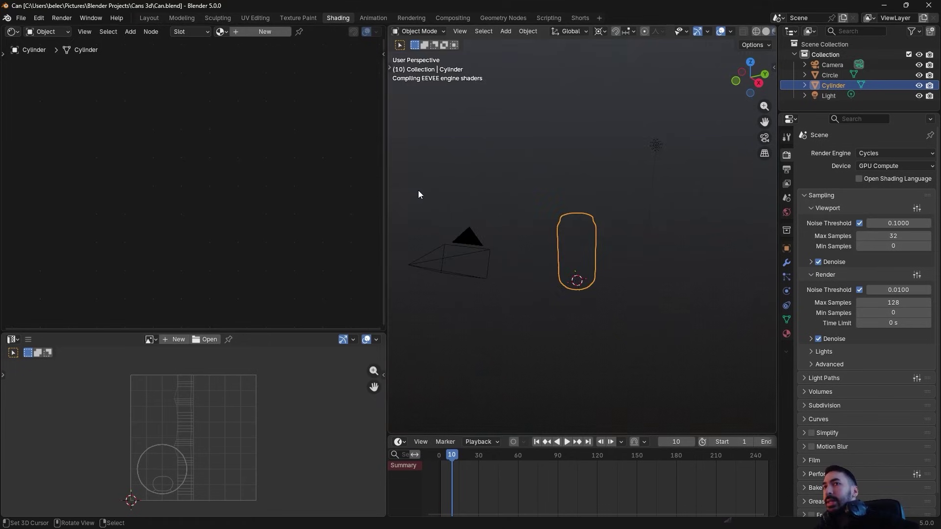
{"action": "left_click", "coordinate": [248, 32]}
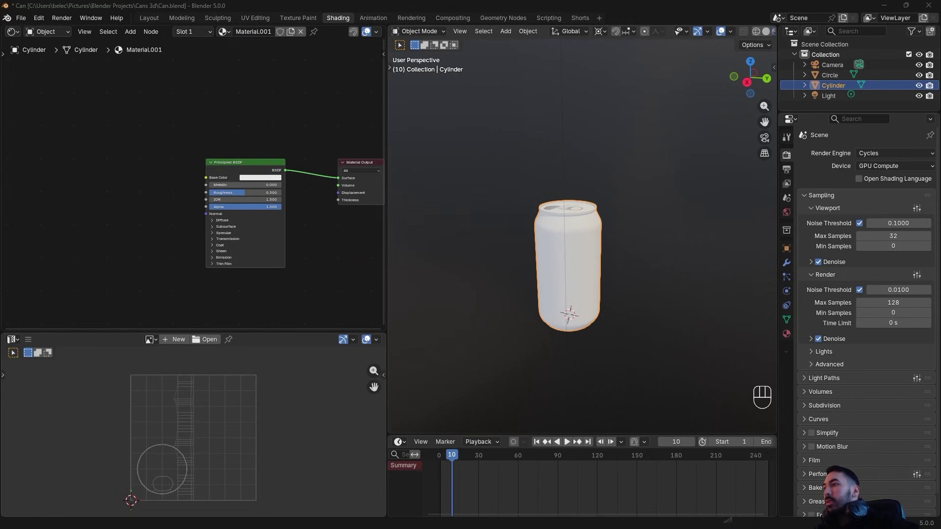
{"action": "left_click_drag", "start_coordinate": [92, 195], "coordinate": [158, 199]}
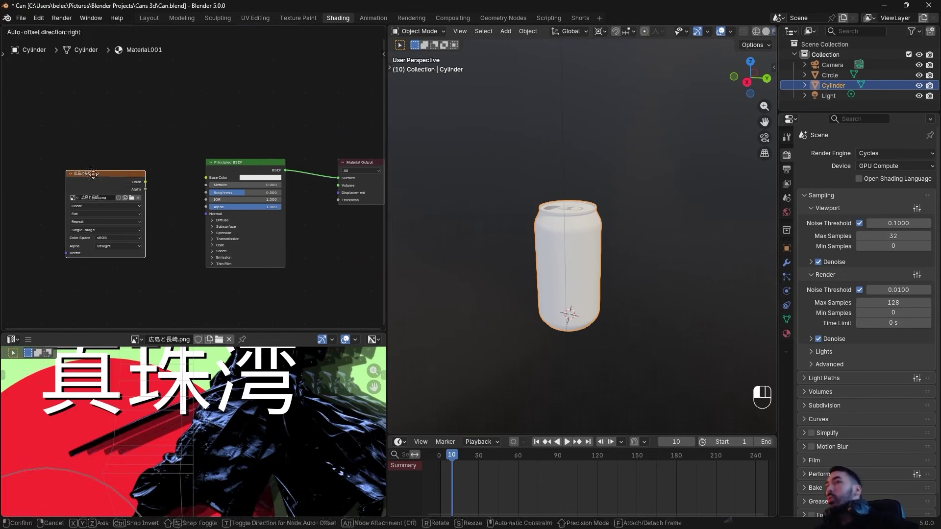
{"action": "left_click", "coordinate": [132, 174]}
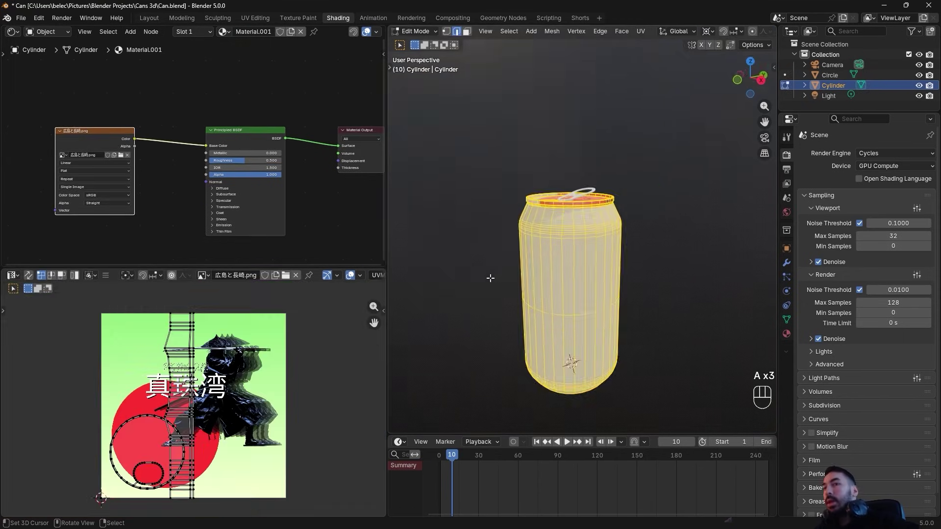
Mark seams on the edge loops just below the can's top rim and around its bottom edge
{"action": "middle_click_drag", "start_coordinate": [490, 278], "coordinate": [603, 193]}
{"action": "key", "text": "3"}
{"action": "scroll", "coordinate": [603, 193], "scroll_direction": "up", "scroll_amount": 4}
{"action": "key", "text": "2"}
{"action": "scroll", "coordinate": [588, 157], "scroll_direction": "up", "scroll_amount": 2}
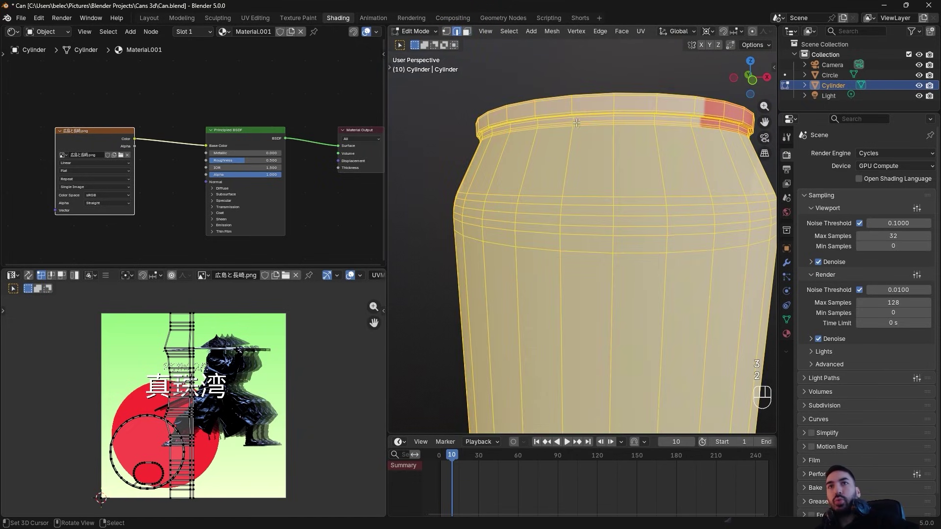
{"action": "left_click", "coordinate": [583, 123], "text": "alt"}
{"action": "scroll", "coordinate": [583, 169], "scroll_direction": "down", "scroll_amount": 6}
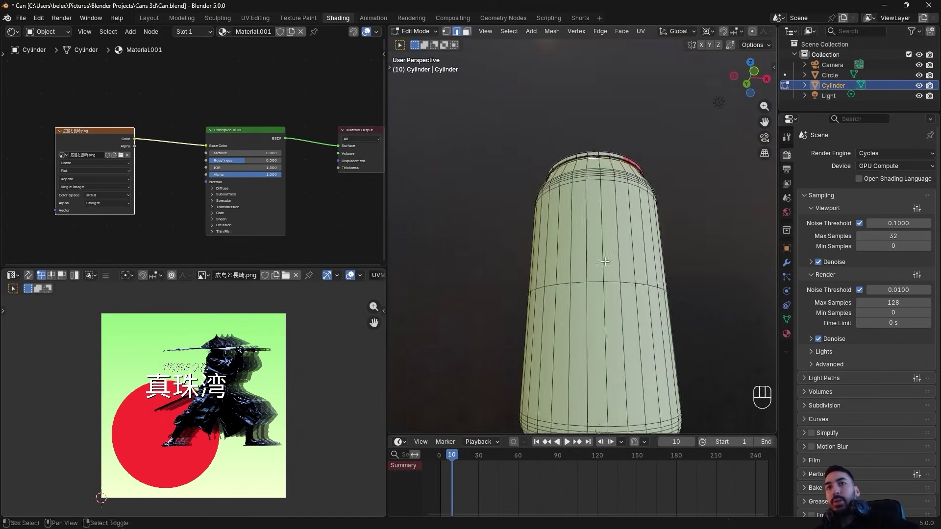
{"action": "middle_click_drag", "start_coordinate": [601, 353], "coordinate": [585, 236], "text": "shift"}
{"action": "scroll", "coordinate": [589, 275], "scroll_direction": "up", "scroll_amount": 3}
{"action": "middle_click_drag", "start_coordinate": [599, 338], "coordinate": [595, 316]}
{"action": "scroll", "coordinate": [582, 271], "scroll_direction": "down", "scroll_amount": 5}
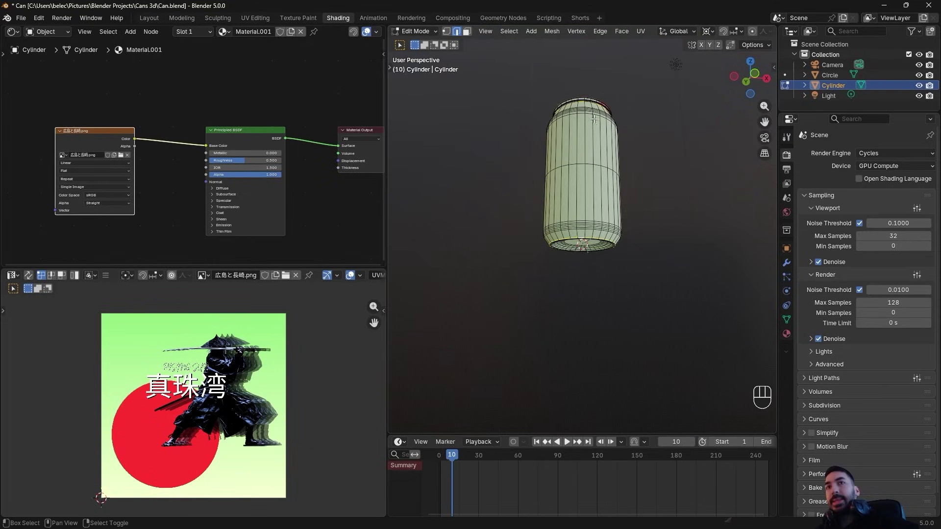
{"action": "key", "text": "ctrl+e"}
{"action": "left_click", "coordinate": [574, 417]}
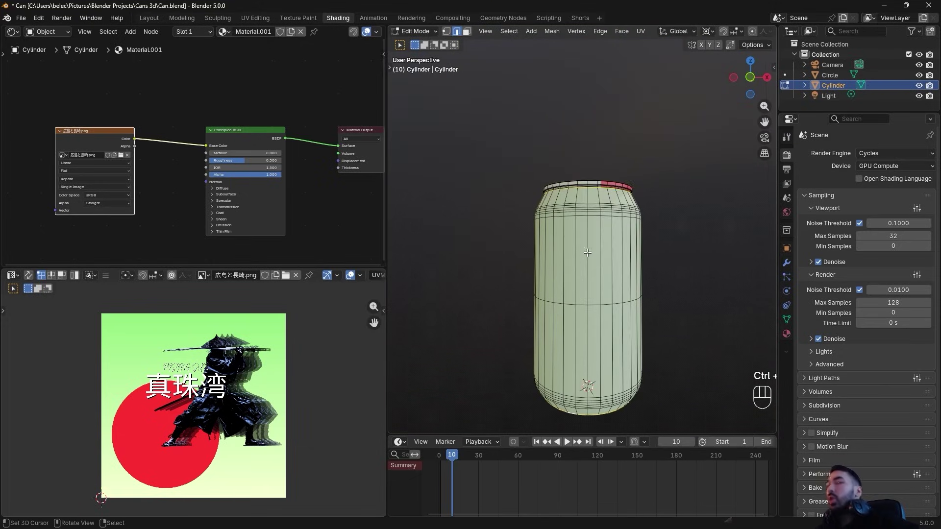
{"action": "key", "text": "ctrl+e"}
{"action": "left_click", "coordinate": [544, 394]}
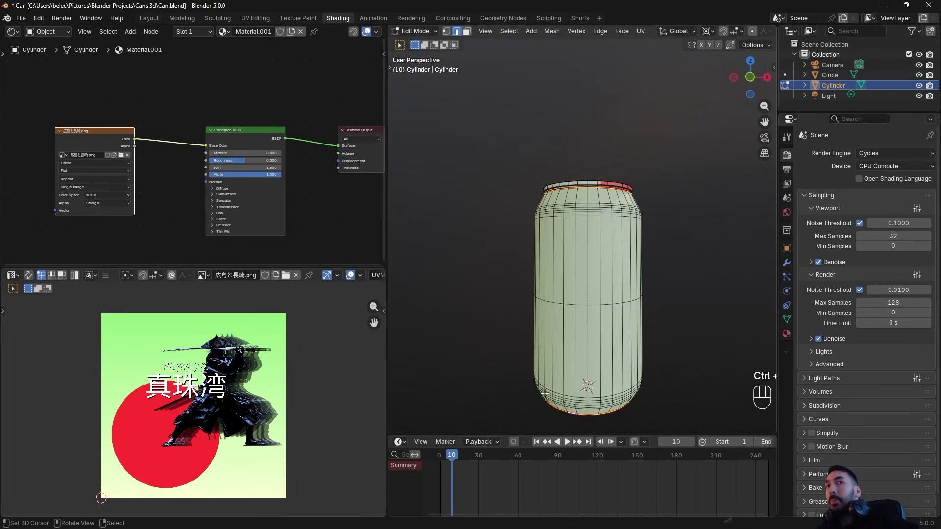
Mark a vertical seam down the side of the can from the rim seam to the bottom seam
{"action": "scroll", "coordinate": [588, 201], "scroll_direction": "up", "scroll_amount": 2}
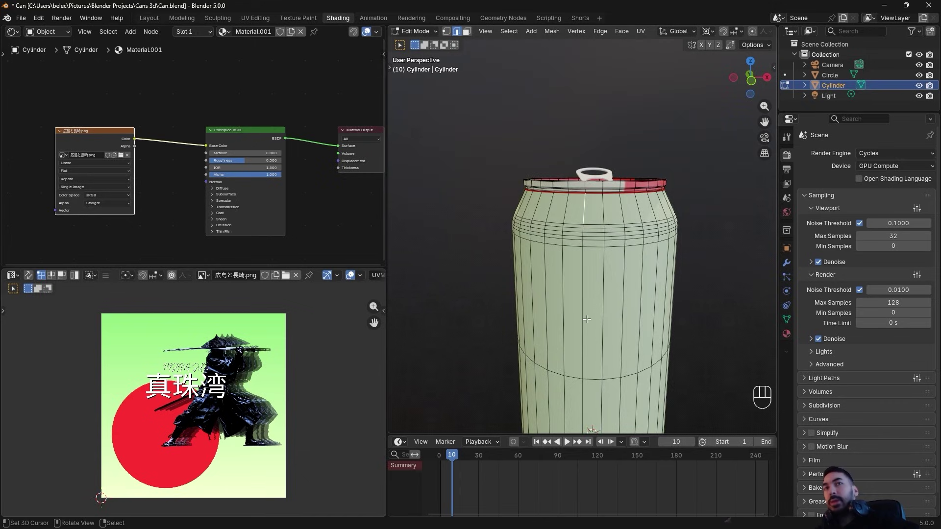
{"action": "middle_click_drag", "start_coordinate": [587, 319], "coordinate": [591, 365]}
{"action": "right_click", "coordinate": [603, 383], "text": "ctrl"}
{"action": "key", "text": "ctrl+e"}
{"action": "left_click", "coordinate": [639, 319]}
{"action": "scroll", "coordinate": [632, 321], "scroll_direction": "down", "scroll_amount": 3}
Mark seams on the edge loops at the upper and lower ends of the can's straight wall
{"action": "key", "text": "3"}
{"action": "key", "text": "a"}
{"action": "key", "text": "a"}
{"action": "middle_click_drag", "start_coordinate": [557, 228], "coordinate": [535, 223]}
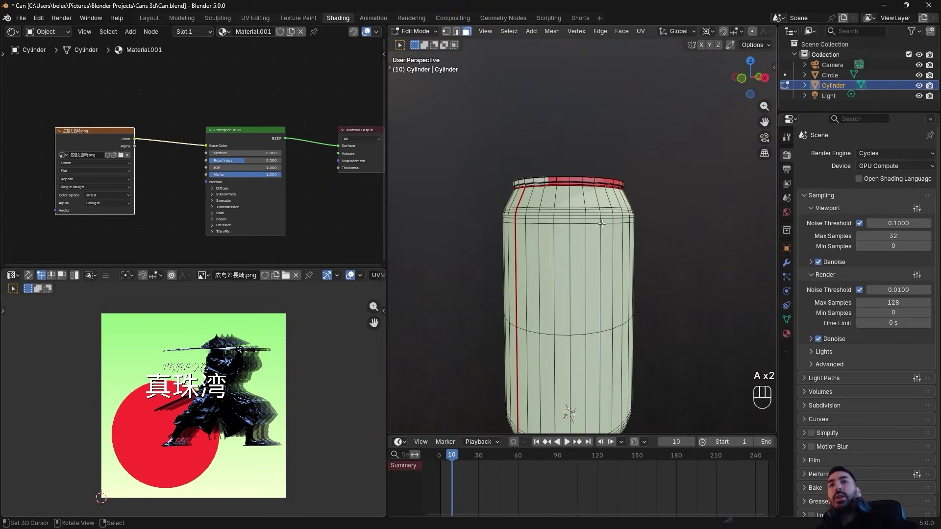
{"action": "scroll", "coordinate": [547, 260], "scroll_direction": "down", "scroll_amount": 3}
{"action": "middle_click_drag", "start_coordinate": [548, 278], "coordinate": [579, 235]}
{"action": "scroll", "coordinate": [579, 225], "scroll_direction": "up", "scroll_amount": 5}
{"action": "key", "text": "2"}
{"action": "scroll", "coordinate": [549, 217], "scroll_direction": "up", "scroll_amount": 2}
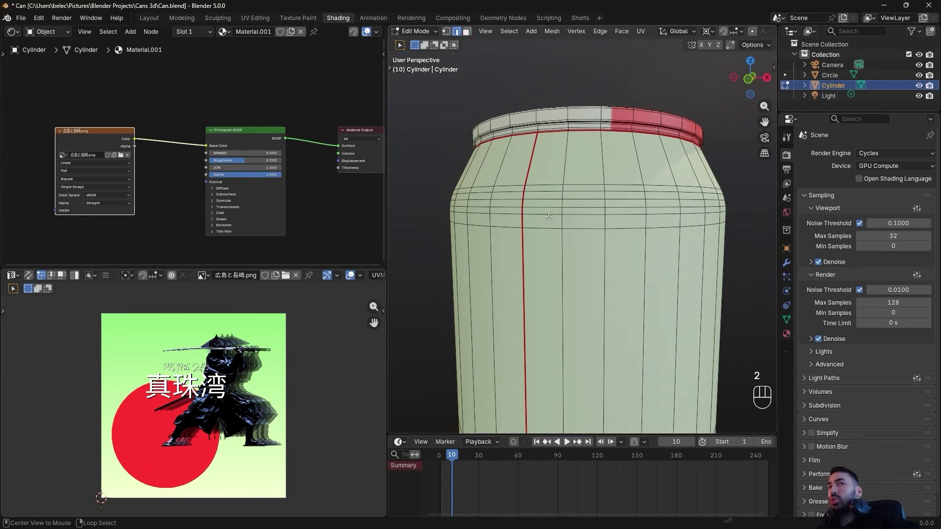
{"action": "scroll", "coordinate": [545, 218], "scroll_direction": "down", "scroll_amount": 4}
{"action": "scroll", "coordinate": [586, 256], "scroll_direction": "up", "scroll_amount": 4}
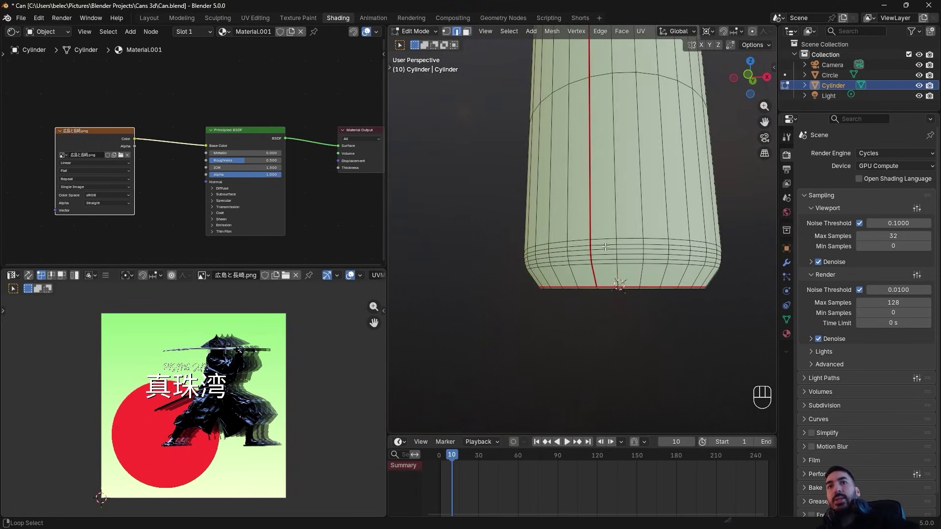
{"action": "right_click", "coordinate": [652, 230]}
{"action": "left_click", "coordinate": [648, 232]}
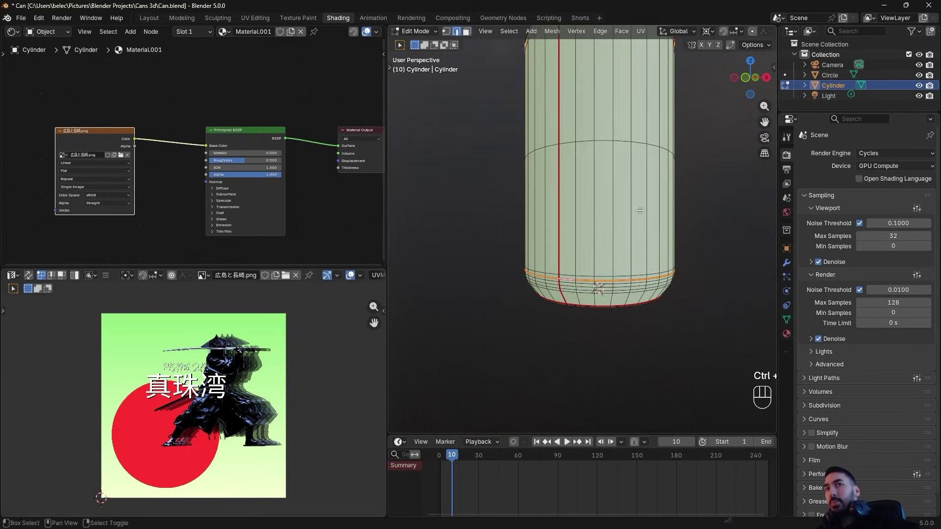
Select the straight wall section between the seams and unwrap it with Unwrap Angle Based
{"action": "key", "text": "3"}
{"action": "key", "text": "a"}
{"action": "key", "text": "a"}
{"action": "scroll", "coordinate": [563, 250], "scroll_direction": "down", "scroll_amount": 4}
{"action": "mouse_move", "coordinate": [562, 249]}
{"action": "middle_mouse_down"}
{"action": "mouse_move", "coordinate": [472, 233]}
{"action": "mouse_move", "coordinate": [592, 263]}
{"action": "mouse_move", "coordinate": [572, 257]}
{"action": "middle_mouse_up"}
{"action": "key", "text": "z"}
{"action": "key", "text": "z"}
{"action": "key", "text": "u"}
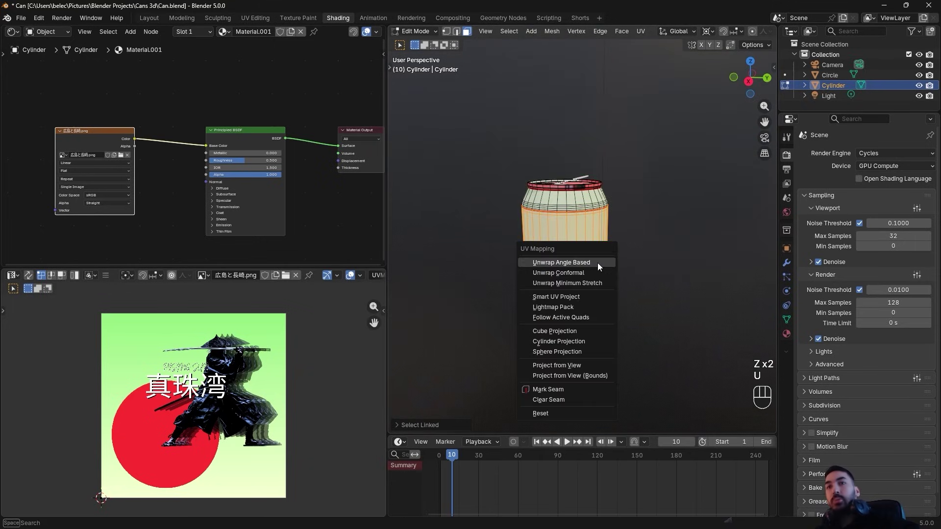
{"action": "left_click", "coordinate": [596, 263]}
Rotate the wall's UVs by 90 degrees over the label image in the UV Editor
{"action": "scroll", "coordinate": [192, 402], "scroll_direction": "down", "scroll_amount": 1}
{"action": "key", "text": "a"}
{"action": "left_click", "coordinate": [13, 276]}
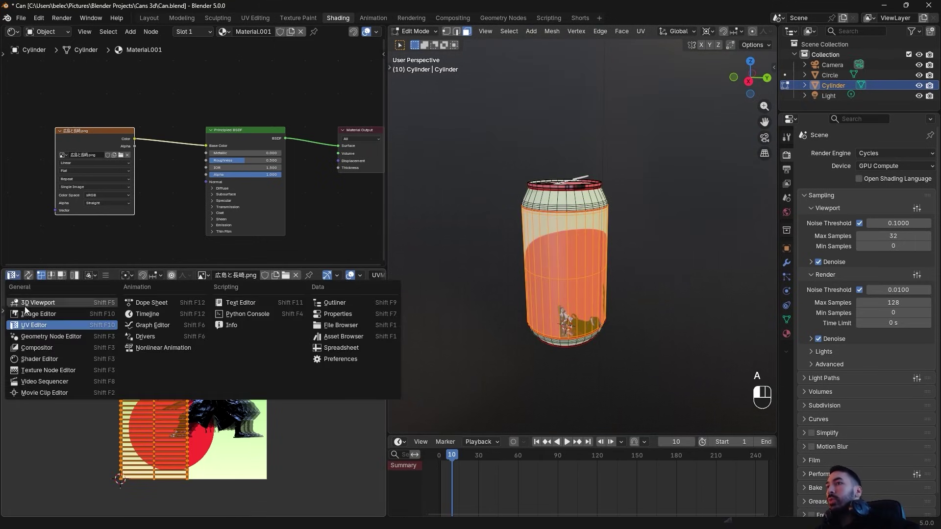
{"action": "left_click", "coordinate": [36, 323]}
{"action": "middle_click_drag", "start_coordinate": [254, 377], "coordinate": [236, 384]}
{"action": "type", "text": "r"}
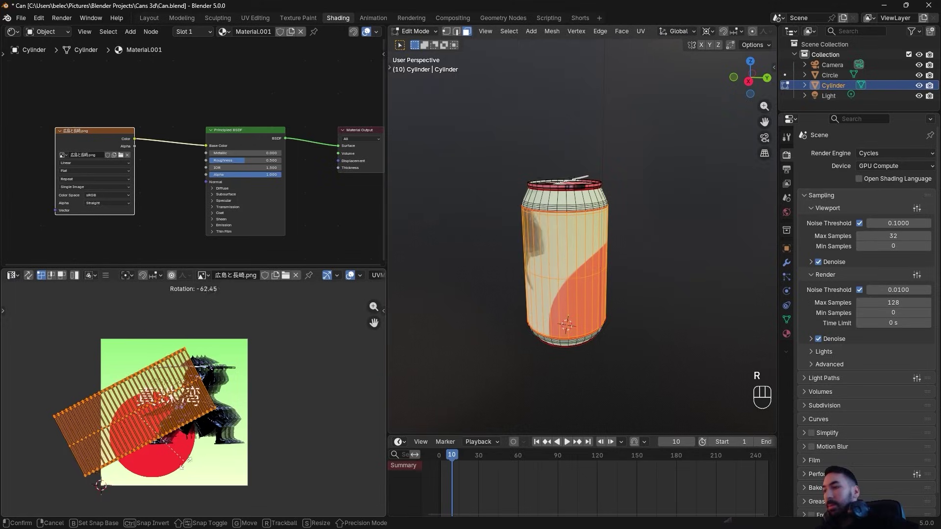
{"action": "type", "text": "90"}
{"action": "key", "text": "Return"}
Scale up the wall's UVs and move them so the whole label artwork fits on the can's wall
{"action": "key", "text": "s"}
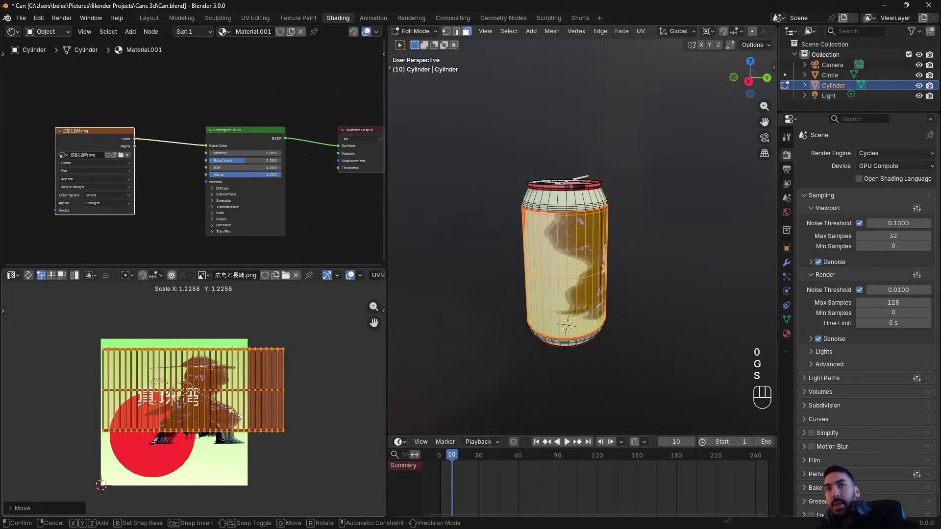
{"action": "left_click", "coordinate": [258, 431]}
{"action": "key", "text": "g"}
{"action": "left_click", "coordinate": [223, 444]}
{"action": "middle_click_drag", "start_coordinate": [578, 290], "coordinate": [519, 291]}
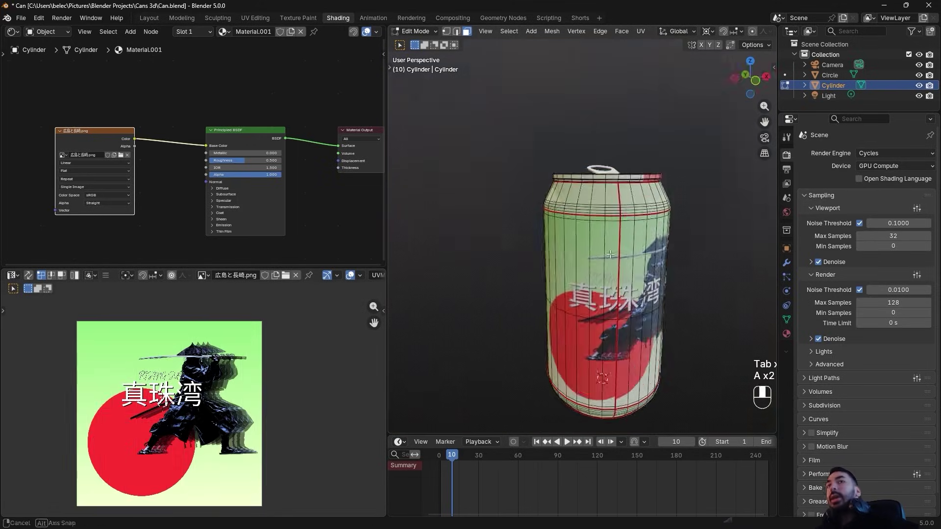
{"action": "key", "text": "Tab"}
{"action": "middle_click_drag", "start_coordinate": [581, 289], "coordinate": [610, 239]}
{"action": "key", "text": "Tab"}
{"action": "scroll", "coordinate": [556, 211], "scroll_direction": "up", "scroll_amount": 2}
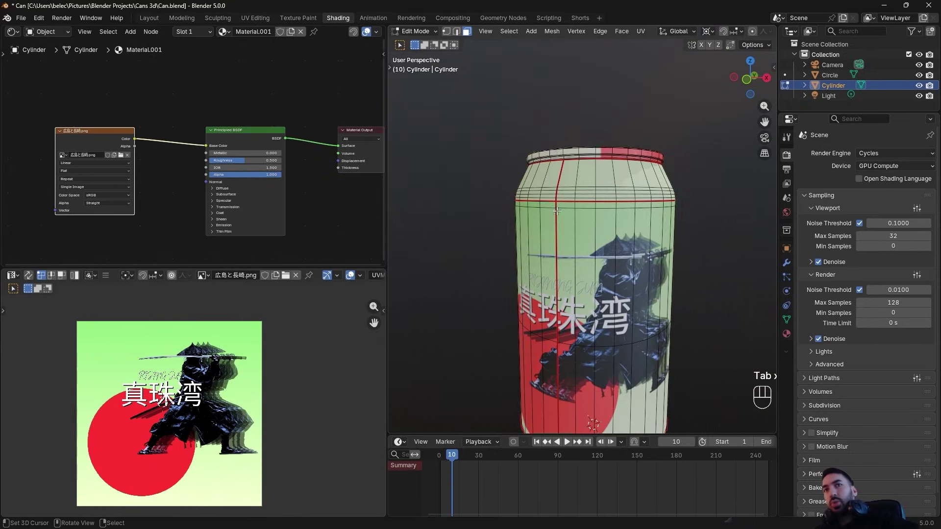
{"action": "scroll", "coordinate": [580, 192], "scroll_direction": "up", "scroll_amount": 1}
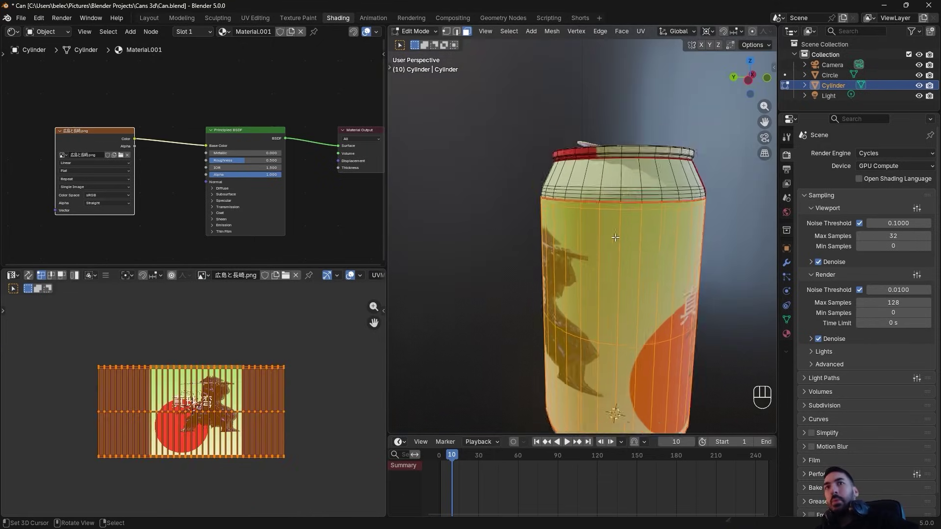
Try an angle-based unwrap of the can's tapered shoulder section
{"action": "scroll", "coordinate": [634, 233], "scroll_direction": "down", "scroll_amount": 2}
{"action": "key", "text": "3"}
{"action": "key", "text": "a"}
{"action": "key", "text": "a"}
{"action": "middle_click_drag", "start_coordinate": [633, 232], "coordinate": [523, 273]}
{"action": "key", "text": "u"}
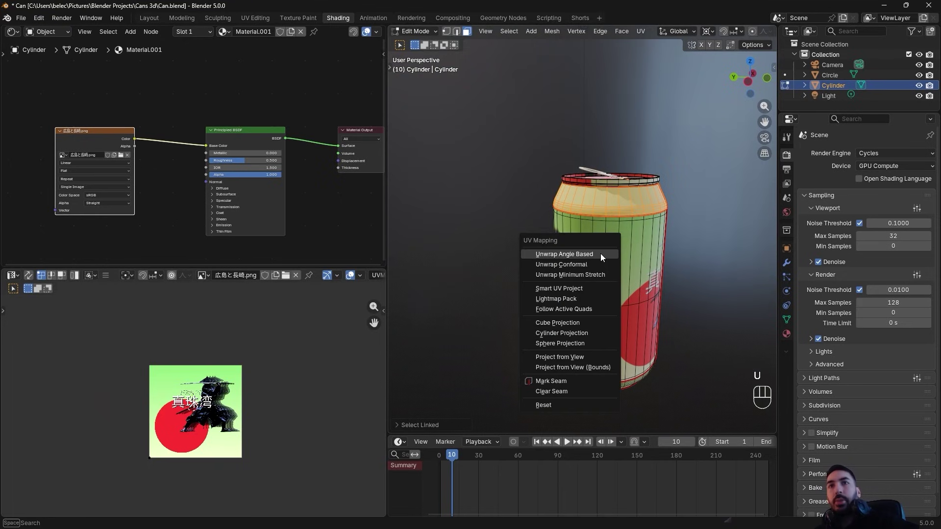
{"action": "left_click", "coordinate": [601, 254]}
{"action": "scroll", "coordinate": [281, 367], "scroll_direction": "up", "scroll_amount": 3}
{"action": "middle_click_drag", "start_coordinate": [568, 254], "coordinate": [533, 277]}
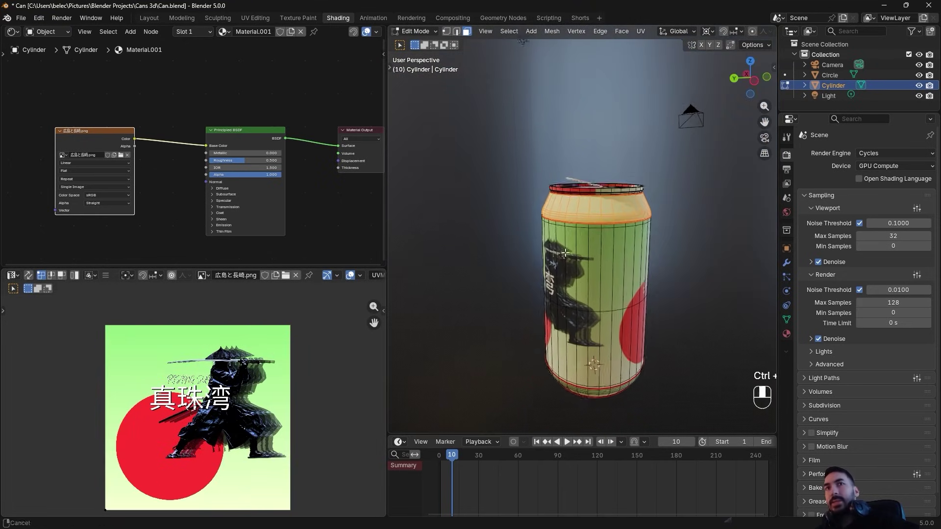
Clear all seams from the entire can mesh
{"action": "scroll", "coordinate": [559, 255], "scroll_direction": "up", "scroll_amount": 1}
{"action": "key", "text": "a"}
{"action": "key", "text": "ctrl+e"}
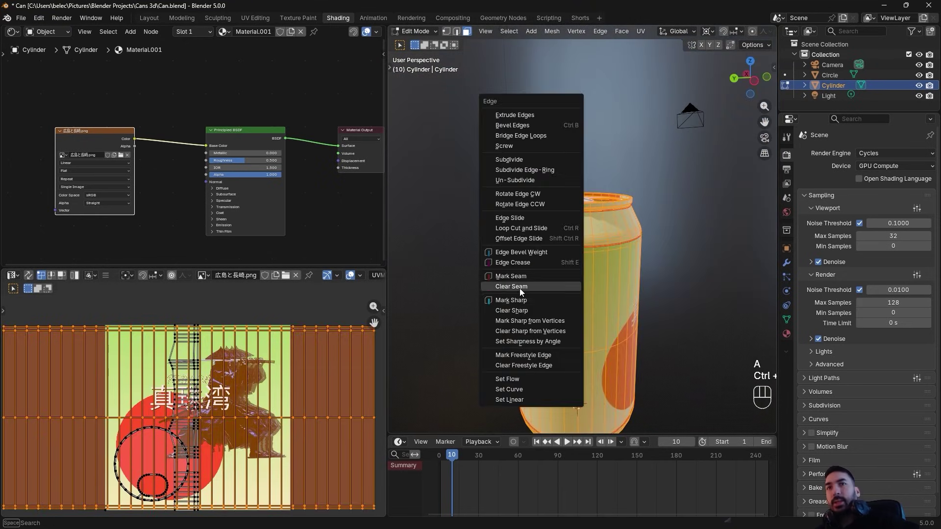
{"action": "left_click", "coordinate": [520, 288]}
{"action": "key", "text": "a"}
{"action": "key", "text": "a"}
{"action": "key", "text": "a"}
{"action": "key", "text": "a"}
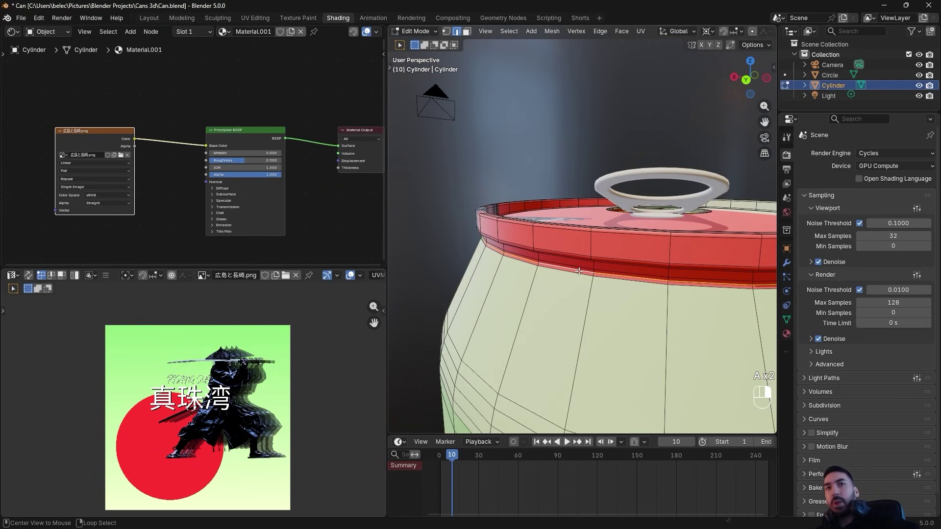
Rip the edge loops below the top rim and at the bottom edge in place, separating the body from the can's ends
{"action": "key", "text": "v"}
{"action": "right_click", "coordinate": [590, 273]}
{"action": "scroll", "coordinate": [592, 275], "scroll_direction": "down", "scroll_amount": 4}
{"action": "key", "text": "g"}
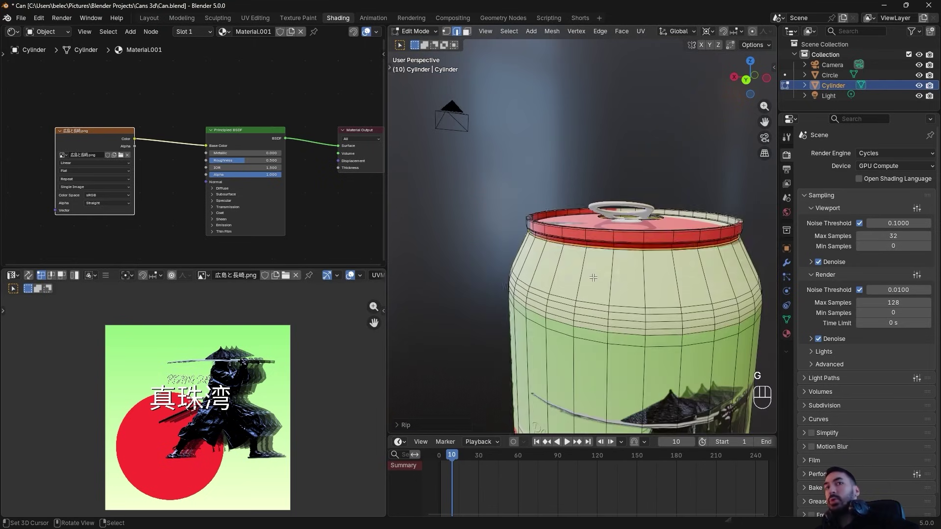
{"action": "middle_click_drag", "start_coordinate": [593, 277], "coordinate": [563, 206]}
{"action": "left_click", "coordinate": [562, 305], "text": "alt"}
{"action": "key", "text": "v"}
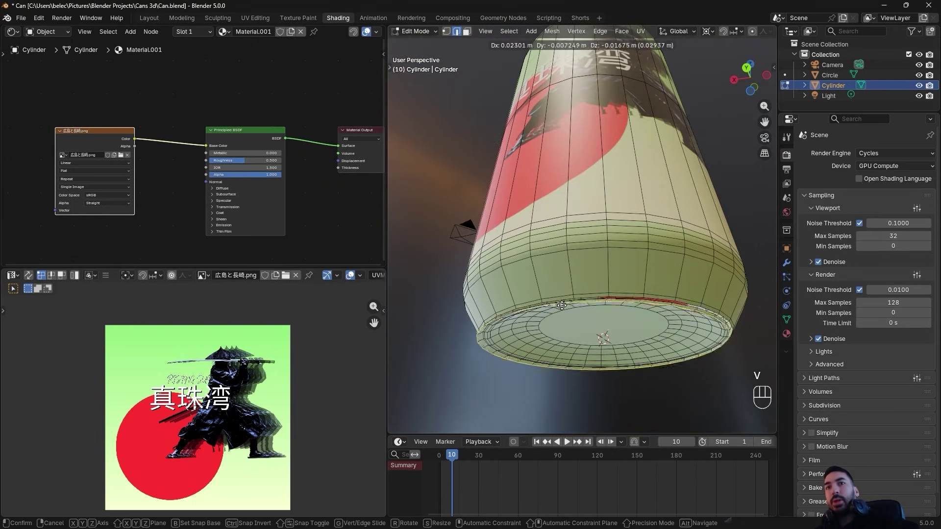
{"action": "right_click", "coordinate": [559, 305]}
Reset the UV mapping of the face on the can's lower taper
{"action": "scroll", "coordinate": [559, 304], "scroll_direction": "down", "scroll_amount": 5}
{"action": "middle_click_drag", "start_coordinate": [559, 304], "coordinate": [627, 314]}
{"action": "scroll", "coordinate": [522, 246], "scroll_direction": "up", "scroll_amount": 4}
{"action": "key", "text": "3"}
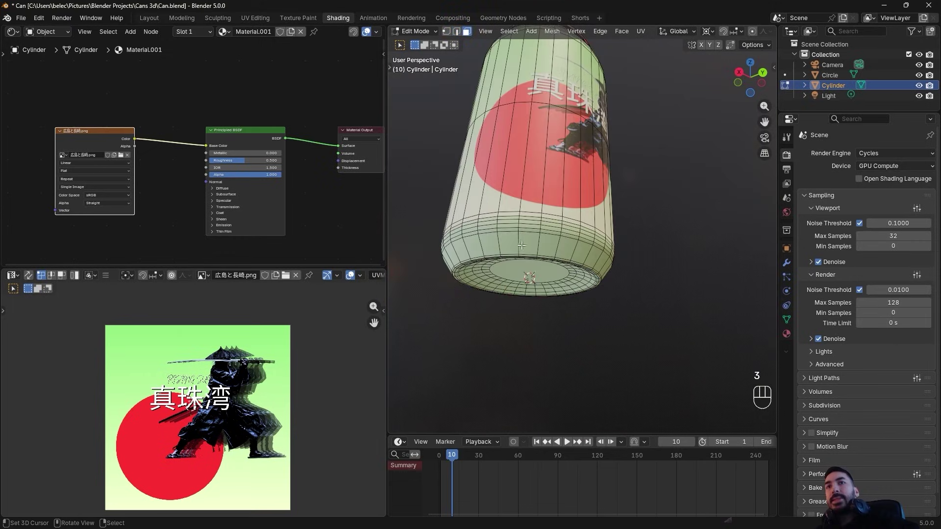
{"action": "middle_click_drag", "start_coordinate": [525, 243], "coordinate": [515, 269]}
{"action": "key", "text": "a"}
{"action": "key", "text": "u"}
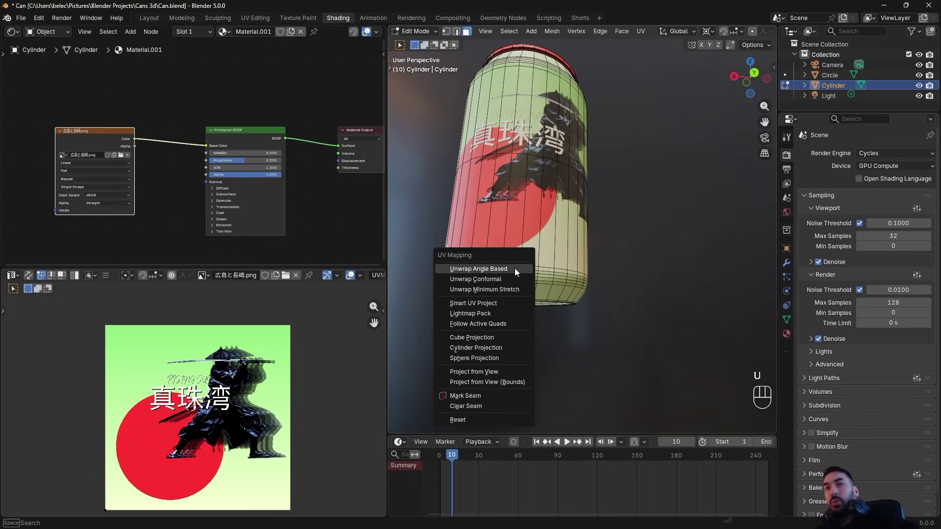
{"action": "left_click", "coordinate": [474, 420]}
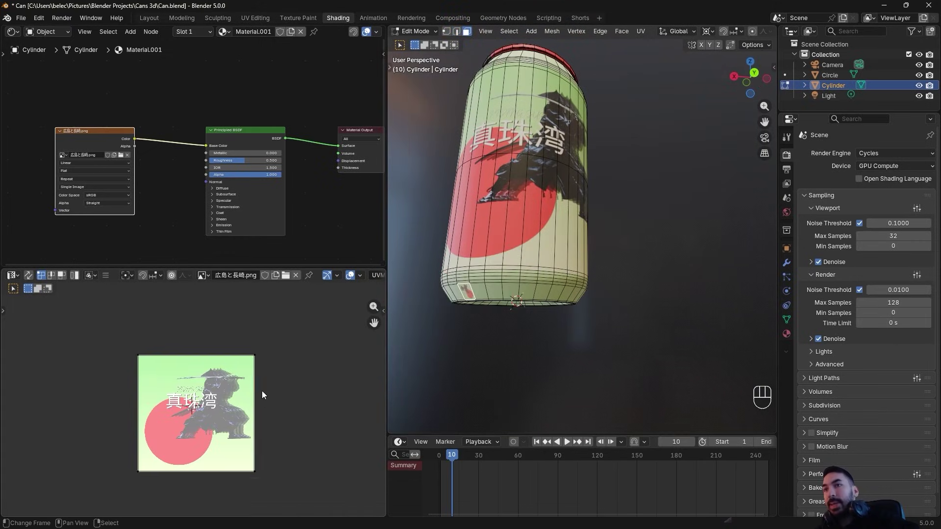
Mark a vertical seam along the full height of the separated can body
{"action": "middle_click_drag", "start_coordinate": [502, 314], "coordinate": [560, 243]}
{"action": "key", "text": "3"}
{"action": "key", "text": "l"}
{"action": "key", "text": "2"}
{"action": "right_click", "coordinate": [568, 205]}
{"action": "key", "text": "ctrl+e"}
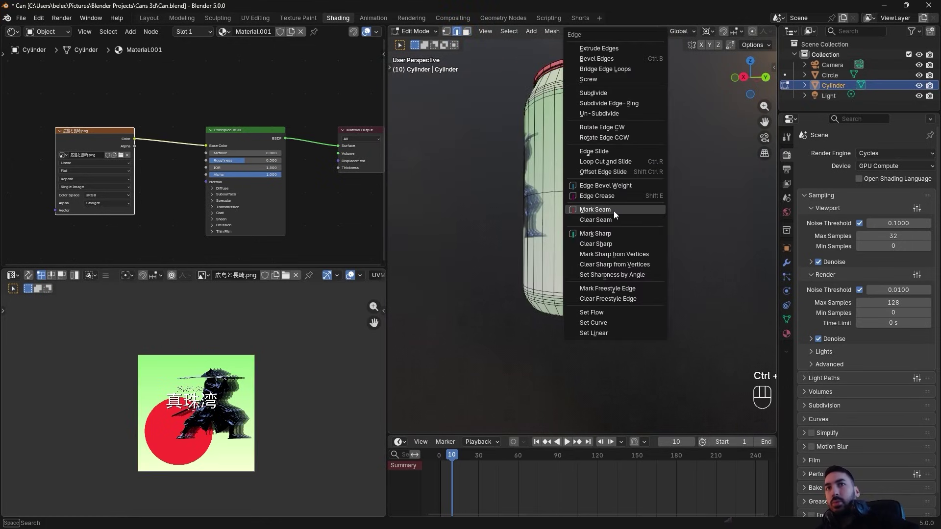
{"action": "left_click", "coordinate": [595, 209]}
{"action": "key", "text": "a"}
{"action": "key", "text": "a"}
Unwrap the linked can body with Follow Active Quads, using the reset face on the lower taper as the active face
{"action": "key", "text": "3"}
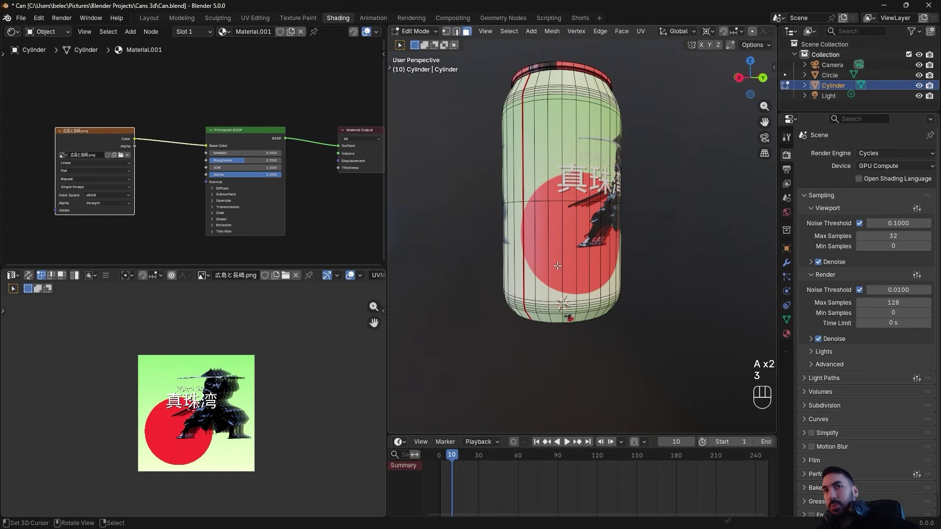
{"action": "key", "text": "l"}
{"action": "middle_click_drag", "start_coordinate": [558, 266], "coordinate": [529, 256]}
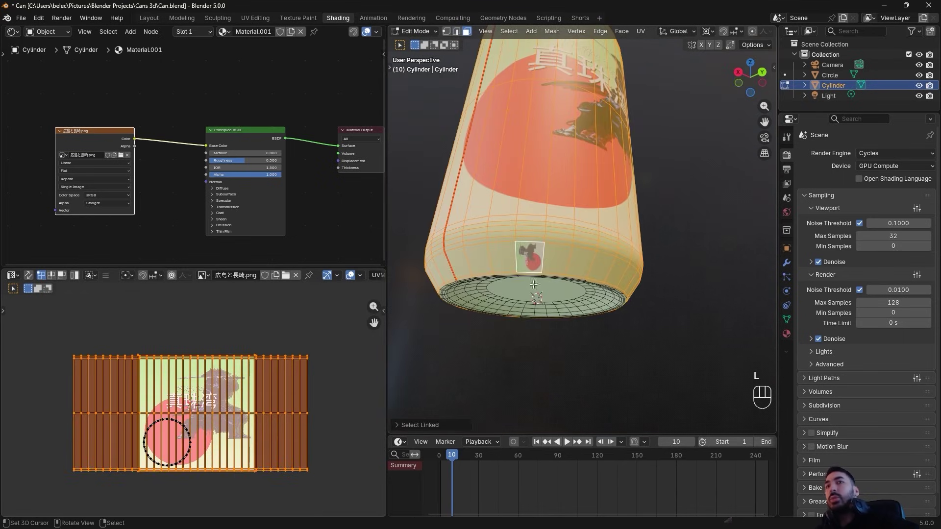
{"action": "right_click", "coordinate": [530, 256], "text": "shift"}
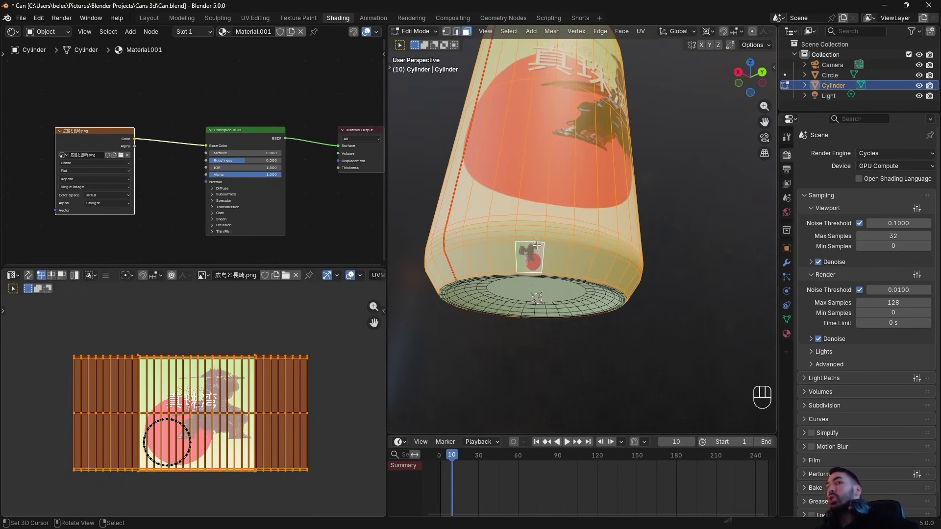
{"action": "middle_click_drag", "start_coordinate": [534, 243], "coordinate": [501, 216]}
{"action": "key", "text": "u"}
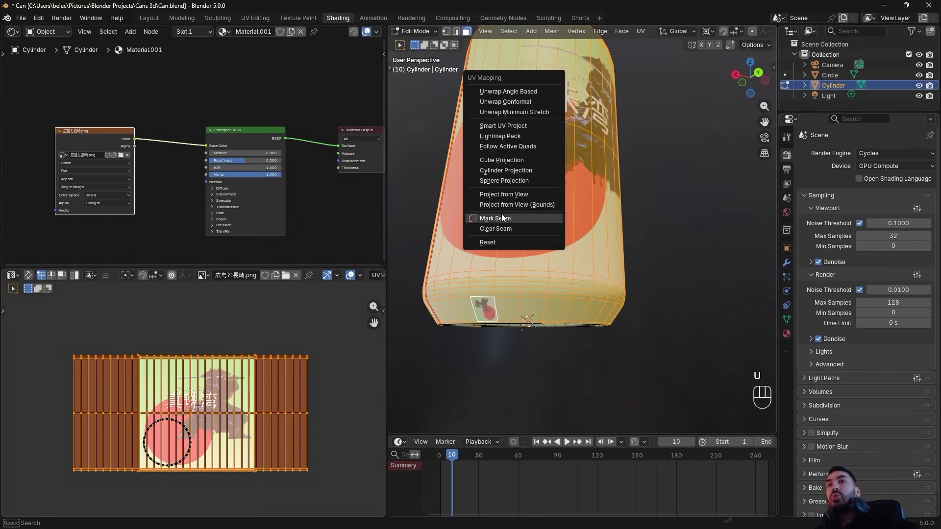
{"action": "left_click", "coordinate": [508, 146]}
{"action": "left_click", "coordinate": [490, 167]}
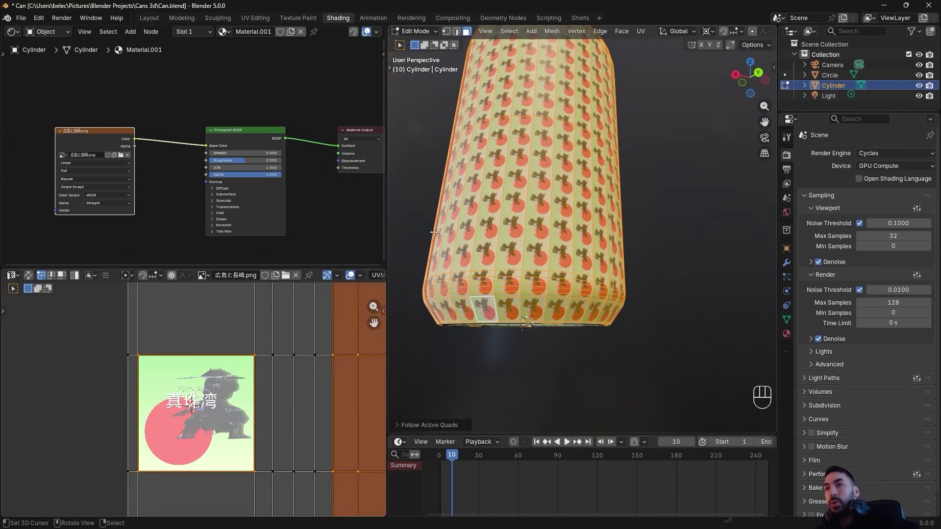
Shrink the can body's UV island to roughly the label image's size and rotate it 90 degrees
{"action": "scroll", "coordinate": [135, 292], "scroll_direction": "down", "scroll_amount": 8}
{"action": "left_click", "coordinate": [126, 276]}
{"action": "left_click", "coordinate": [145, 325]}
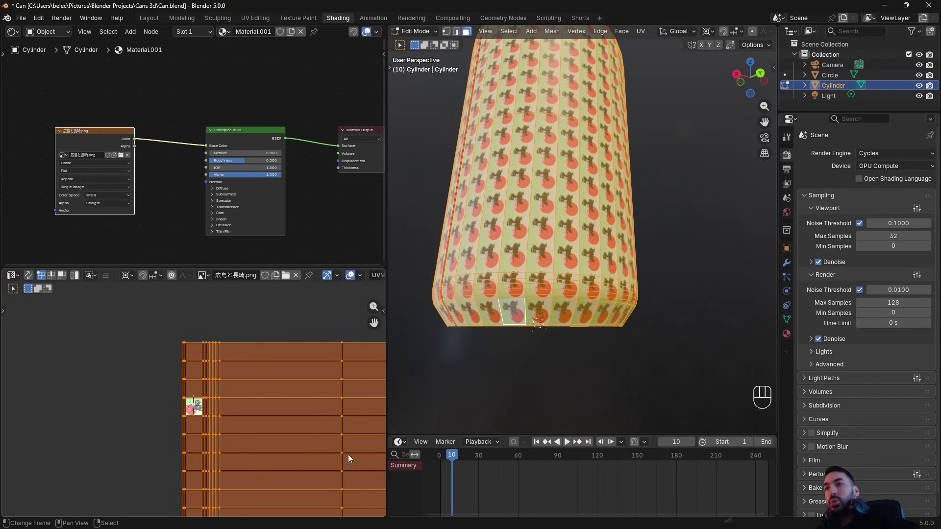
{"action": "key", "text": "s"}
{"action": "key", "text": "s"}
{"action": "left_click", "coordinate": [215, 412]}
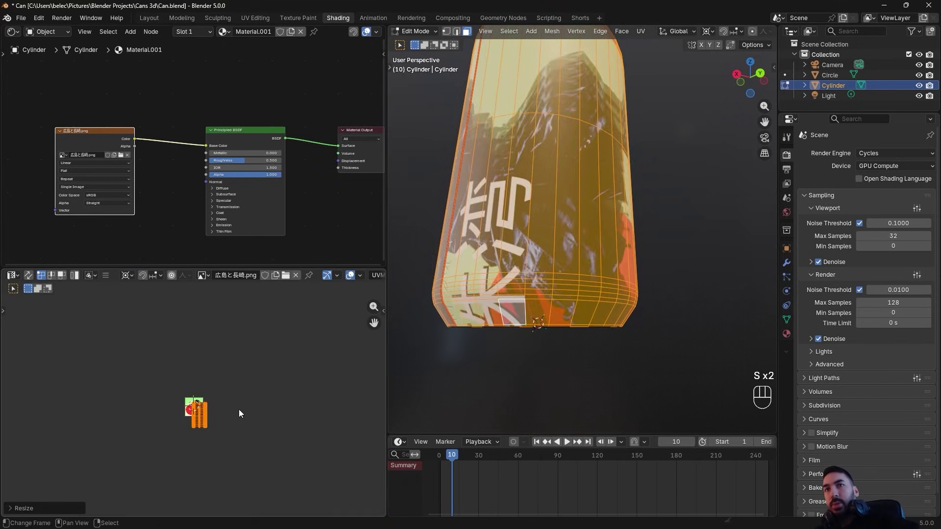
{"action": "type", "text": "r90"}
{"action": "left_click", "coordinate": [226, 350]}
Move the UV island over the label image and enlarge it so it extends past the image on all sides
{"action": "scroll", "coordinate": [226, 350], "scroll_direction": "up", "scroll_amount": 8}
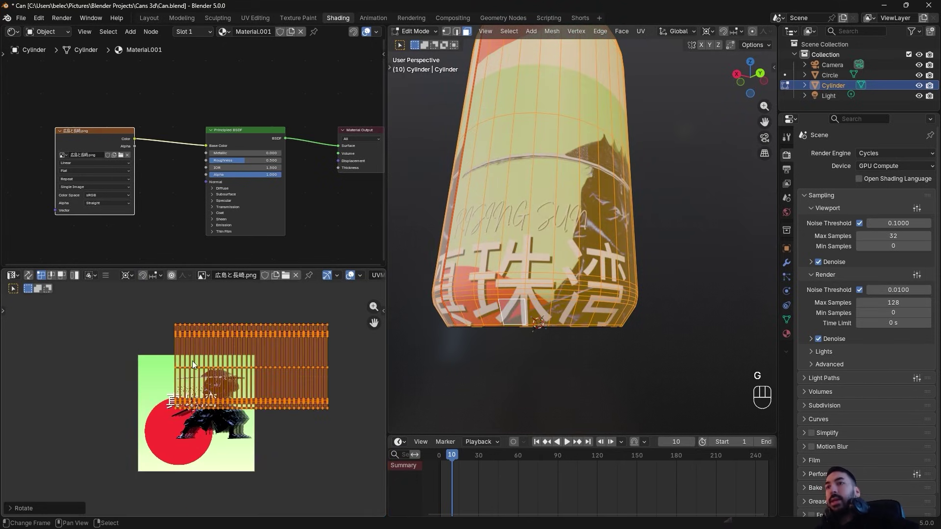
{"action": "key", "text": "g"}
{"action": "left_click", "coordinate": [243, 429]}
{"action": "key", "text": "s"}
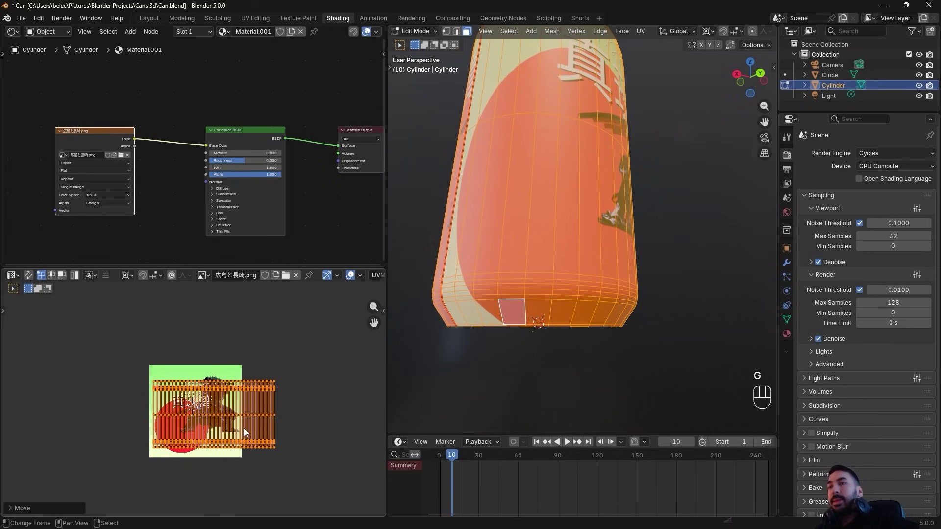
{"action": "left_click", "coordinate": [244, 434]}
{"action": "key", "text": "s"}
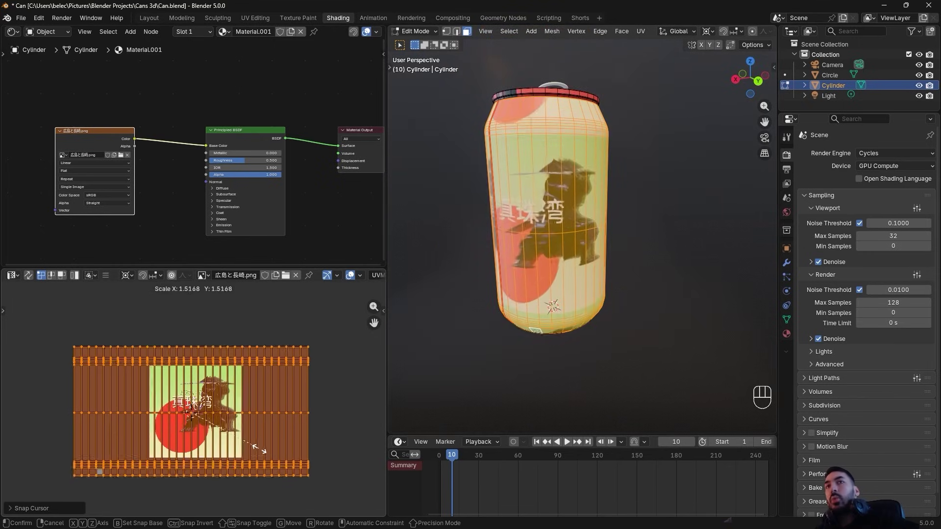
{"action": "left_click", "coordinate": [286, 436]}
Set the label image texture's extension mode to Extend
{"action": "middle_click_drag", "start_coordinate": [547, 153], "coordinate": [531, 160]}
{"action": "scroll", "coordinate": [133, 208], "scroll_direction": "up", "scroll_amount": 5}
{"action": "middle_click_drag", "start_coordinate": [134, 208], "coordinate": [280, 190]}
{"action": "scroll", "coordinate": [188, 157], "scroll_direction": "up", "scroll_amount": 2}
{"action": "left_click", "coordinate": [186, 152]}
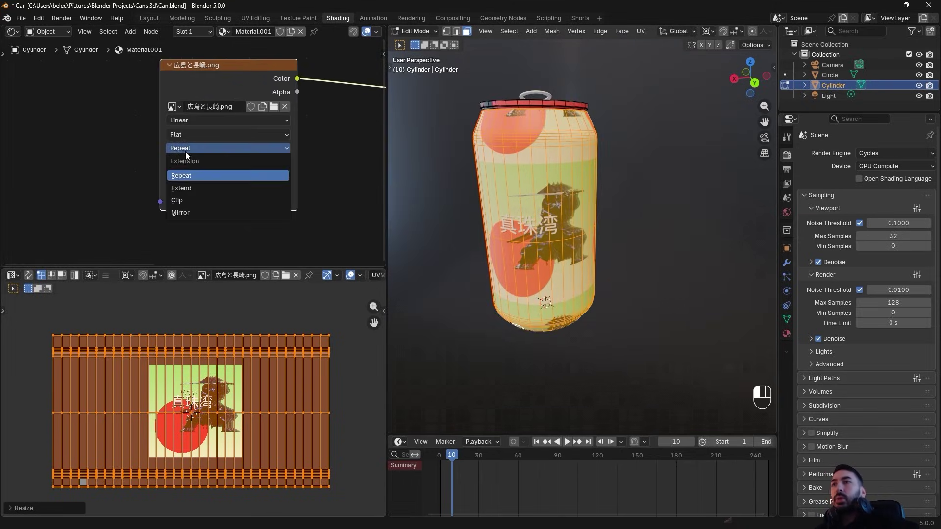
{"action": "left_click", "coordinate": [181, 187]}
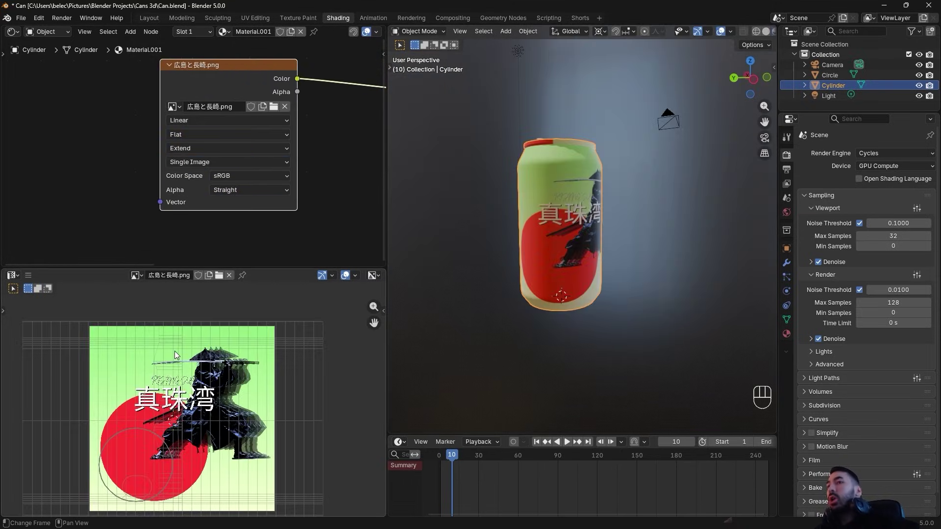
Fine-tune the scale of the body's UV island around the label image and check the label from different sides of the can
{"action": "scroll", "coordinate": [230, 390], "scroll_direction": "down", "scroll_amount": 3}
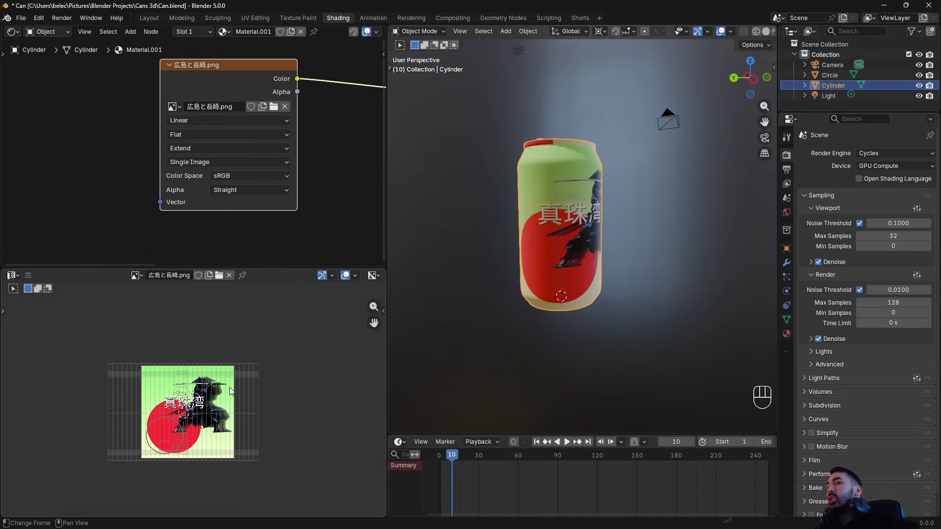
{"action": "key", "text": "Tab"}
{"action": "scroll", "coordinate": [246, 397], "scroll_direction": "up", "scroll_amount": 3}
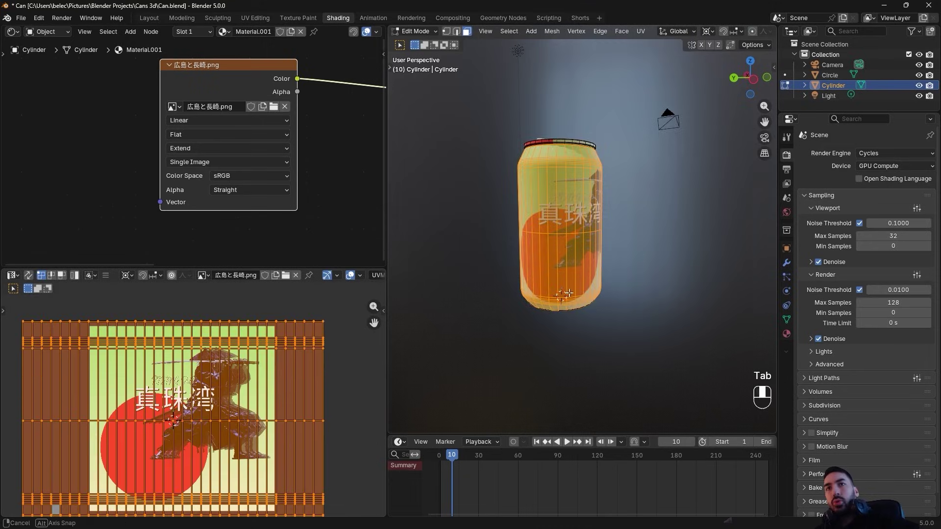
{"action": "key", "text": "Tab"}
{"action": "middle_click_drag", "start_coordinate": [564, 274], "coordinate": [551, 255]}
{"action": "key", "text": "Tab"}
{"action": "key", "text": "Tab"}
{"action": "scroll", "coordinate": [551, 256], "scroll_direction": "up", "scroll_amount": 1}
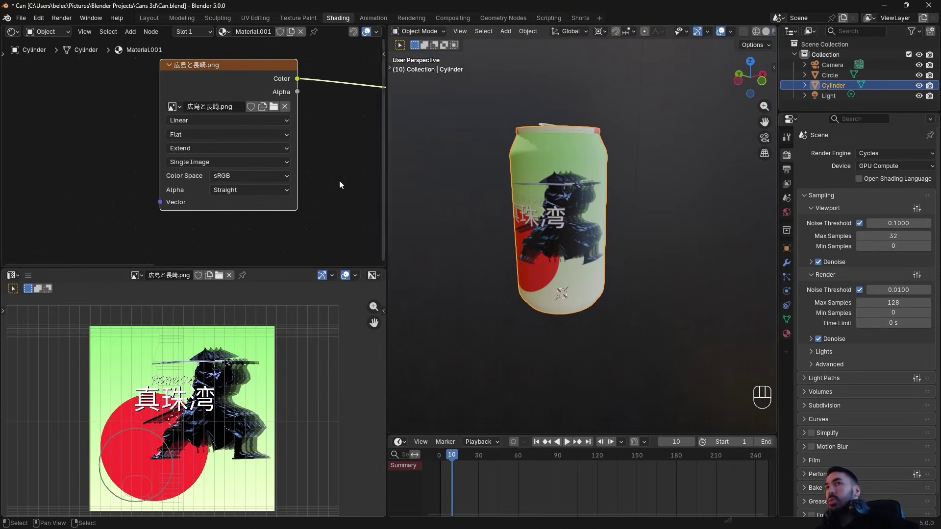
Set the label material's metallic to 1.0 and its roughness to about 0.338
{"action": "middle_click_drag", "start_coordinate": [340, 180], "coordinate": [157, 146]}
{"action": "scroll", "coordinate": [239, 140], "scroll_direction": "down", "scroll_amount": 1}
{"action": "left_click_drag", "start_coordinate": [239, 140], "coordinate": [300, 140]}
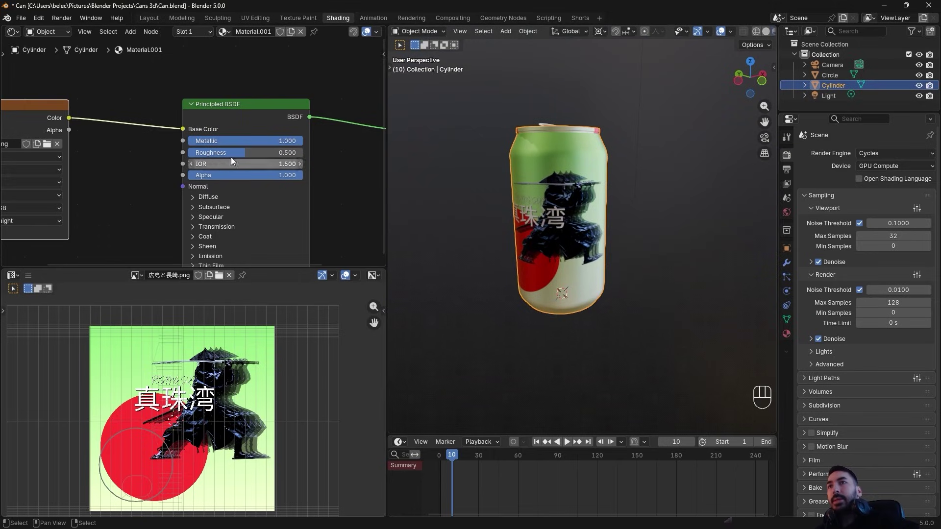
{"action": "left_click_drag", "start_coordinate": [231, 153], "coordinate": [303, 140]}
{"action": "left_click_drag", "start_coordinate": [240, 153], "coordinate": [213, 153]}
{"action": "left_click_drag", "start_coordinate": [213, 153], "coordinate": [227, 153]}
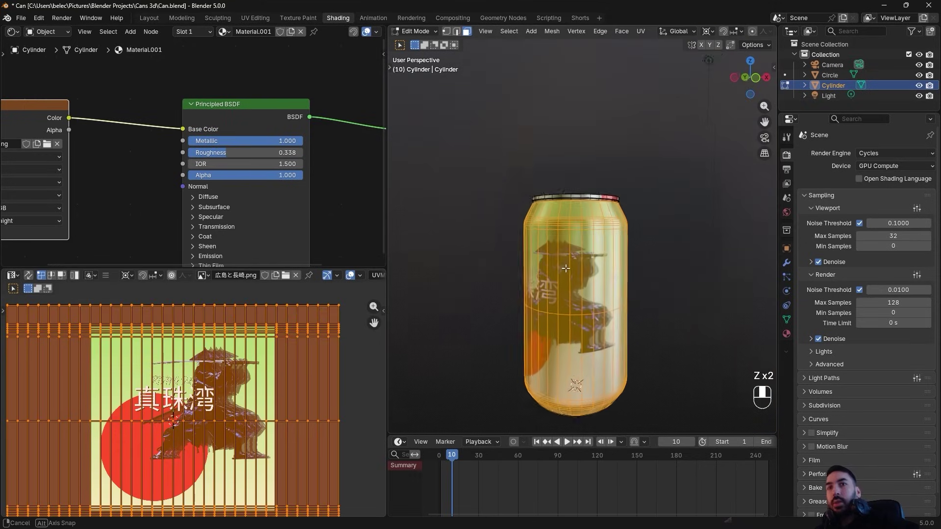
Invert the selection to the can's top and bottom ends and give them a new material in a second slot
{"action": "middle_click_drag", "start_coordinate": [562, 267], "coordinate": [548, 285]}
{"action": "key", "text": "ctrl+i"}
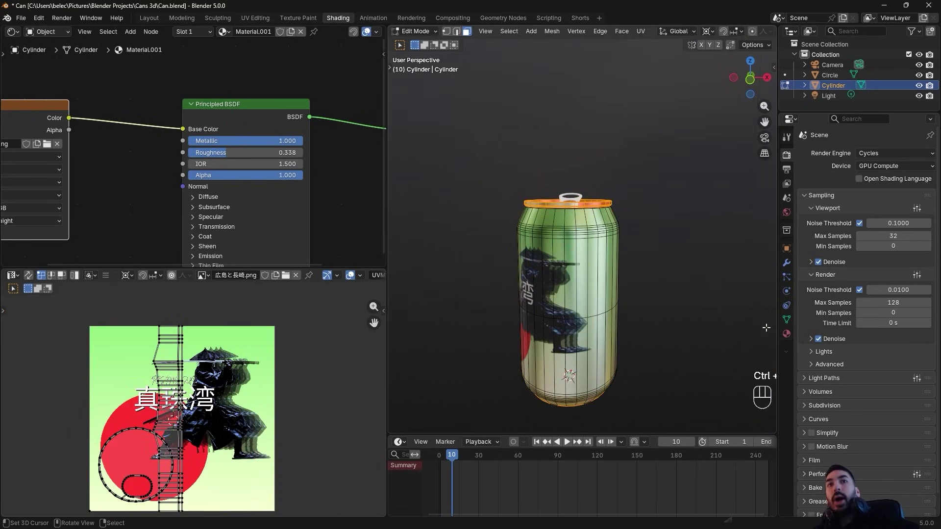
{"action": "left_click", "coordinate": [787, 334]}
{"action": "left_click", "coordinate": [931, 154]}
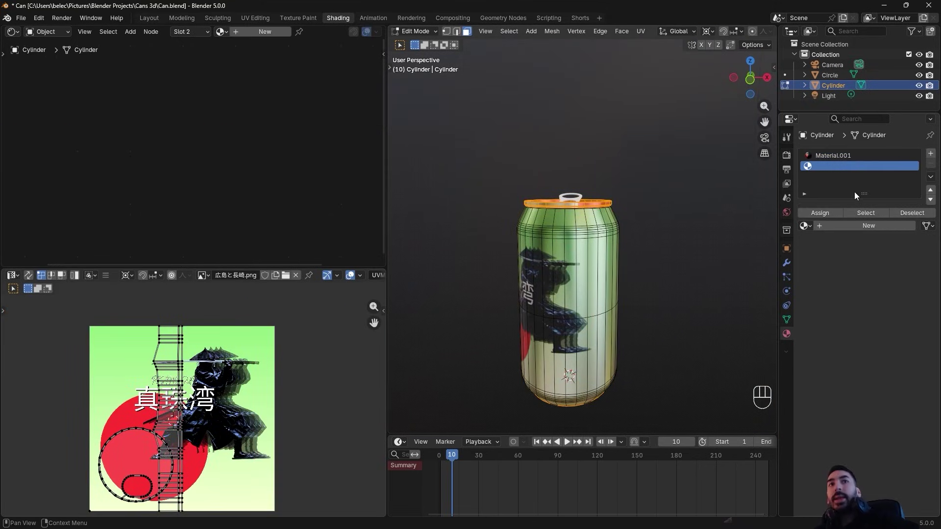
{"action": "left_click", "coordinate": [839, 226]}
Set the metallic value of the can ends' material to 1.0
{"action": "middle_click_drag", "start_coordinate": [677, 250], "coordinate": [652, 277]}
{"action": "scroll", "coordinate": [652, 276], "scroll_direction": "up", "scroll_amount": 4}
{"action": "key", "text": "Tab"}
{"action": "scroll", "coordinate": [651, 276], "scroll_direction": "up", "scroll_amount": 2}
{"action": "left_click_drag", "start_coordinate": [877, 289], "coordinate": [926, 289]}
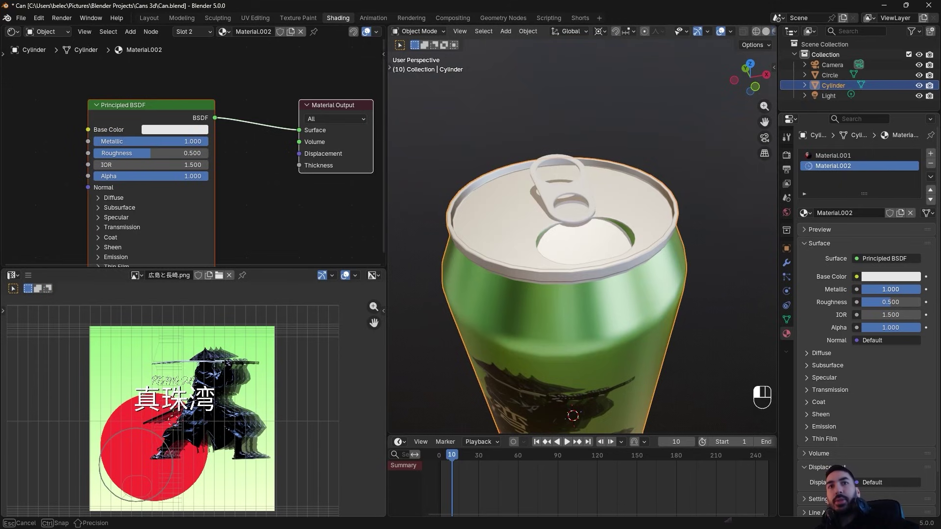
{"action": "scroll", "coordinate": [609, 263], "scroll_direction": "up", "scroll_amount": 1}
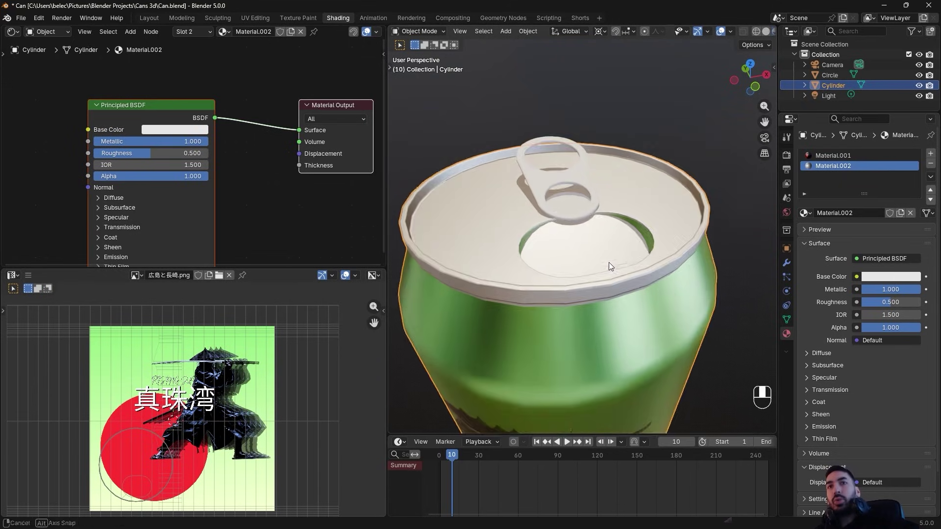
Sample the label's light green background as the ends' base color and lower the roughness to about 0.262
{"action": "middle_click_drag", "start_coordinate": [609, 263], "coordinate": [626, 242]}
{"action": "scroll", "coordinate": [623, 242], "scroll_direction": "down", "scroll_amount": 1}
{"action": "scroll", "coordinate": [210, 367], "scroll_direction": "up", "scroll_amount": 1}
{"action": "middle_click_drag", "start_coordinate": [231, 382], "coordinate": [273, 398]}
{"action": "left_click", "coordinate": [878, 277]}
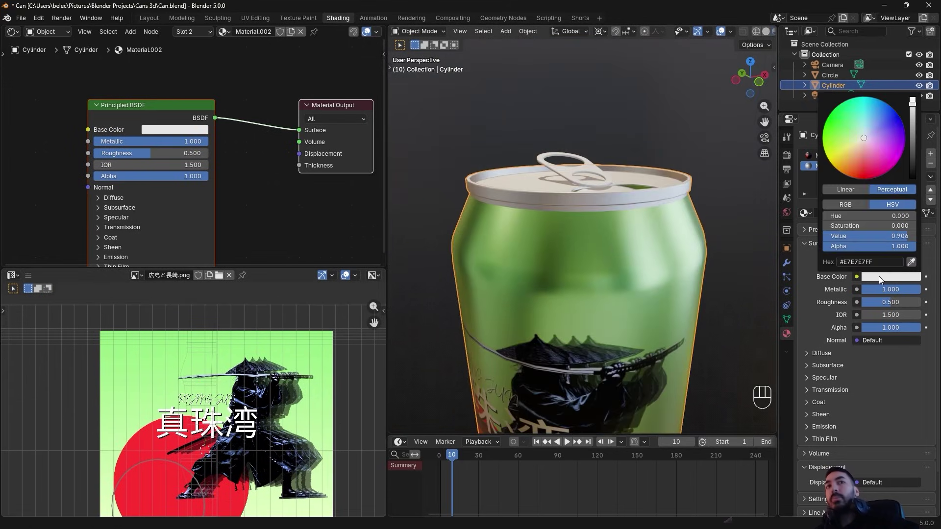
{"action": "left_click", "coordinate": [912, 262]}
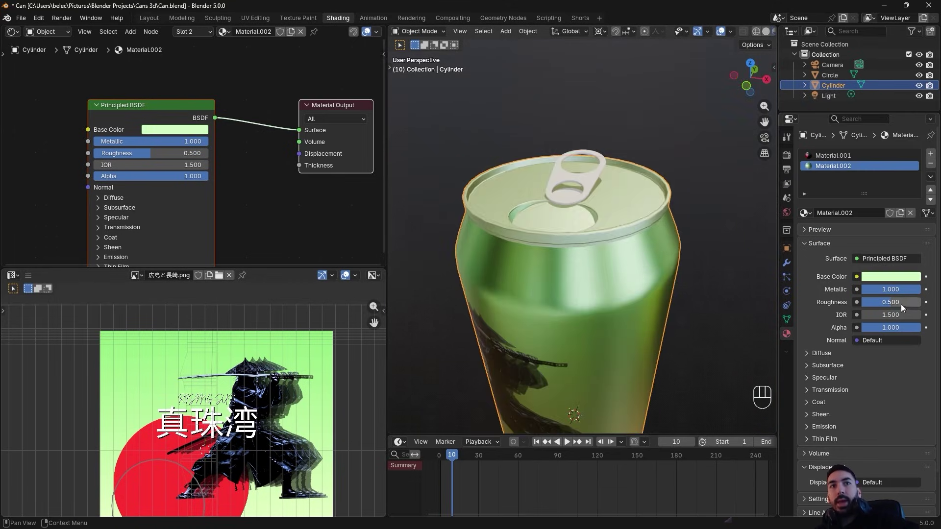
{"action": "left_click_drag", "start_coordinate": [901, 302], "coordinate": [878, 303]}
Join the pull tab to the can, keeping the can as the active object
{"action": "middle_click_drag", "start_coordinate": [557, 200], "coordinate": [520, 221]}
{"action": "right_click", "coordinate": [579, 188]}
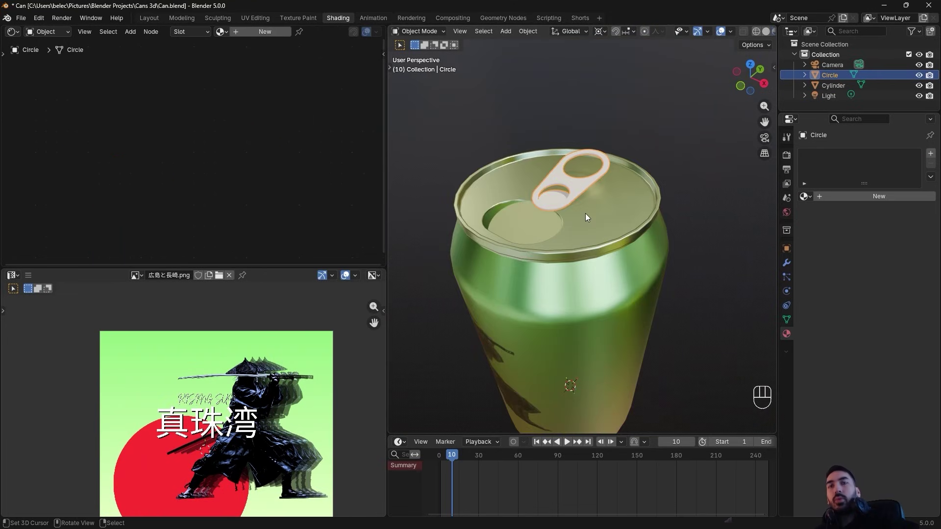
{"action": "right_click", "coordinate": [581, 224], "text": "shift"}
{"action": "key", "text": "ctrl+j"}
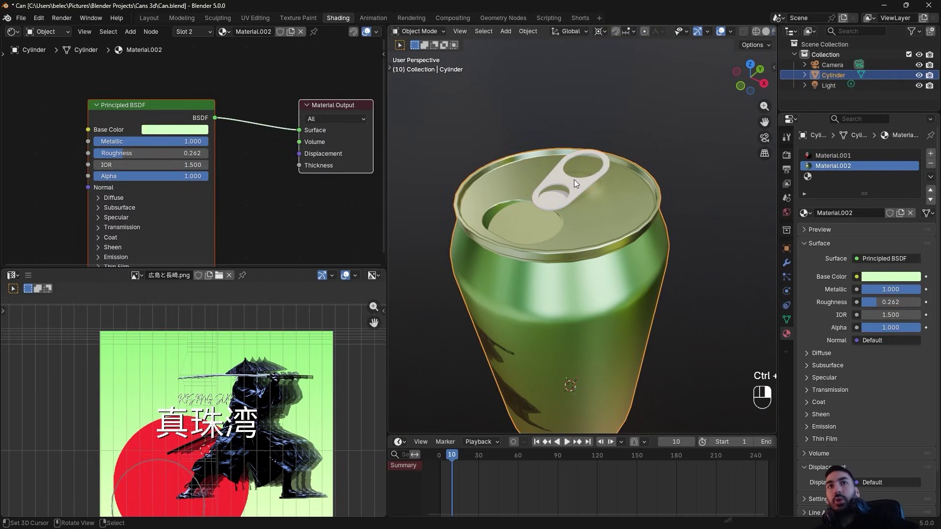
Assign Material.002 to the pull tab's geometry within the joined can mesh and save the file
{"action": "key", "text": "Tab"}
{"action": "key", "text": "a"}
{"action": "key", "text": "a"}
{"action": "key", "text": "1"}
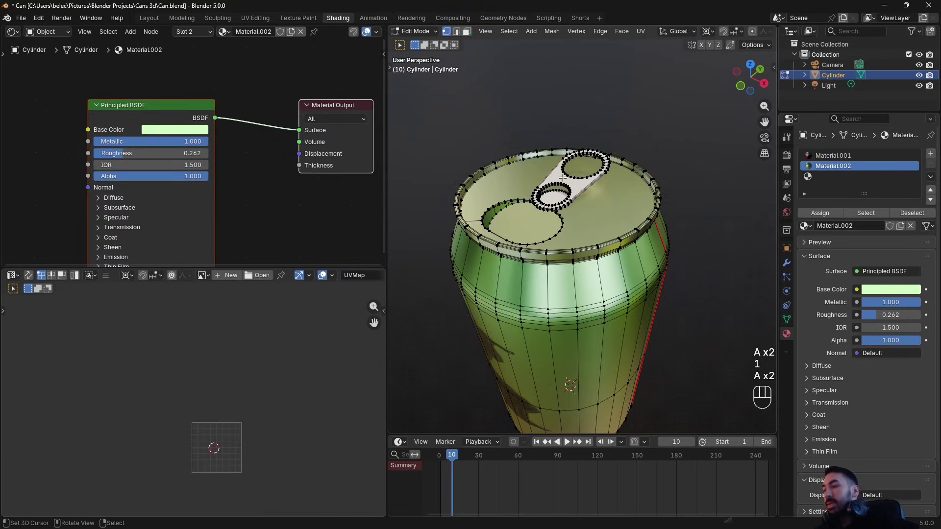
{"action": "left_click", "coordinate": [816, 210]}
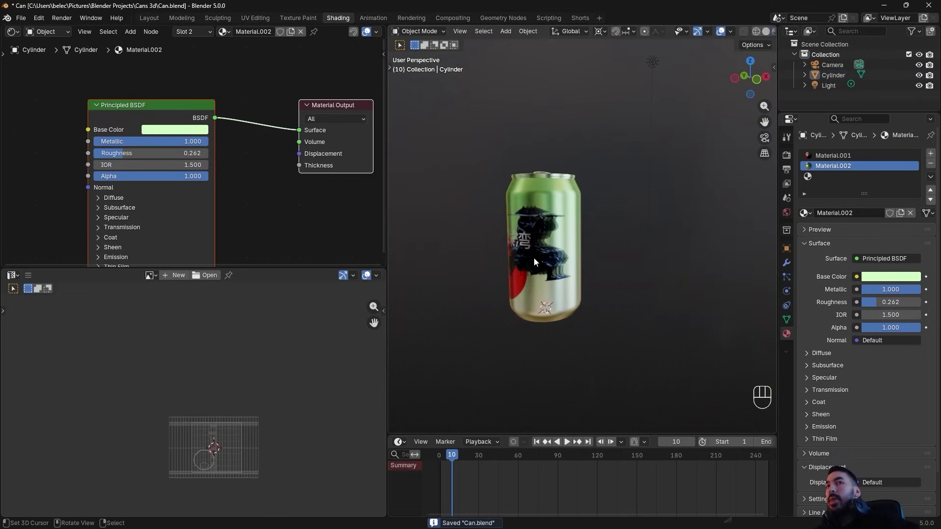
{"action": "middle_click_drag", "start_coordinate": [572, 360], "coordinate": [546, 322]}
{"action": "scroll", "coordinate": [546, 321], "scroll_direction": "down", "scroll_amount": 1}
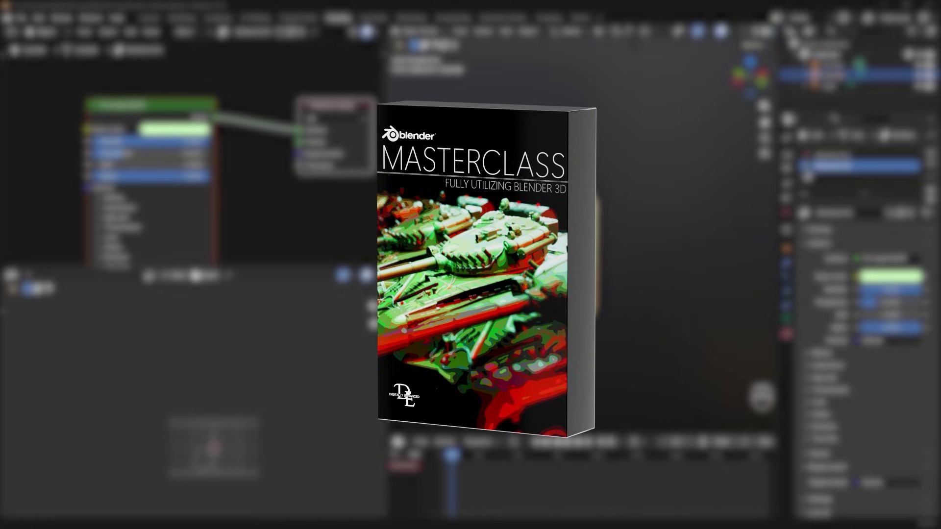
Add a plane at the can's location and rotate it 90 degrees around the X axis
{"action": "middle_click_drag", "start_coordinate": [255, 206], "coordinate": [246, 175]}
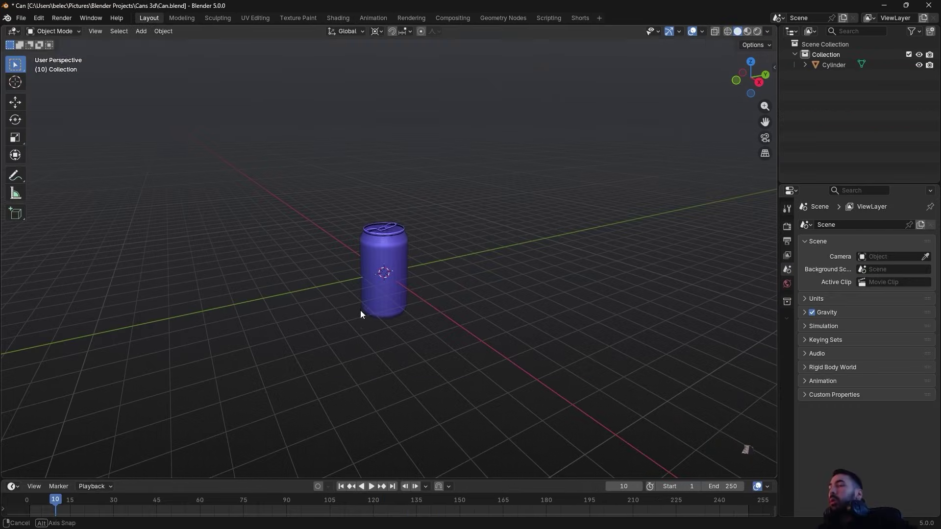
{"action": "middle_click_drag", "start_coordinate": [361, 311], "coordinate": [392, 307]}
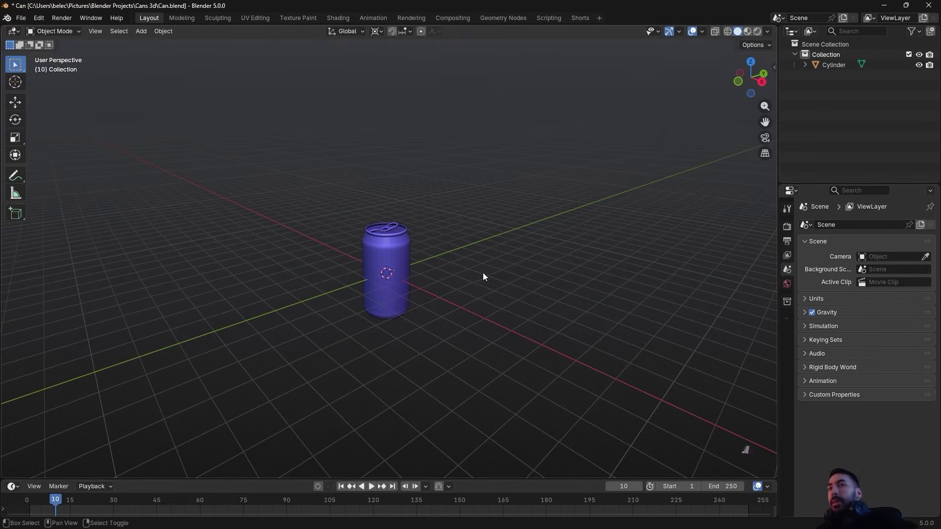
{"action": "key", "text": "shift+a"}
{"action": "mouse_move", "coordinate": [487, 284]}
{"action": "left_click", "coordinate": [522, 288]}
{"action": "type", "text": "rx"}
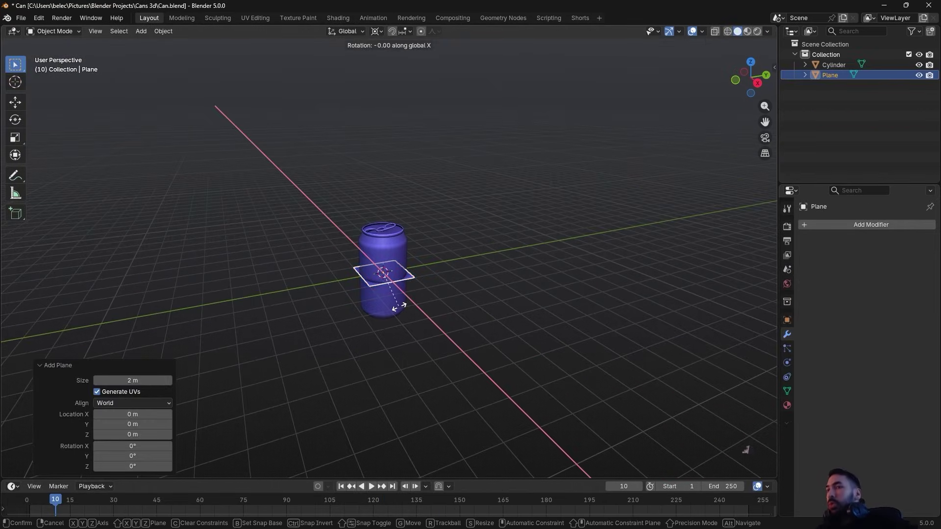
{"action": "type", "text": "90"}
{"action": "key", "text": "Return"}
Scale the plane's mesh by 3 overall, by 2 along Z, and by 1.5 along X
{"action": "key", "text": "Tab"}
{"action": "type", "text": "s3"}
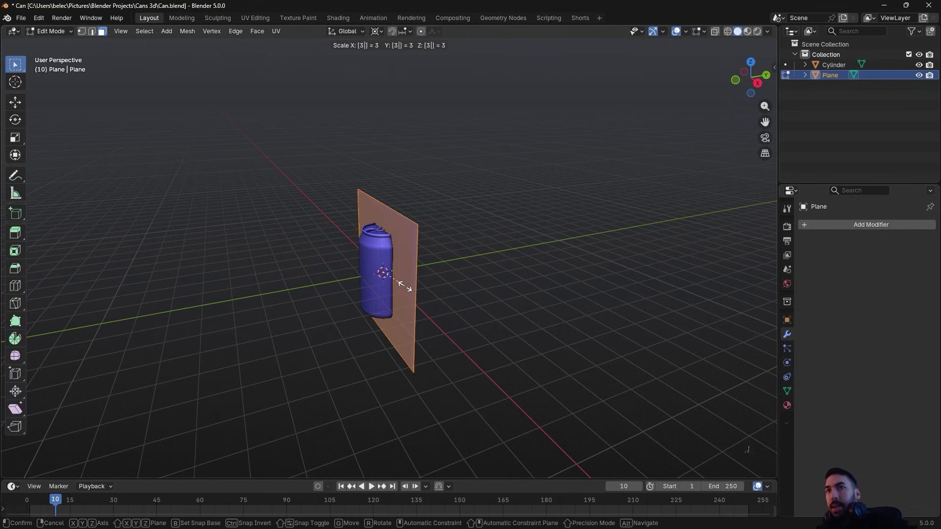
{"action": "key", "text": "Return"}
{"action": "type", "text": "sz"}
{"action": "mouse_move", "coordinate": [408, 293]}
{"action": "middle_mouse_down"}
{"action": "mouse_move", "coordinate": [406, 301]}
{"action": "mouse_move", "coordinate": [392, 286]}
{"action": "middle_mouse_up"}
{"action": "type", "text": "2"}
{"action": "key", "text": "Return"}
{"action": "type", "text": "sx1.5"}
{"action": "key", "text": "Return"}
{"action": "middle_click_drag", "start_coordinate": [456, 305], "coordinate": [354, 264]}
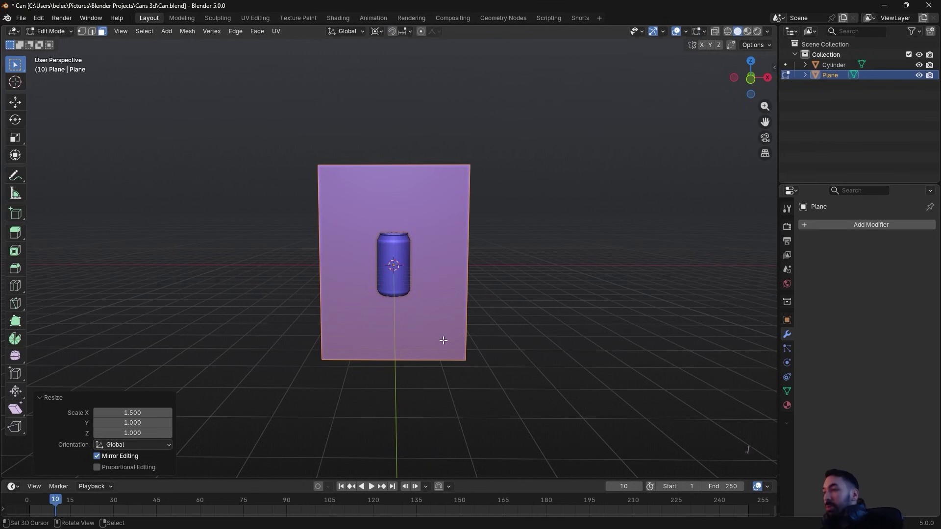
Extrude the plane about 7 m backward into a box and select the box's front face
{"action": "middle_click_drag", "start_coordinate": [432, 326], "coordinate": [461, 274]}
{"action": "key", "text": "ctrl+z"}
{"action": "key", "text": "e"}
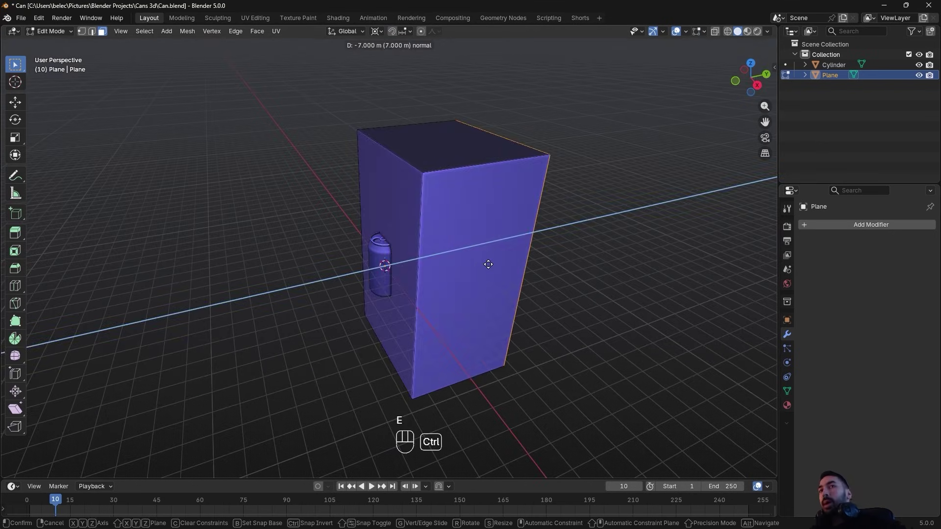
{"action": "left_click", "coordinate": [434, 242]}
{"action": "key", "text": "alt+z"}
{"action": "middle_click_drag", "start_coordinate": [434, 241], "coordinate": [416, 264]}
{"action": "key", "text": "alt+z"}
Try to delete the box's front face and undo the deletion
{"action": "key", "text": "x"}
{"action": "left_click", "coordinate": [422, 268]}
{"action": "key", "text": "Tab"}
{"action": "key", "text": "Tab"}
{"action": "key", "text": "ctrl+z"}
{"action": "key", "text": "ctrl+z"}
{"action": "key", "text": "ctrl+z"}
Separate the box's front face into its own object and return to Object Mode
{"action": "key", "text": "p"}
{"action": "left_click", "coordinate": [416, 265]}
{"action": "key", "text": "Tab"}
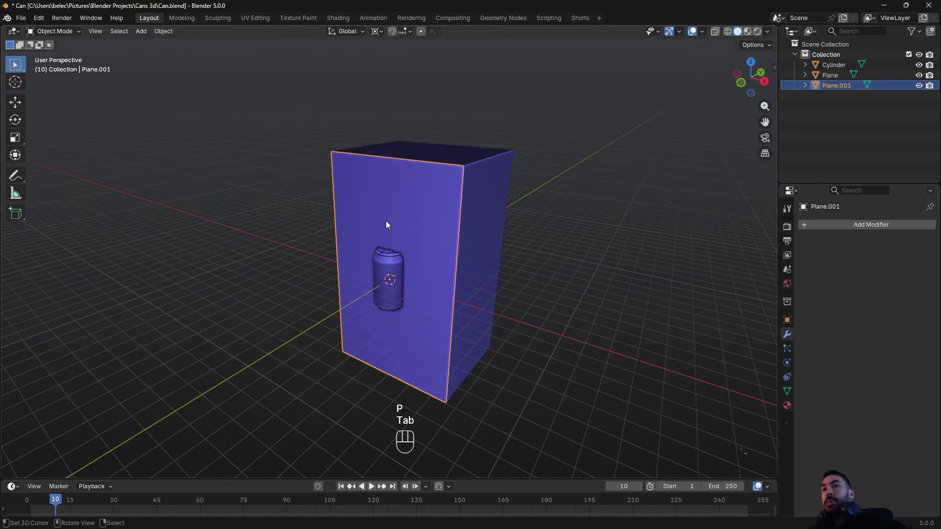
Move the separated front panel along X, away from the box
{"action": "key", "text": "g"}
{"action": "key", "text": "x"}
{"action": "left_click", "coordinate": [227, 173], "text": "ctrl"}
Extrude all faces of the open box inward along their normals to give the walls thickness
{"action": "right_click", "coordinate": [396, 183]}
{"action": "key", "text": "Tab"}
{"action": "middle_click_drag", "start_coordinate": [425, 192], "coordinate": [432, 189]}
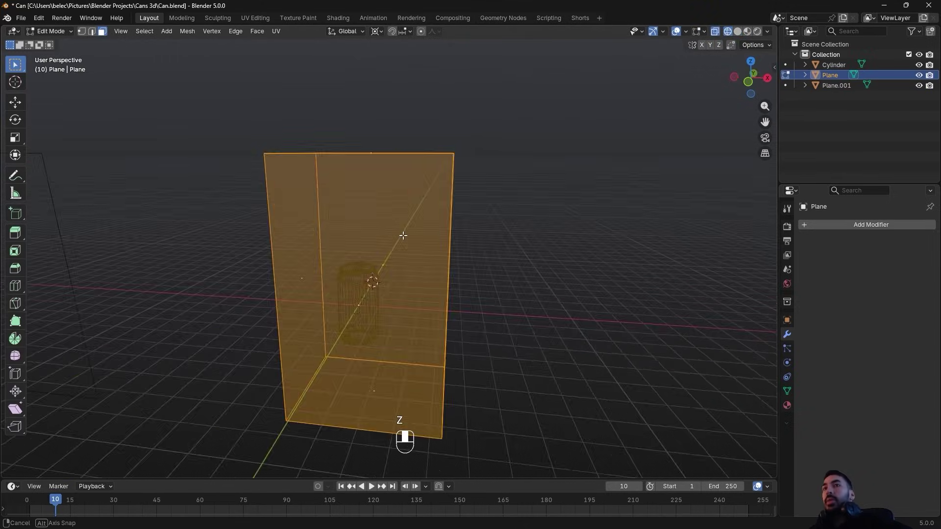
{"action": "middle_click_drag", "start_coordinate": [403, 235], "coordinate": [439, 251]}
{"action": "key", "text": "alt+e"}
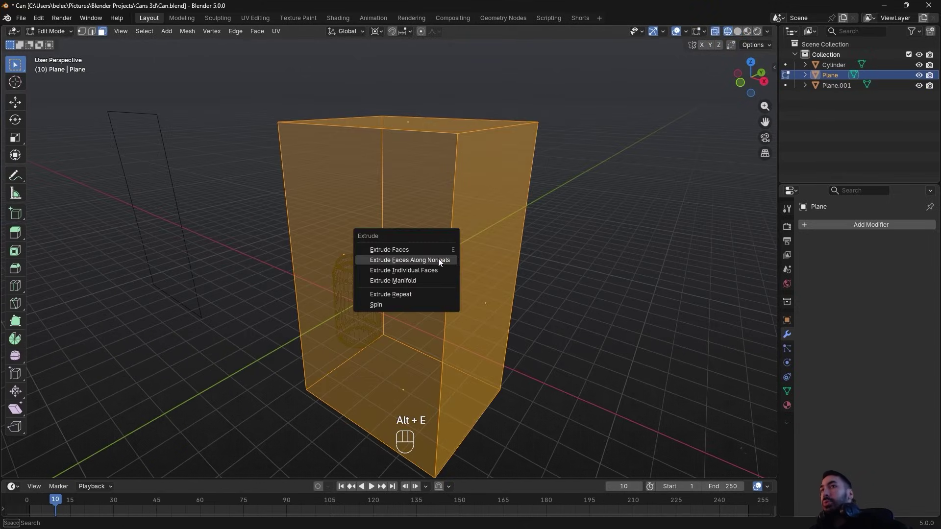
{"action": "left_click", "coordinate": [438, 260]}
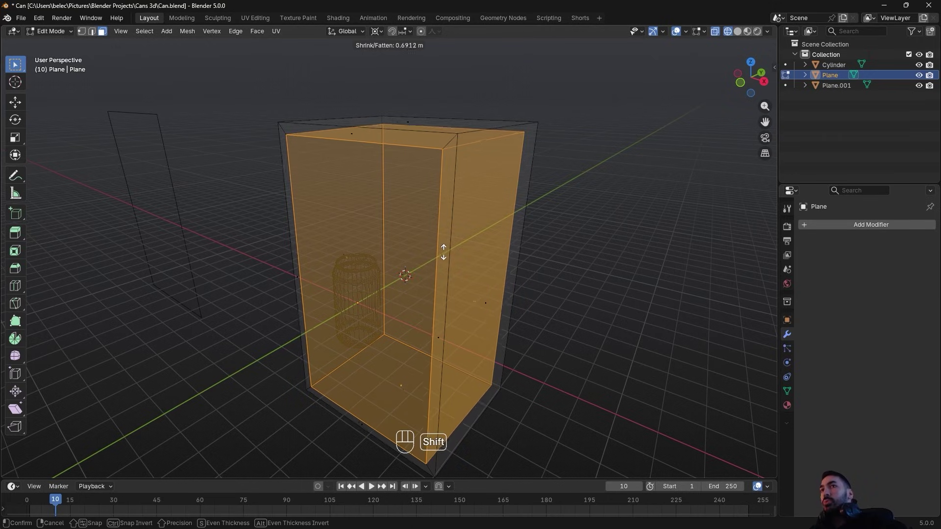
{"action": "left_click", "coordinate": [443, 250]}
Enable Offset Even for the wall extrusion, reduce its offset for thinner walls, and return to Object Mode in solid shading
{"action": "middle_click_drag", "start_coordinate": [443, 250], "coordinate": [154, 415]}
{"action": "left_click", "coordinate": [118, 445]}
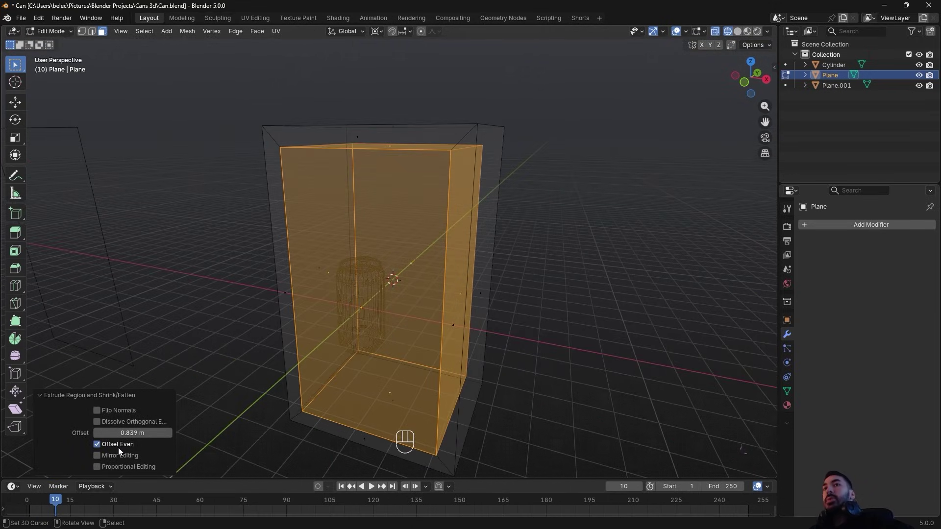
{"action": "left_click_drag", "start_coordinate": [132, 434], "coordinate": [86, 434], "text": "shift"}
{"action": "middle_click_drag", "start_coordinate": [498, 195], "coordinate": [451, 201]}
{"action": "key", "text": "z"}
{"action": "key", "text": "Tab"}
Snap the 3D cursor to the centre of the box's top face
{"action": "mouse_move", "coordinate": [393, 235]}
{"action": "middle_mouse_down"}
{"action": "mouse_move", "coordinate": [427, 228]}
{"action": "mouse_move", "coordinate": [393, 257]}
{"action": "mouse_move", "coordinate": [402, 286]}
{"action": "mouse_move", "coordinate": [436, 284]}
{"action": "middle_mouse_up"}
{"action": "key", "text": "Tab"}
{"action": "key", "text": "3"}
{"action": "right_click", "coordinate": [398, 258]}
{"action": "key", "text": "shift+s"}
{"action": "key", "text": "Tab"}
Add a 64-vertex cylinder with a 1 m radius and 2 m depth at the 3D cursor on the box's top
{"action": "scroll", "coordinate": [402, 286], "scroll_direction": "down", "scroll_amount": 2}
{"action": "scroll", "coordinate": [402, 286], "scroll_direction": "up", "scroll_amount": 2}
{"action": "key", "text": "shift+a"}
{"action": "mouse_move", "coordinate": [433, 284]}
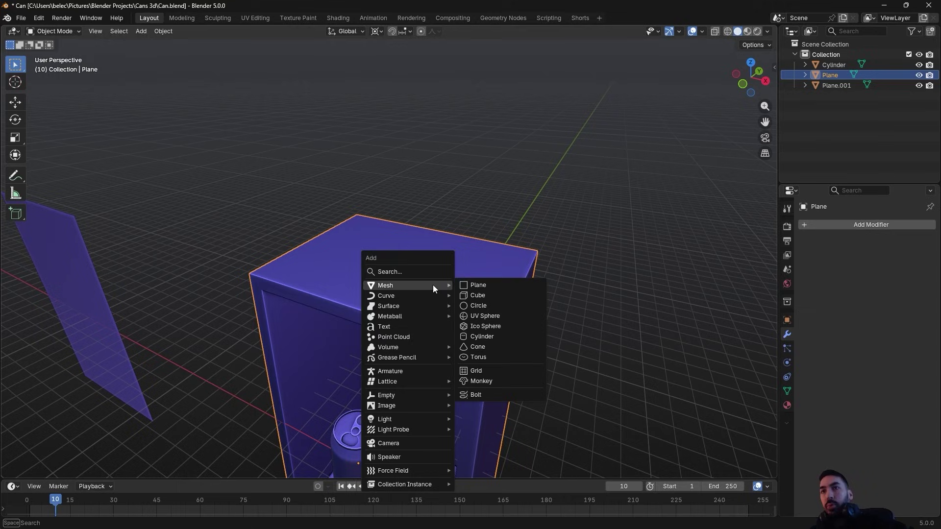
{"action": "left_click", "coordinate": [478, 338]}
{"action": "left_click", "coordinate": [126, 346]}
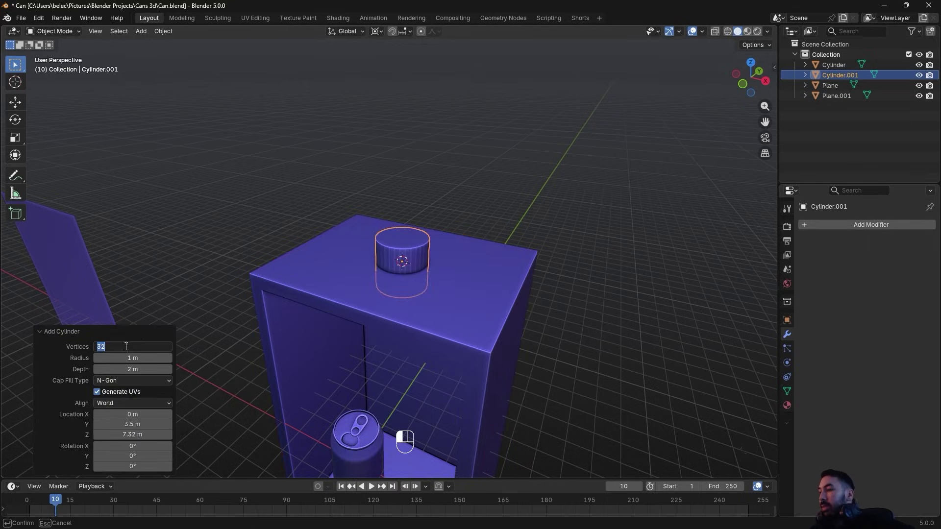
{"action": "left_click", "coordinate": [294, 292]}
Scale up the mesh of the new cylinder so it passes through the box's top wall as a wider cutter
{"action": "scroll", "coordinate": [422, 295], "scroll_direction": "up", "scroll_amount": 1}
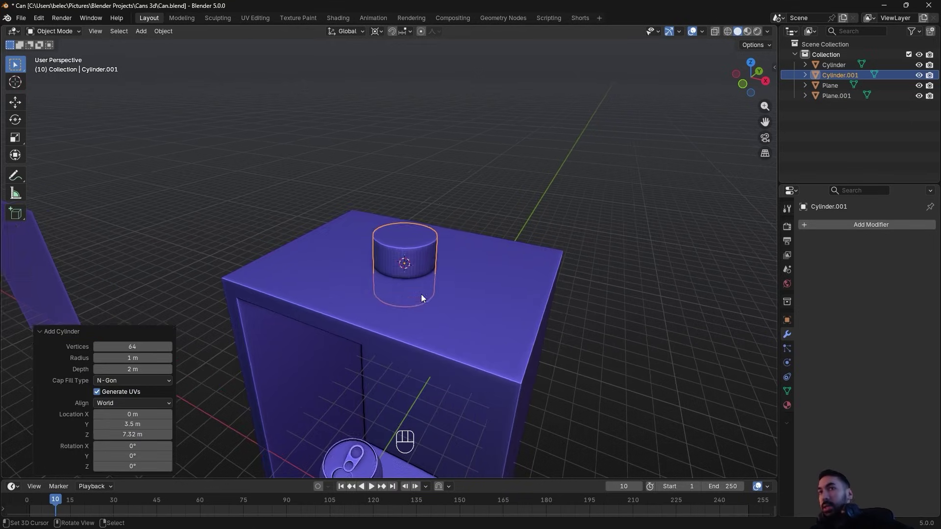
{"action": "key", "text": "Tab"}
{"action": "key", "text": "s"}
{"action": "left_click", "coordinate": [454, 318]}
{"action": "key", "text": "Tab"}
{"action": "middle_click_drag", "start_coordinate": [455, 319], "coordinate": [463, 285]}
Cut a round hole in the box's top with an applied Boolean Difference using the cylinder, and delete the cylinder
{"action": "left_click", "coordinate": [491, 284]}
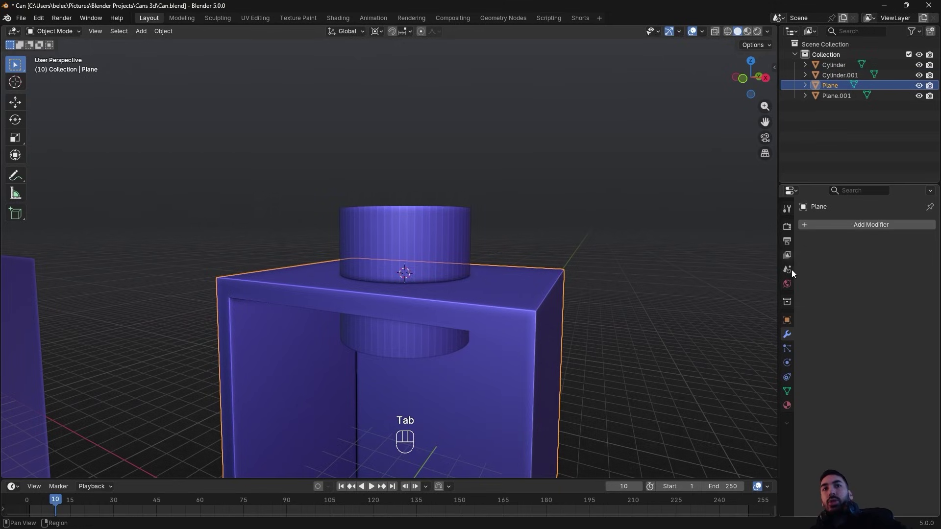
{"action": "left_click", "coordinate": [828, 225]}
{"action": "mouse_move", "coordinate": [807, 247]}
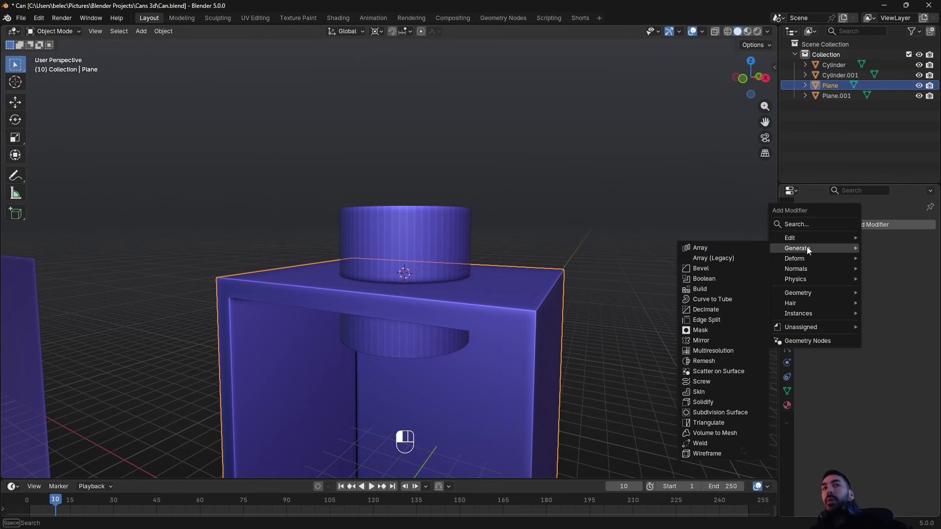
{"action": "left_click", "coordinate": [723, 276]}
{"action": "left_click", "coordinate": [916, 282]}
{"action": "left_click", "coordinate": [382, 236]}
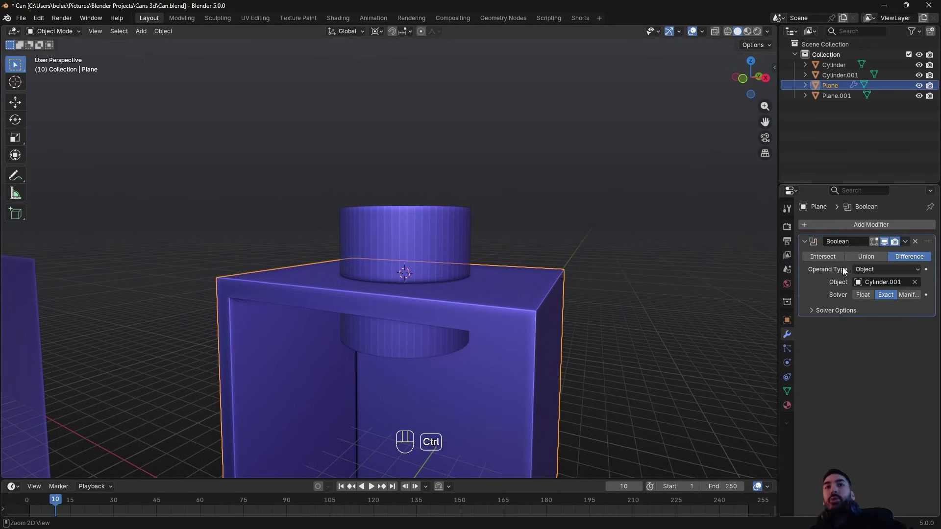
{"action": "key", "text": "ctrl+a"}
{"action": "left_click", "coordinate": [432, 228]}
{"action": "key", "text": "x"}
Delete the outer top faces of the box around the round hole
{"action": "right_click", "coordinate": [425, 261]}
{"action": "key", "text": "Tab"}
{"action": "middle_click_drag", "start_coordinate": [425, 260], "coordinate": [386, 268]}
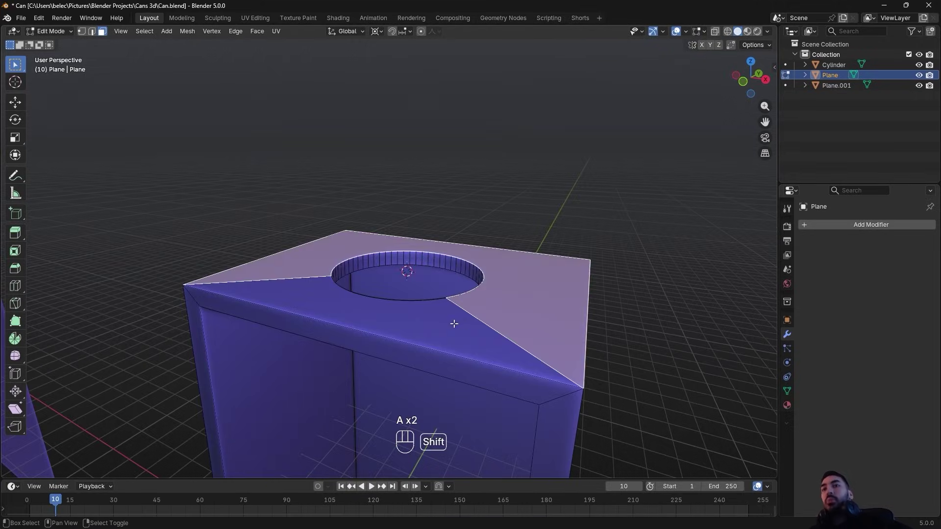
{"action": "key", "text": "x"}
{"action": "left_click", "coordinate": [532, 295]}
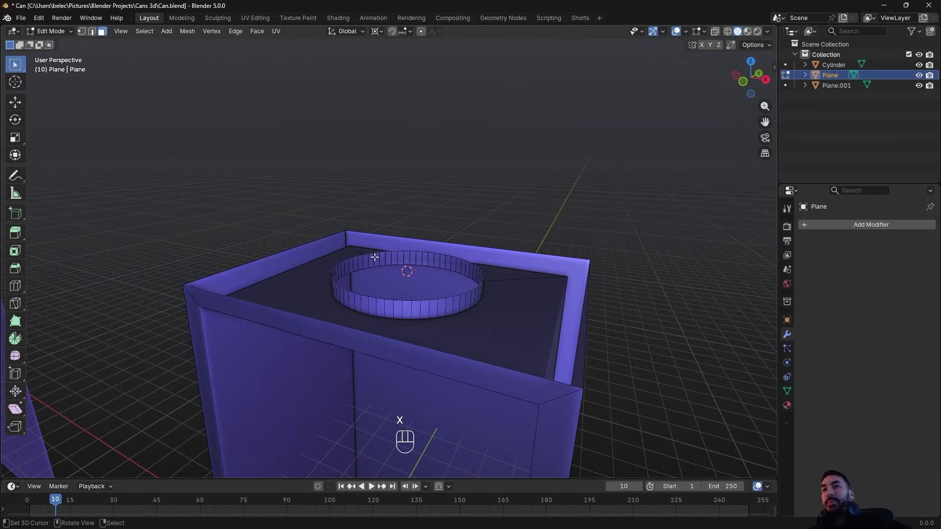
Raise the upper edge loop of the round hole along Z to form a tall tube above the box
{"action": "key", "text": "1"}
{"action": "left_click", "coordinate": [375, 258], "text": "alt"}
{"action": "scroll", "coordinate": [410, 336], "scroll_direction": "down", "scroll_amount": 4}
{"action": "middle_click_drag", "start_coordinate": [411, 337], "coordinate": [401, 299]}
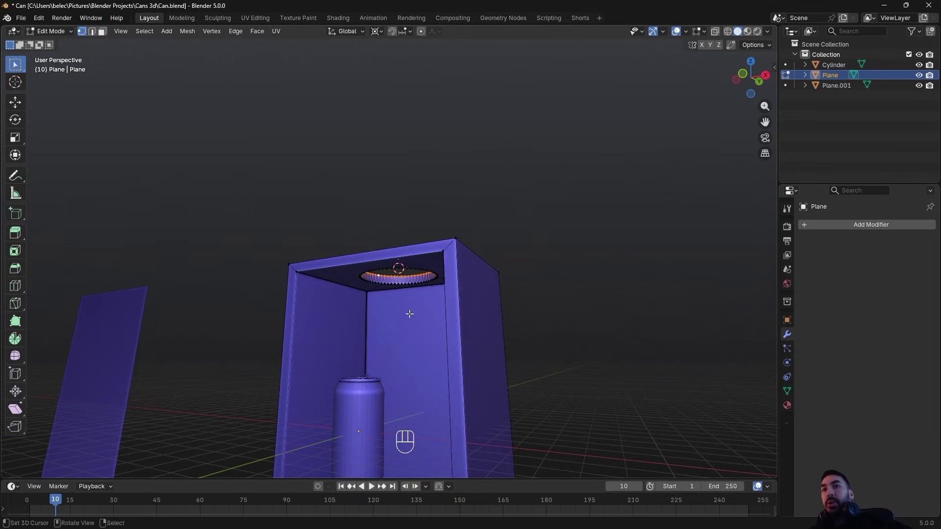
{"action": "key", "text": "g"}
{"action": "key", "text": "z"}
{"action": "left_click", "coordinate": [401, 210]}
Return to Object Mode and save the file
{"action": "key", "text": "Tab"}
{"action": "middle_click_drag", "start_coordinate": [395, 246], "coordinate": [410, 289]}
{"action": "key", "text": "ctrl+s"}
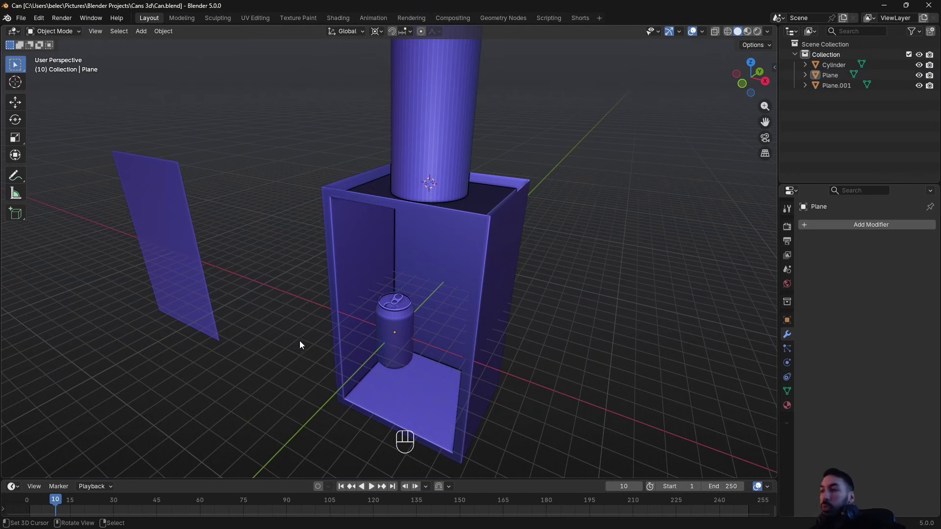
Extend the tube by moving its top edge loop farther up along Z
{"action": "right_click", "coordinate": [399, 339]}
{"action": "middle_click_drag", "start_coordinate": [399, 339], "coordinate": [378, 278]}
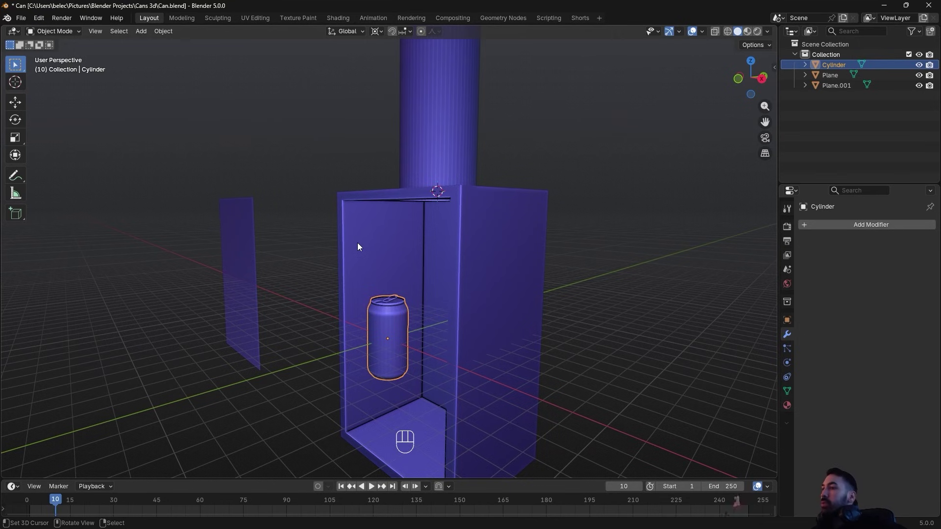
{"action": "key", "text": "Tab"}
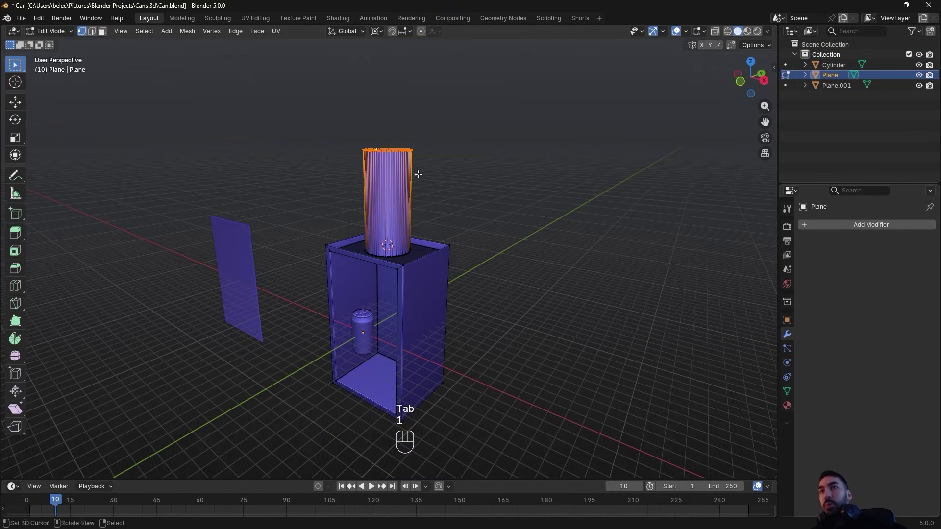
{"action": "key", "text": "g"}
{"action": "key", "text": "z"}
{"action": "left_click", "coordinate": [353, 331]}
{"action": "key", "text": "Tab"}
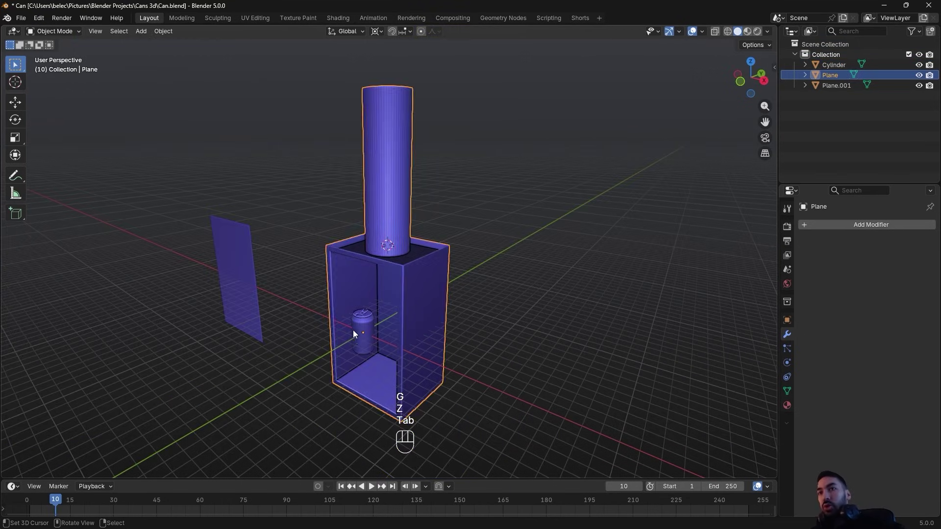
Scale the can down slightly
{"action": "right_click", "coordinate": [355, 331]}
{"action": "middle_click_drag", "start_coordinate": [362, 325], "coordinate": [394, 297]}
{"action": "key", "text": "shift+s"}
{"action": "key", "text": "s"}
{"action": "left_click", "coordinate": [379, 361]}
{"action": "mouse_move", "coordinate": [378, 360]}
{"action": "middle_mouse_down"}
{"action": "mouse_move", "coordinate": [355, 375]}
{"action": "mouse_move", "coordinate": [374, 374]}
{"action": "middle_mouse_up"}
Snap the 3D cursor to the centre of the tube's top rim and snap the can to the cursor
{"action": "right_click", "coordinate": [391, 106]}
{"action": "key", "text": "Tab"}
{"action": "key", "text": "1"}
{"action": "key", "text": "shift+s"}
{"action": "key", "text": "Tab"}
{"action": "right_click", "coordinate": [371, 327]}
{"action": "key", "text": "shift+s"}
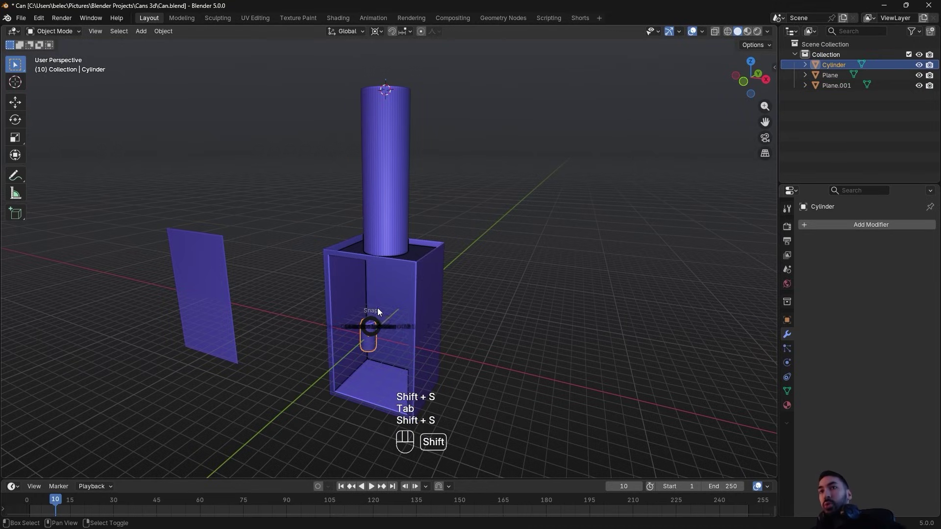
{"action": "left_click", "coordinate": [402, 237]}
Move the can about 2.07 m down and about 1.96 m back up along Z at the tube's top opening
{"action": "key", "text": "g"}
{"action": "key", "text": "z"}
{"action": "left_click", "coordinate": [411, 231]}
{"action": "key", "text": "alt+z"}
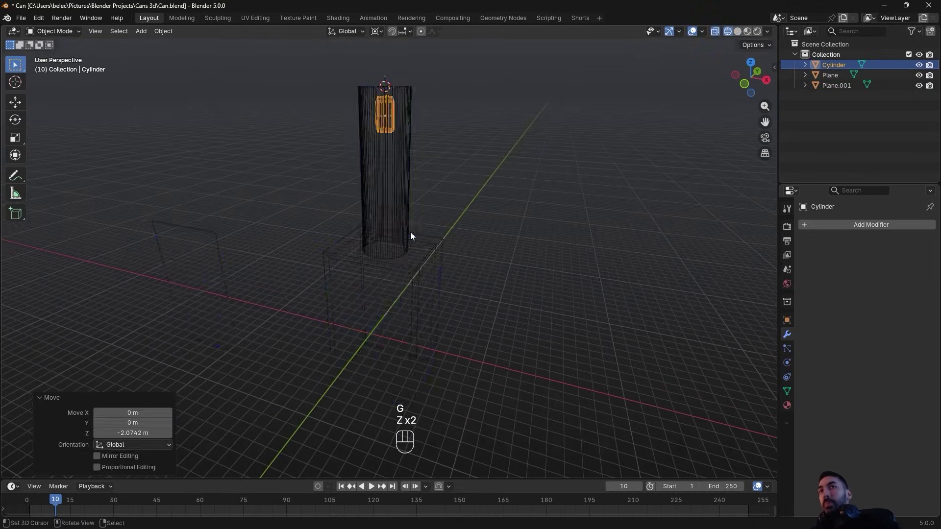
{"action": "key", "text": "z"}
{"action": "middle_click_drag", "start_coordinate": [369, 251], "coordinate": [365, 227]}
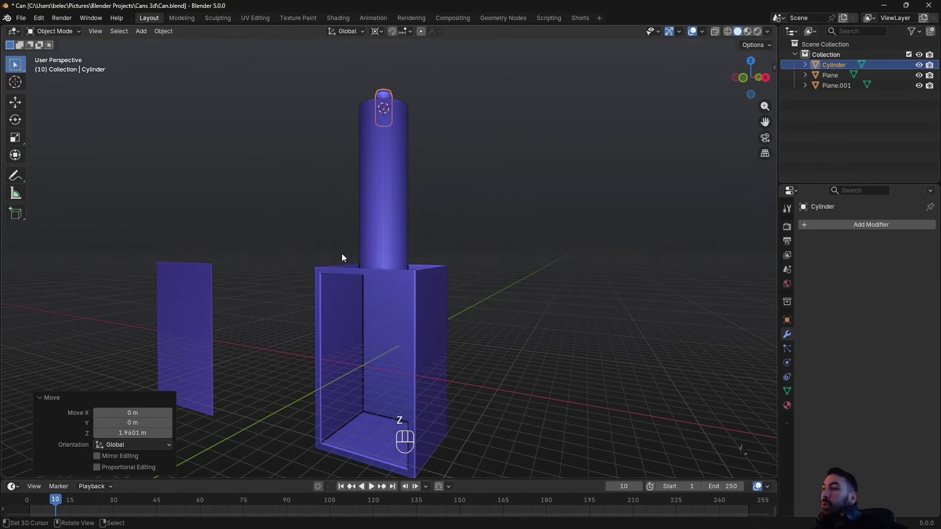
Add Rigid Body physics to the box container and display the scene in wireframe
{"action": "left_click", "coordinate": [382, 271]}
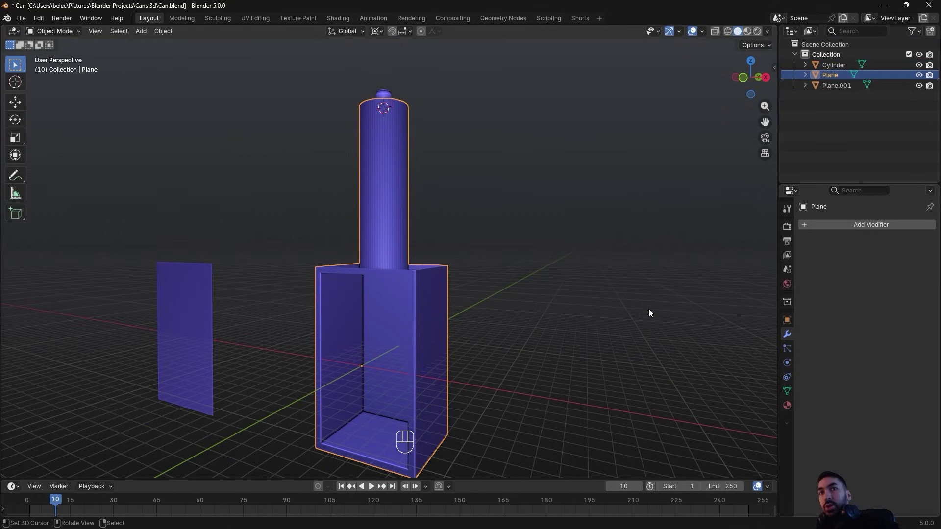
{"action": "left_click", "coordinate": [786, 361]}
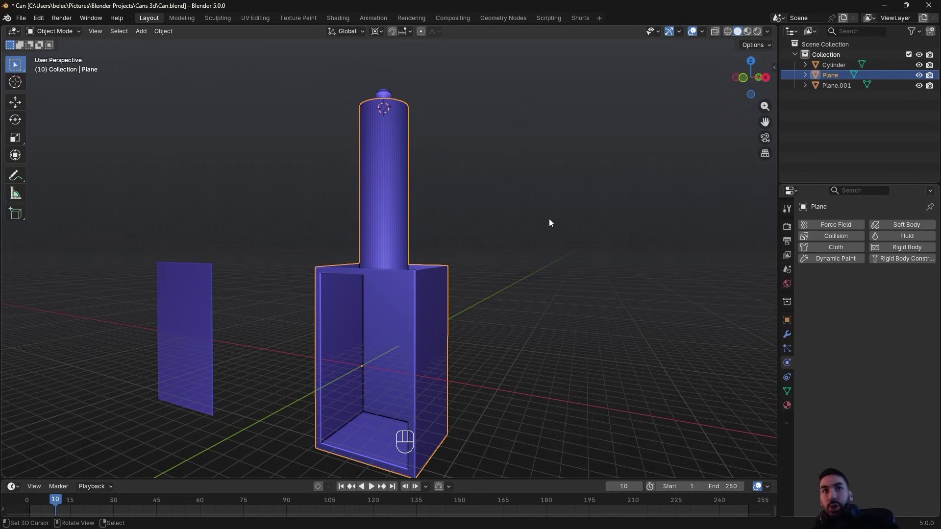
{"action": "left_click", "coordinate": [887, 246]}
{"action": "key", "text": "z"}
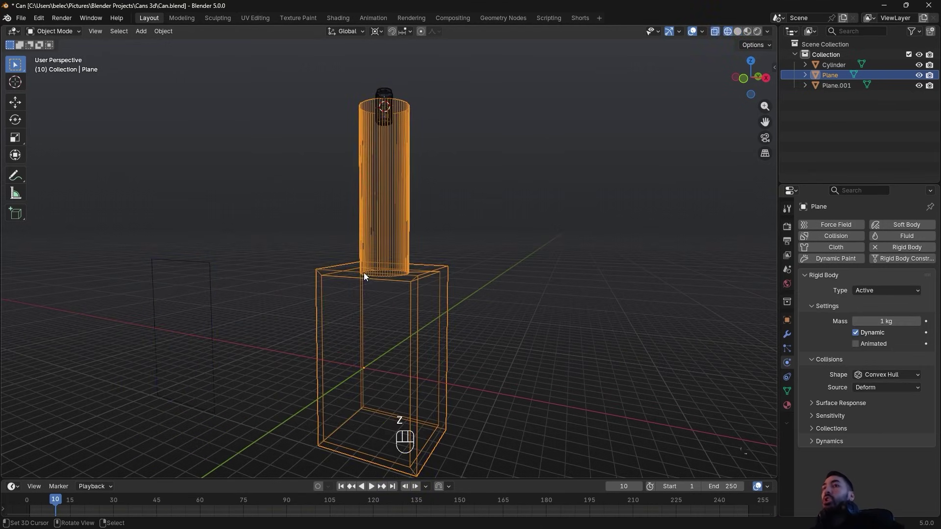
{"action": "middle_click_drag", "start_coordinate": [343, 301], "coordinate": [391, 306]}
{"action": "key", "text": "g"}
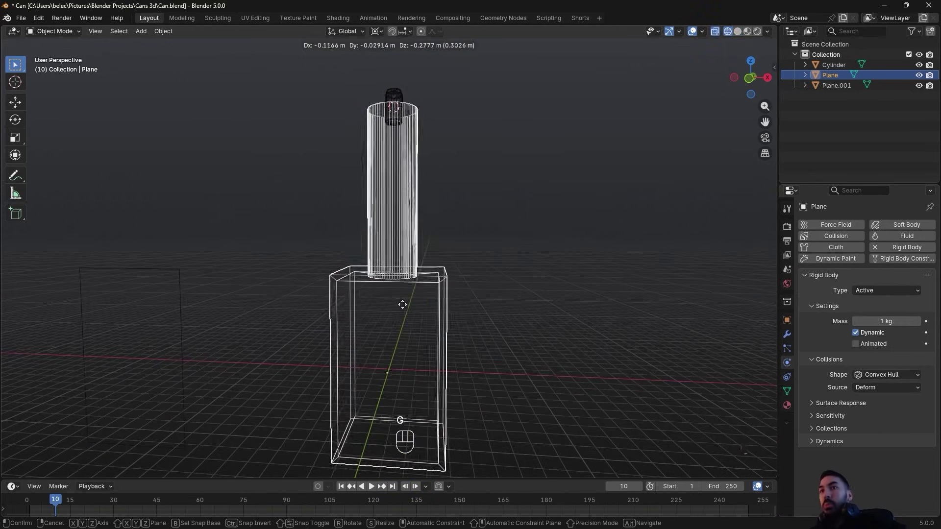
{"action": "right_click", "coordinate": [462, 316]}
Play the rigid body simulation of the box and rewind the timeline to before the first frame
{"action": "middle_click_drag", "start_coordinate": [499, 313], "coordinate": [479, 304]}
{"action": "scroll", "coordinate": [479, 305], "scroll_direction": "down", "scroll_amount": 2}
{"action": "left_click", "coordinate": [32, 498]}
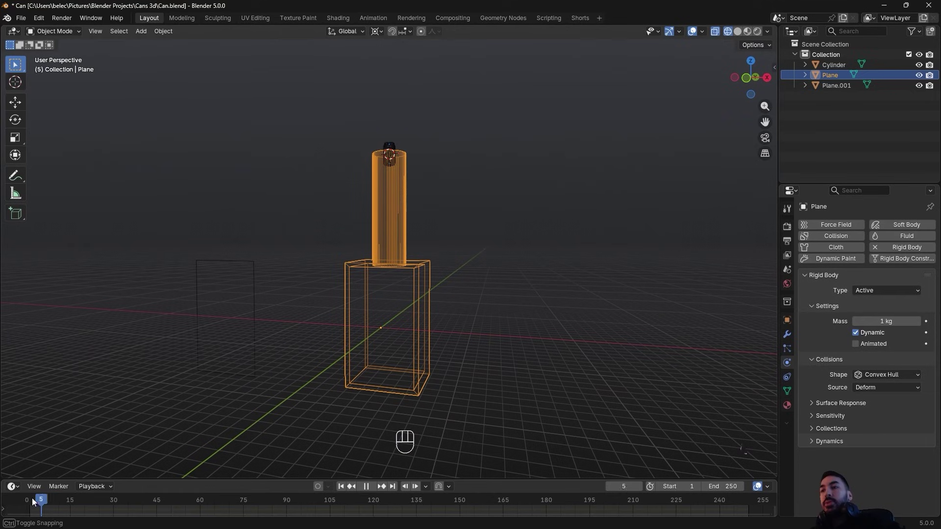
{"action": "key", "text": "space"}
{"action": "key", "text": "space"}
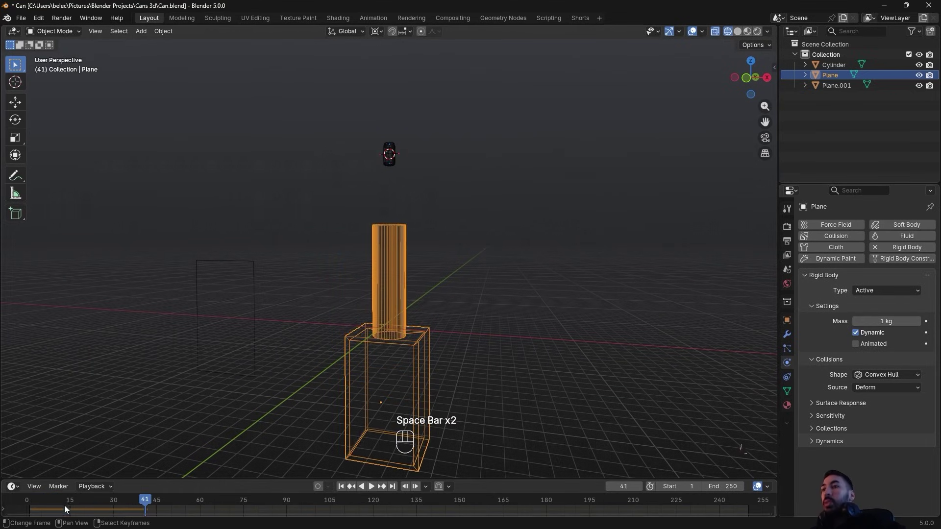
{"action": "left_click_drag", "start_coordinate": [64, 505], "coordinate": [12, 500]}
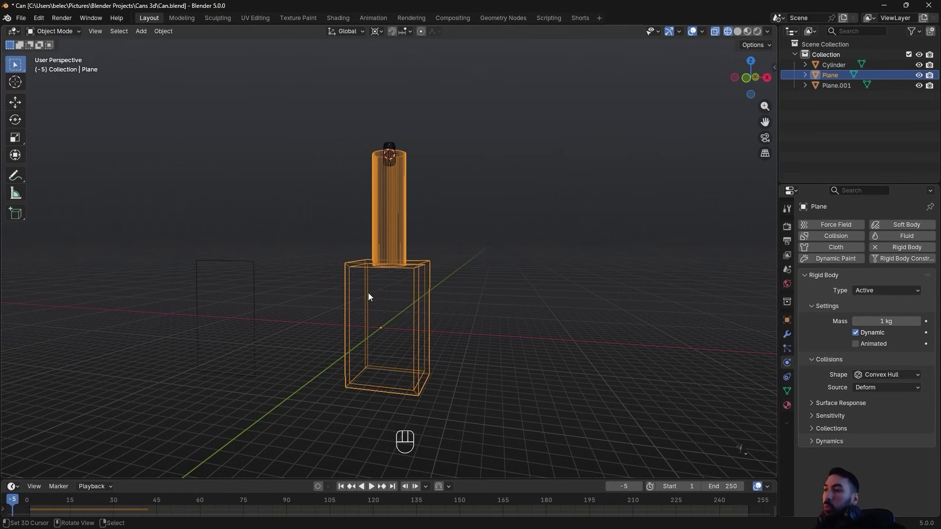
Set the box's rigid body type to Passive, play the simulation as a test, and rewind the timeline
{"action": "middle_click_drag", "start_coordinate": [381, 208], "coordinate": [436, 307]}
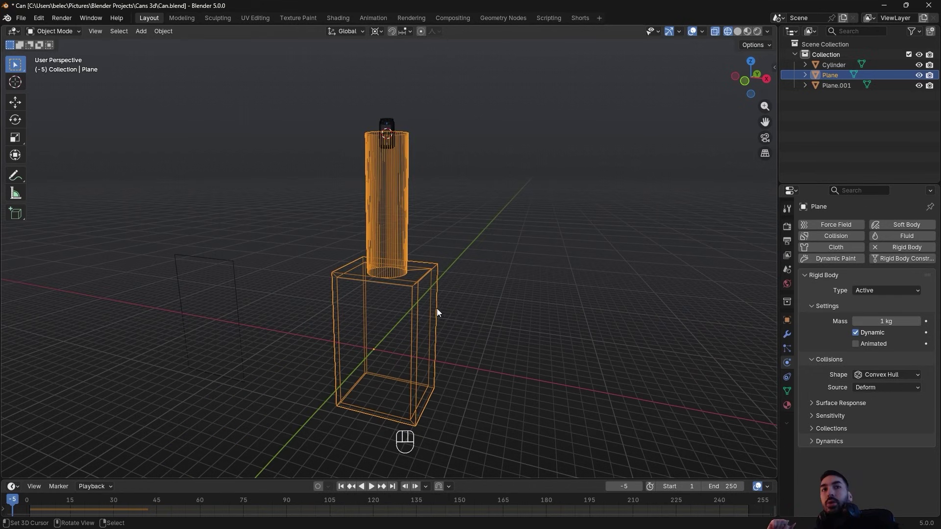
{"action": "left_click", "coordinate": [878, 292]}
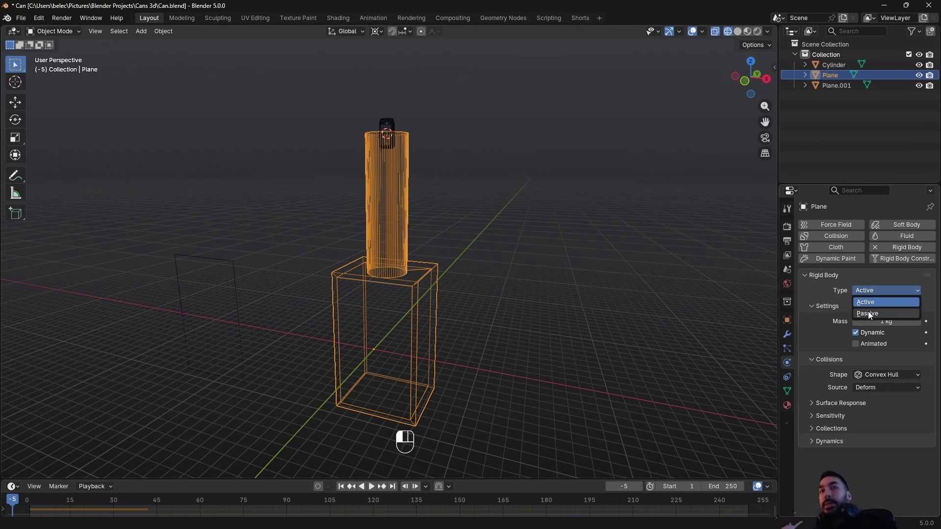
{"action": "left_click", "coordinate": [869, 312]}
{"action": "key", "text": "space"}
{"action": "middle_click_drag", "start_coordinate": [409, 319], "coordinate": [275, 343]}
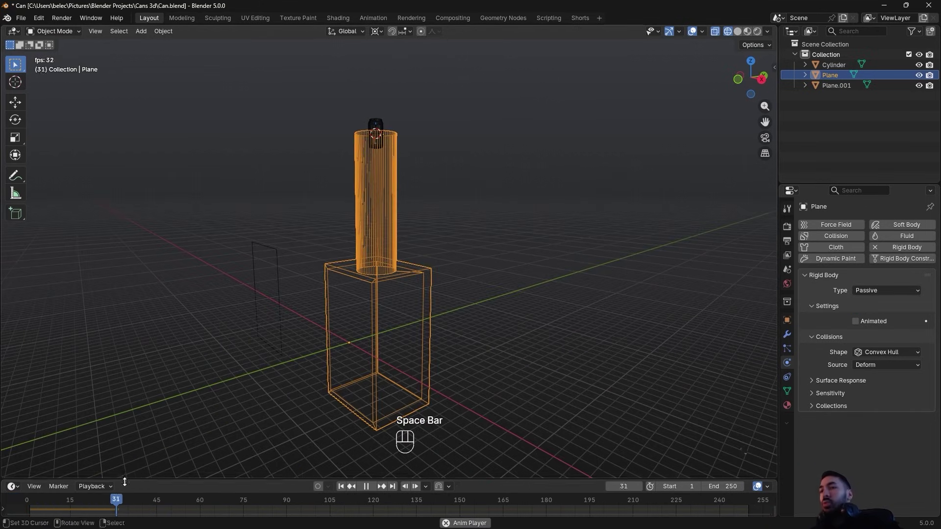
{"action": "key", "text": "space"}
{"action": "middle_click_drag", "start_coordinate": [372, 304], "coordinate": [413, 263]}
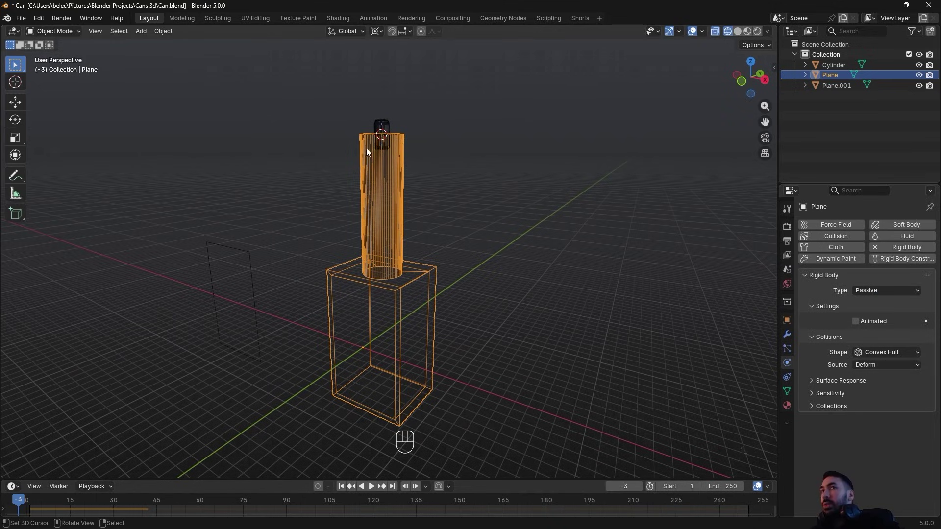
Keep the box container selected, snap the 3D cursor to the world origin, and switch to the front orthographic view
{"action": "left_click", "coordinate": [384, 144]}
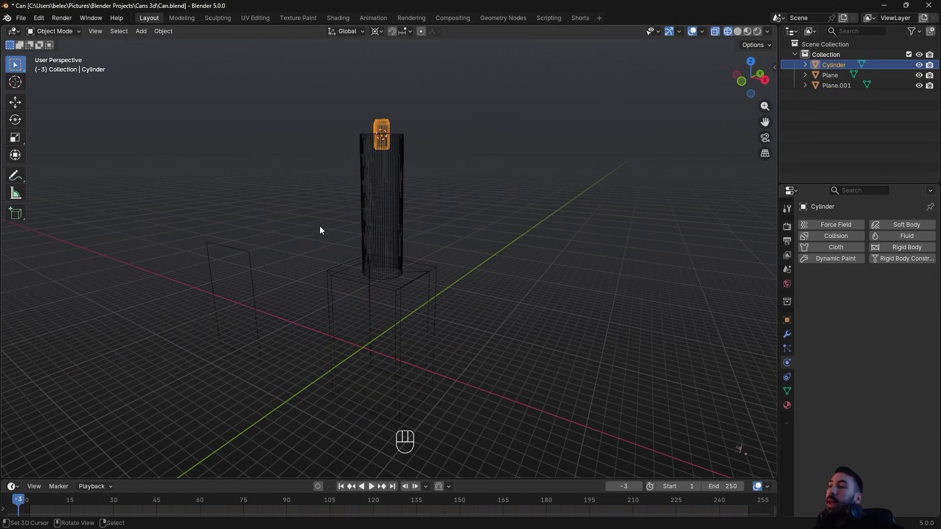
{"action": "middle_click_drag", "start_coordinate": [324, 244], "coordinate": [399, 290]}
{"action": "left_click", "coordinate": [399, 290]}
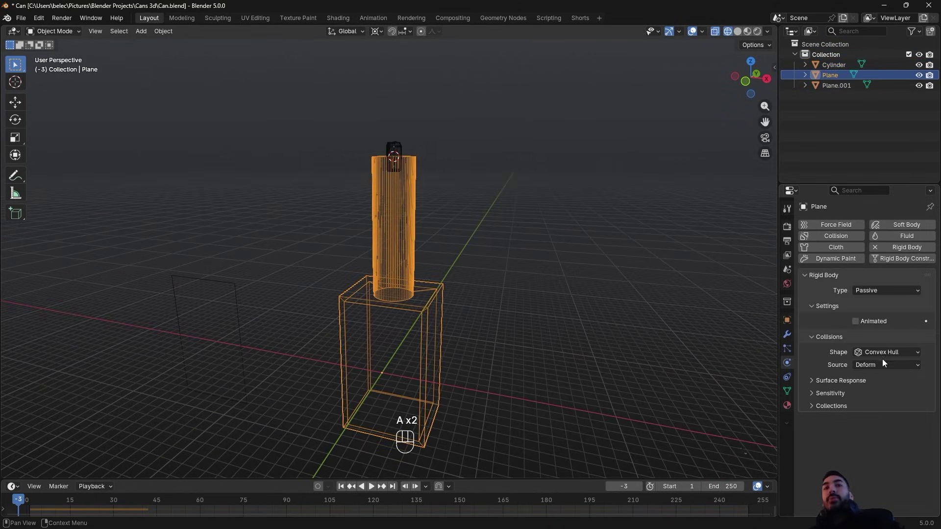
{"action": "scroll", "coordinate": [414, 381], "scroll_direction": "down", "scroll_amount": 1}
{"action": "middle_click_drag", "start_coordinate": [399, 377], "coordinate": [418, 371]}
{"action": "key", "text": "shift+s"}
{"action": "left_click", "coordinate": [335, 418]}
{"action": "middle_click_drag", "start_coordinate": [432, 339], "coordinate": [485, 338]}
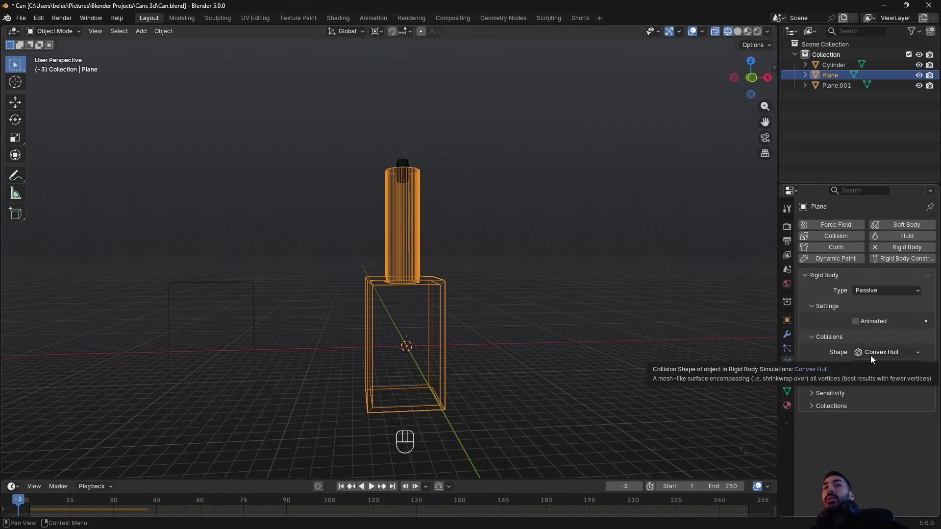
{"action": "key", "text": "KP_1"}
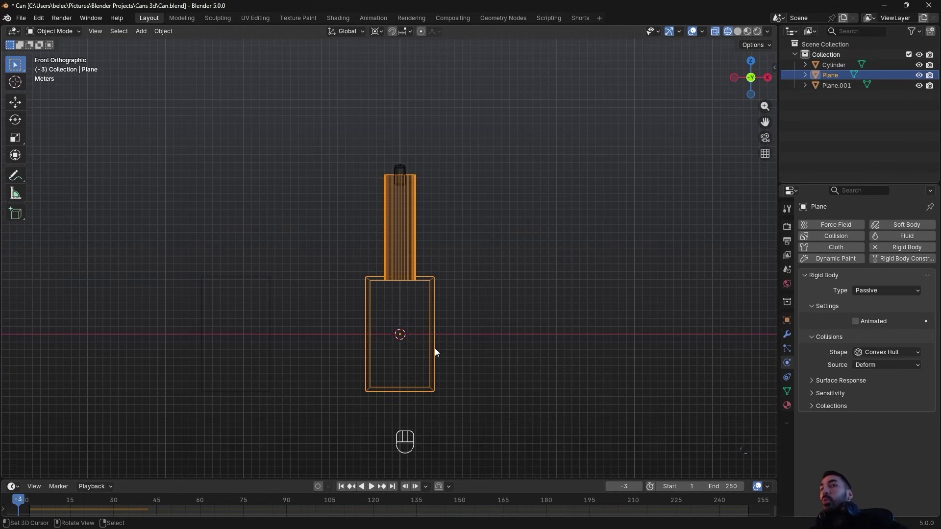
Select the can and move it about 2.65 m down the Z axis so it sits inside the tube
{"action": "middle_click_drag", "start_coordinate": [471, 205], "coordinate": [398, 227]}
{"action": "scroll", "coordinate": [398, 224], "scroll_direction": "up", "scroll_amount": 1}
{"action": "right_click", "coordinate": [390, 133]}
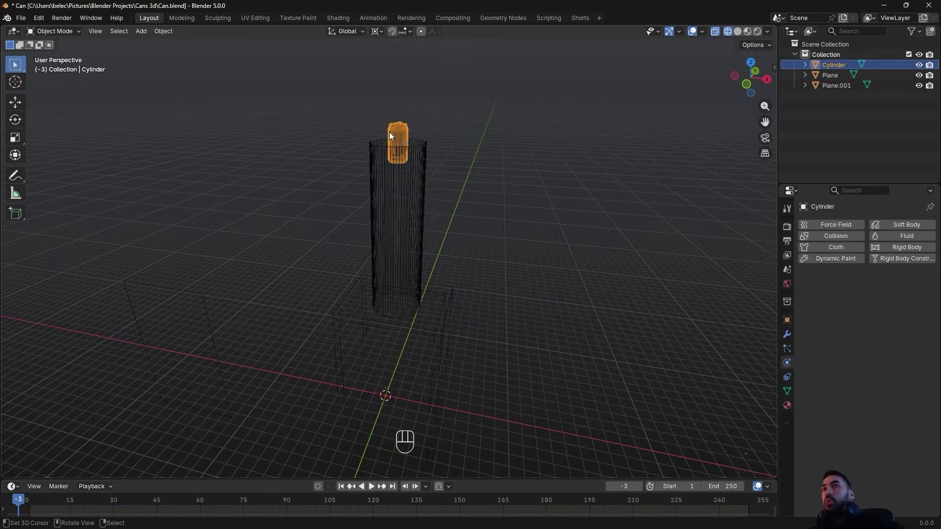
{"action": "middle_click_drag", "start_coordinate": [389, 132], "coordinate": [370, 131]}
{"action": "key", "text": "g"}
{"action": "key", "text": "z"}
{"action": "left_click", "coordinate": [390, 162]}
Set the box container's rigid body collision shape to Mesh
{"action": "key", "text": "z"}
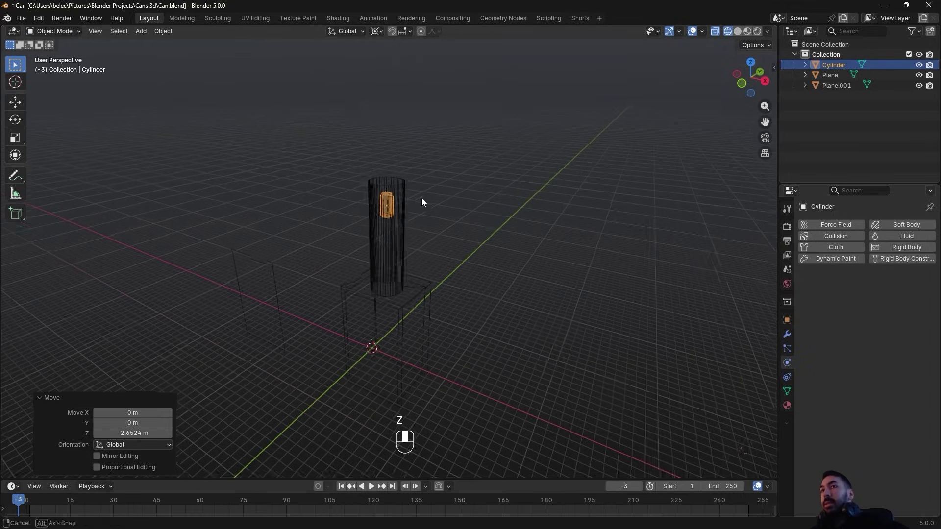
{"action": "mouse_move", "coordinate": [421, 198]}
{"action": "middle_mouse_down"}
{"action": "mouse_move", "coordinate": [405, 231]}
{"action": "mouse_move", "coordinate": [378, 210]}
{"action": "middle_mouse_up"}
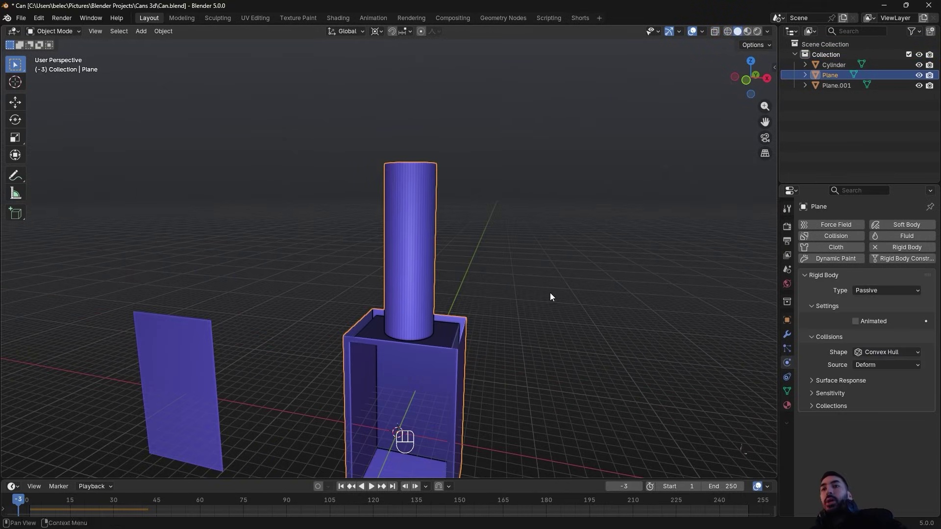
{"action": "key", "text": "z"}
{"action": "key", "text": "z"}
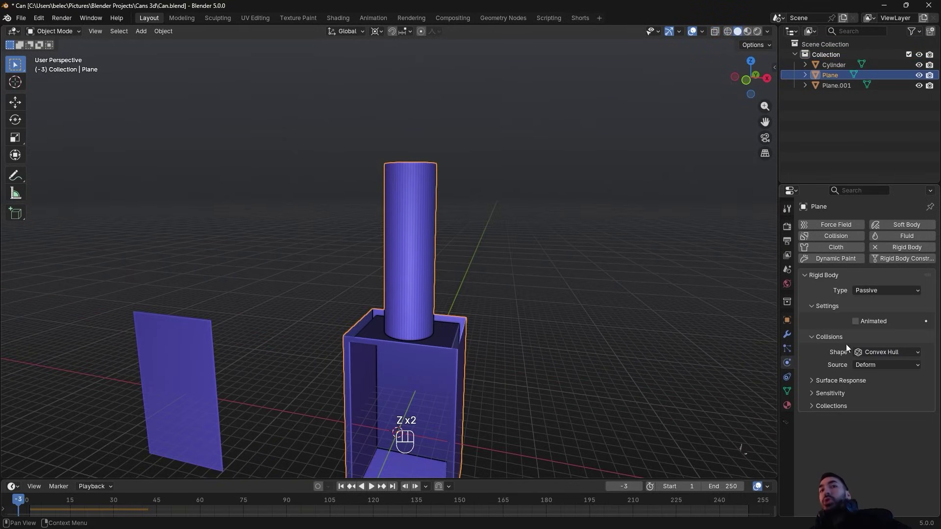
{"action": "left_click", "coordinate": [864, 351]}
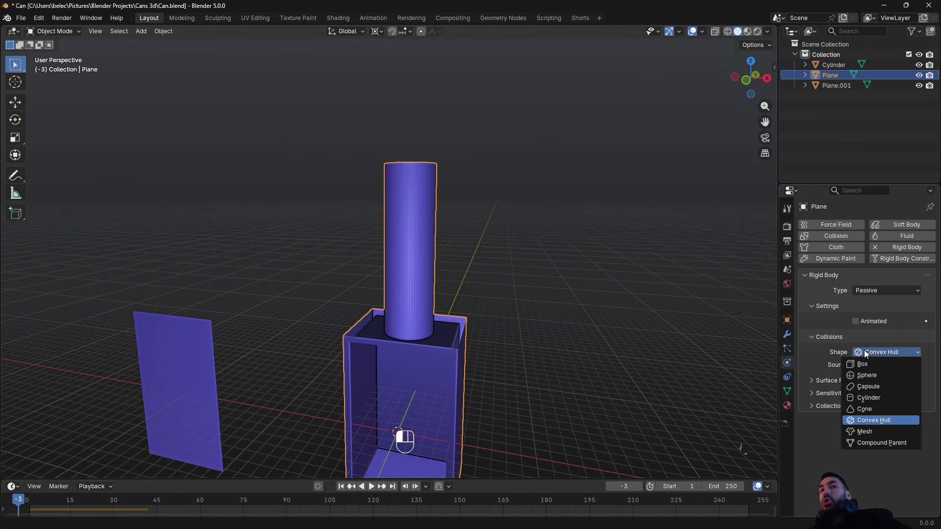
{"action": "left_click", "coordinate": [867, 431]}
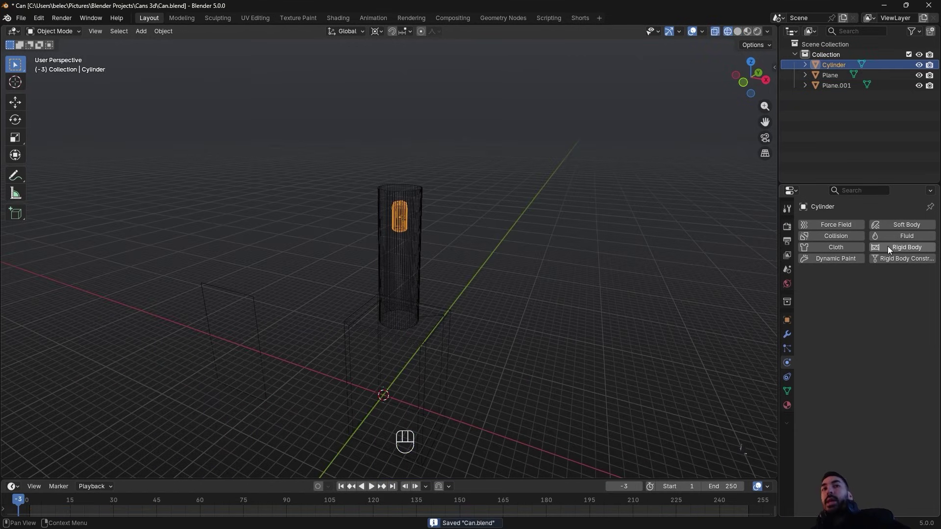
Add Rigid Body physics to the can inside the tube
{"action": "left_click", "coordinate": [890, 247]}
{"action": "scroll", "coordinate": [359, 263], "scroll_direction": "down", "scroll_amount": 1}
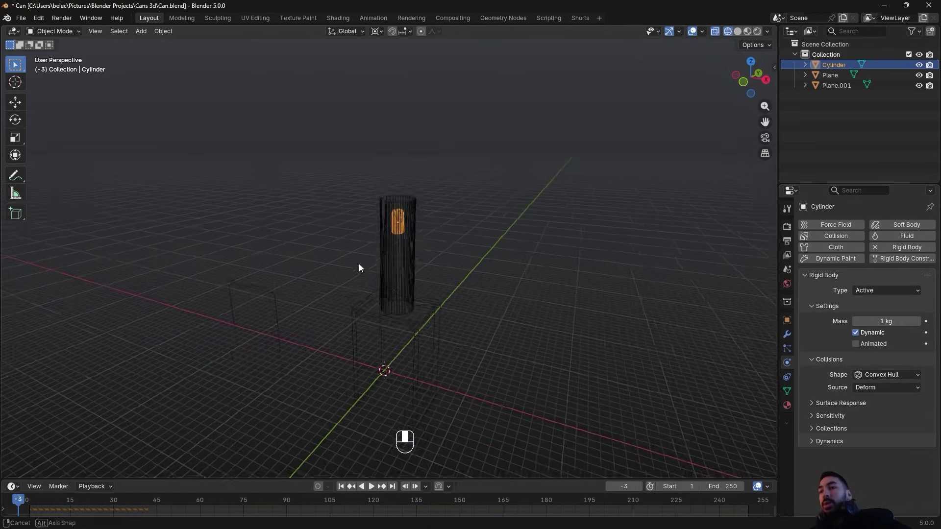
{"action": "middle_click_drag", "start_coordinate": [358, 264], "coordinate": [384, 264]}
Play the simulation of the can falling into the box in solid display, and rewind the timeline to before the first frame
{"action": "key", "text": "space"}
{"action": "scroll", "coordinate": [384, 264], "scroll_direction": "up", "scroll_amount": 2}
{"action": "scroll", "coordinate": [439, 272], "scroll_direction": "down", "scroll_amount": 2}
{"action": "middle_click_drag", "start_coordinate": [436, 322], "coordinate": [428, 273]}
{"action": "key", "text": "z"}
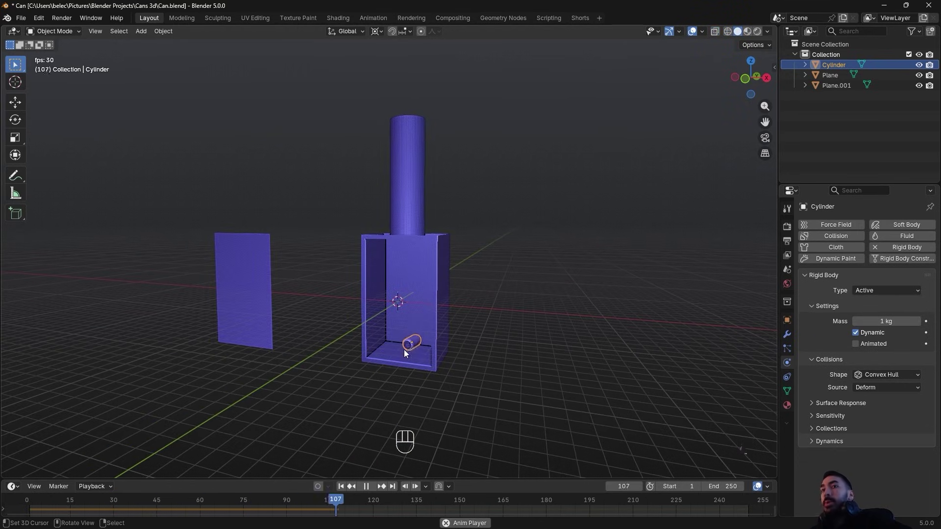
{"action": "scroll", "coordinate": [403, 347], "scroll_direction": "down", "scroll_amount": 1}
{"action": "scroll", "coordinate": [402, 346], "scroll_direction": "up", "scroll_amount": 2}
{"action": "key", "text": "space"}
{"action": "left_click", "coordinate": [10, 500]}
{"action": "middle_click_drag", "start_coordinate": [376, 228], "coordinate": [415, 294], "text": "shift"}
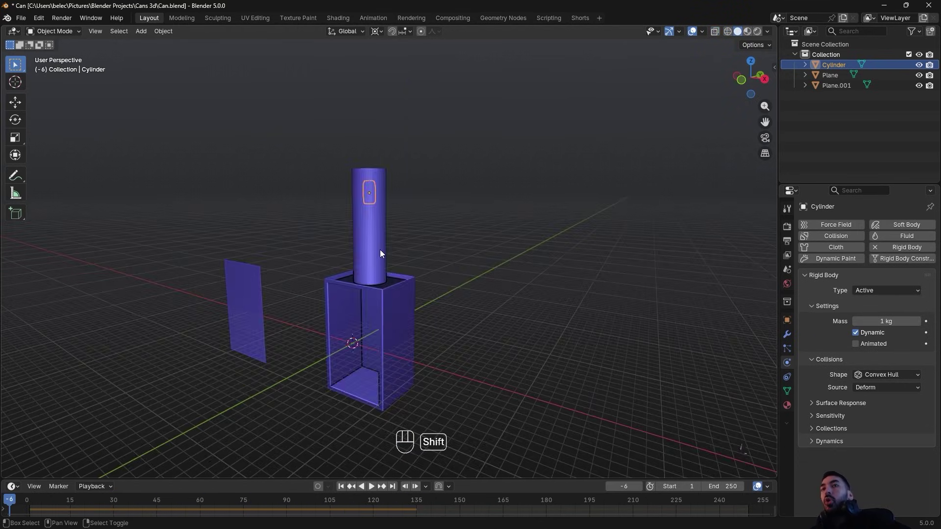
Display the scene in wireframe, duplicate the can and move the copy straight up to the tube's opening
{"action": "key", "text": "z"}
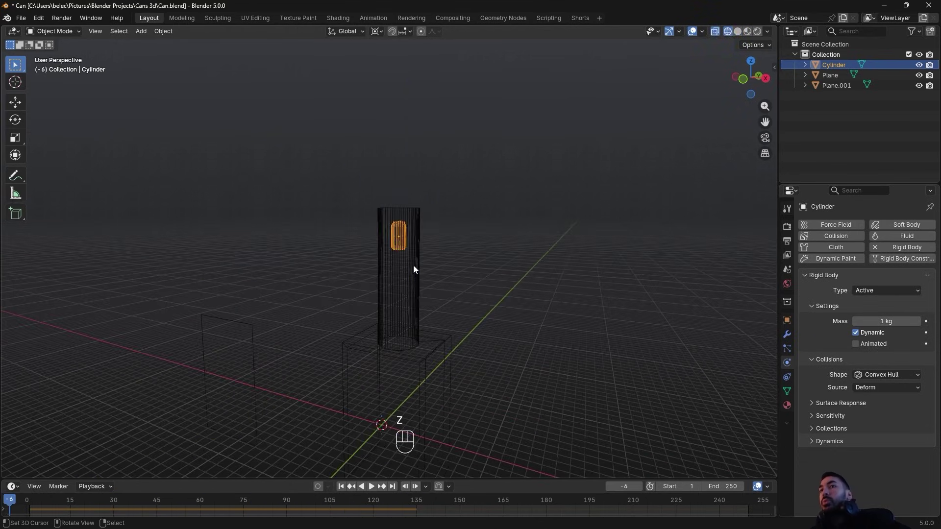
{"action": "key", "text": "shift+d"}
{"action": "right_click", "coordinate": [413, 265]}
{"action": "key", "text": "g"}
{"action": "key", "text": "z"}
{"action": "left_click", "coordinate": [399, 236]}
Select both cans without the container, duplicate them and move the copies about 6.7 m up along Z
{"action": "left_click", "coordinate": [399, 236], "text": "shift"}
{"action": "key", "text": "ctrl+z"}
{"action": "right_click", "coordinate": [399, 236], "text": "shift"}
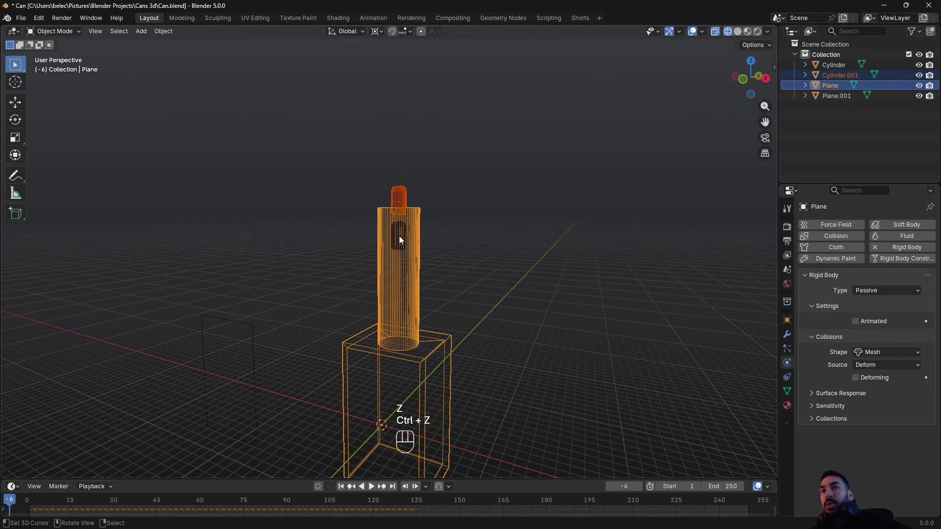
{"action": "right_click", "coordinate": [401, 231], "text": "shift"}
{"action": "right_click", "coordinate": [419, 222], "text": "shift"}
{"action": "right_click", "coordinate": [418, 222], "text": "shift"}
{"action": "middle_click_drag", "start_coordinate": [418, 222], "coordinate": [412, 317], "text": "shift"}
{"action": "key", "text": "shift+d"}
{"action": "key", "text": "g"}
{"action": "key", "text": "z"}
{"action": "left_click", "coordinate": [420, 259]}
Duplicate the three upper cans and move the copies about 10.6 m up along Z
{"action": "key", "text": "b"}
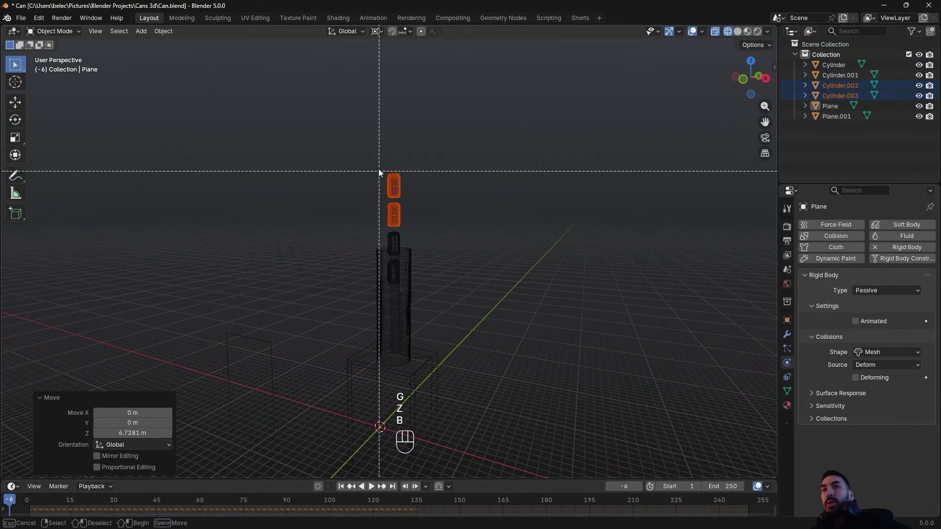
{"action": "left_click_drag", "start_coordinate": [378, 170], "coordinate": [411, 240]}
{"action": "key", "text": "shift+d"}
{"action": "key", "text": "g"}
{"action": "key", "text": "z"}
{"action": "left_click", "coordinate": [408, 150]}
Duplicate the six upper cans, move the copies about 20.6 m up along Z, and return to solid display
{"action": "key", "text": "b"}
{"action": "left_click_drag", "start_coordinate": [369, 117], "coordinate": [428, 230]}
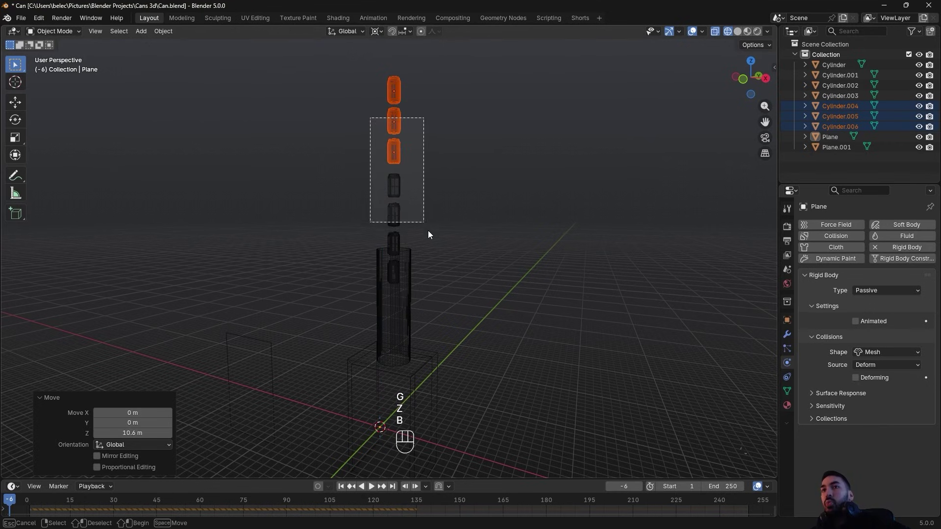
{"action": "left_click_drag", "start_coordinate": [428, 231], "coordinate": [433, 246]}
{"action": "key", "text": "z"}
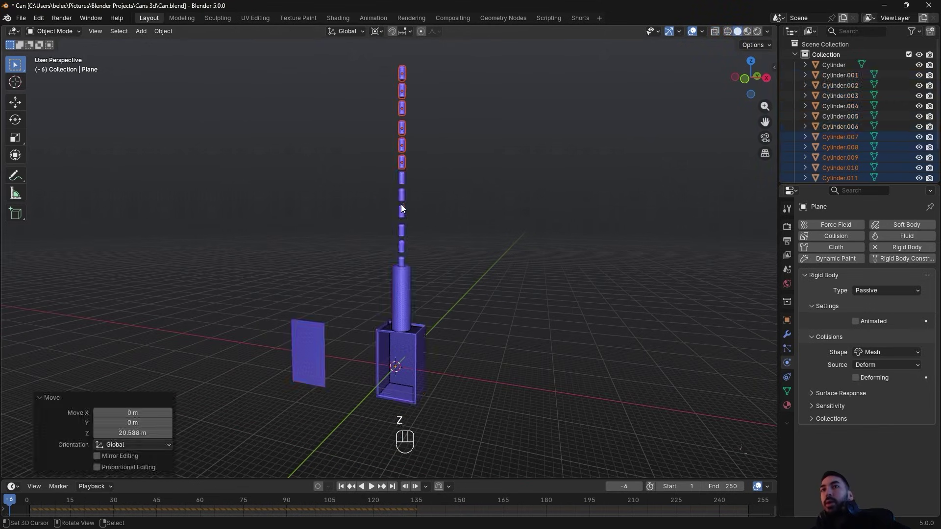
Deselect everything and play the simulation of the stacked cans falling through the tube into the box
{"action": "key", "text": "a"}
{"action": "key", "text": "space"}
{"action": "key", "text": "a"}
{"action": "key", "text": "a"}
{"action": "middle_click_drag", "start_coordinate": [408, 305], "coordinate": [430, 195]}
{"action": "scroll", "coordinate": [418, 310], "scroll_direction": "up", "scroll_amount": 3}
{"action": "middle_click_drag", "start_coordinate": [430, 251], "coordinate": [416, 255]}
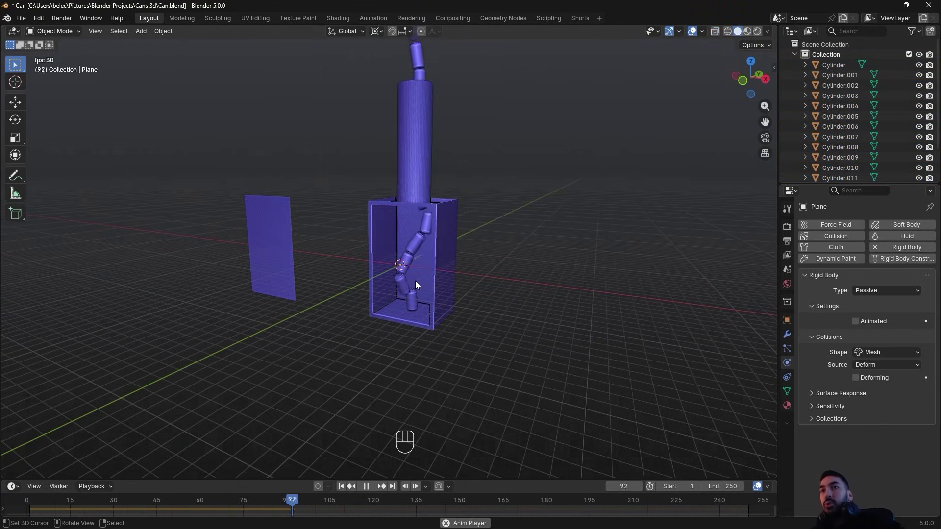
{"action": "scroll", "coordinate": [416, 272], "scroll_direction": "down", "scroll_amount": 2}
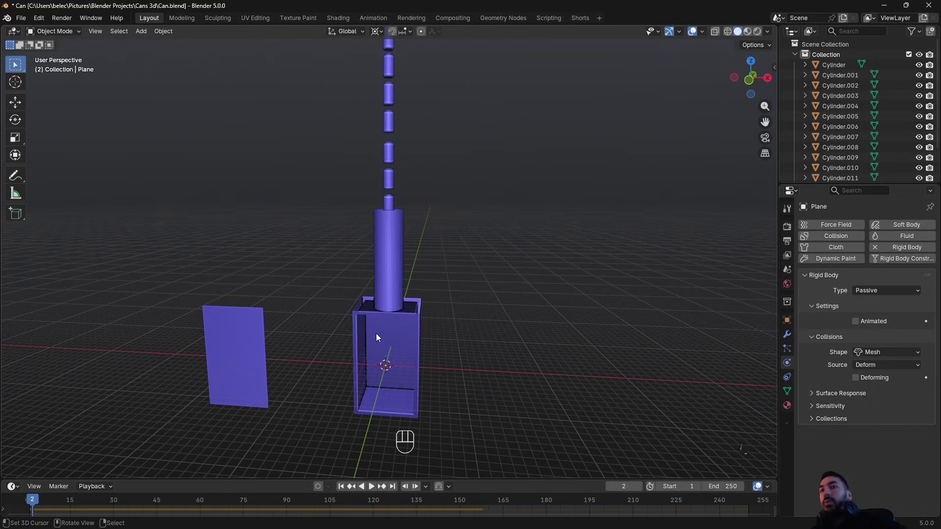
{"action": "key", "text": "space"}
{"action": "key", "text": "space"}
Raise the tube's upper vertices along Z in Edit Mode so the tube encloses the stack of cans
{"action": "key", "text": "Tab"}
{"action": "key", "text": "1"}
{"action": "scroll", "coordinate": [415, 250], "scroll_direction": "down", "scroll_amount": 2}
{"action": "key", "text": "g"}
{"action": "key", "text": "z"}
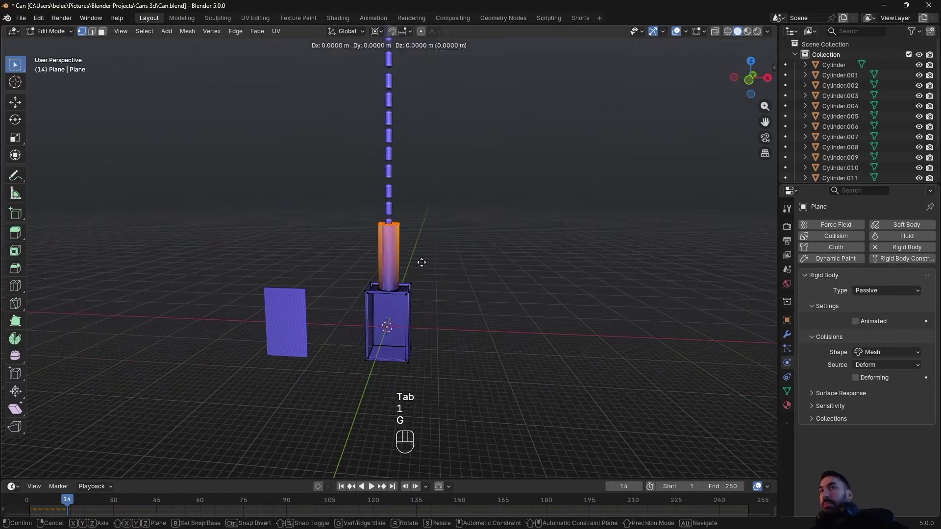
{"action": "left_click", "coordinate": [420, 80]}
{"action": "scroll", "coordinate": [417, 123], "scroll_direction": "down", "scroll_amount": 3}
{"action": "key", "text": "g"}
{"action": "key", "text": "z"}
{"action": "left_click", "coordinate": [392, 147]}
{"action": "key", "text": "Tab"}
{"action": "scroll", "coordinate": [329, 363], "scroll_direction": "up", "scroll_amount": 4}
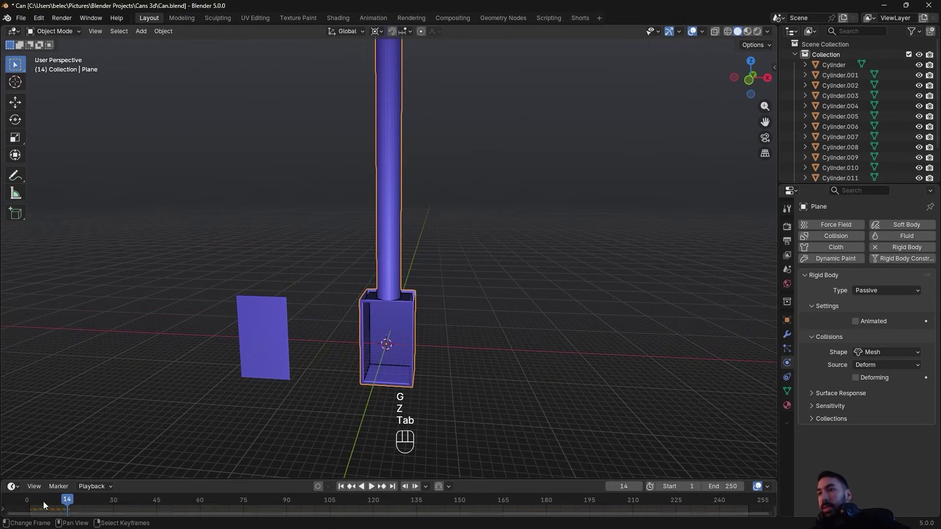
Rewind the timeline and play the simulation with the lengthened tube in wireframe display
{"action": "left_click", "coordinate": [20, 501]}
{"action": "middle_click_drag", "start_coordinate": [382, 357], "coordinate": [393, 235], "text": "shift"}
{"action": "scroll", "coordinate": [393, 238], "scroll_direction": "up", "scroll_amount": 2}
{"action": "middle_click_drag", "start_coordinate": [400, 247], "coordinate": [377, 260]}
{"action": "key", "text": "space"}
{"action": "scroll", "coordinate": [400, 219], "scroll_direction": "down", "scroll_amount": 2}
{"action": "key", "text": "shift+z"}
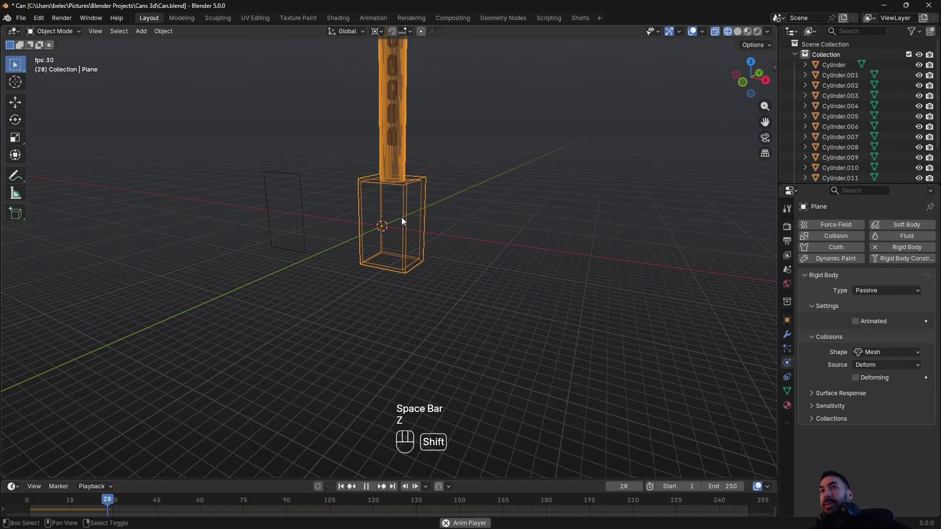
Shorten the tube to a low ring above the box by lowering its upper vertices about 31.4 m and a further 1.8 m
{"action": "key", "text": "ctrl+z"}
{"action": "key", "text": "shift+z"}
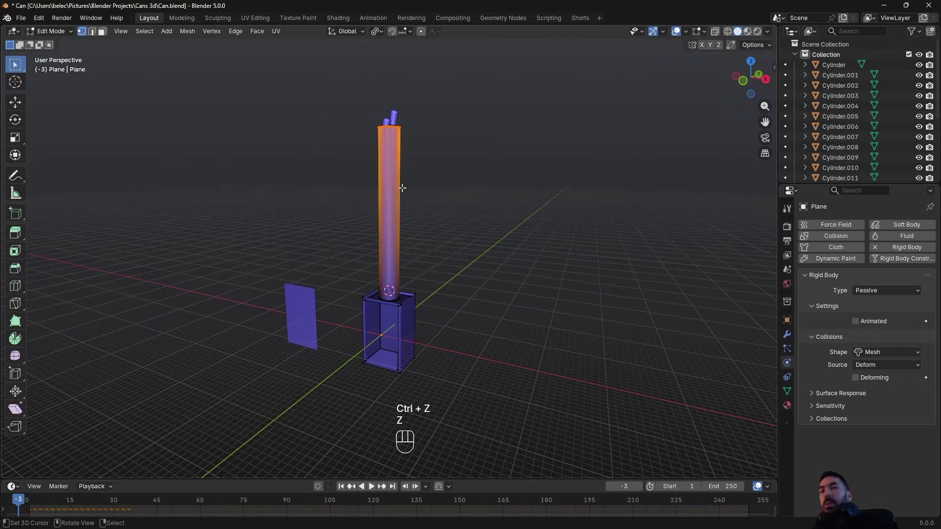
{"action": "key", "text": "g"}
{"action": "key", "text": "z"}
{"action": "left_click", "coordinate": [407, 346]}
{"action": "key", "text": "shift+s"}
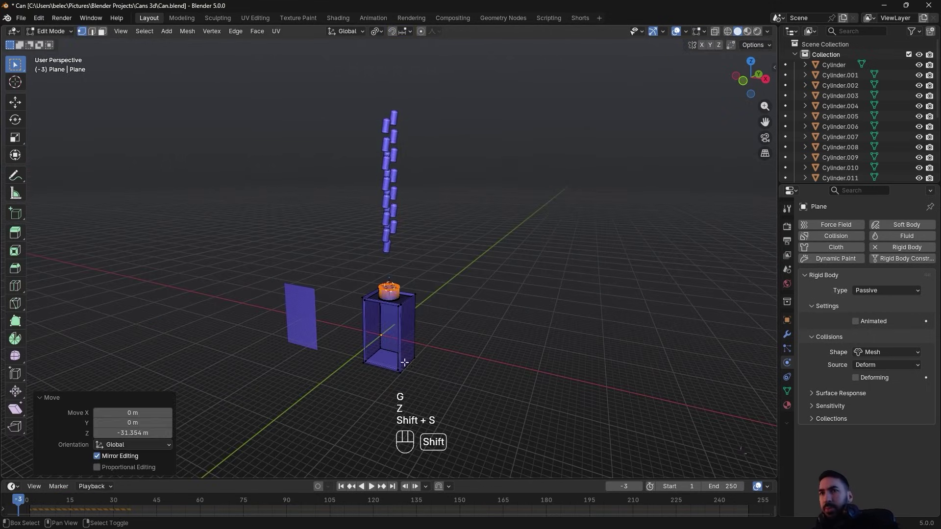
{"action": "scroll", "coordinate": [397, 241], "scroll_direction": "up", "scroll_amount": 5}
{"action": "mouse_move", "coordinate": [404, 361]}
{"action": "middle_mouse_down", "text": "shift"}
{"action": "mouse_move", "coordinate": [400, 301]}
{"action": "mouse_move", "coordinate": [407, 332]}
{"action": "middle_mouse_up", "text": "shift"}
{"action": "key", "text": "g"}
{"action": "key", "text": "z"}
{"action": "left_click", "coordinate": [393, 253]}
{"action": "key", "text": "z"}
Extrude the ring's upper edge upward and scale it up about four times around the 3D cursor to form a wide funnel
{"action": "key", "text": "shift+s"}
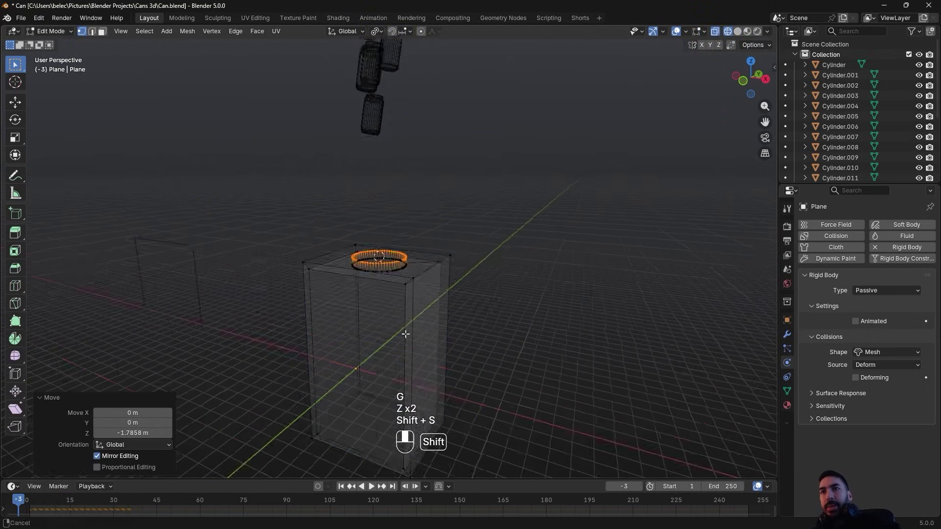
{"action": "scroll", "coordinate": [407, 332], "scroll_direction": "up", "scroll_amount": 3}
{"action": "key", "text": "e"}
{"action": "left_click", "coordinate": [408, 332]}
{"action": "key", "text": "g"}
{"action": "key", "text": "z"}
{"action": "left_click", "coordinate": [405, 269]}
{"action": "key", "text": "shift+s"}
{"action": "key", "text": "s"}
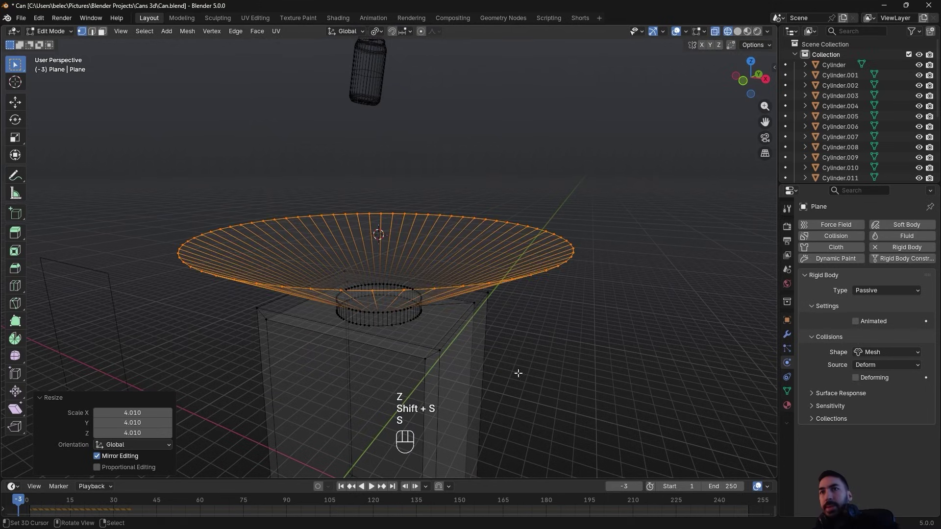
{"action": "key", "text": "s"}
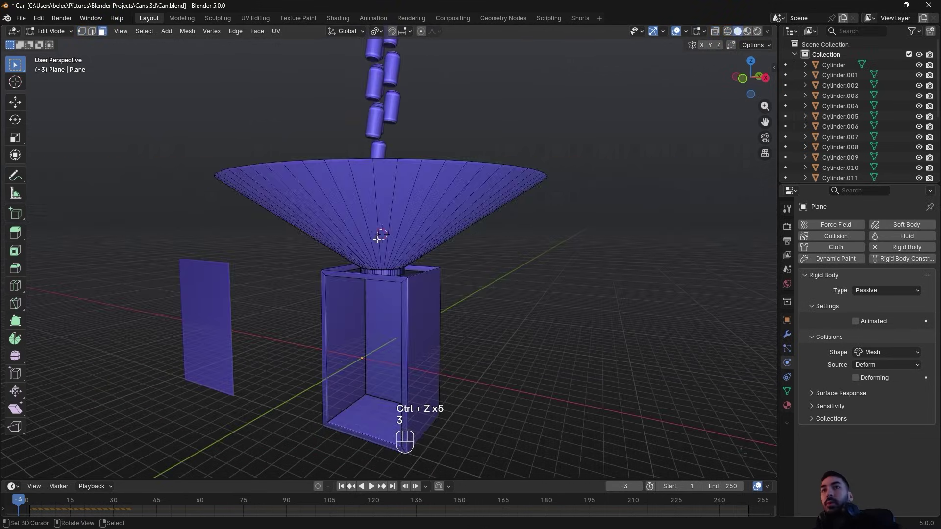
Switch to face selection and raise the funnel's cone faces slightly along Z above the box opening
{"action": "key", "text": "ctrl+z"}
{"action": "key", "text": "3"}
{"action": "scroll", "coordinate": [384, 259], "scroll_direction": "up", "scroll_amount": 3}
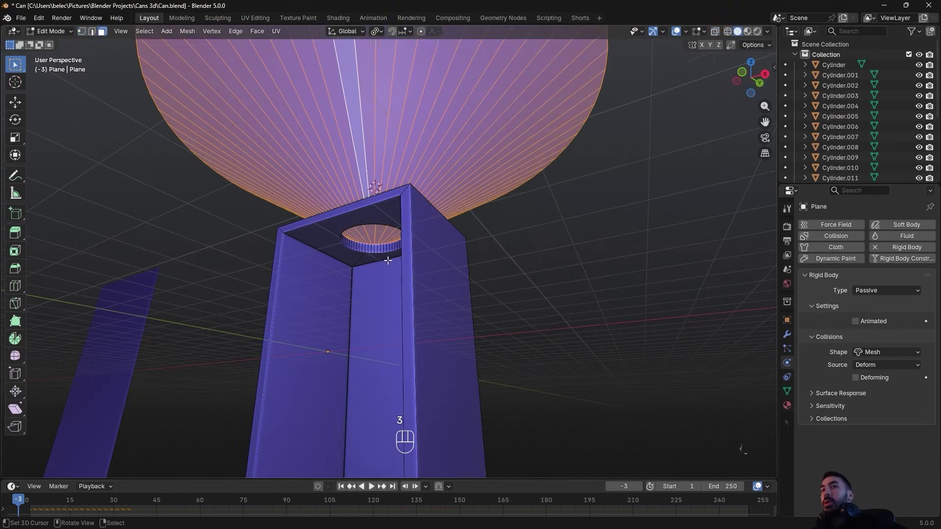
{"action": "key", "text": "g"}
{"action": "key", "text": "z"}
{"action": "left_click", "coordinate": [387, 255]}
{"action": "scroll", "coordinate": [387, 255], "scroll_direction": "down", "scroll_amount": 2}
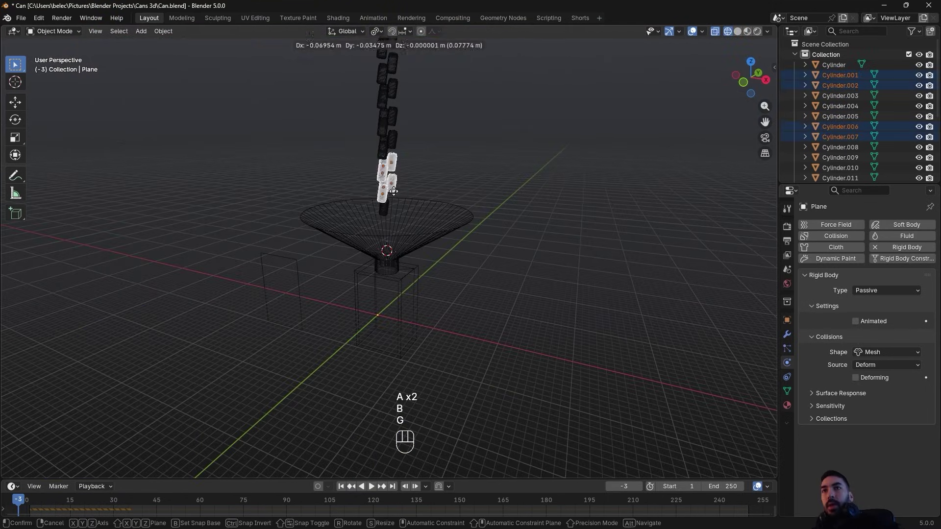
Spread the lower cans over the funnel, shifting a group of four about 5.2 m toward -X and individual cans toward +X
{"action": "left_click", "coordinate": [357, 192]}
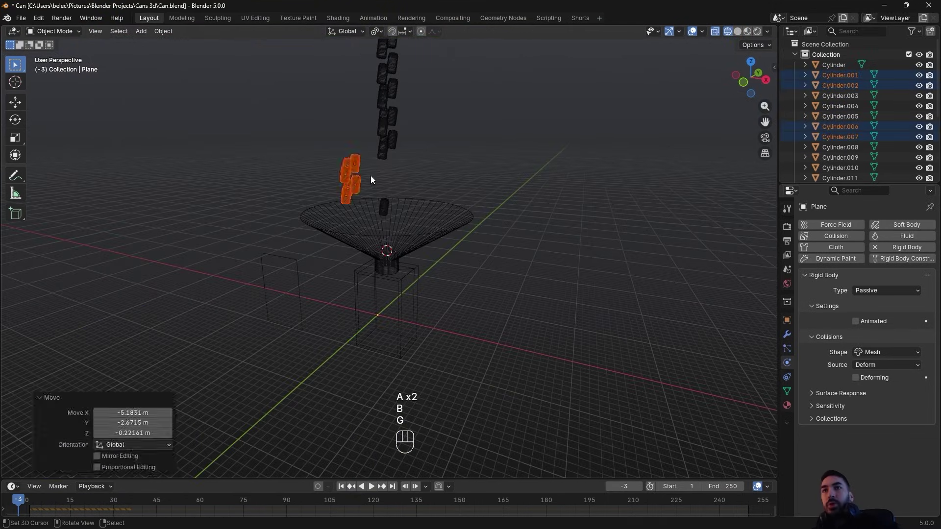
{"action": "right_click", "coordinate": [387, 154]}
{"action": "key", "text": "g"}
{"action": "left_click", "coordinate": [426, 163]}
{"action": "right_click", "coordinate": [383, 133]}
{"action": "key", "text": "g"}
{"action": "key", "text": "g"}
{"action": "left_click", "coordinate": [406, 180]}
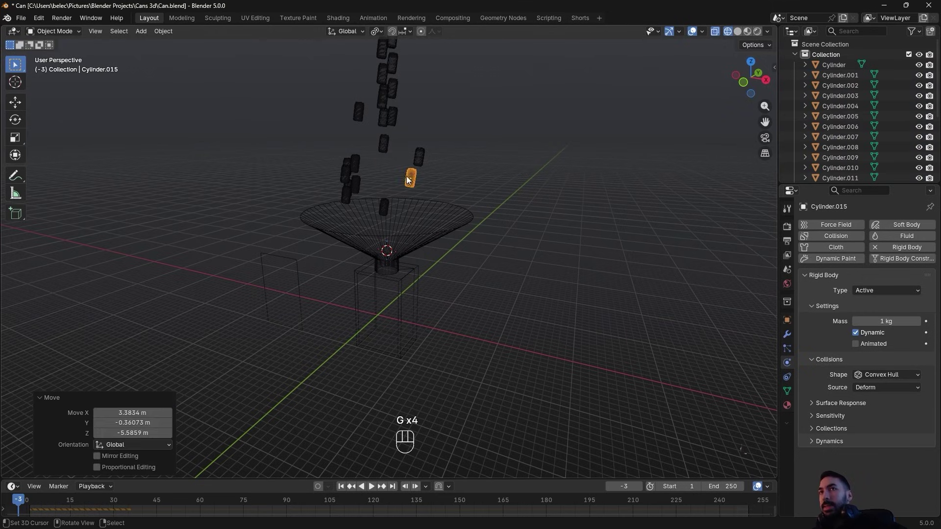
Move one upper can out toward +X and another about 5.2 m toward -X above the funnel
{"action": "right_click", "coordinate": [388, 101]}
{"action": "key", "text": "g"}
{"action": "left_click", "coordinate": [440, 127]}
{"action": "middle_click_drag", "start_coordinate": [406, 102], "coordinate": [398, 125]}
{"action": "right_click", "coordinate": [393, 99]}
{"action": "key", "text": "g"}
{"action": "left_click", "coordinate": [377, 127]}
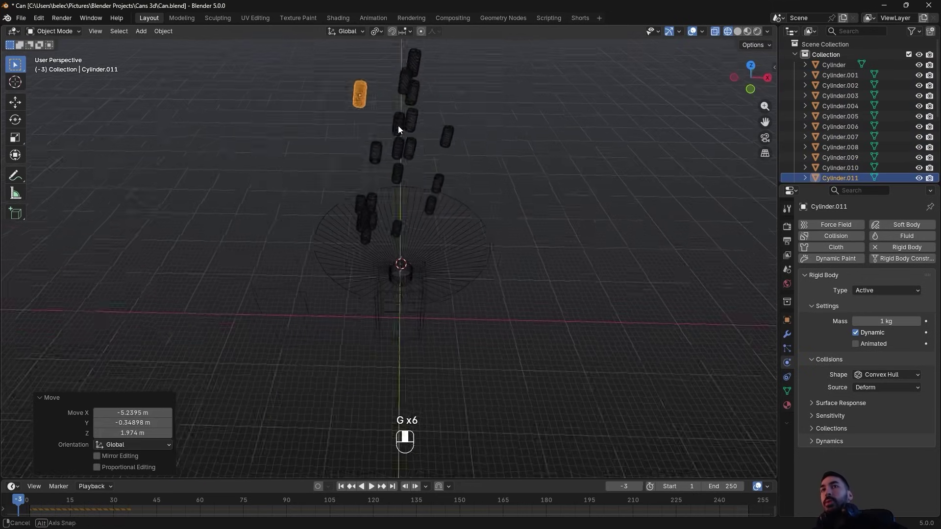
Box-select the cans in the middle of the stack and shift them slightly toward +X
{"action": "key", "text": "a"}
{"action": "key", "text": "a"}
{"action": "key", "text": "b"}
{"action": "left_click_drag", "start_coordinate": [380, 129], "coordinate": [406, 170]}
{"action": "key", "text": "g"}
{"action": "left_click", "coordinate": [420, 165]}
Move two cans of the -X group outward over the funnel's edge and another can of that group toward the centre
{"action": "right_click", "coordinate": [360, 178]}
{"action": "right_click", "coordinate": [361, 198], "text": "shift"}
{"action": "key", "text": "g"}
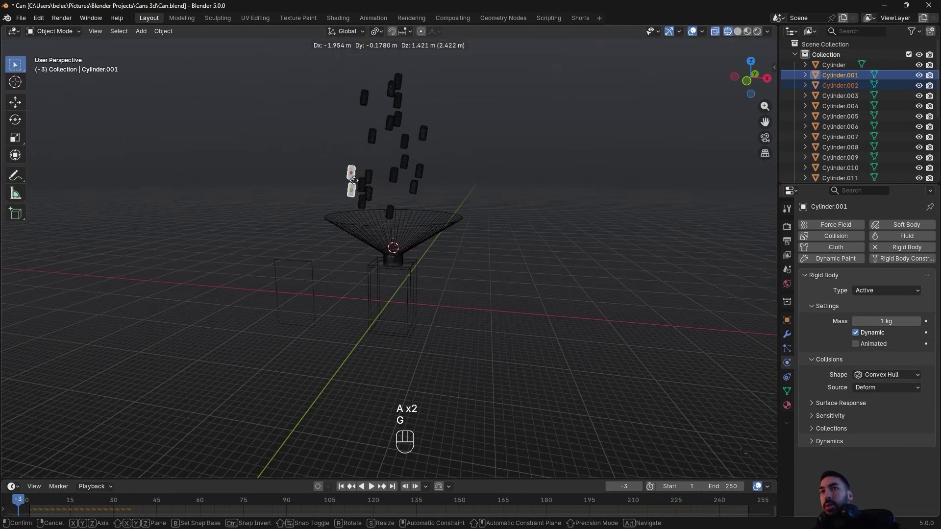
{"action": "key", "text": "g"}
{"action": "left_click", "coordinate": [352, 190]}
{"action": "right_click", "coordinate": [361, 186]}
{"action": "key", "text": "g"}
{"action": "left_click", "coordinate": [383, 167]}
Select three cans near the funnel's centre, duplicate them and place the copies on the +X side
{"action": "key", "text": "a"}
{"action": "key", "text": "a"}
{"action": "right_click", "coordinate": [396, 178]}
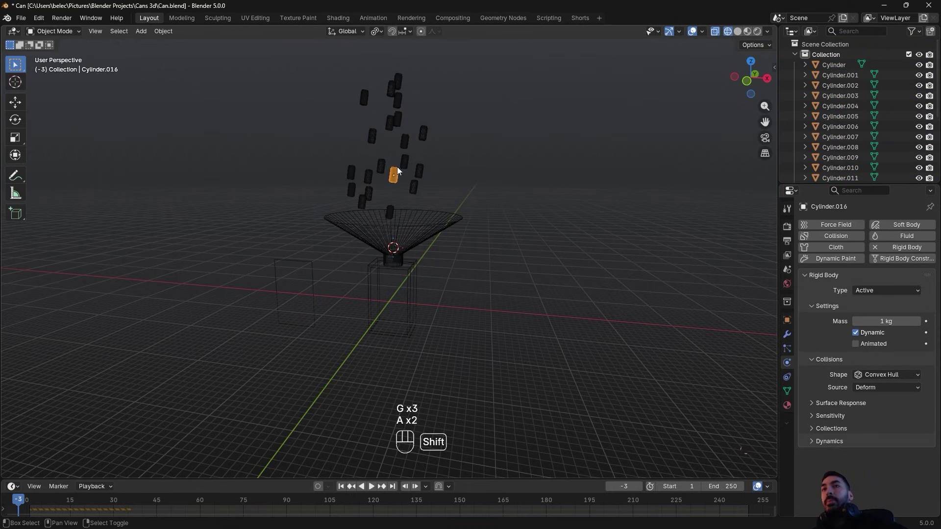
{"action": "right_click", "coordinate": [403, 162], "text": "shift"}
{"action": "right_click", "coordinate": [406, 143], "text": "shift"}
{"action": "middle_click_drag", "start_coordinate": [409, 147], "coordinate": [396, 171]}
{"action": "key", "text": "shift+d"}
{"action": "left_click", "coordinate": [476, 224]}
Box-select the uppermost central cans, duplicate them, place the copies above the funnel, and clear the selection
{"action": "key", "text": "a"}
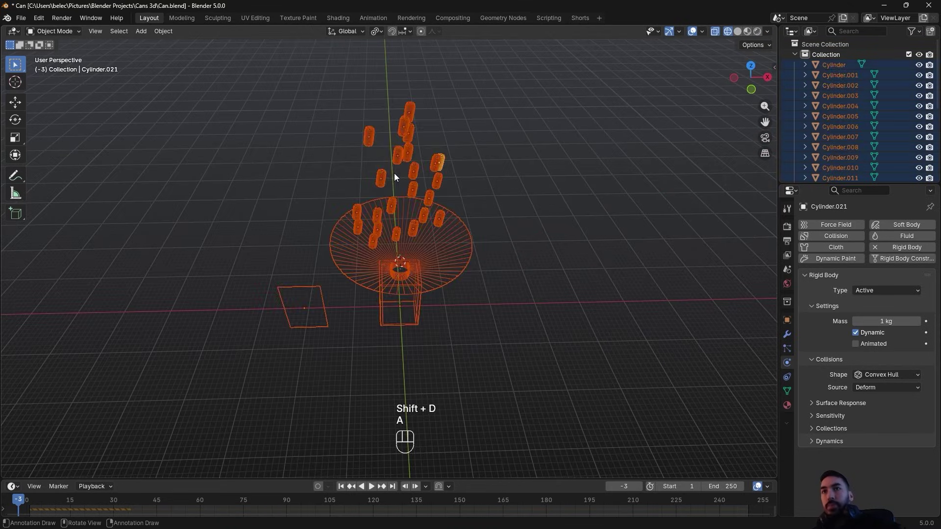
{"action": "key", "text": "a"}
{"action": "key", "text": "b"}
{"action": "left_click_drag", "start_coordinate": [387, 114], "coordinate": [415, 156]}
{"action": "middle_click_drag", "start_coordinate": [416, 157], "coordinate": [436, 191]}
{"action": "key", "text": "shift+d"}
{"action": "left_click", "coordinate": [398, 200]}
{"action": "key", "text": "a"}
{"action": "key", "text": "a"}
{"action": "key", "text": "a"}
{"action": "middle_click_drag", "start_coordinate": [409, 231], "coordinate": [380, 149]}
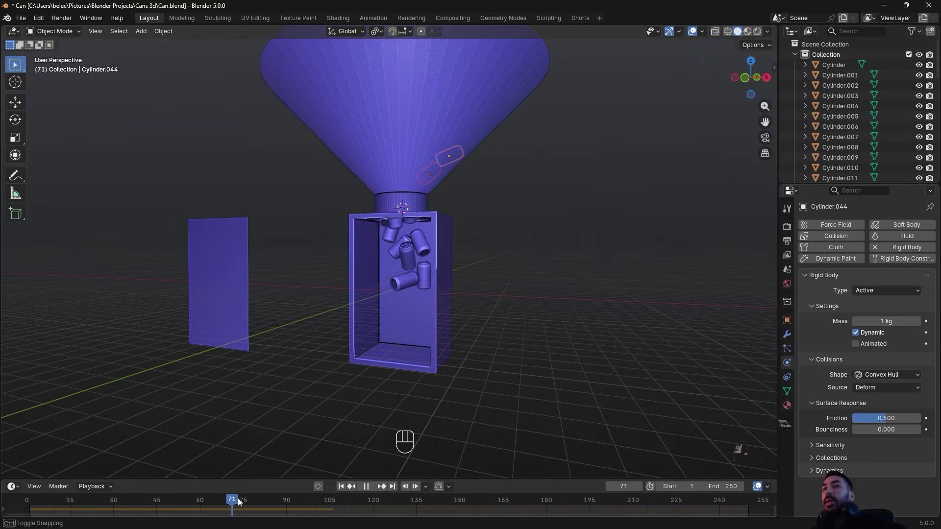
Select the edge loop around the box container's front opening in edit mode and snap the 3D cursor to it
{"action": "mouse_move", "coordinate": [237, 498]}
{"action": "left_mouse_down"}
{"action": "mouse_move", "coordinate": [318, 508]}
{"action": "mouse_move", "coordinate": [206, 510]}
{"action": "left_mouse_up"}
{"action": "right_click", "coordinate": [382, 367]}
{"action": "middle_click_drag", "start_coordinate": [382, 368], "coordinate": [384, 327]}
{"action": "scroll", "coordinate": [385, 328], "scroll_direction": "up", "scroll_amount": 3}
{"action": "key", "text": "Tab"}
{"action": "key", "text": "2"}
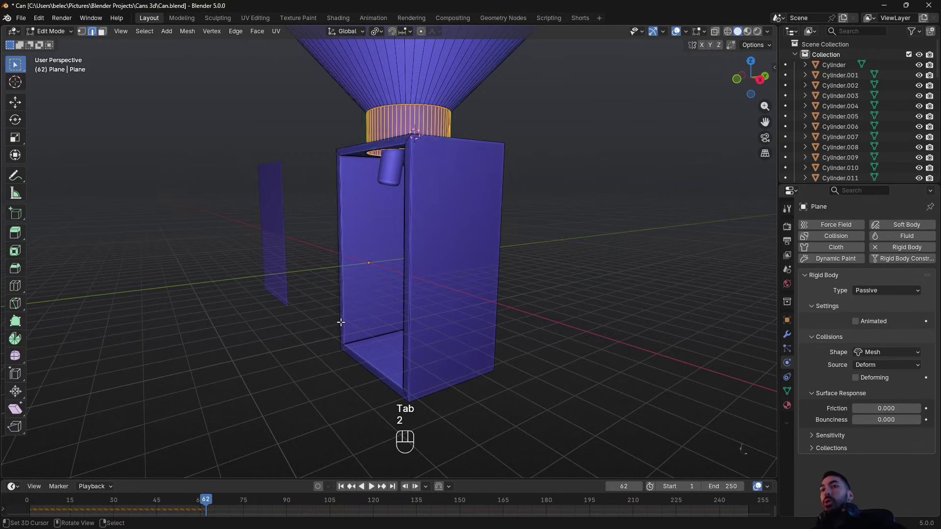
{"action": "key", "text": "3"}
{"action": "key", "text": "a"}
{"action": "key", "text": "1"}
{"action": "right_click", "coordinate": [337, 336], "text": "alt"}
{"action": "key", "text": "shift+s"}
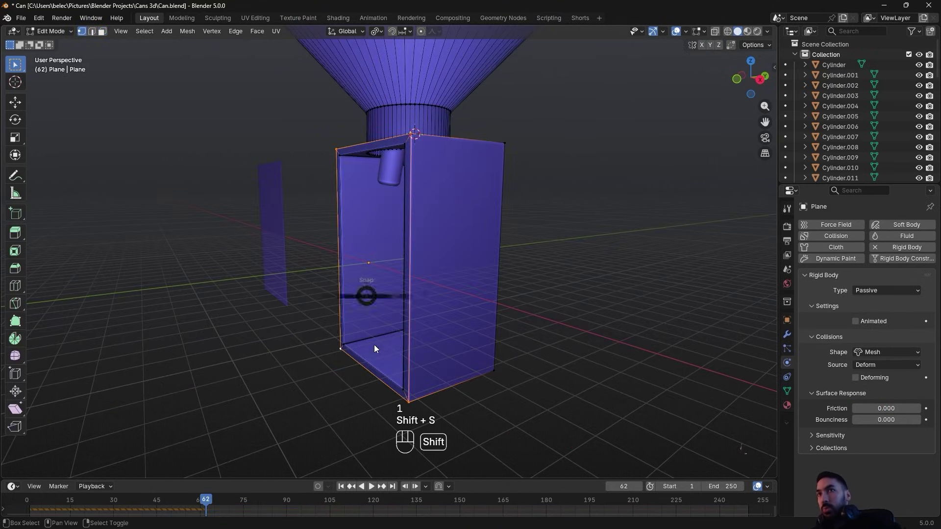
{"action": "left_click", "coordinate": [376, 348]}
Add a plane at the 3D cursor in object mode and rotate it 90° about the X axis
{"action": "middle_click_drag", "start_coordinate": [439, 341], "coordinate": [480, 276]}
{"action": "key", "text": "Tab"}
{"action": "key", "text": "shift+a"}
{"action": "mouse_move", "coordinate": [504, 276]}
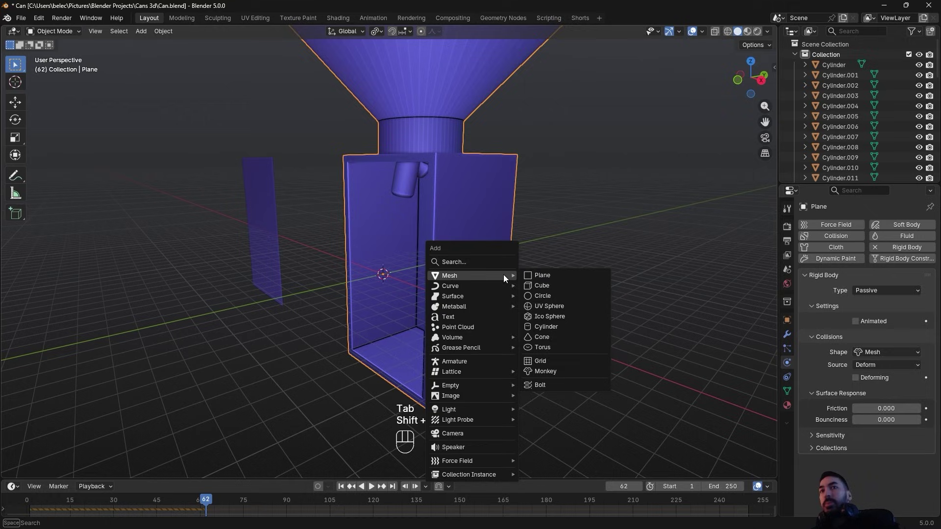
{"action": "left_click", "coordinate": [533, 275]}
{"action": "key", "text": "r"}
{"action": "key", "text": "x"}
{"action": "key", "text": "9"}
{"action": "key", "text": "0"}
{"action": "left_click", "coordinate": [399, 308]}
Scale the plane up to cover the box's front opening, and stretch it along Z by about 1.147
{"action": "key", "text": "s"}
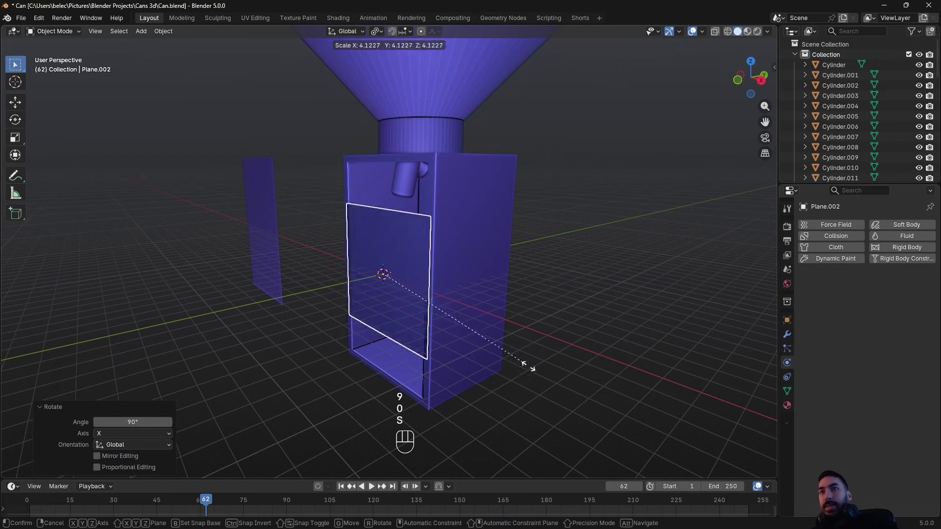
{"action": "left_click", "coordinate": [578, 399]}
{"action": "key", "text": "s"}
{"action": "key", "text": "z"}
{"action": "left_click", "coordinate": [528, 345]}
{"action": "middle_click_drag", "start_coordinate": [528, 345], "coordinate": [534, 346]}
{"action": "scroll", "coordinate": [534, 346], "scroll_direction": "down", "scroll_amount": 1}
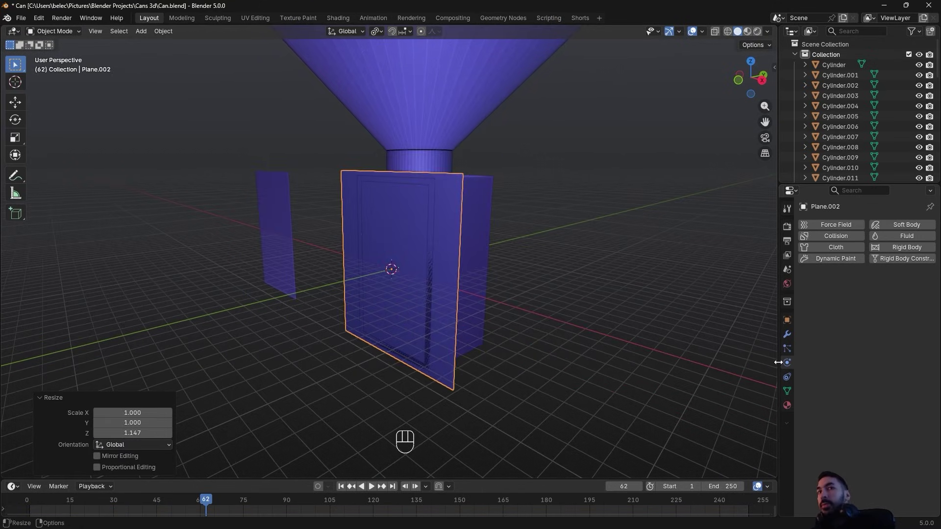
Give the new front plane rigid body physics of type Passive
{"action": "left_click", "coordinate": [899, 246]}
{"action": "left_click", "coordinate": [875, 290]}
{"action": "left_click", "coordinate": [875, 314]}
Enlarge the object list and hide the front plane Plane.002 in the viewport
{"action": "middle_click_drag", "start_coordinate": [463, 311], "coordinate": [475, 319]}
{"action": "left_click_drag", "start_coordinate": [842, 184], "coordinate": [856, 326]}
{"action": "scroll", "coordinate": [866, 215], "scroll_direction": "down", "scroll_amount": 10}
{"action": "scroll", "coordinate": [864, 220], "scroll_direction": "down", "scroll_amount": 3}
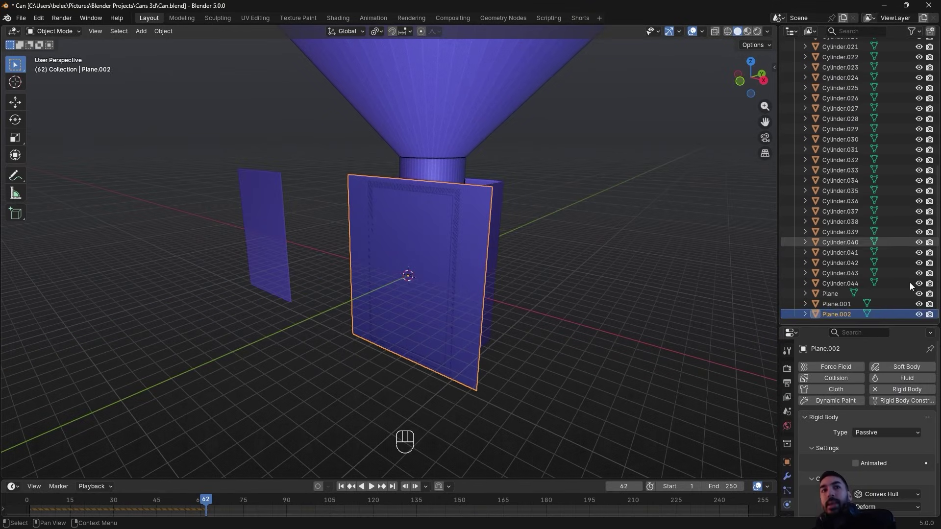
{"action": "left_click", "coordinate": [919, 314]}
Play the can simulation from the start of the timeline and stop it at frame 238
{"action": "left_click_drag", "start_coordinate": [112, 501], "coordinate": [25, 500]}
{"action": "key", "text": "space"}
{"action": "middle_click_drag", "start_coordinate": [424, 261], "coordinate": [441, 236]}
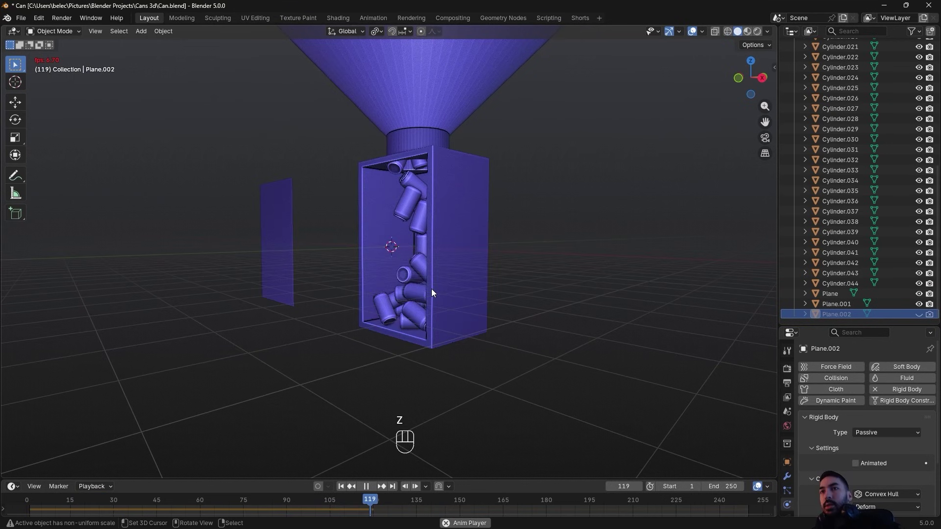
{"action": "mouse_move", "coordinate": [462, 292]}
{"action": "middle_mouse_down"}
{"action": "mouse_move", "coordinate": [490, 300]}
{"action": "mouse_move", "coordinate": [461, 294]}
{"action": "middle_mouse_up"}
{"action": "scroll", "coordinate": [490, 300], "scroll_direction": "up", "scroll_amount": 1}
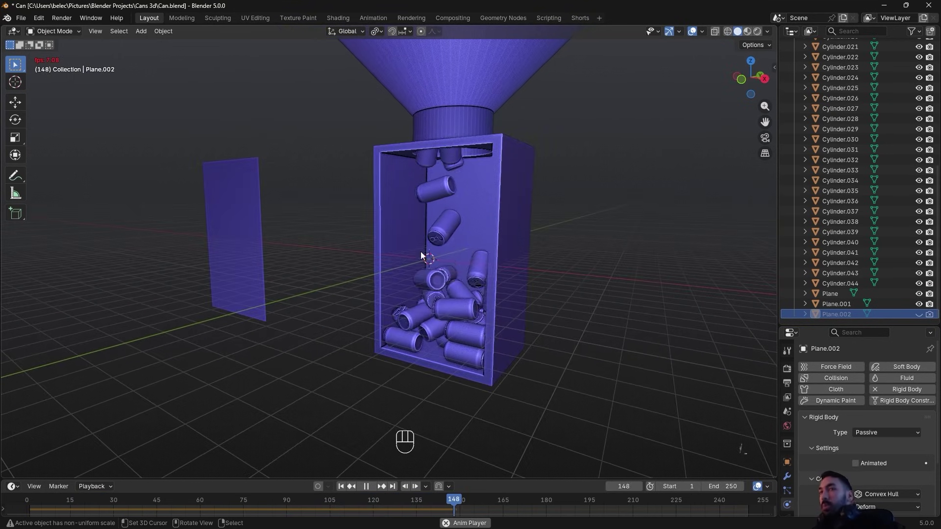
{"action": "middle_click_drag", "start_coordinate": [439, 209], "coordinate": [434, 240]}
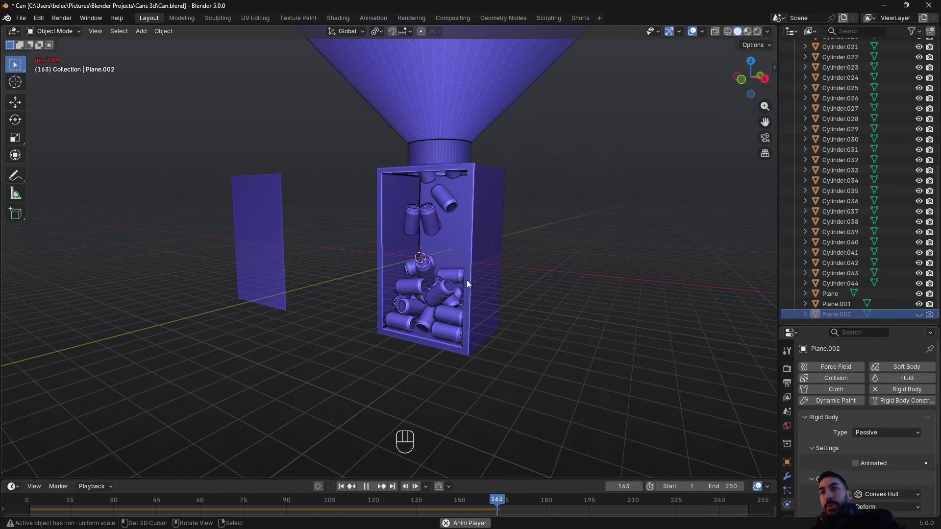
{"action": "key", "text": "space"}
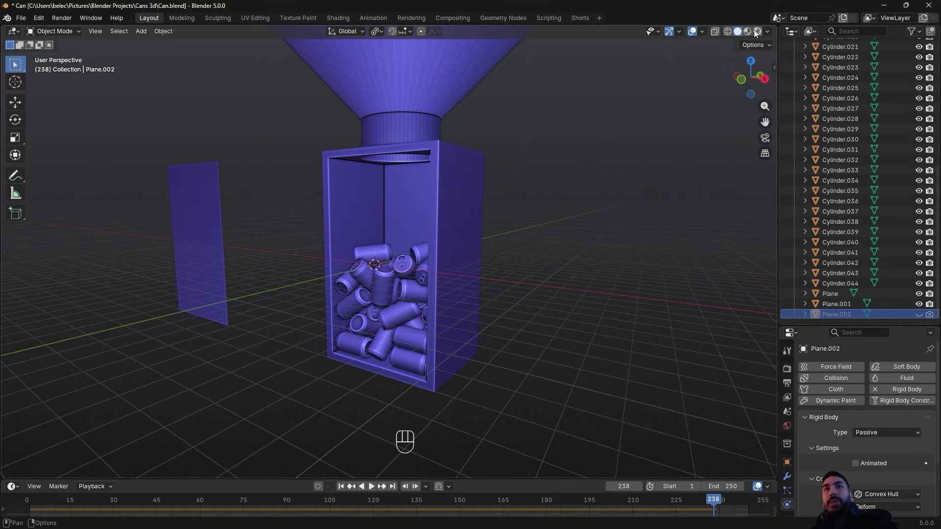
Show the scene in material preview and set the container material's roughness to 0.120 and its base colour to light green
{"action": "left_click", "coordinate": [748, 32]}
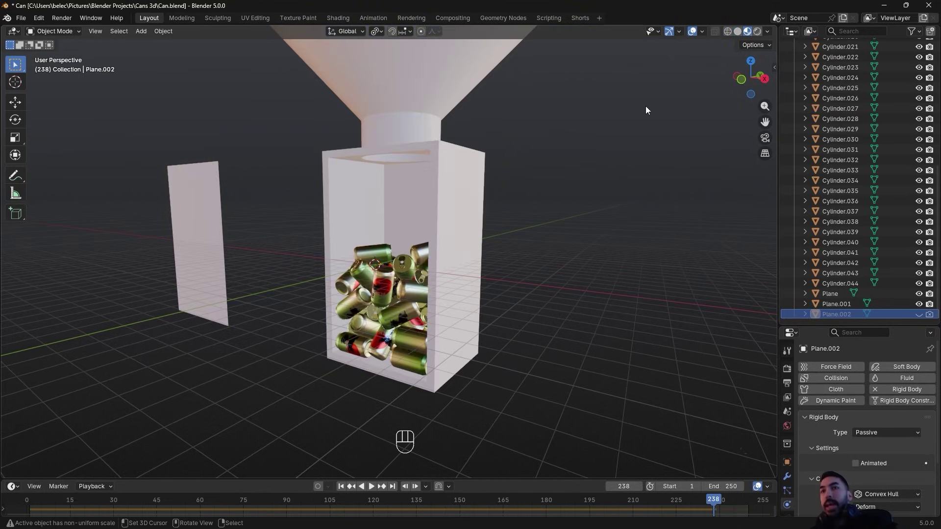
{"action": "left_click", "coordinate": [481, 205]}
{"action": "left_click_drag", "start_coordinate": [846, 323], "coordinate": [847, 179]}
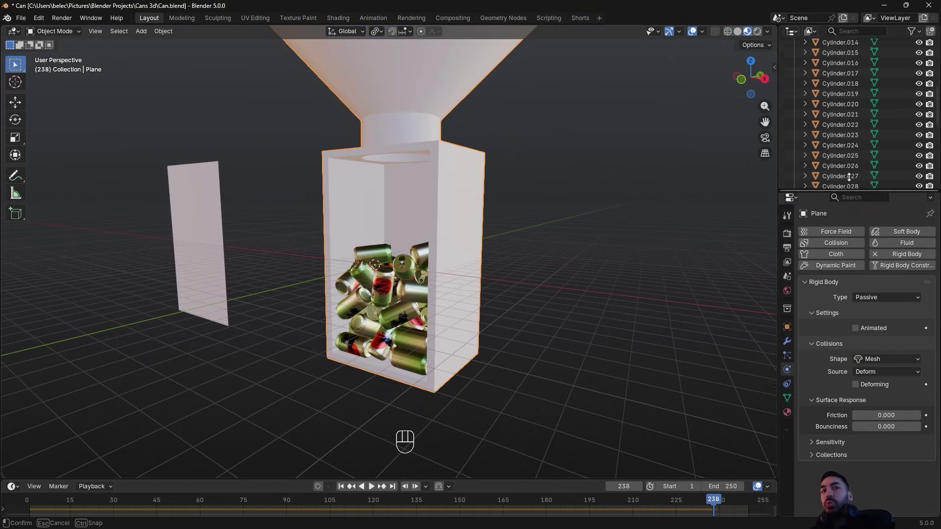
{"action": "left_click", "coordinate": [787, 399]}
{"action": "middle_click_drag", "start_coordinate": [426, 272], "coordinate": [463, 273]}
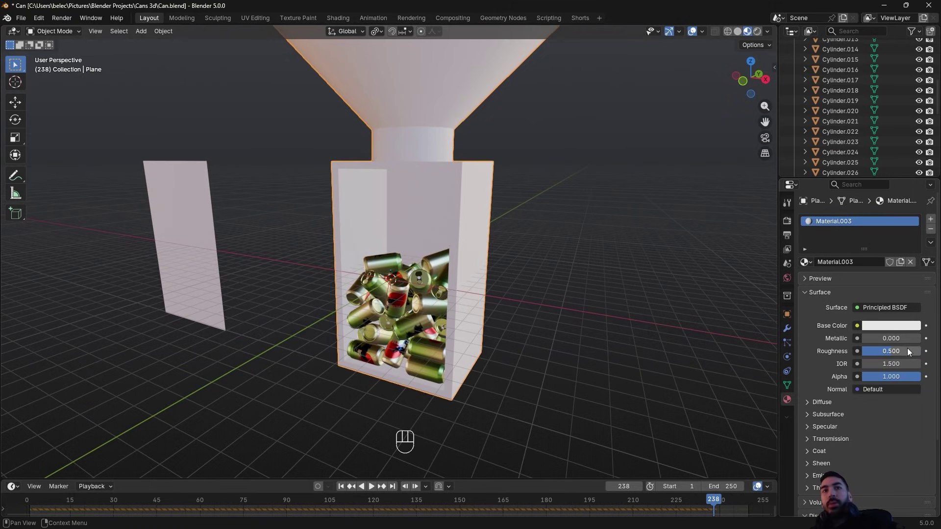
{"action": "left_click_drag", "start_coordinate": [907, 351], "coordinate": [886, 351]}
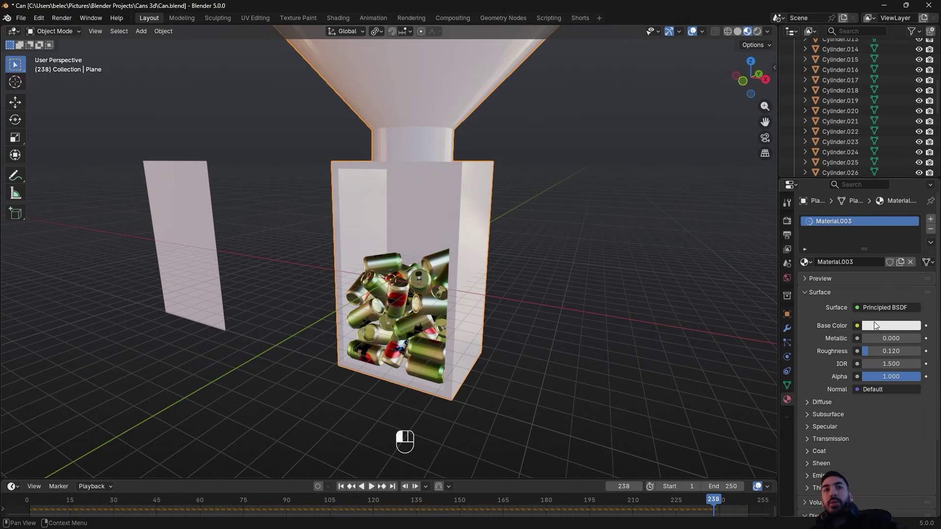
{"action": "left_click", "coordinate": [891, 325]}
{"action": "mouse_move", "coordinate": [858, 178]}
{"action": "left_mouse_down"}
{"action": "mouse_move", "coordinate": [867, 166]}
{"action": "mouse_move", "coordinate": [850, 170]}
{"action": "left_mouse_up"}
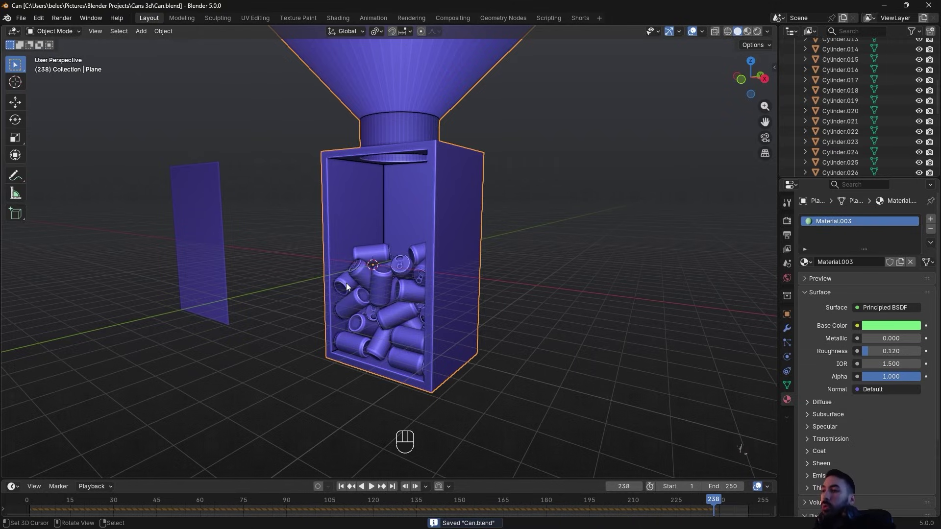
Switch to the Shading workspace and show the World shader nodes
{"action": "left_click", "coordinate": [338, 17]}
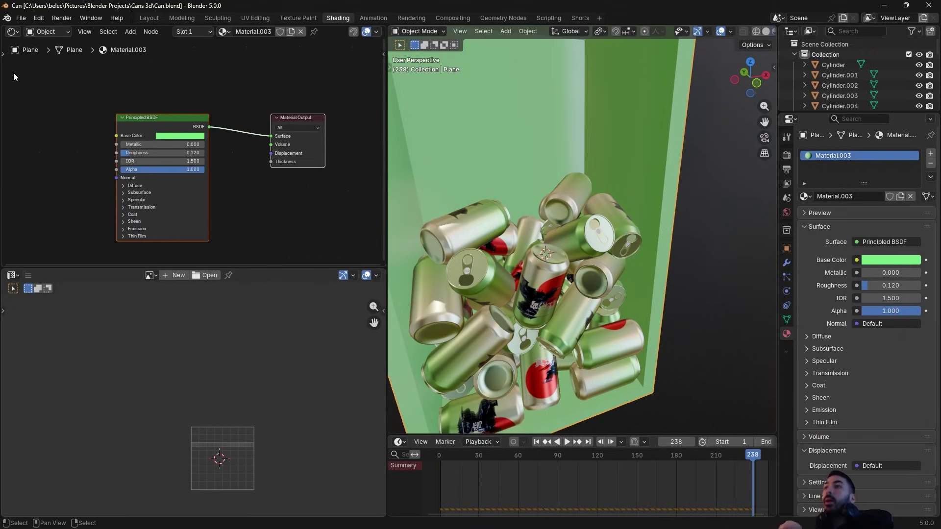
{"action": "left_click", "coordinate": [45, 31]}
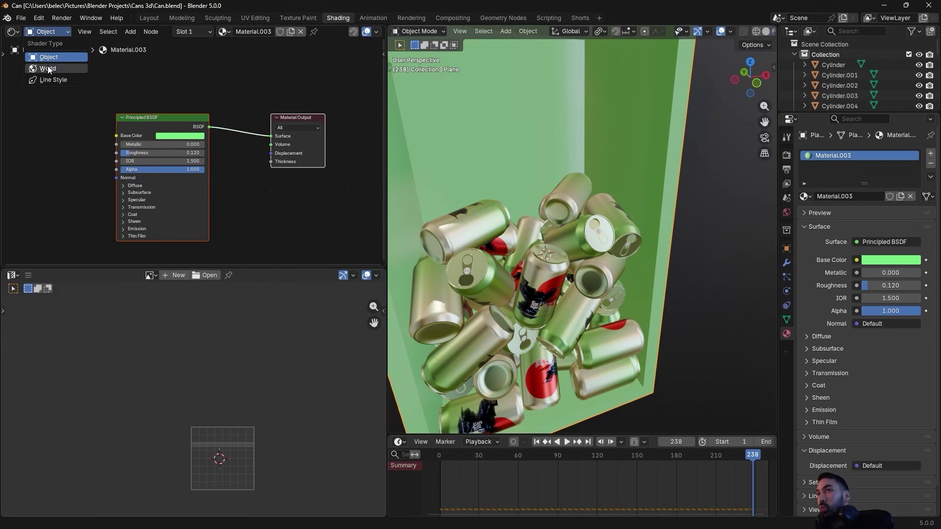
{"action": "left_click", "coordinate": [48, 70]}
{"action": "middle_click_drag", "start_coordinate": [209, 110], "coordinate": [254, 155]}
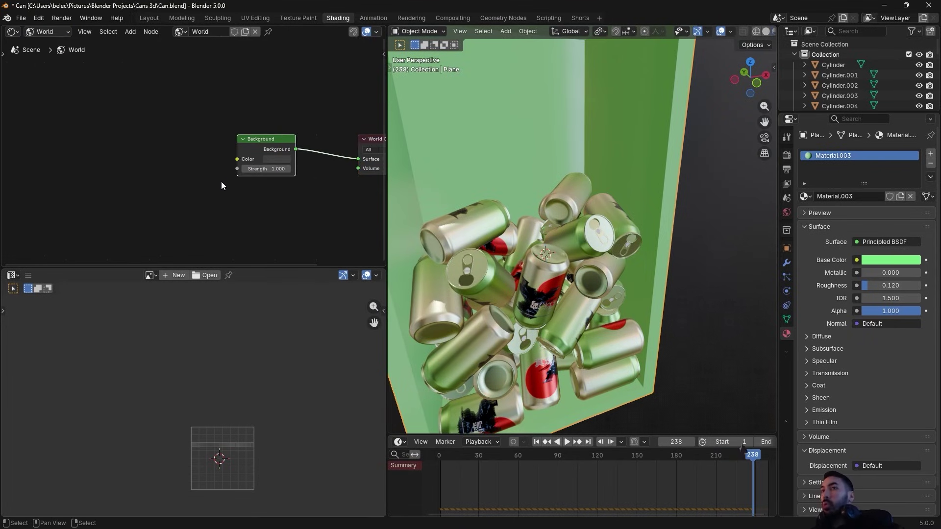
Add an Environment Texture node and connect its Color output to the Background node's Color input
{"action": "key", "text": "shift+a"}
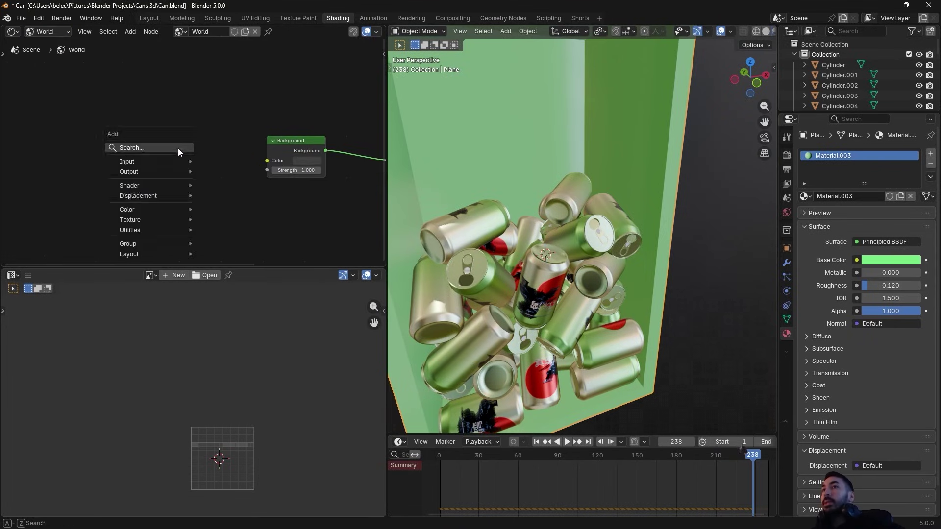
{"action": "left_click", "coordinate": [178, 149]}
{"action": "type", "text": "env"}
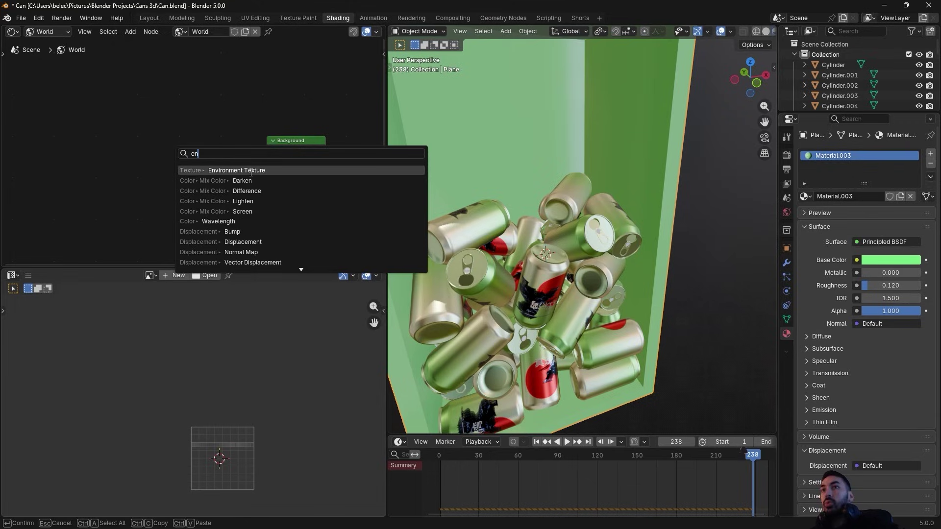
{"action": "key", "text": "Return"}
{"action": "left_click", "coordinate": [249, 186]}
{"action": "left_click_drag", "start_coordinate": [229, 160], "coordinate": [267, 160]}
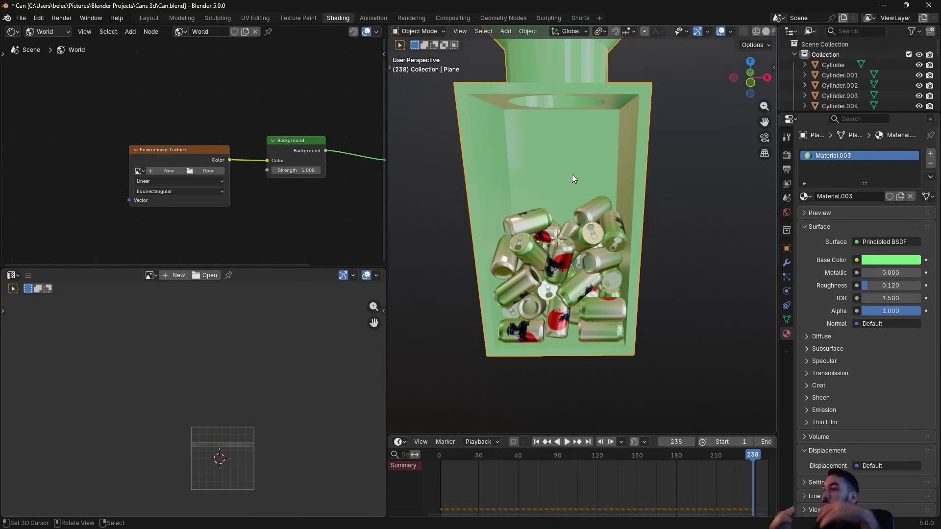
Switch to the browser, open Poly Haven's HDRIs page from the search results and browse the available environments
{"action": "left_click", "coordinate": [120, 520]}
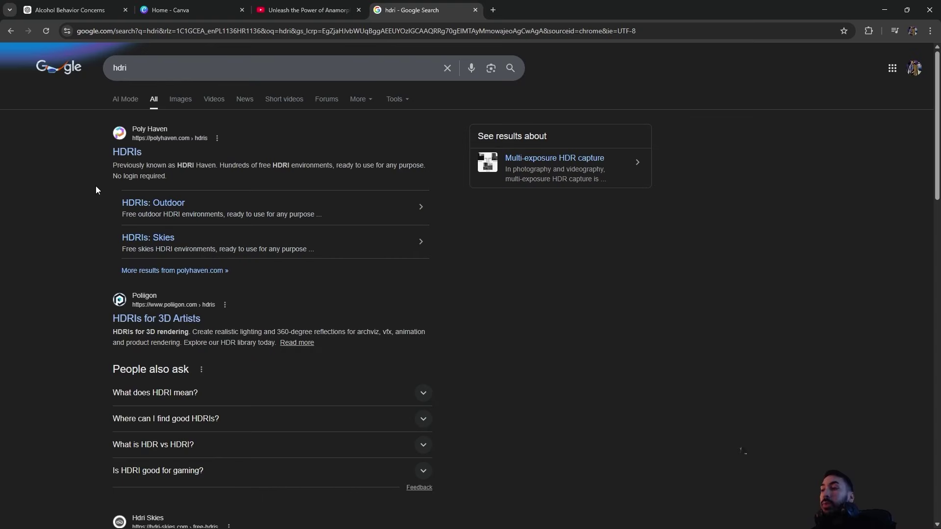
{"action": "left_click", "coordinate": [129, 154]}
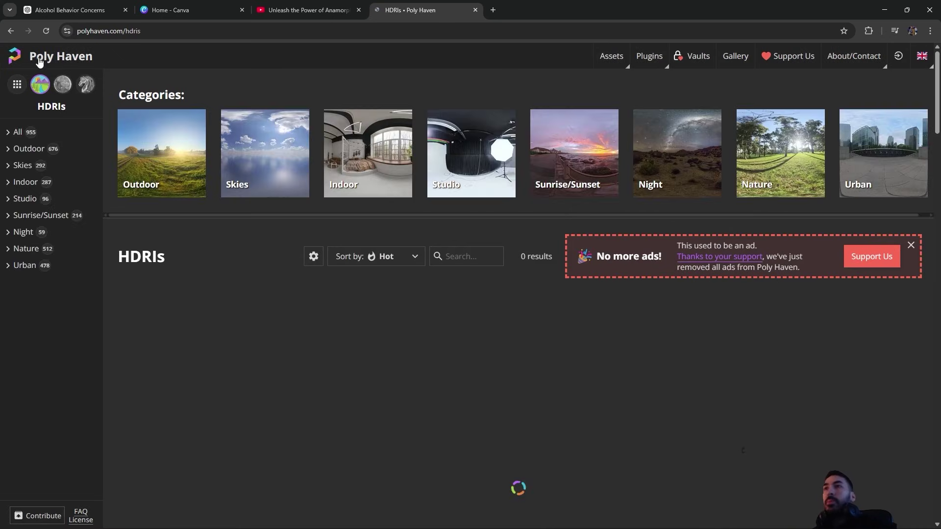
{"action": "scroll", "coordinate": [564, 319], "scroll_direction": "down", "scroll_amount": 10}
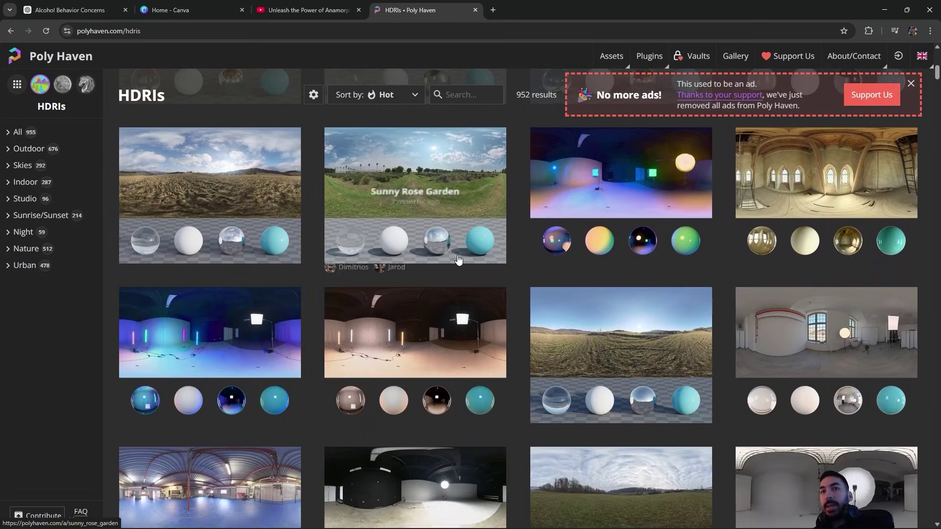
{"action": "scroll", "coordinate": [397, 247], "scroll_direction": "down", "scroll_amount": 10}
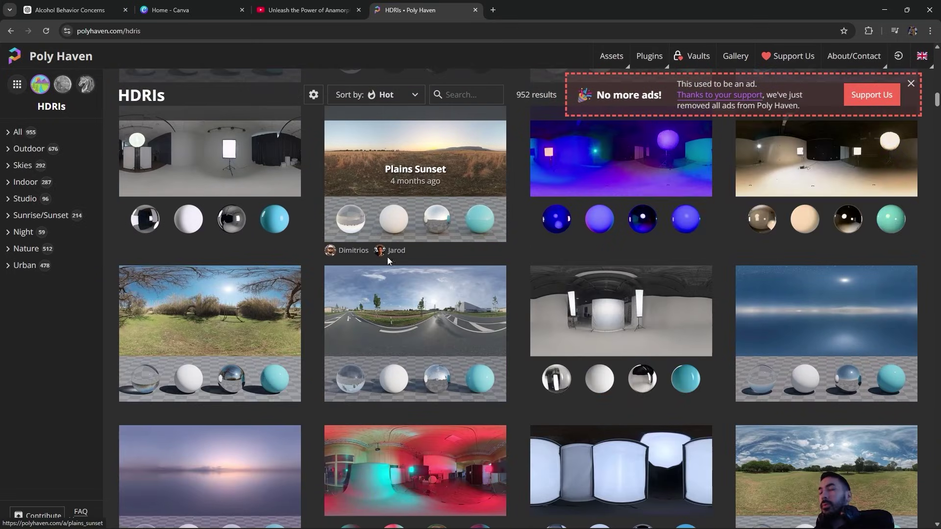
{"action": "scroll", "coordinate": [401, 283], "scroll_direction": "down", "scroll_amount": 2}
{"action": "scroll", "coordinate": [401, 282], "scroll_direction": "up", "scroll_amount": 20}
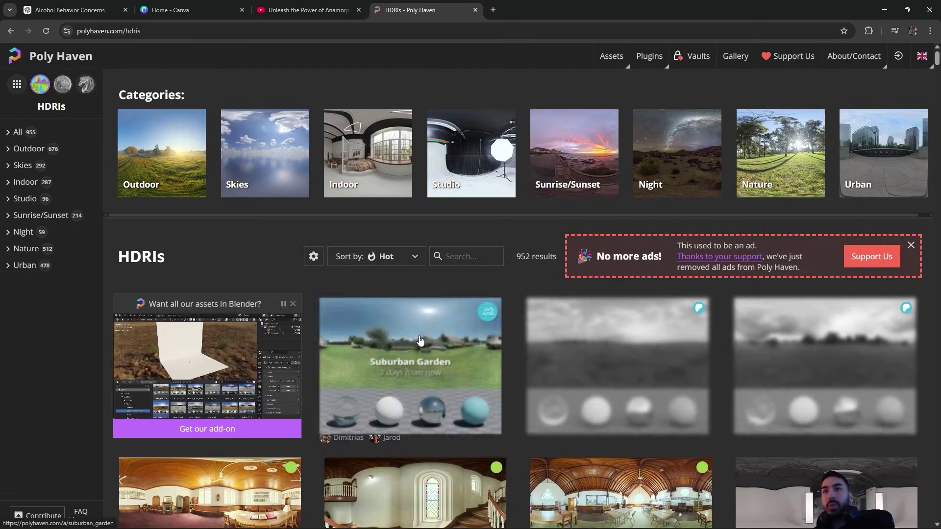
{"action": "scroll", "coordinate": [357, 412], "scroll_direction": "down", "scroll_amount": 2}
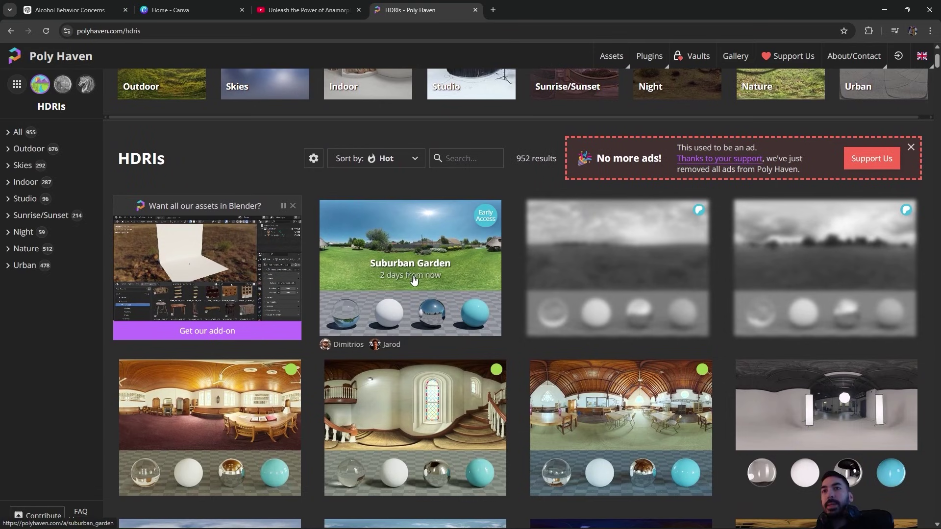
{"action": "left_click", "coordinate": [384, 283]}
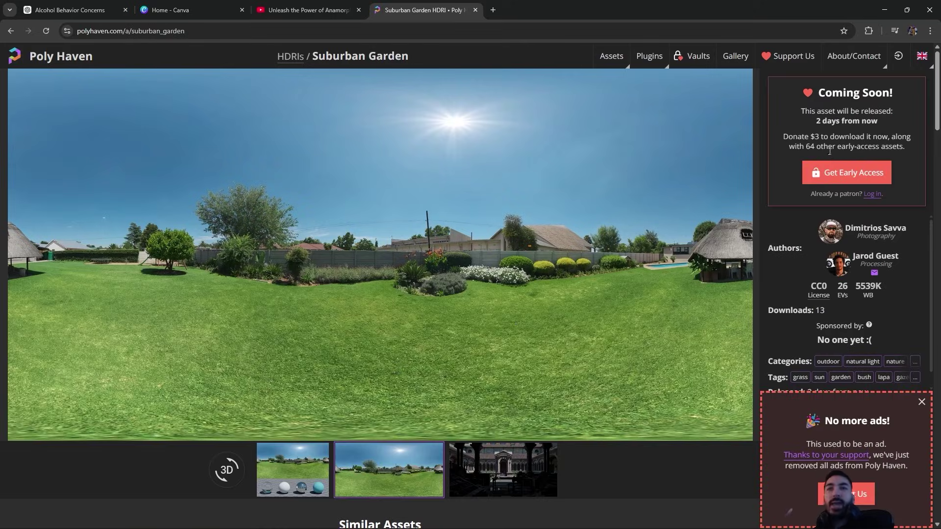
{"action": "key", "text": "alt+Left"}
{"action": "scroll", "coordinate": [429, 272], "scroll_direction": "down", "scroll_amount": 5}
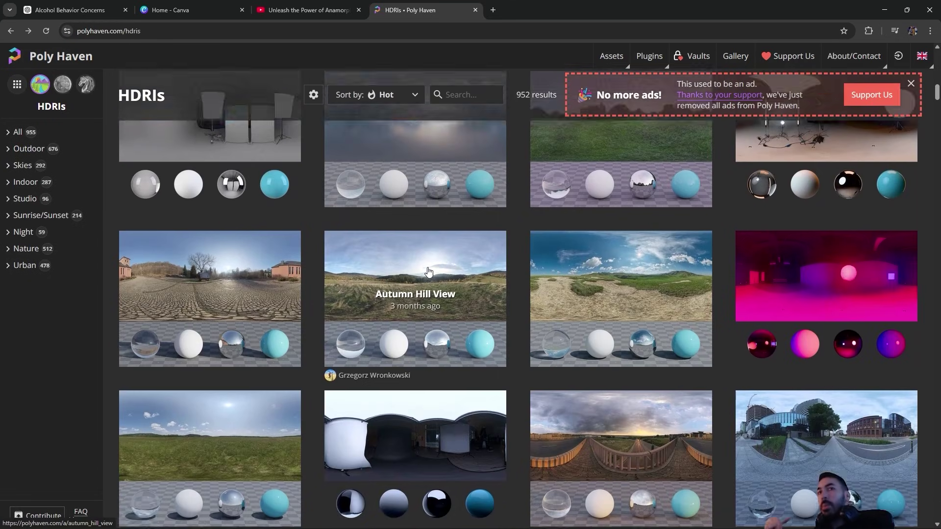
Open the Golden Gate Hills HDRI on Poly Haven and download it as a 4K EXR
{"action": "scroll", "coordinate": [429, 272], "scroll_direction": "down", "scroll_amount": 3}
{"action": "scroll", "coordinate": [431, 269], "scroll_direction": "up", "scroll_amount": 3}
{"action": "left_click", "coordinate": [587, 293]}
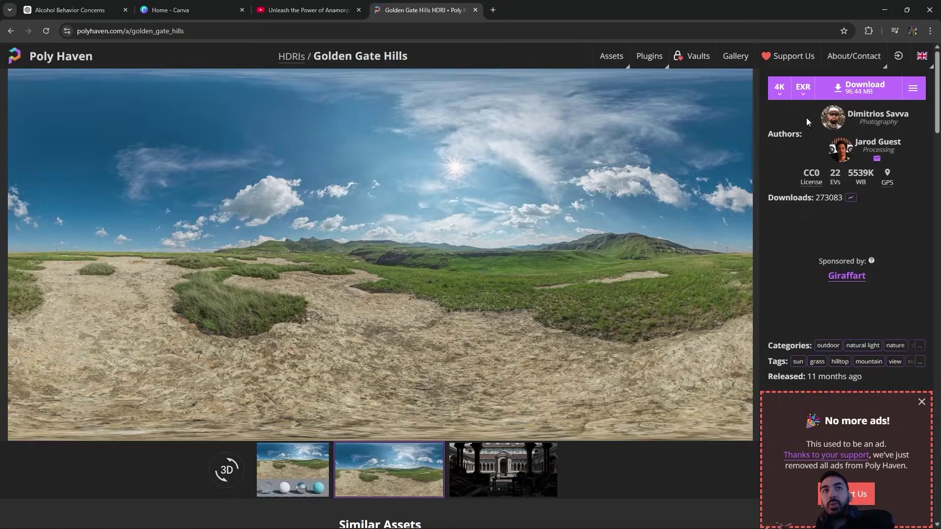
{"action": "left_click", "coordinate": [858, 88]}
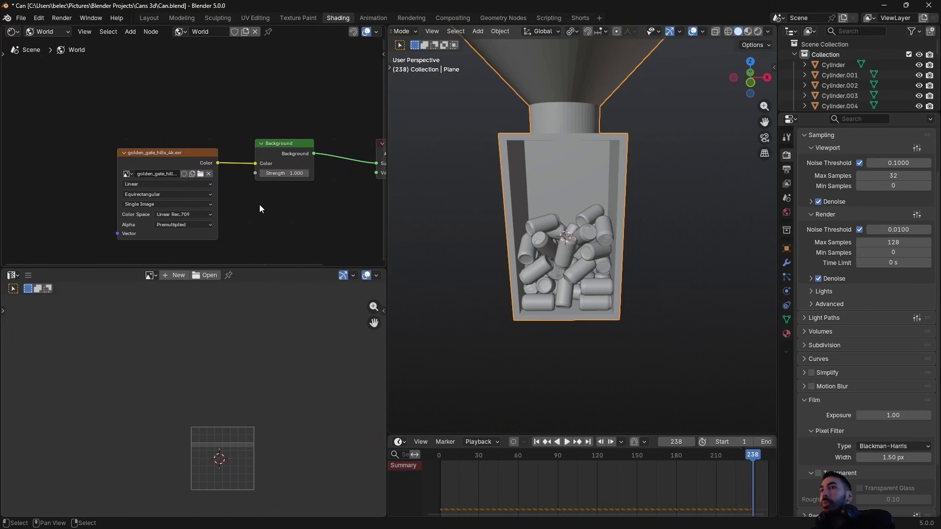
Switch the 3D viewport in Blender to rendered shading to display the cans lit by the HDRI
{"action": "left_click", "coordinate": [753, 33]}
{"action": "left_click", "coordinate": [758, 32]}
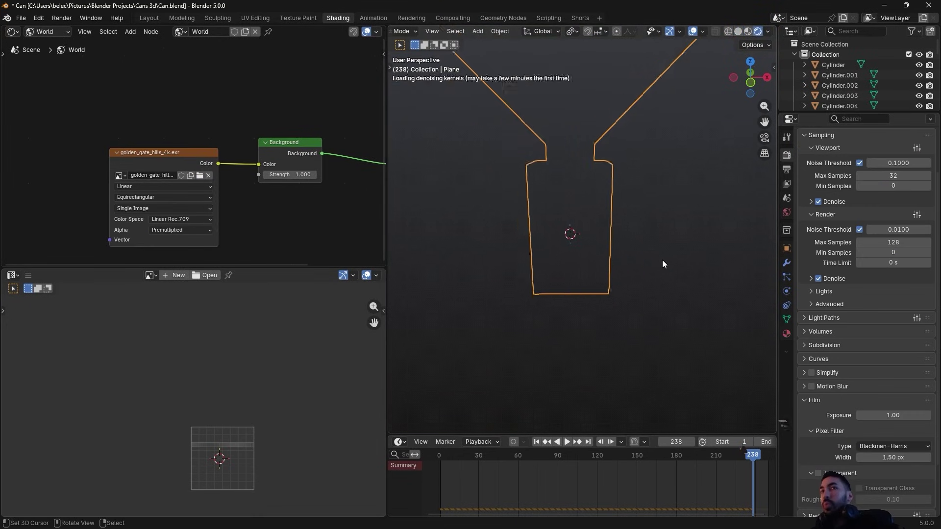
{"action": "mouse_move", "coordinate": [663, 260]}
{"action": "middle_mouse_down"}
{"action": "mouse_move", "coordinate": [618, 234]}
{"action": "mouse_move", "coordinate": [493, 226]}
{"action": "mouse_move", "coordinate": [607, 240]}
{"action": "mouse_move", "coordinate": [661, 262]}
{"action": "mouse_move", "coordinate": [617, 235]}
{"action": "mouse_move", "coordinate": [632, 228]}
{"action": "middle_mouse_up"}
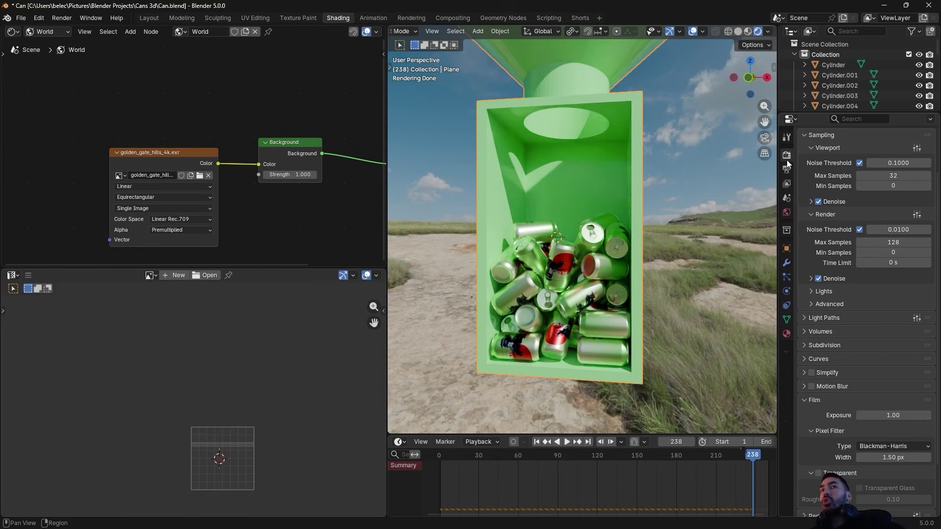
Enable the Transparent film option in the render settings to hide the HDRI background
{"action": "scroll", "coordinate": [815, 416], "scroll_direction": "down", "scroll_amount": 2}
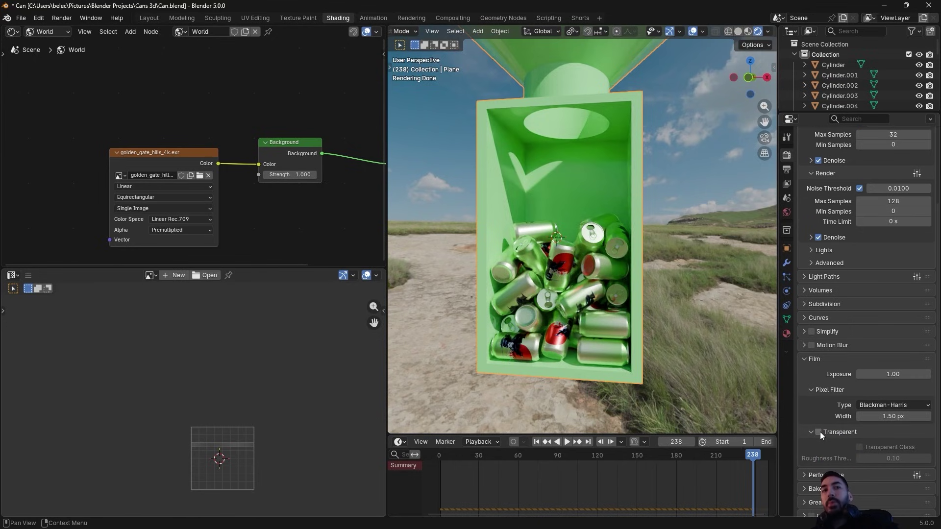
{"action": "left_click", "coordinate": [820, 432]}
{"action": "middle_click_drag", "start_coordinate": [657, 314], "coordinate": [620, 317]}
{"action": "key", "text": "a"}
{"action": "right_click", "coordinate": [620, 317]}
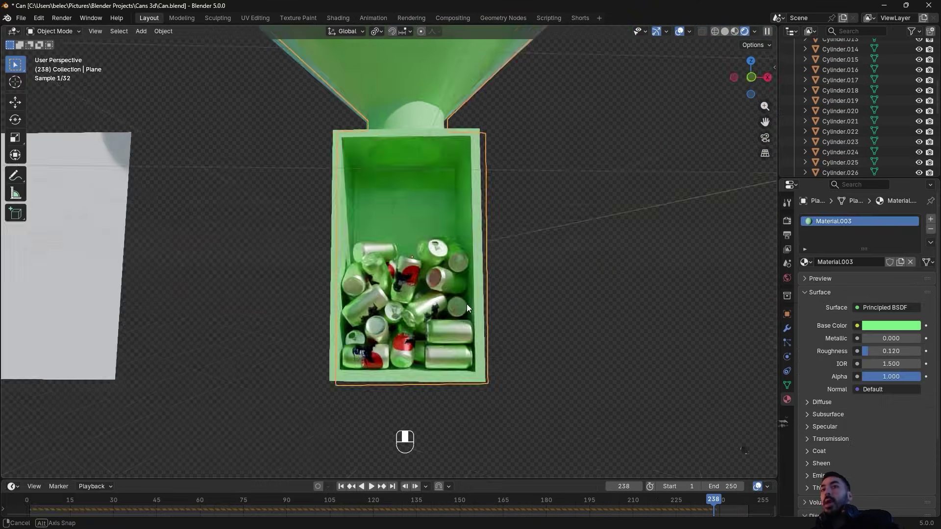
Examine the can-filled box and funnel from several angles to find a suitable camera view
{"action": "middle_click_drag", "start_coordinate": [421, 370], "coordinate": [371, 374]}
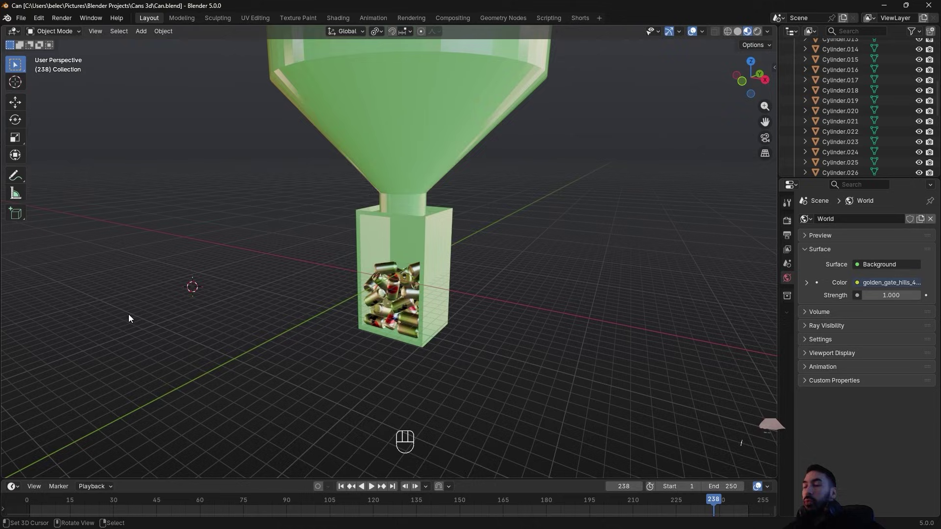
{"action": "middle_click_drag", "start_coordinate": [129, 318], "coordinate": [191, 311]}
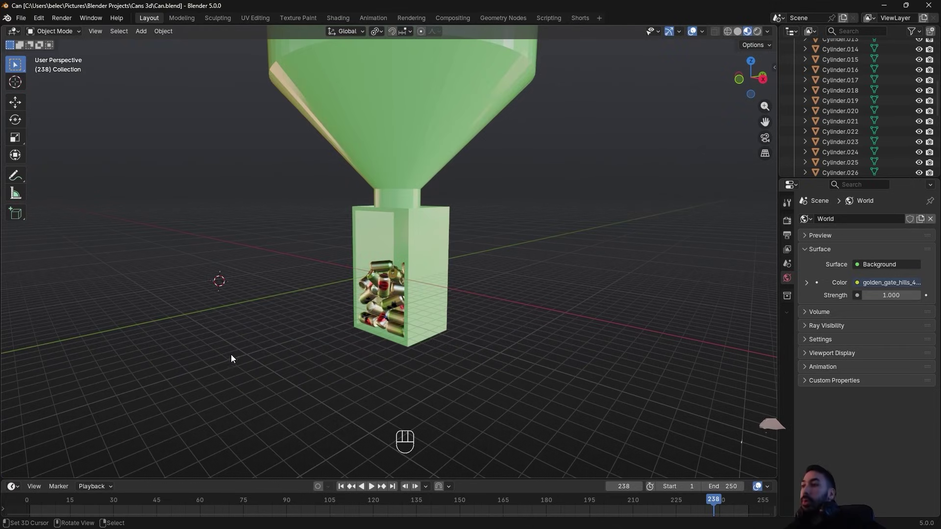
{"action": "middle_click_drag", "start_coordinate": [231, 355], "coordinate": [258, 355]}
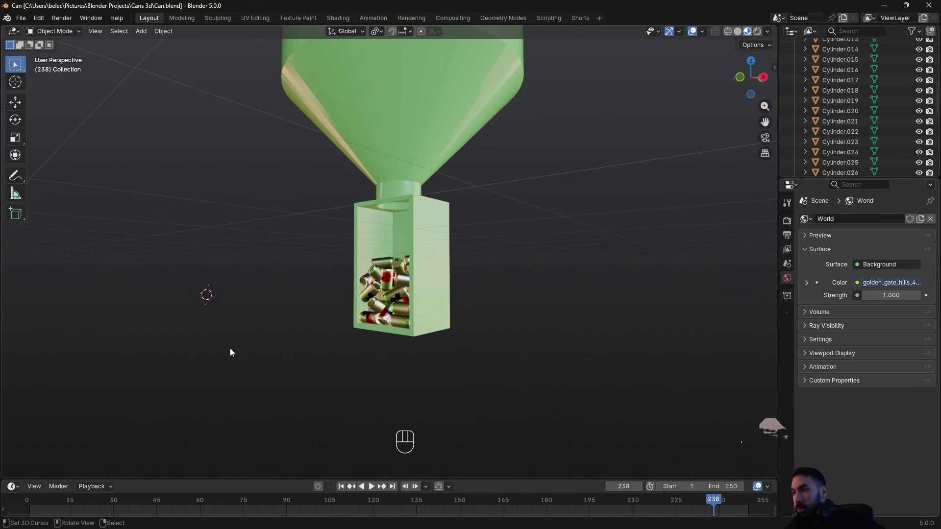
{"action": "middle_click_drag", "start_coordinate": [231, 353], "coordinate": [125, 317]}
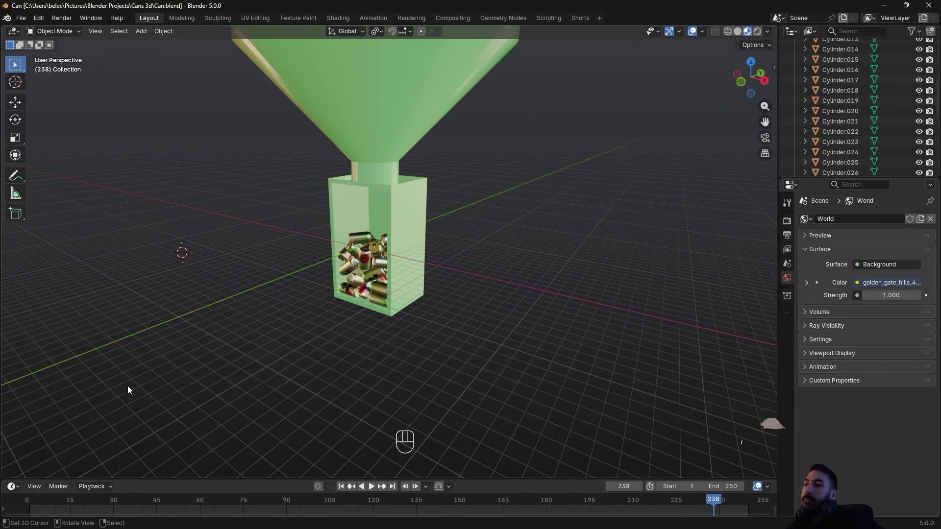
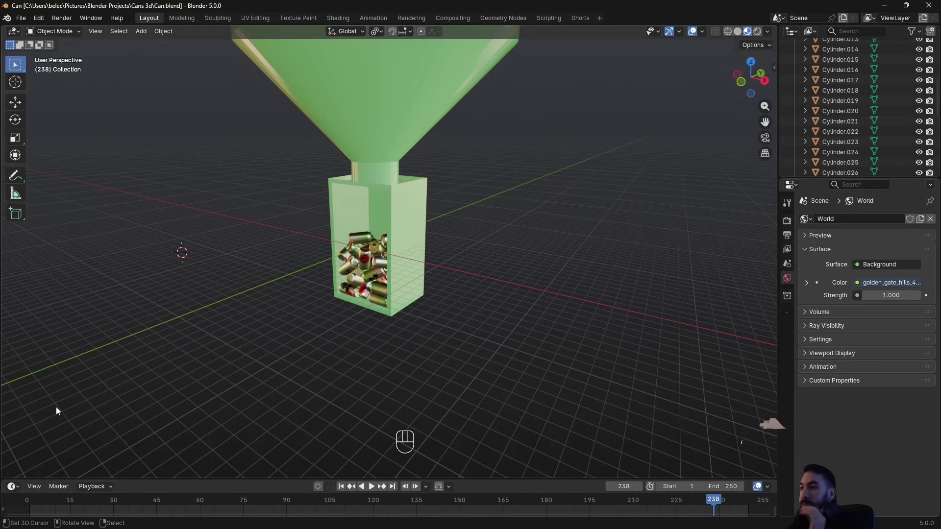
{"action": "middle_click_drag", "start_coordinate": [319, 313], "coordinate": [377, 285]}
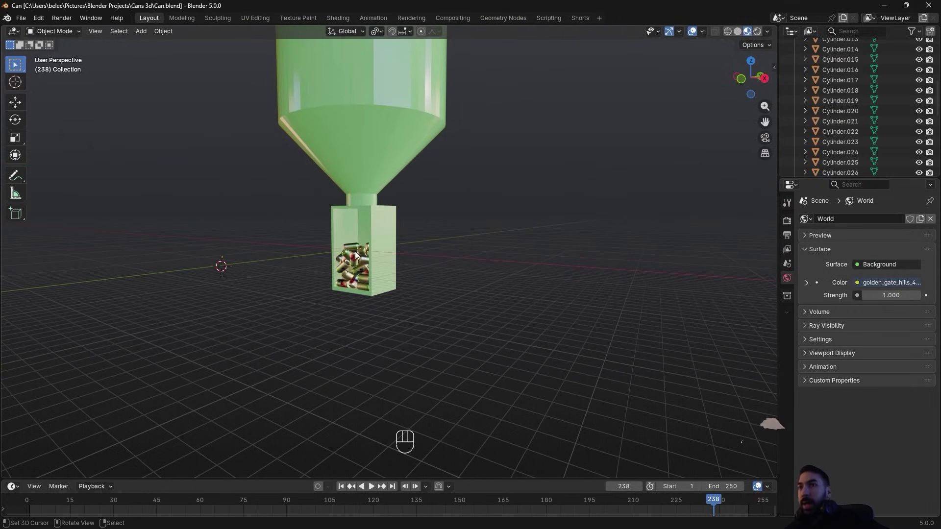
{"action": "right_click", "coordinate": [348, 239]}
{"action": "right_click", "coordinate": [458, 259]}
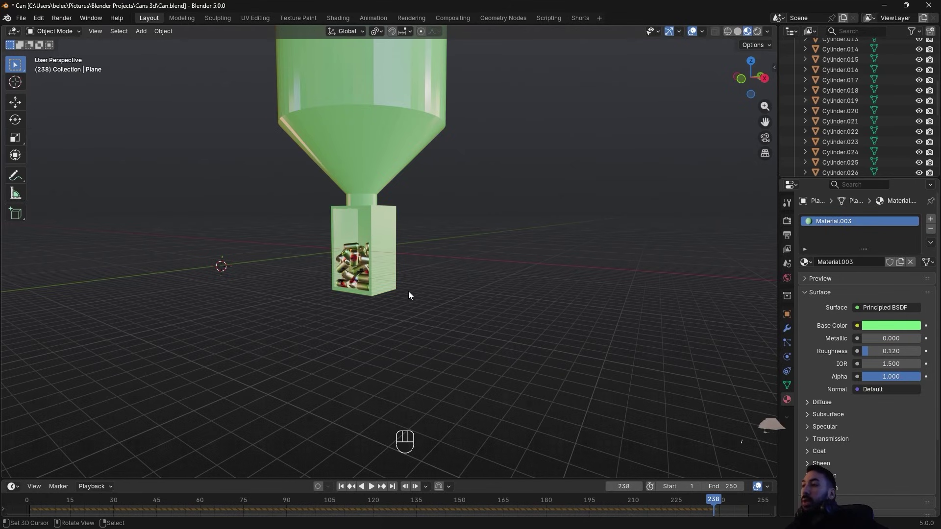
{"action": "middle_click_drag", "start_coordinate": [408, 291], "coordinate": [403, 308]}
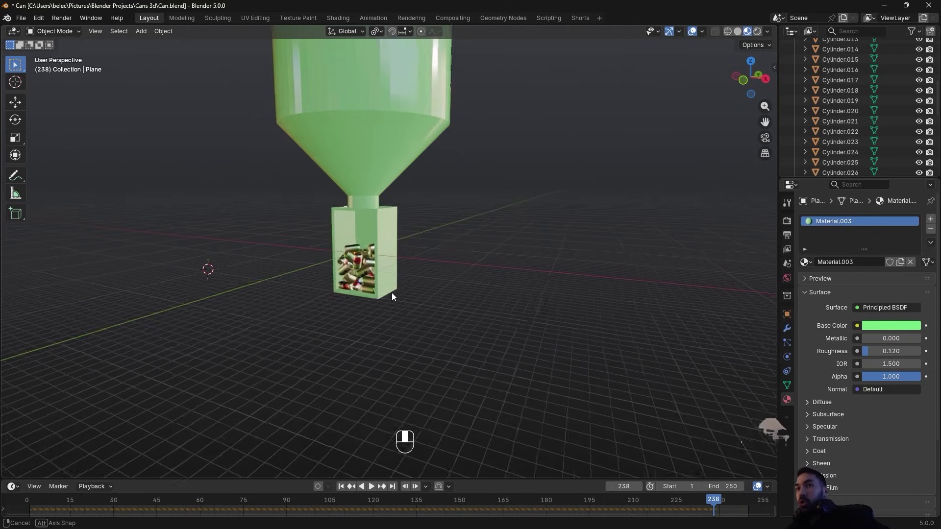
{"action": "right_click", "coordinate": [346, 267]}
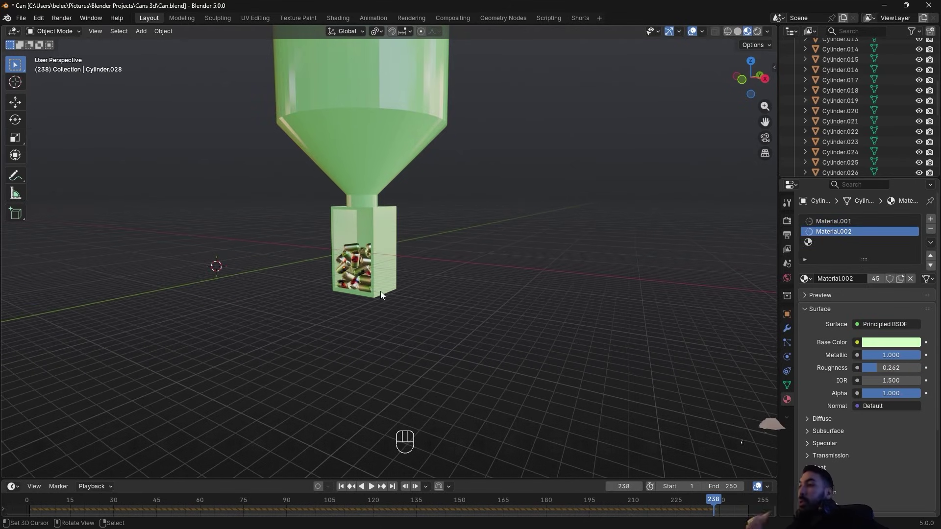
Add a camera and align it to the current view of the box and funnel
{"action": "middle_click_drag", "start_coordinate": [380, 291], "coordinate": [412, 287]}
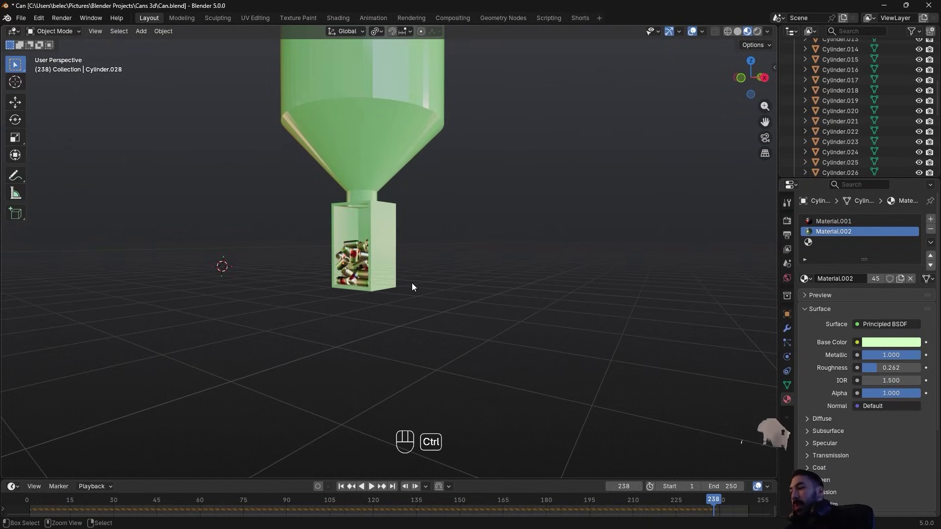
{"action": "key", "text": "ctrl+alt+KP_0"}
{"action": "key", "text": "shift+a"}
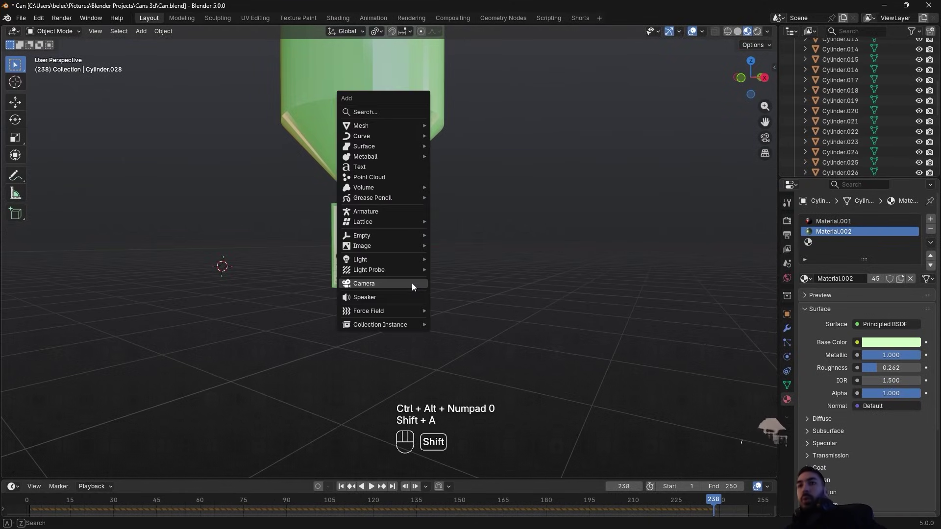
{"action": "left_click", "coordinate": [410, 285]}
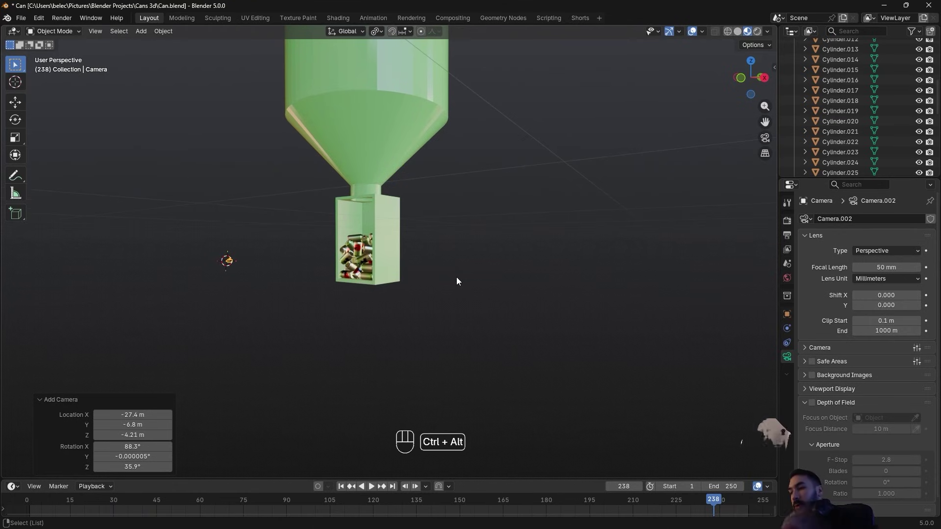
{"action": "key", "text": "ctrl+alt+KP_0"}
Move the camera back about 10.7 m along its local Z axis and shift it to centre the box in frame
{"action": "scroll", "coordinate": [461, 276], "scroll_direction": "down", "scroll_amount": 1}
{"action": "key", "text": "g"}
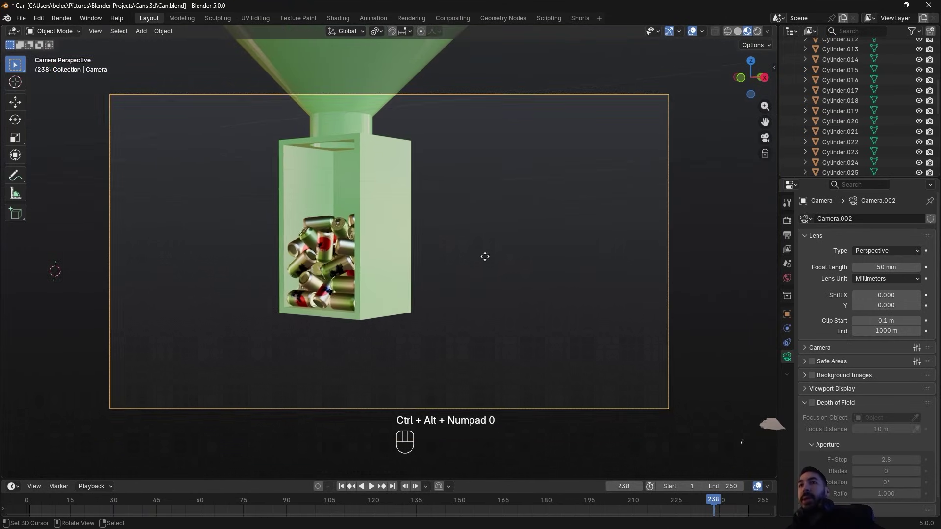
{"action": "left_click", "coordinate": [469, 251]}
{"action": "key", "text": "g"}
{"action": "key", "text": "z"}
{"action": "key", "text": "z"}
{"action": "left_click", "coordinate": [486, 360]}
{"action": "key", "text": "g"}
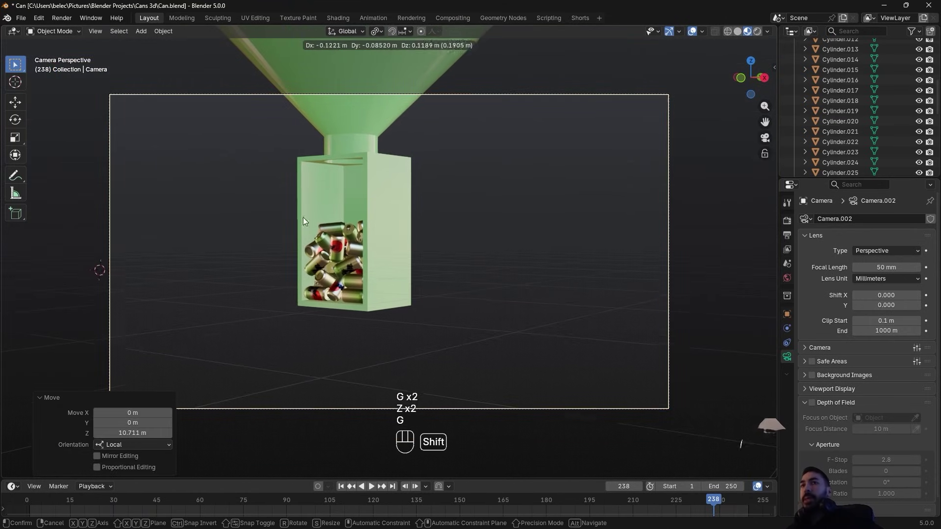
{"action": "left_click", "coordinate": [304, 218]}
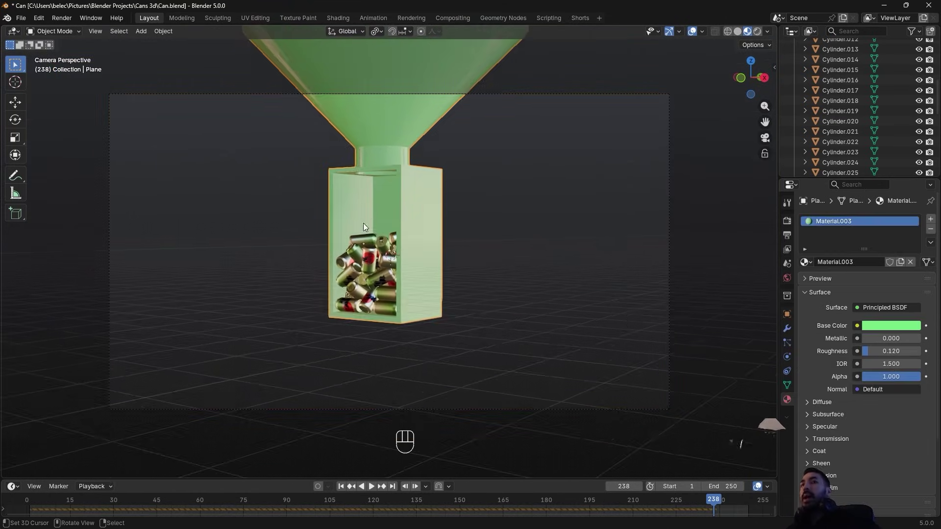
Save the project, render frame 238 through the camera as a still image, and open the image commands for the render
{"action": "scroll", "coordinate": [365, 224], "scroll_direction": "down", "scroll_amount": 1}
{"action": "key", "text": "ctrl+s"}
{"action": "key", "text": "ctrl+s"}
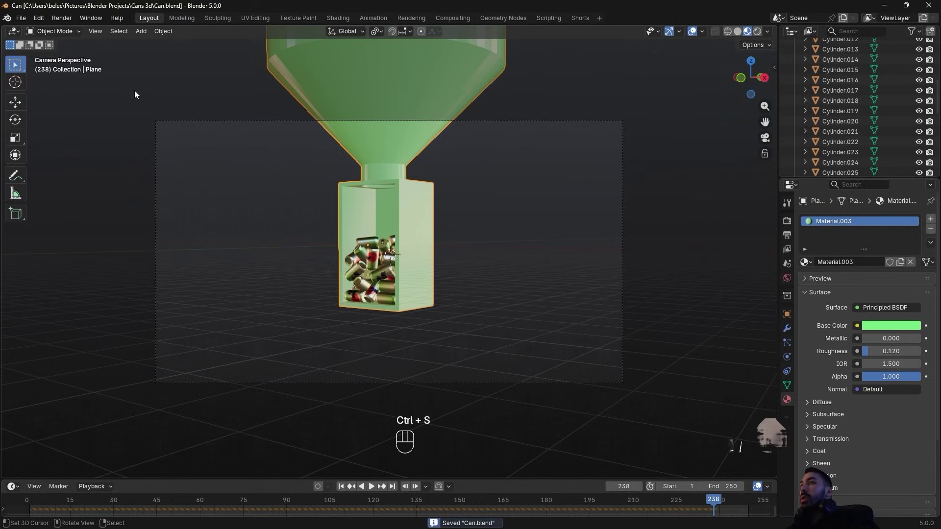
{"action": "left_click", "coordinate": [63, 19]}
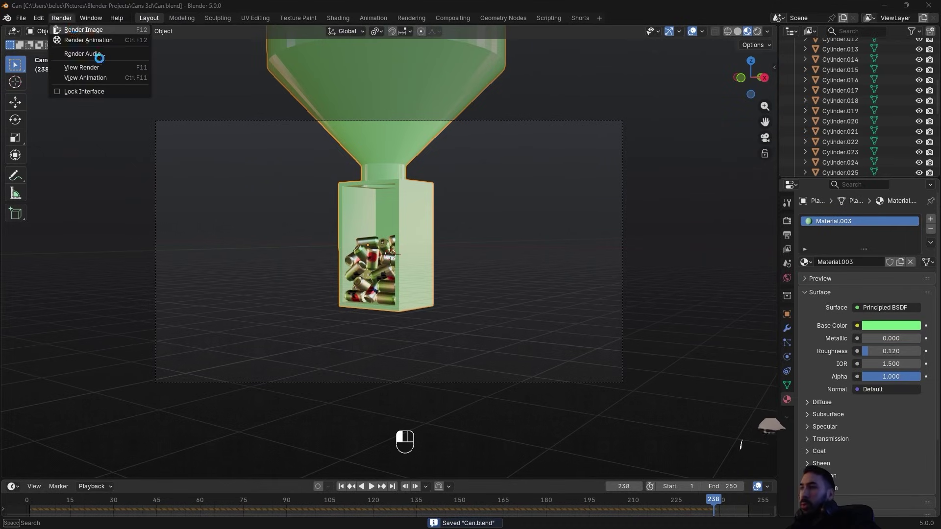
{"action": "left_click", "coordinate": [84, 30]}
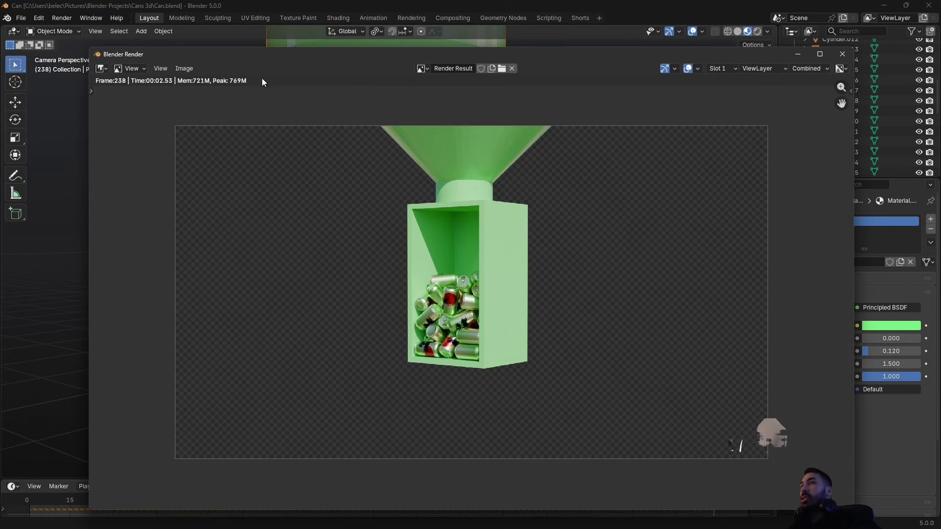
{"action": "left_click", "coordinate": [186, 69]}
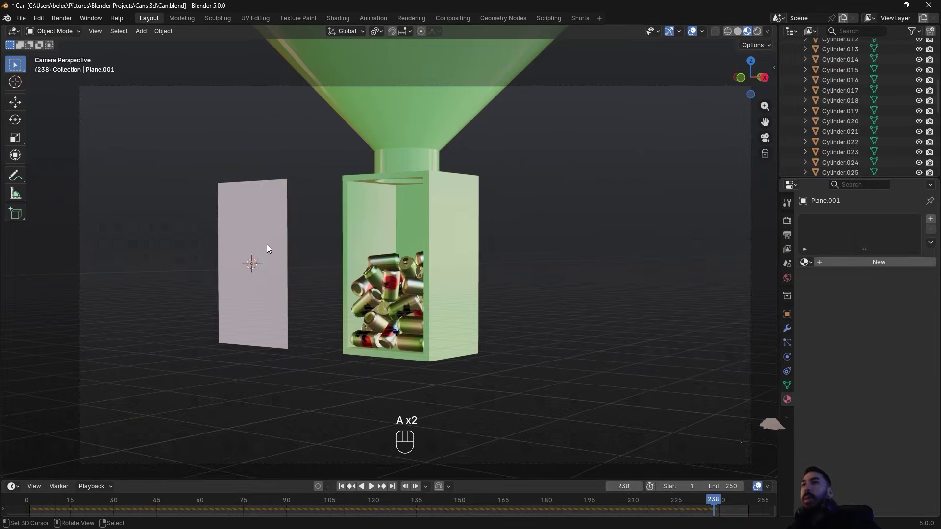
Move the upright plane 15 m along global X onto the box's front opening and check its fit in wireframe
{"action": "key", "text": "g"}
{"action": "key", "text": "x"}
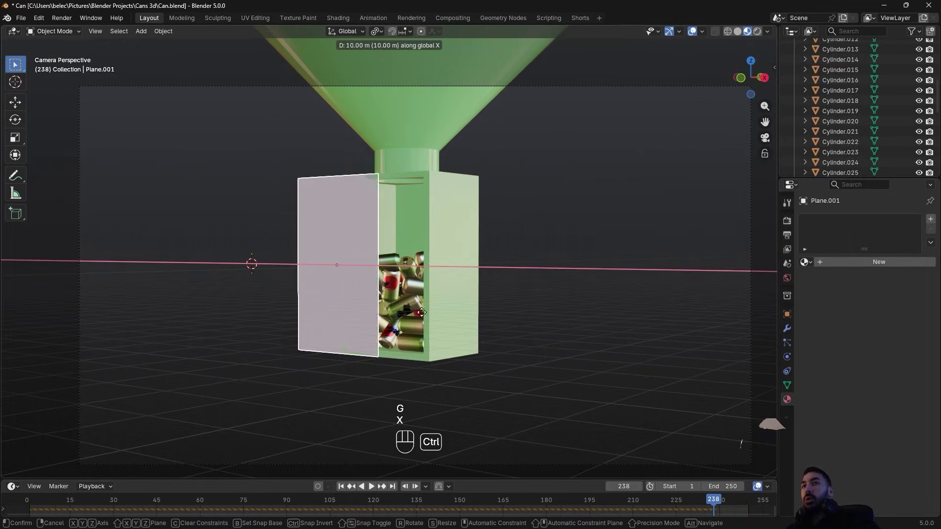
{"action": "left_click", "coordinate": [458, 317]}
{"action": "key", "text": "alt+z"}
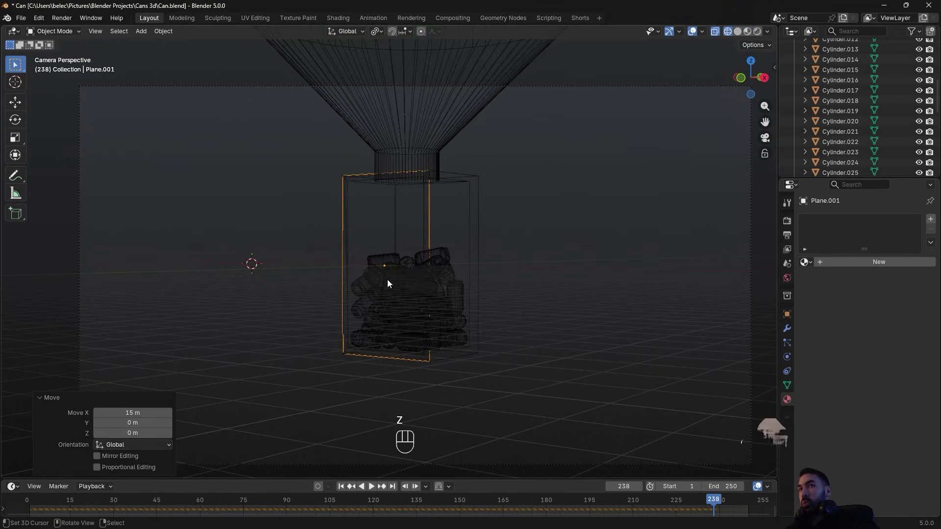
{"action": "key", "text": "alt+z"}
{"action": "scroll", "coordinate": [387, 255], "scroll_direction": "down", "scroll_amount": 3}
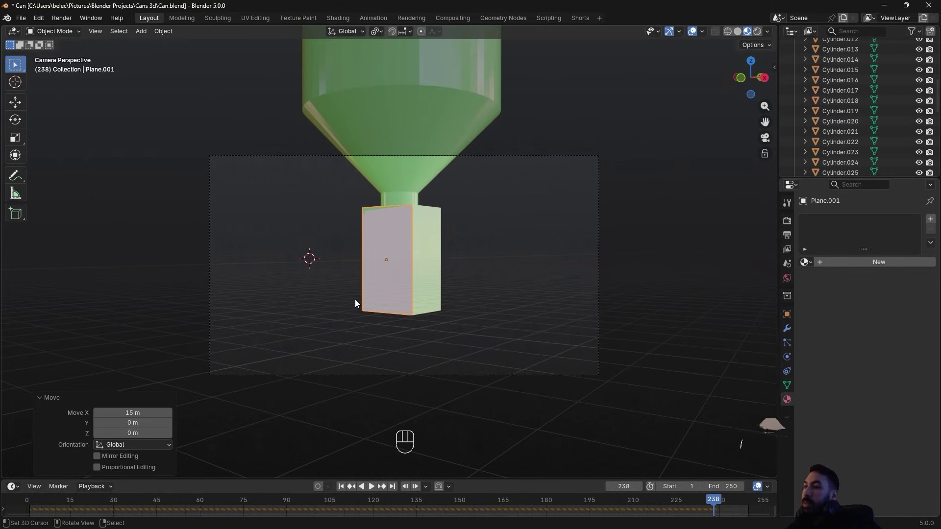
{"action": "scroll", "coordinate": [348, 337], "scroll_direction": "up", "scroll_amount": 2}
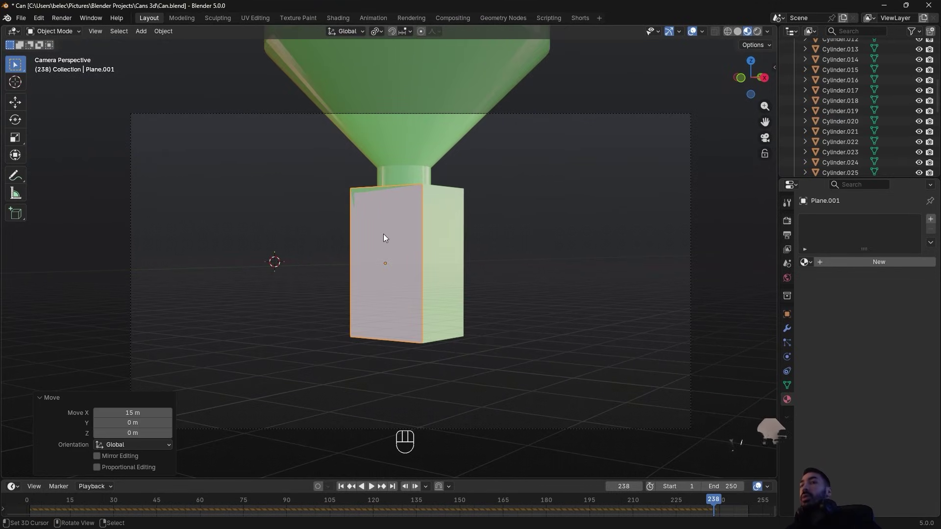
Create a material for the plane with the cans.png texture feeding Base Color, and preview it through the camera
{"action": "left_click", "coordinate": [339, 18]}
{"action": "left_click", "coordinate": [257, 32]}
{"action": "left_click_drag", "start_coordinate": [72, 116], "coordinate": [176, 109]}
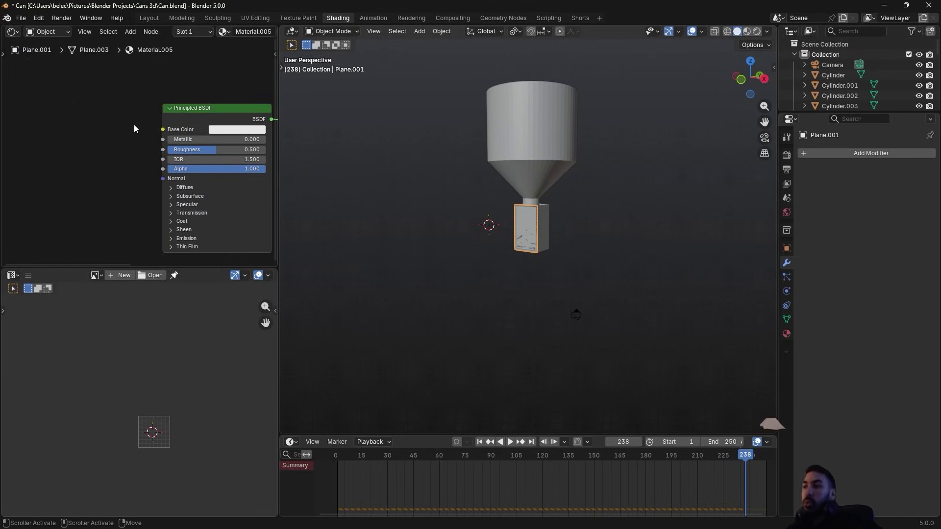
{"action": "left_click_drag", "start_coordinate": [0, 113], "coordinate": [167, 129]}
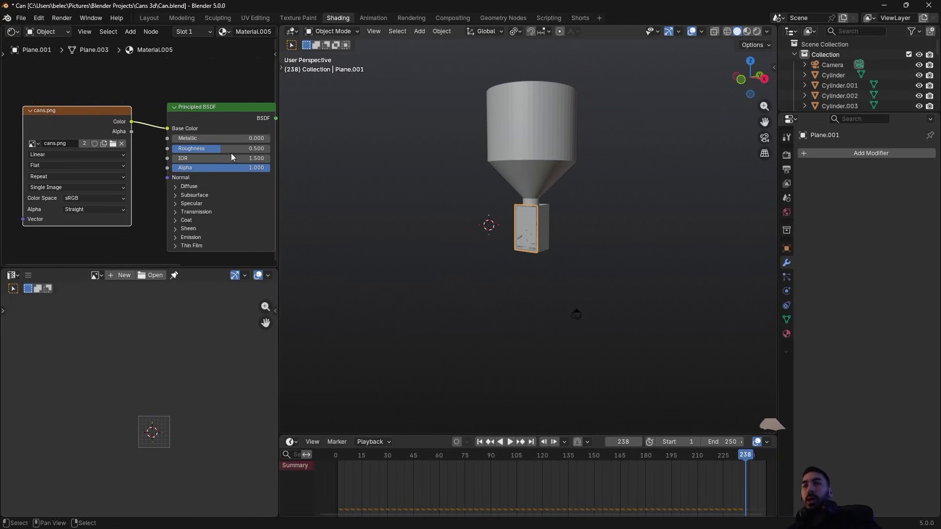
{"action": "key", "text": "KP_0"}
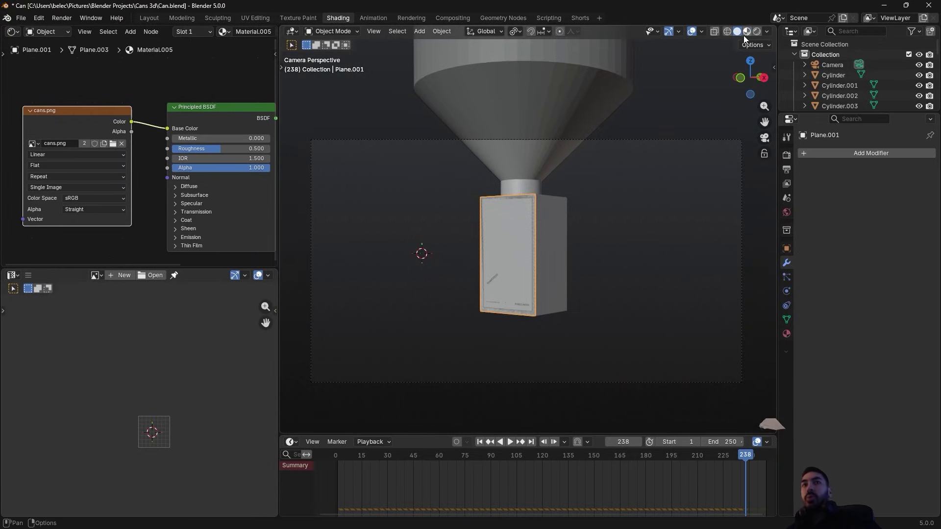
{"action": "left_click", "coordinate": [747, 31]}
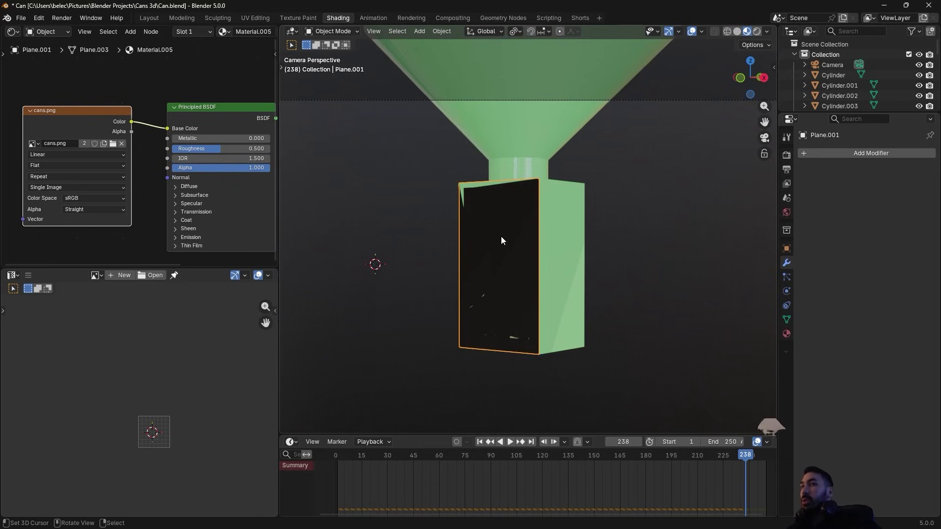
{"action": "scroll", "coordinate": [500, 238], "scroll_direction": "up", "scroll_amount": 1}
Return to the Layout workspace and add a UV Project modifier to the plane covering the box opening
{"action": "key", "text": "Tab"}
{"action": "left_click", "coordinate": [158, 18]}
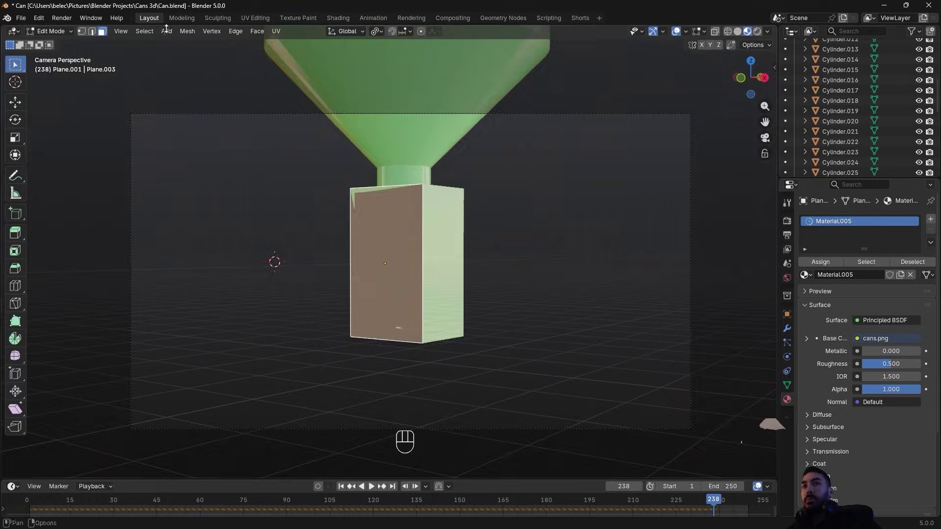
{"action": "middle_click_drag", "start_coordinate": [442, 275], "coordinate": [466, 270]}
{"action": "left_click", "coordinate": [787, 328]}
{"action": "key", "text": "Tab"}
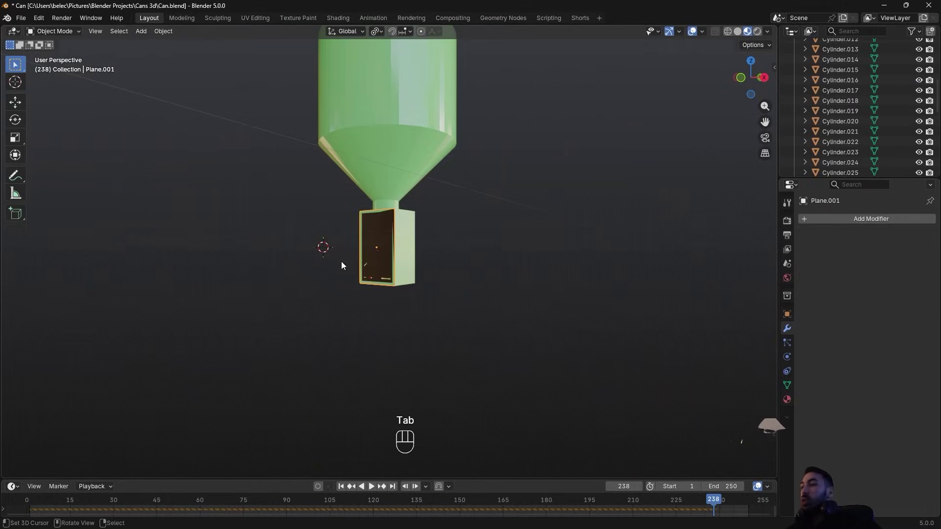
{"action": "middle_click_drag", "start_coordinate": [466, 278], "coordinate": [408, 316]}
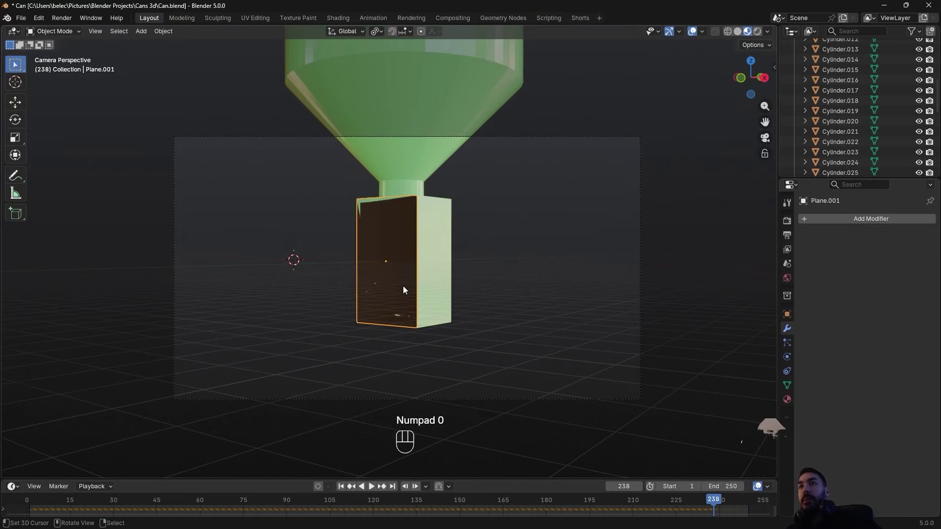
{"action": "key", "text": "Tab"}
{"action": "key", "text": "a"}
{"action": "key", "text": "Tab"}
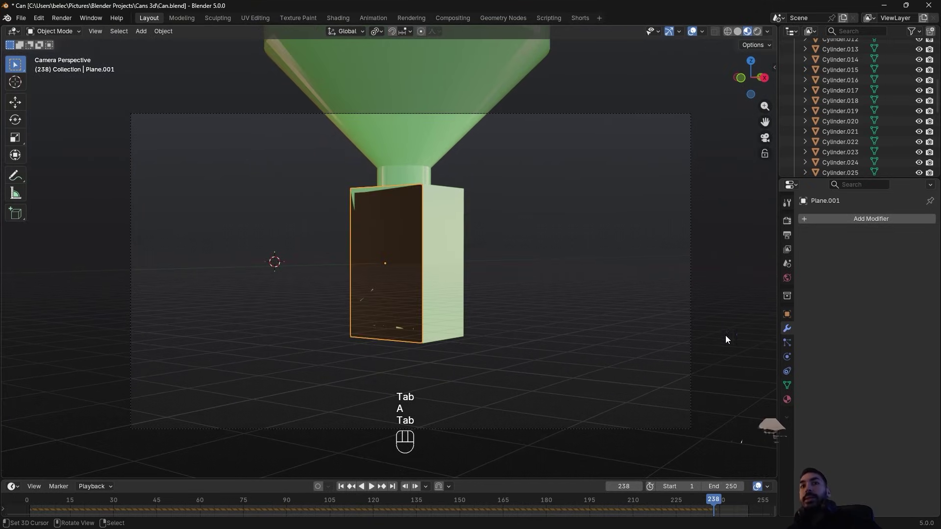
{"action": "left_click", "coordinate": [840, 220]}
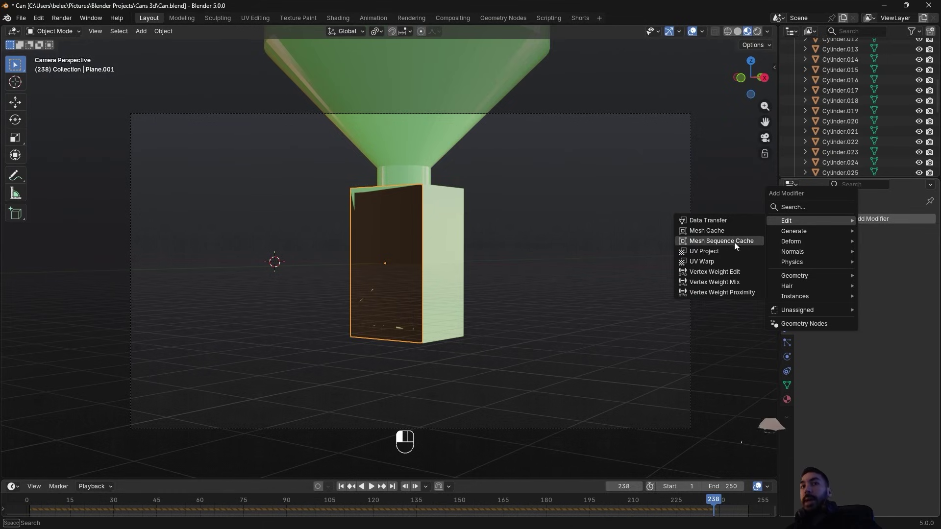
{"action": "left_click", "coordinate": [719, 251]}
Unwrap the plane with the Angle Based method and assign UVMap as the UV Project modifier's map
{"action": "key", "text": "Tab"}
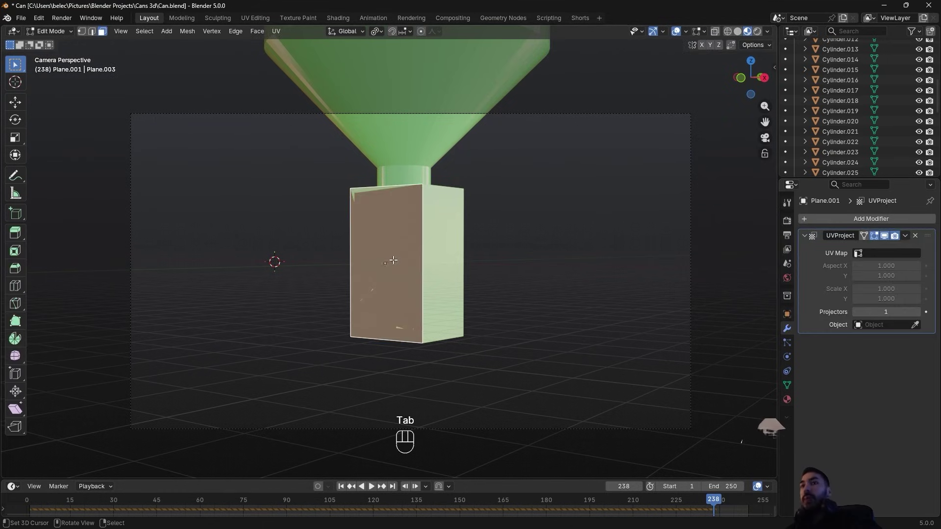
{"action": "key", "text": "u"}
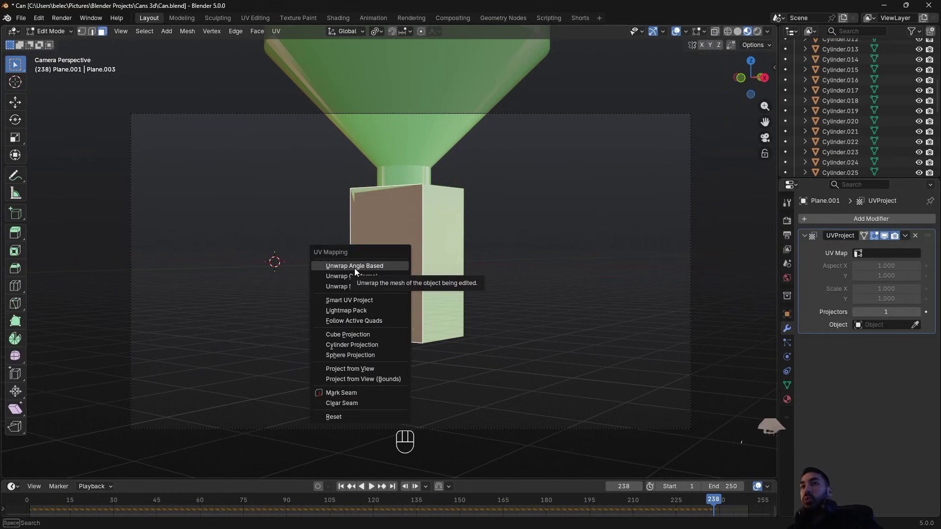
{"action": "left_click", "coordinate": [354, 269]}
{"action": "left_click", "coordinate": [878, 253]}
{"action": "left_click", "coordinate": [839, 270]}
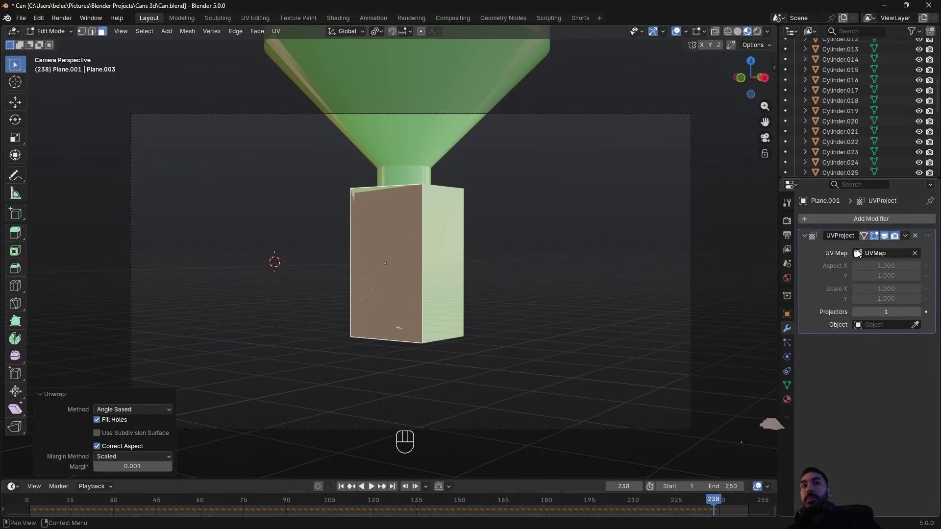
Assign the Camera as the UV Project modifier's projector object and set its aspect to X 1920 and Y 1080
{"action": "key", "text": "Tab"}
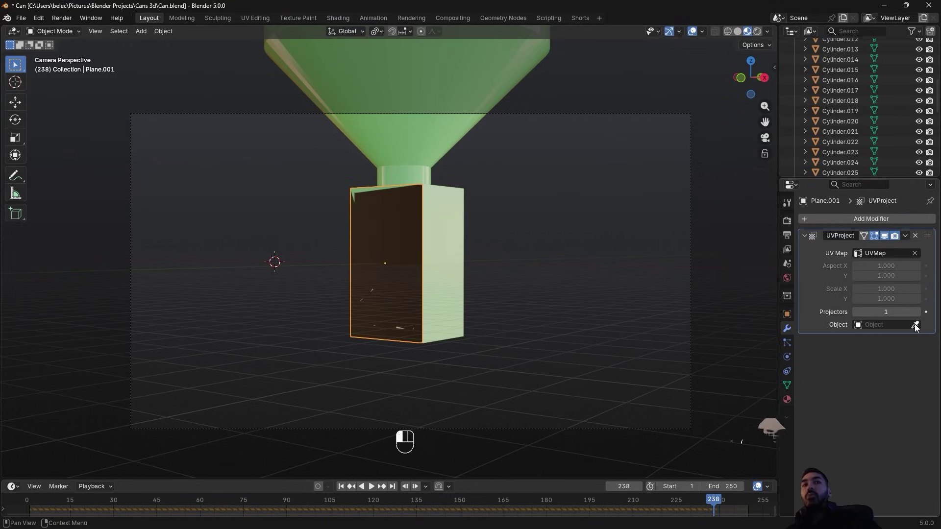
{"action": "left_click", "coordinate": [619, 113]}
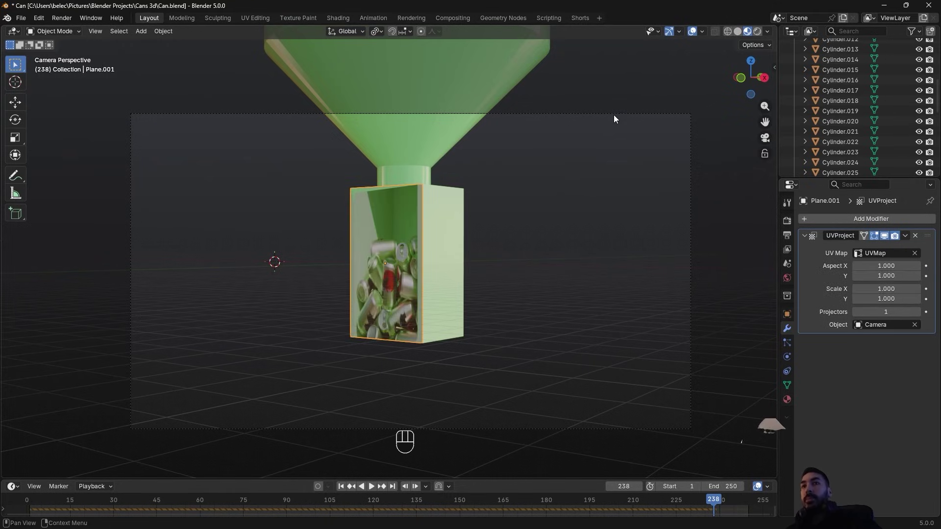
{"action": "left_click", "coordinate": [883, 265]}
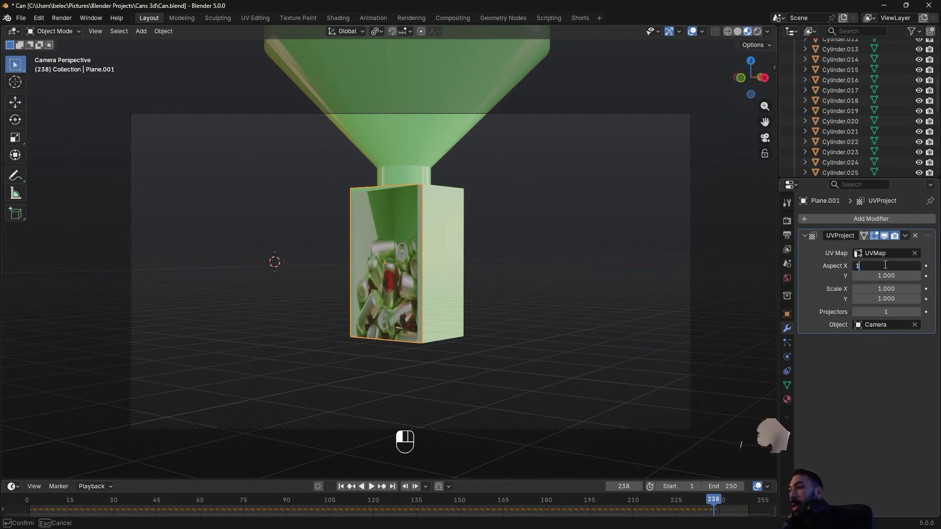
{"action": "type", "text": "1920"}
{"action": "key", "text": "Tab"}
{"action": "type", "text": "1080"}
{"action": "key", "text": "Return"}
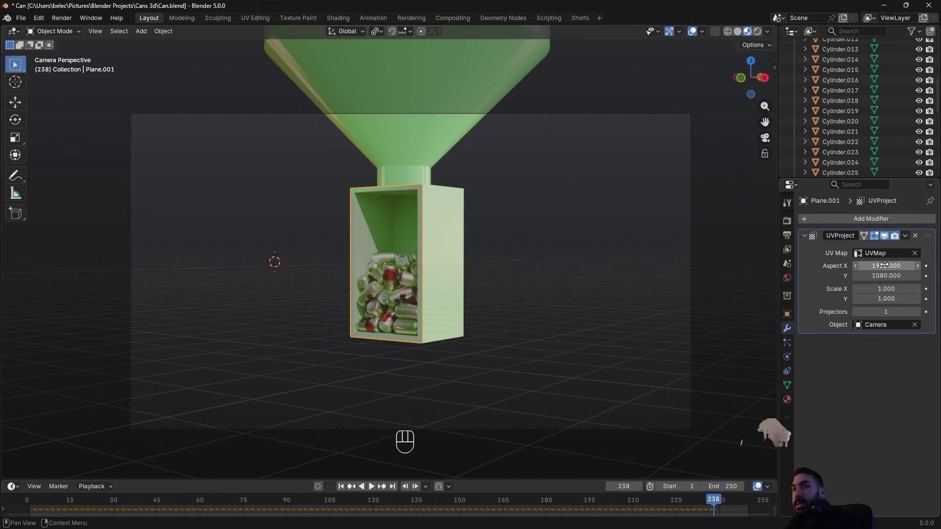
{"action": "key", "text": "a"}
{"action": "key", "text": "a"}
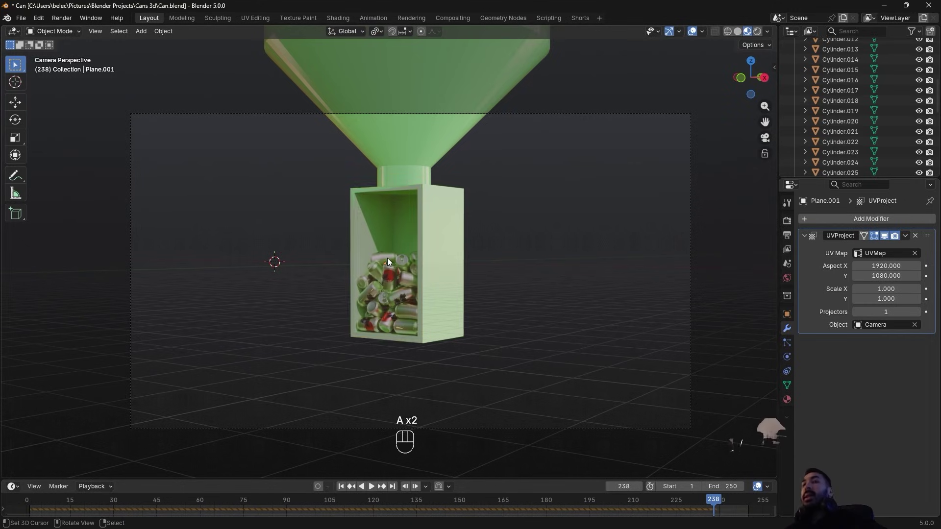
{"action": "scroll", "coordinate": [409, 276], "scroll_direction": "up", "scroll_amount": 1}
{"action": "key", "text": "g"}
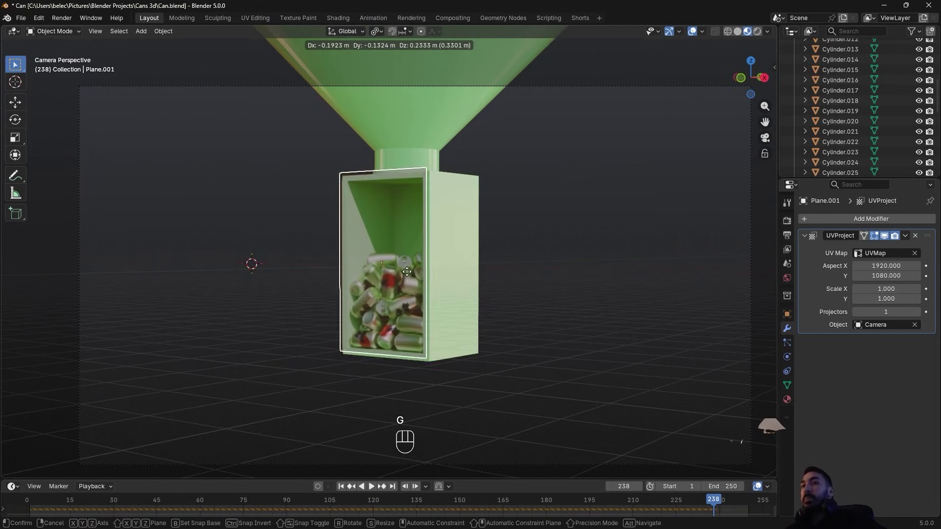
{"action": "right_click", "coordinate": [407, 271]}
Add a centred horizontal loop cut across the plane covering the box opening
{"action": "scroll", "coordinate": [426, 351], "scroll_direction": "up", "scroll_amount": 2}
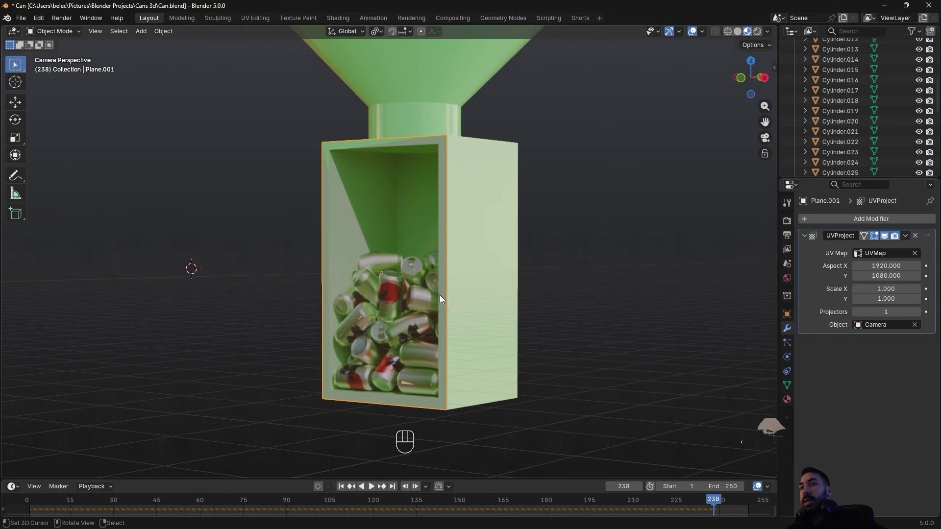
{"action": "key", "text": "Tab"}
{"action": "key", "text": "ctrl+r"}
{"action": "right_click", "coordinate": [458, 280]}
{"action": "key", "text": "a"}
{"action": "key", "text": "a"}
{"action": "key", "text": "ctrl+r"}
{"action": "left_click", "coordinate": [475, 268]}
{"action": "right_click", "coordinate": [483, 267]}
Subdivide the whole plane five times with one cut each and return to Object Mode
{"action": "key", "text": "a"}
{"action": "key", "text": "w"}
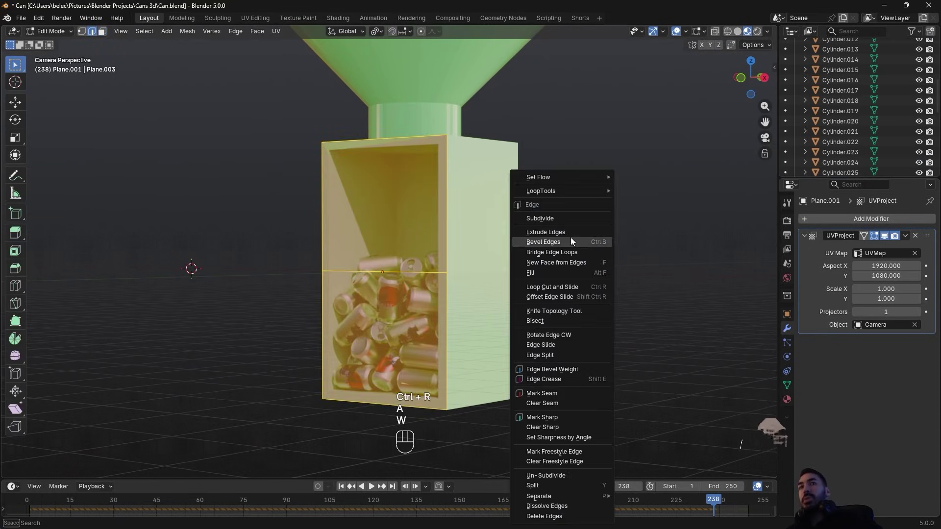
{"action": "left_click", "coordinate": [557, 217]}
{"action": "key", "text": "w"}
{"action": "left_click", "coordinate": [557, 216]}
{"action": "key", "text": "w"}
{"action": "left_click", "coordinate": [557, 217]}
{"action": "key", "text": "w"}
{"action": "left_click", "coordinate": [557, 217]}
{"action": "key", "text": "w"}
{"action": "left_click", "coordinate": [557, 217]}
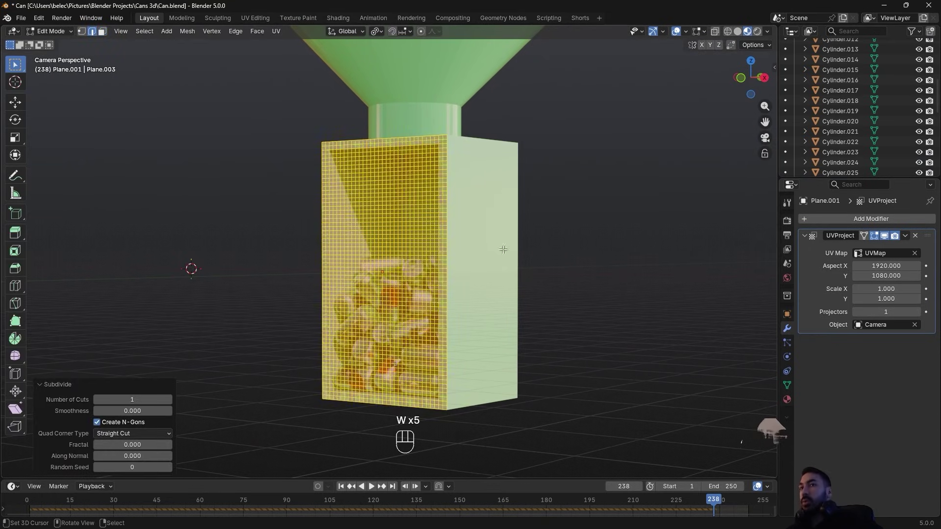
{"action": "key", "text": "Tab"}
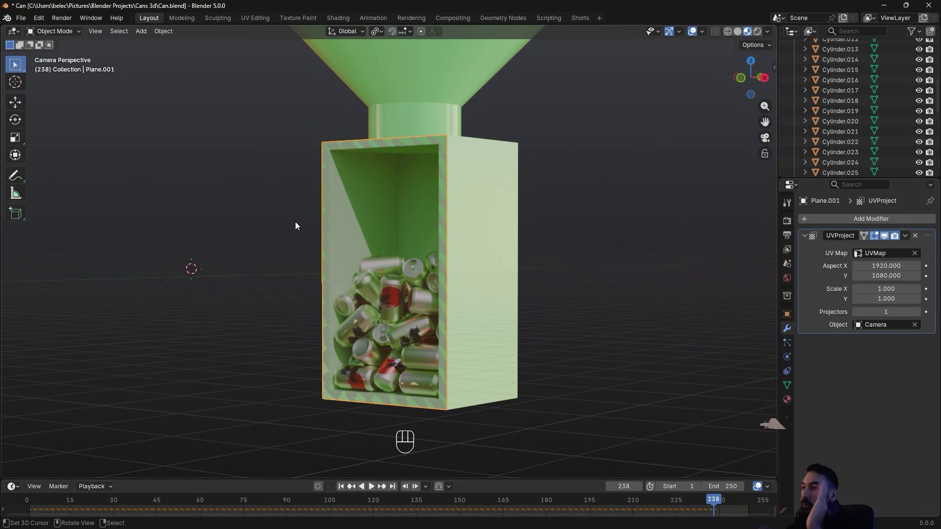
{"action": "key", "text": "Tab"}
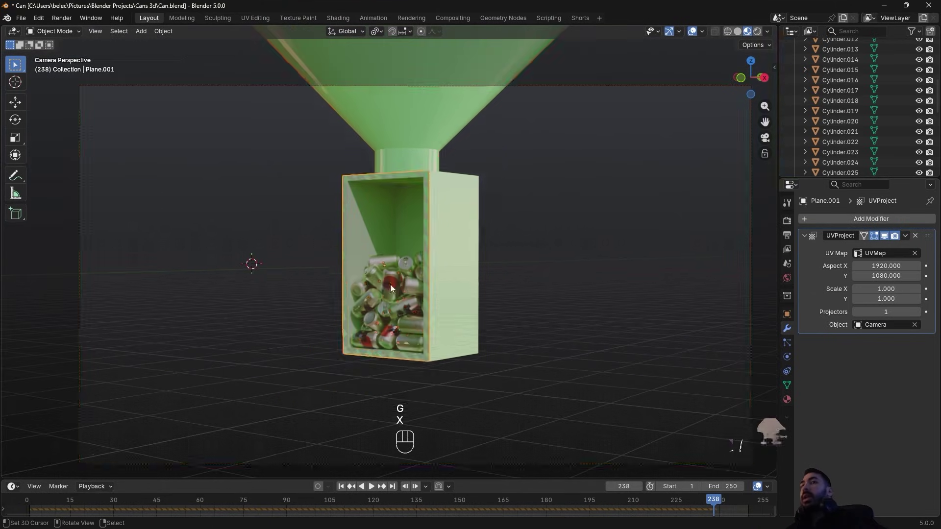
Move the plane in the negative global X direction clear of the box and rewind the timeline to frame -4
{"action": "key", "text": "a"}
{"action": "key", "text": "a"}
{"action": "key", "text": "a"}
{"action": "key", "text": "g"}
{"action": "key", "text": "x"}
{"action": "key", "text": "ctrl"}
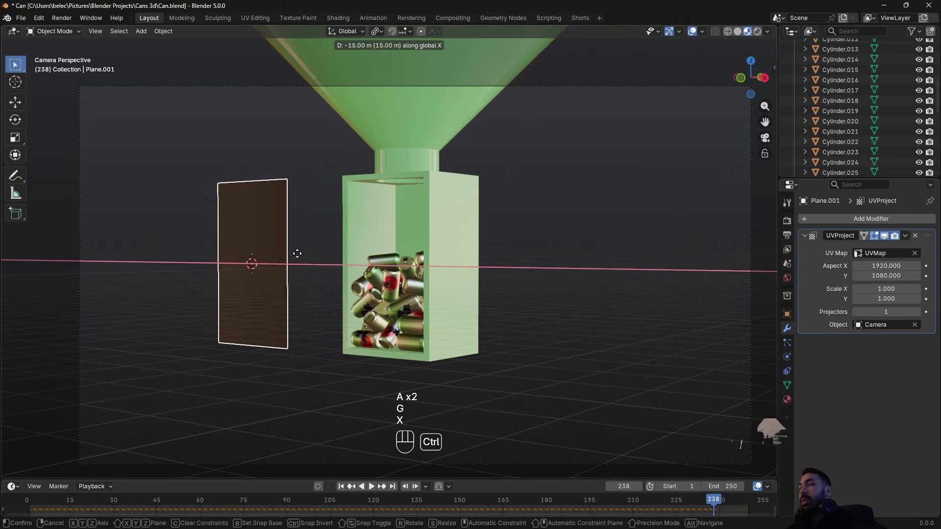
{"action": "left_click", "coordinate": [237, 256]}
{"action": "left_click_drag", "start_coordinate": [343, 505], "coordinate": [1, 503]}
{"action": "left_click_drag", "start_coordinate": [430, 496], "coordinate": [137, 502]}
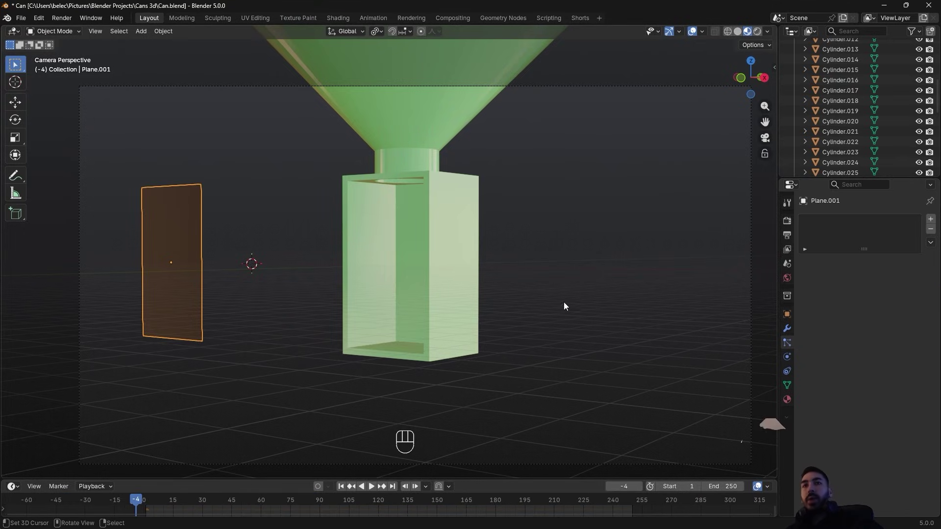
Set the render output path to a file named Anim in the Cans 3d project folder
{"action": "left_click", "coordinate": [786, 236]}
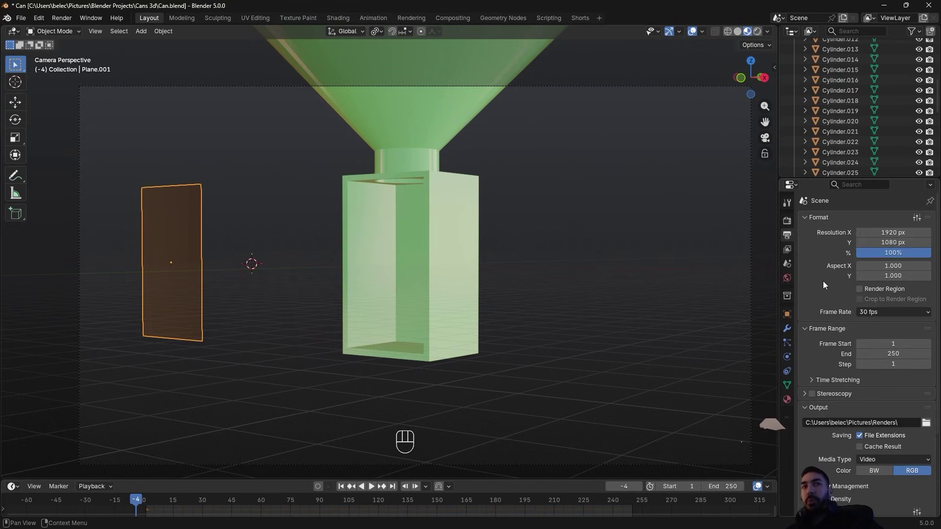
{"action": "scroll", "coordinate": [832, 275], "scroll_direction": "down", "scroll_amount": 2}
{"action": "left_click", "coordinate": [928, 401]}
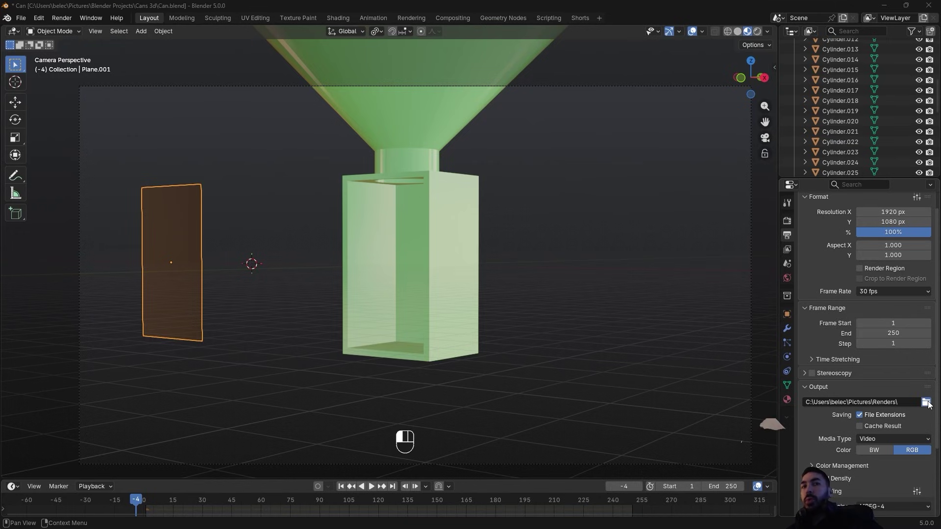
{"action": "key", "text": "BackSpace"}
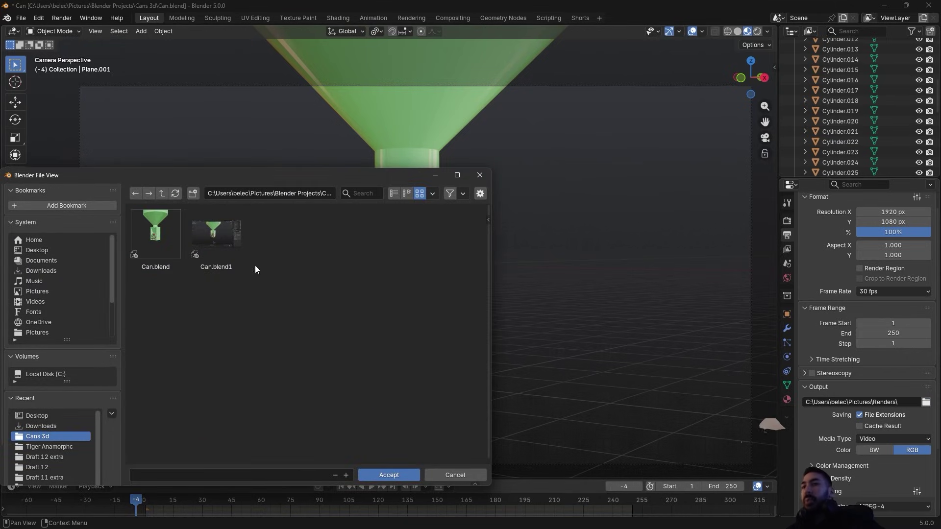
{"action": "left_click", "coordinate": [177, 473]}
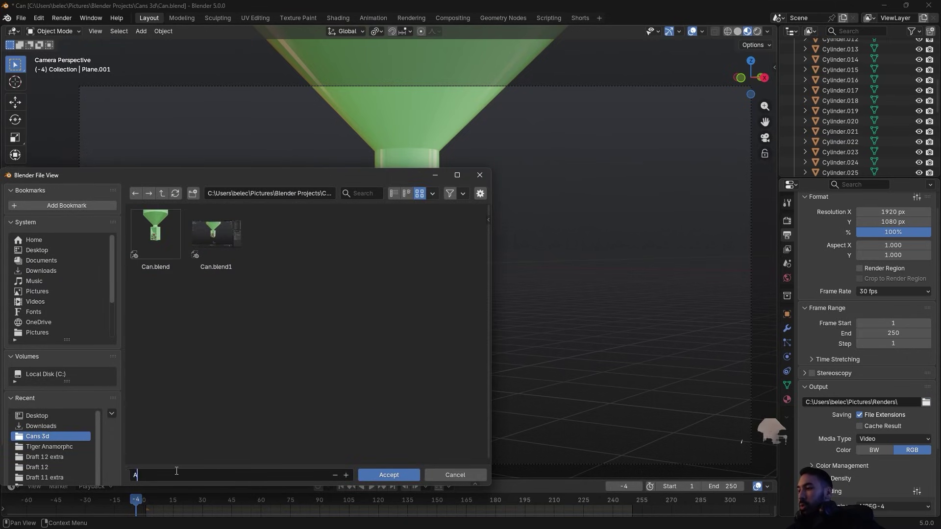
{"action": "type", "text": "Anim"}
{"action": "left_click", "coordinate": [388, 475]}
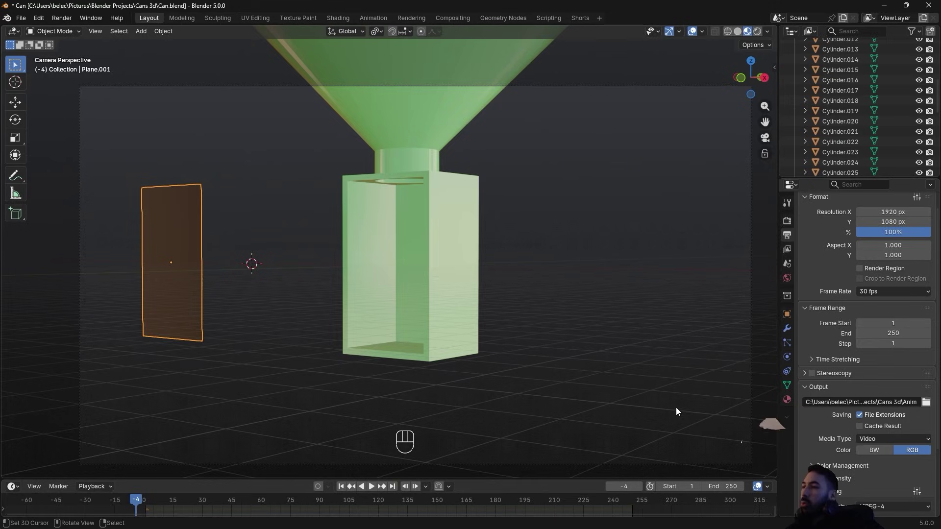
Keep Video as the output media type and review the container, codec and quality settings for encoding
{"action": "left_click", "coordinate": [876, 441]}
{"action": "left_click", "coordinate": [877, 439]}
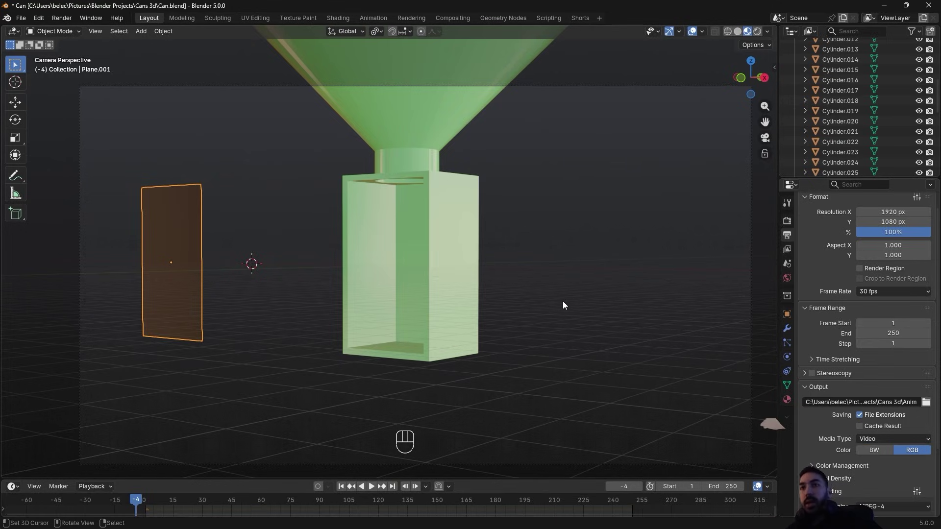
{"action": "scroll", "coordinate": [840, 290], "scroll_direction": "down", "scroll_amount": 4}
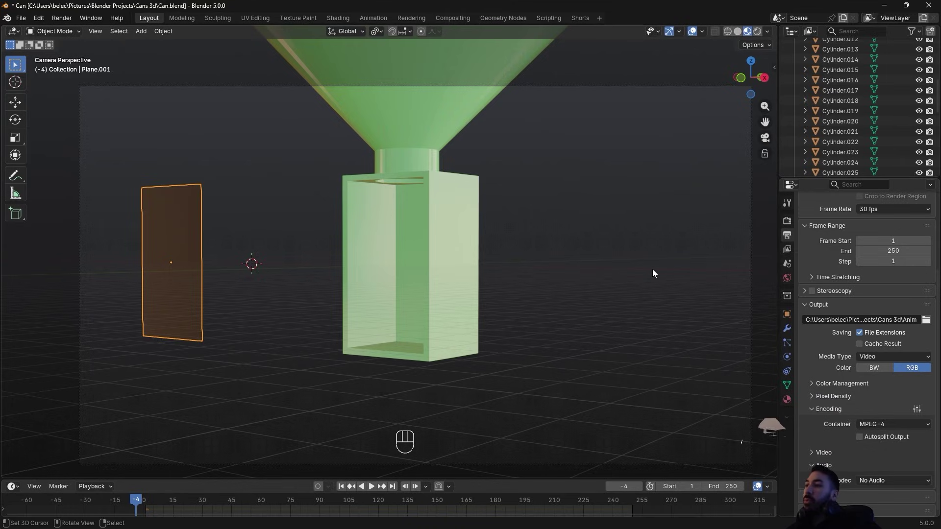
{"action": "left_click", "coordinate": [880, 357]}
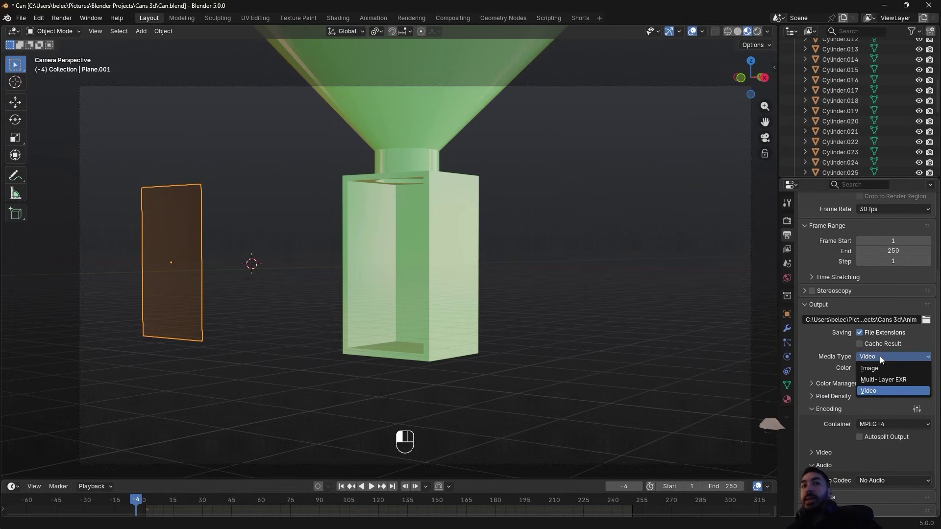
{"action": "left_click", "coordinate": [873, 391]}
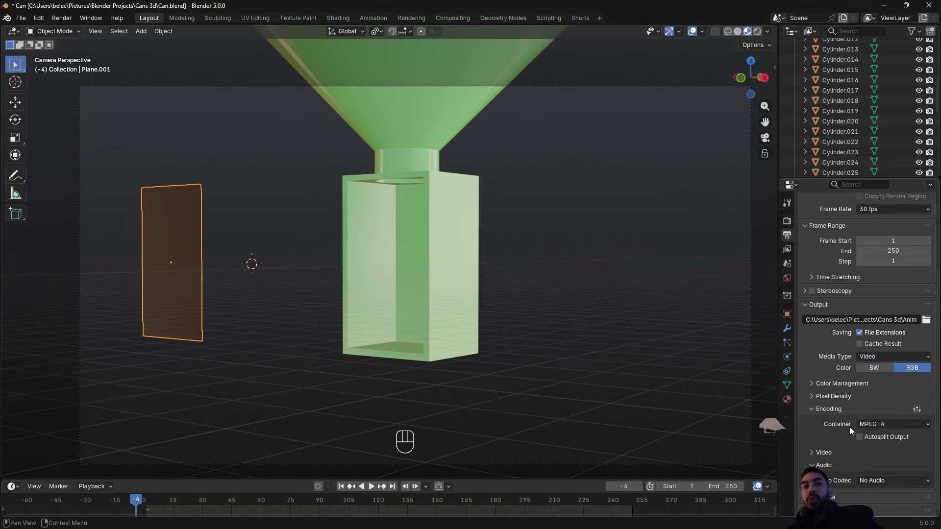
{"action": "left_click", "coordinate": [842, 448]}
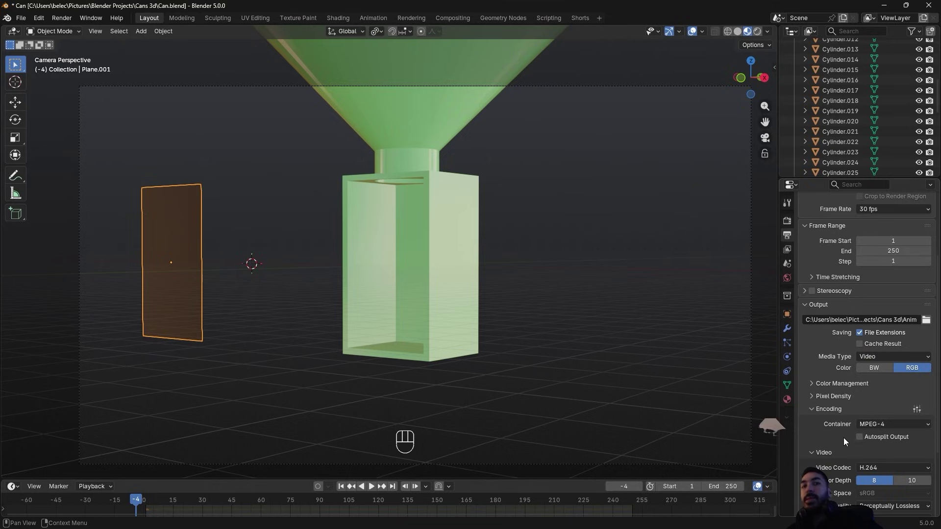
{"action": "scroll", "coordinate": [833, 432], "scroll_direction": "down", "scroll_amount": 3}
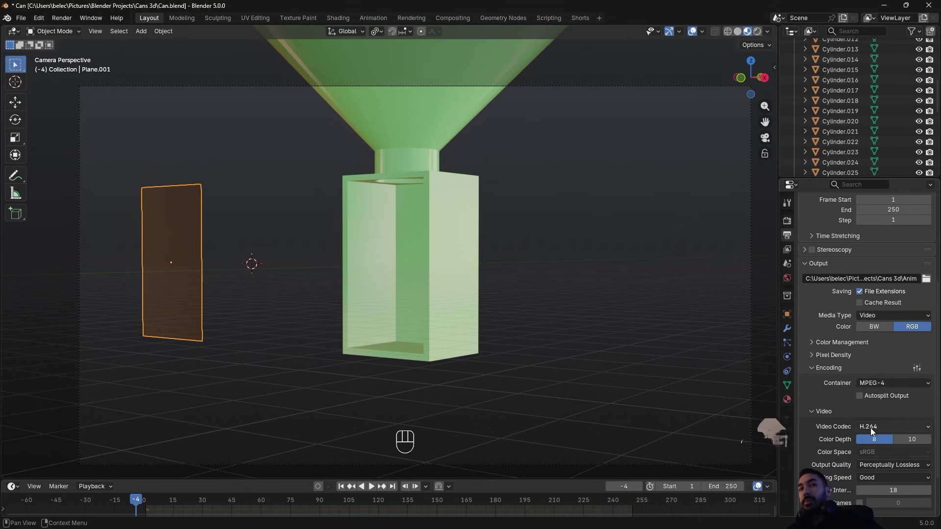
{"action": "scroll", "coordinate": [883, 432], "scroll_direction": "down", "scroll_amount": 2}
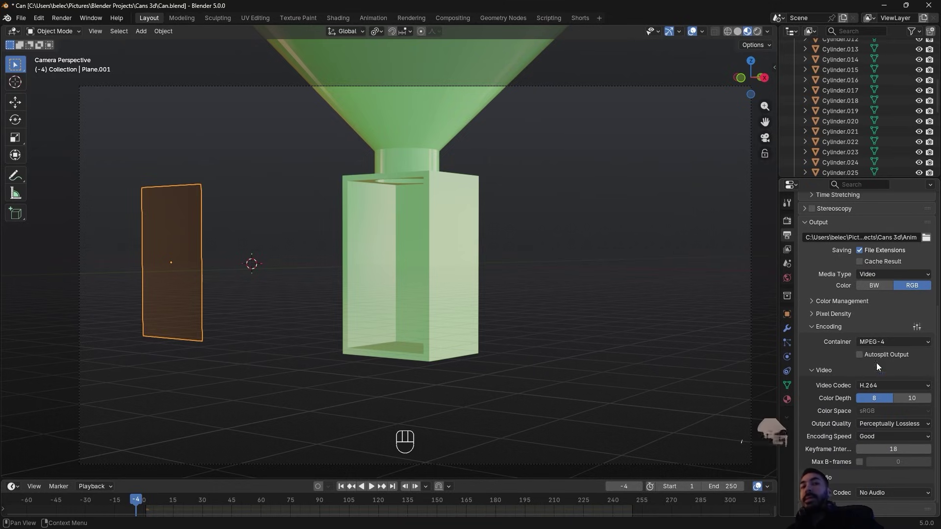
{"action": "left_click", "coordinate": [818, 222]}
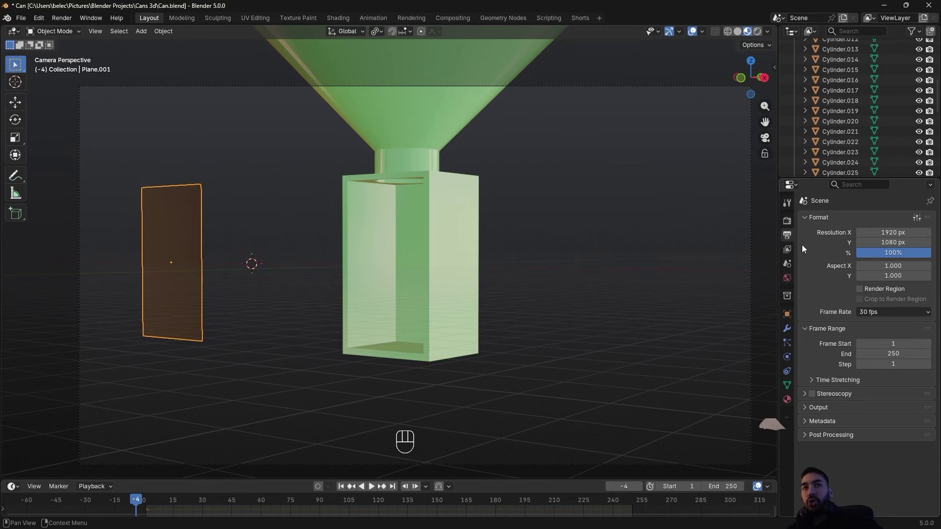
Review the render sampling and denoise settings, keep Cycles as the render engine, and save the file
{"action": "left_click", "coordinate": [787, 221]}
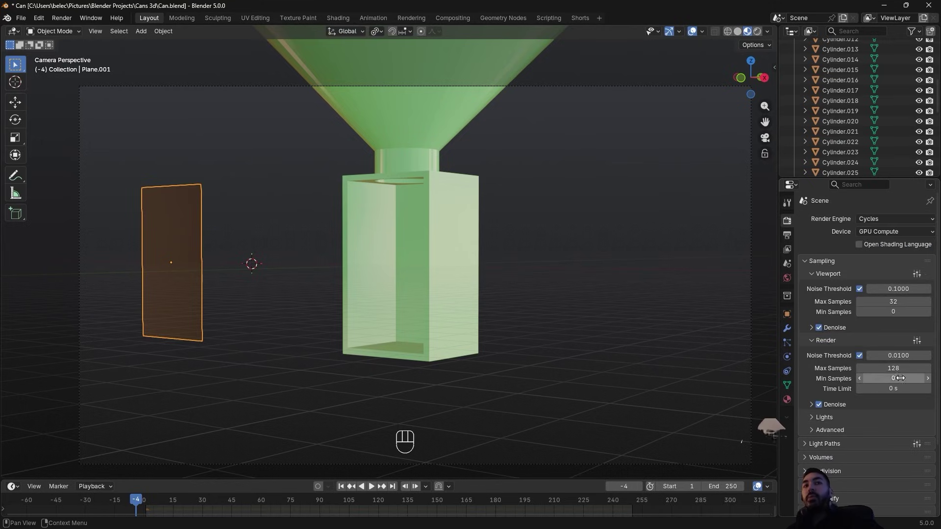
{"action": "left_click", "coordinate": [809, 404]}
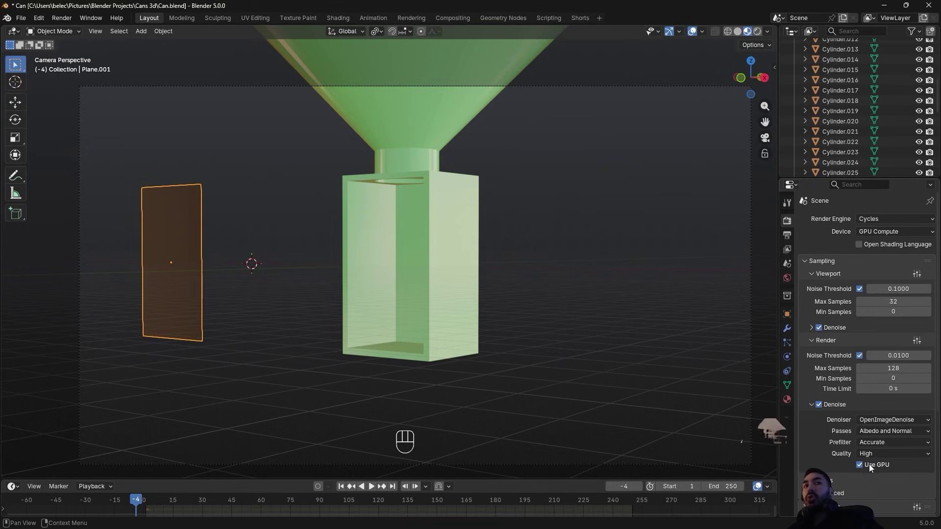
{"action": "left_click", "coordinate": [870, 221]}
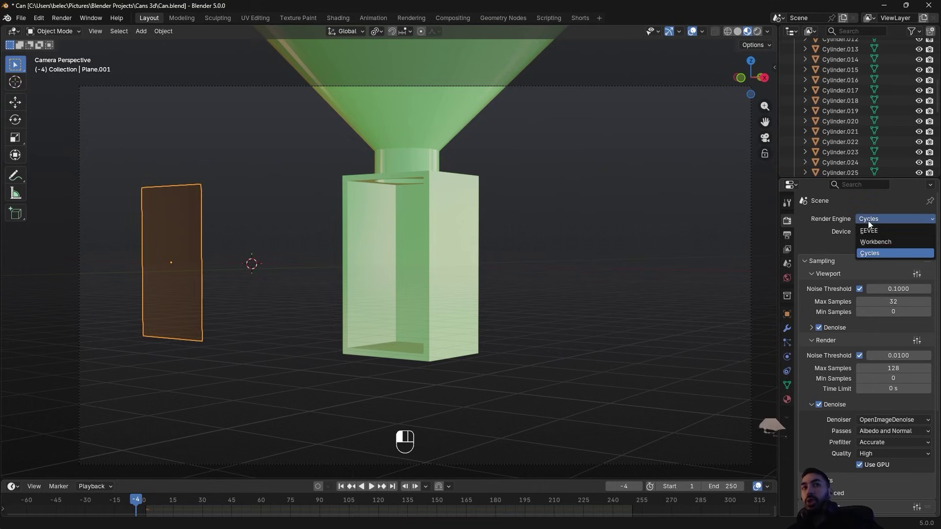
{"action": "left_click", "coordinate": [872, 253]}
{"action": "key", "text": "ctrl+s"}
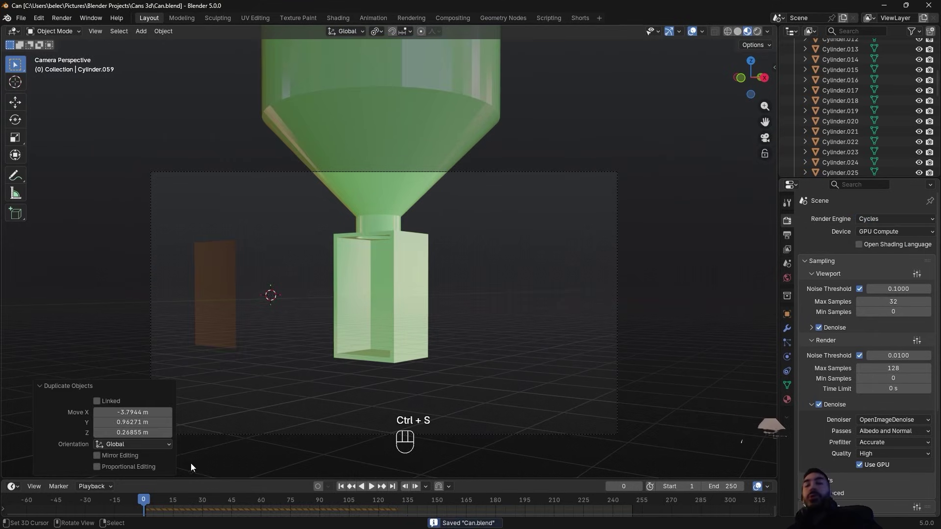
Replay the falling-can simulation from before frame 1 and check in wireframe and material preview how the cans fill the box
{"action": "left_click_drag", "start_coordinate": [167, 498], "coordinate": [138, 498]}
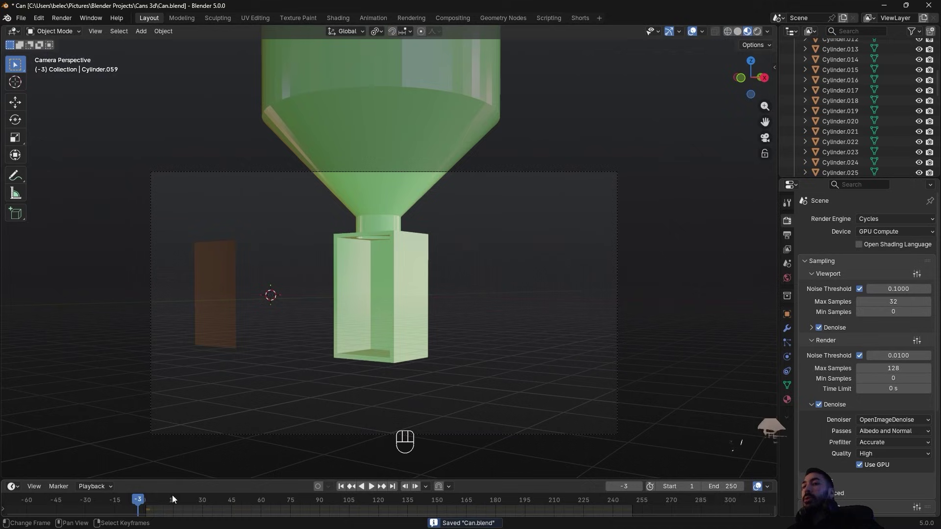
{"action": "left_click", "coordinate": [371, 487]}
{"action": "scroll", "coordinate": [411, 329], "scroll_direction": "down", "scroll_amount": 2}
{"action": "key", "text": "z"}
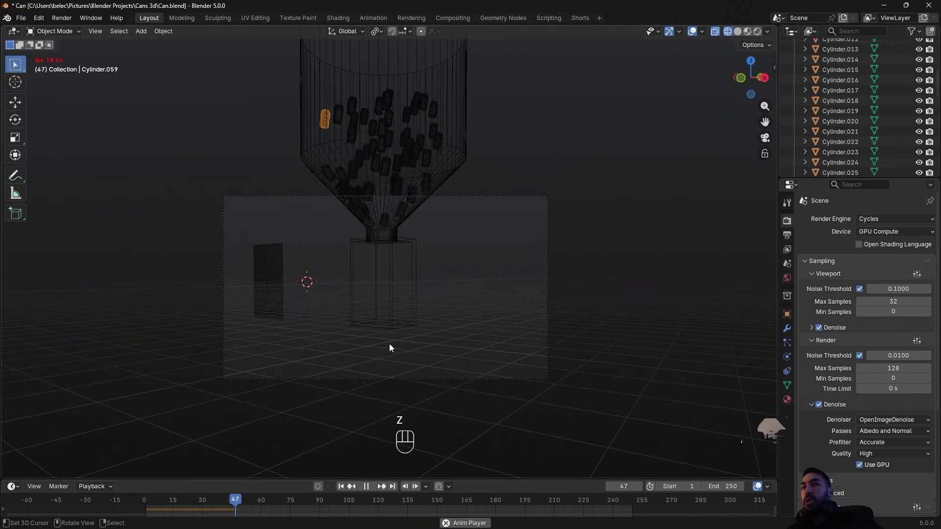
{"action": "key", "text": "z"}
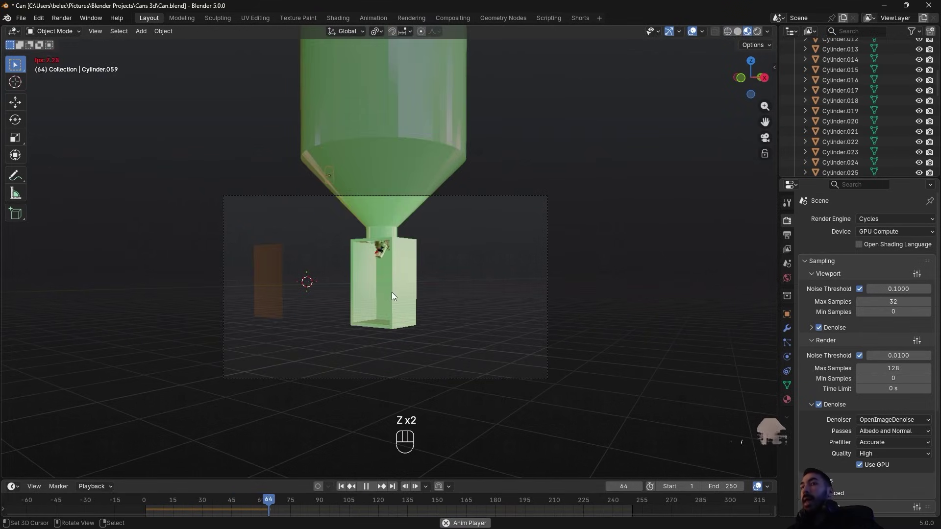
{"action": "scroll", "coordinate": [392, 293], "scroll_direction": "up", "scroll_amount": 2}
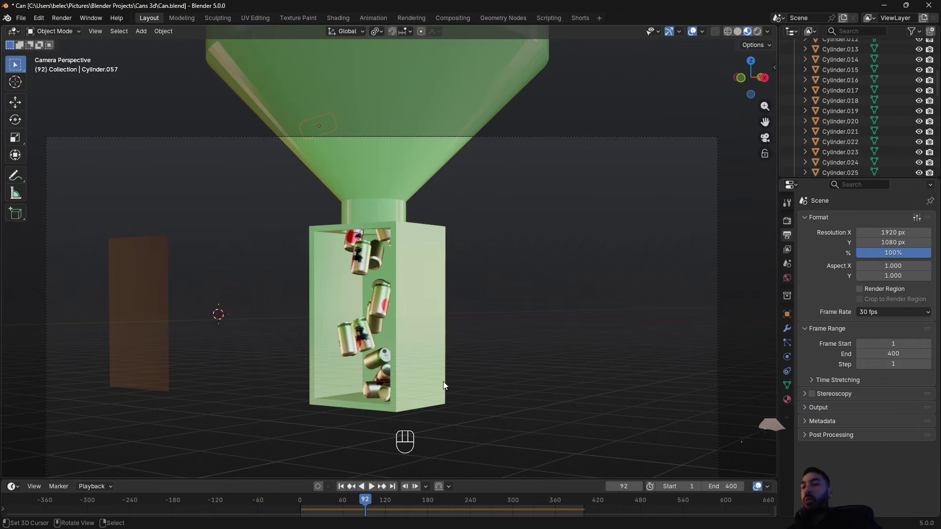
{"action": "key", "text": "space"}
{"action": "key", "text": "space"}
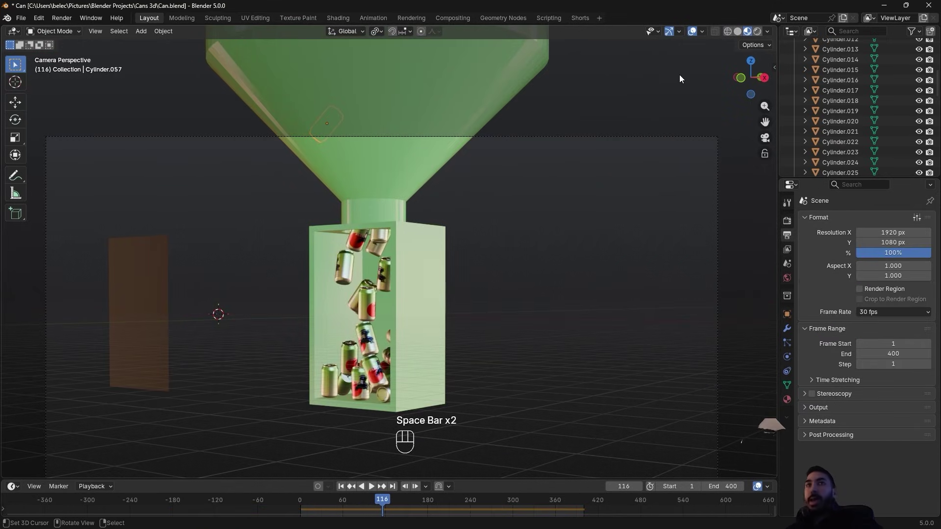
Open the render commands for the falling-can animation
{"action": "left_click", "coordinate": [60, 19]}
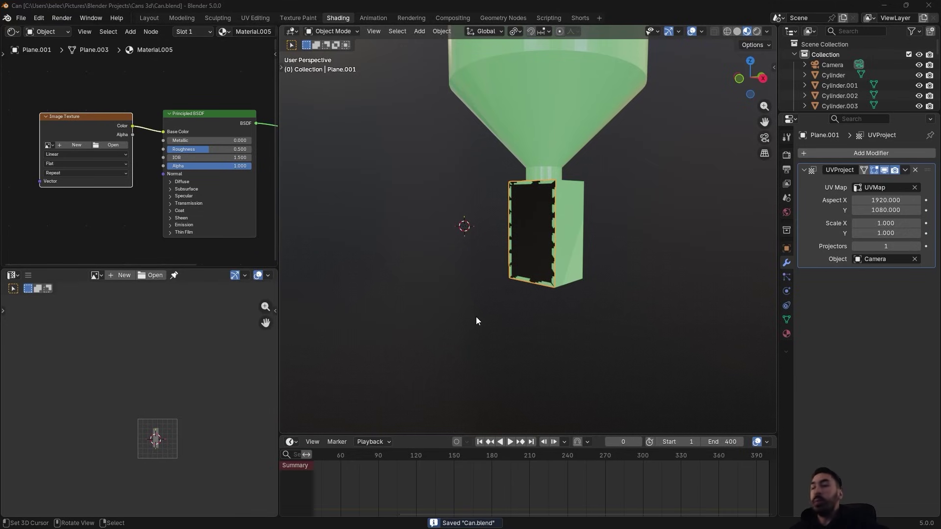
Move the Image Texture node farther from the Principled BSDF node in the plane's material
{"action": "left_click", "coordinate": [142, 97]}
{"action": "middle_click_drag", "start_coordinate": [155, 113], "coordinate": [188, 127]}
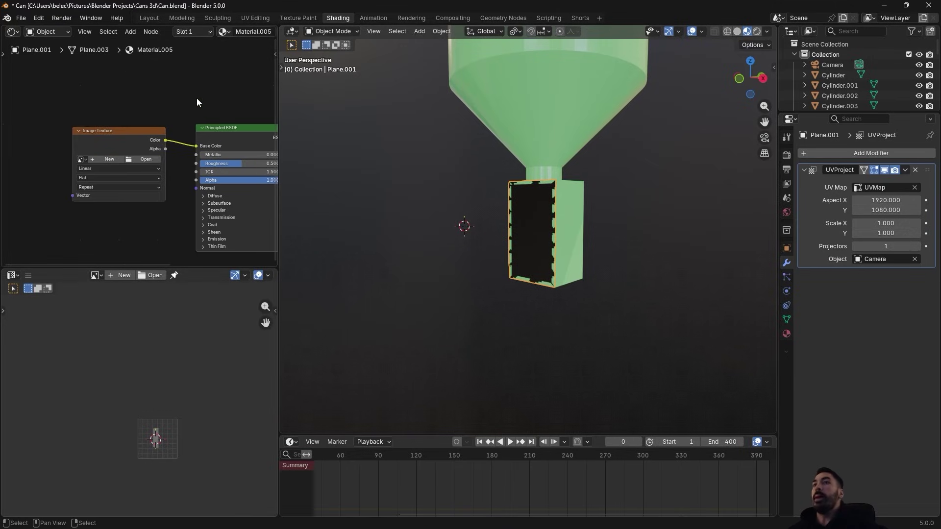
{"action": "left_click_drag", "start_coordinate": [78, 130], "coordinate": [46, 141]}
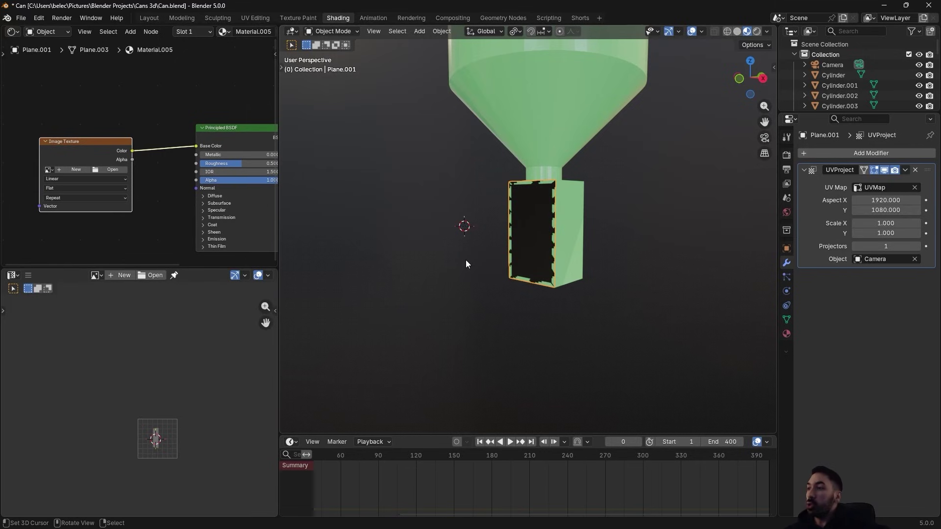
{"action": "middle_click_drag", "start_coordinate": [380, 268], "coordinate": [375, 271]}
{"action": "scroll", "coordinate": [378, 271], "scroll_direction": "up", "scroll_amount": 3}
{"action": "key", "text": "g"}
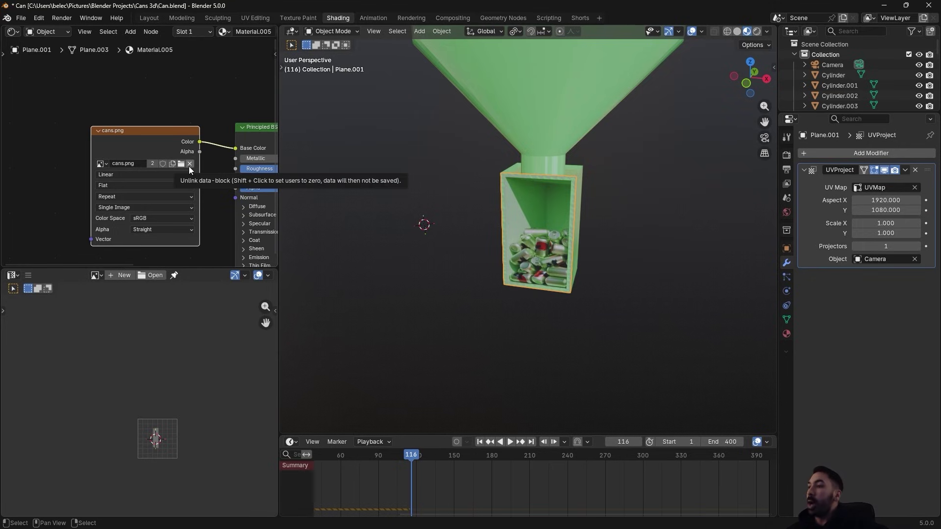
Replace the cans.png image in the plane's Image Texture node with the rendered movie Anim0001-0400.mp4
{"action": "left_click", "coordinate": [190, 164]}
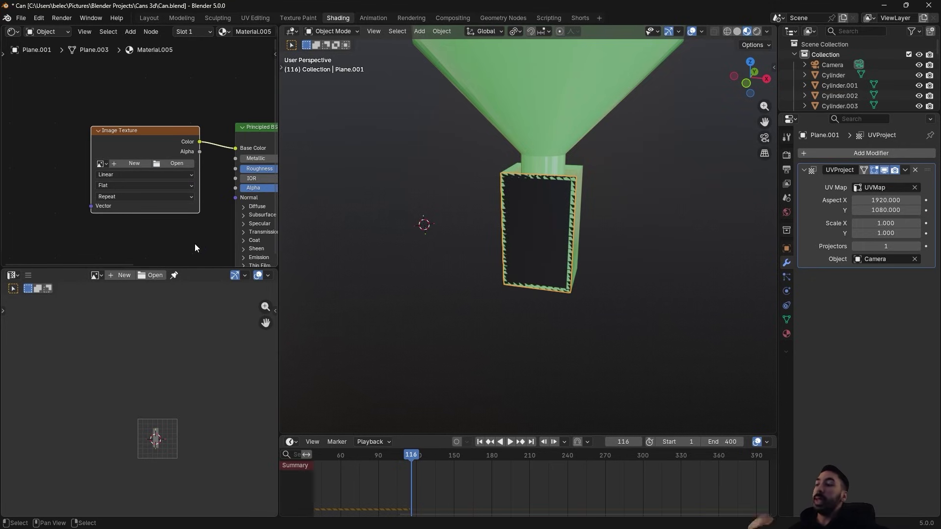
{"action": "left_click", "coordinate": [178, 164]}
{"action": "double_click", "coordinate": [157, 240]}
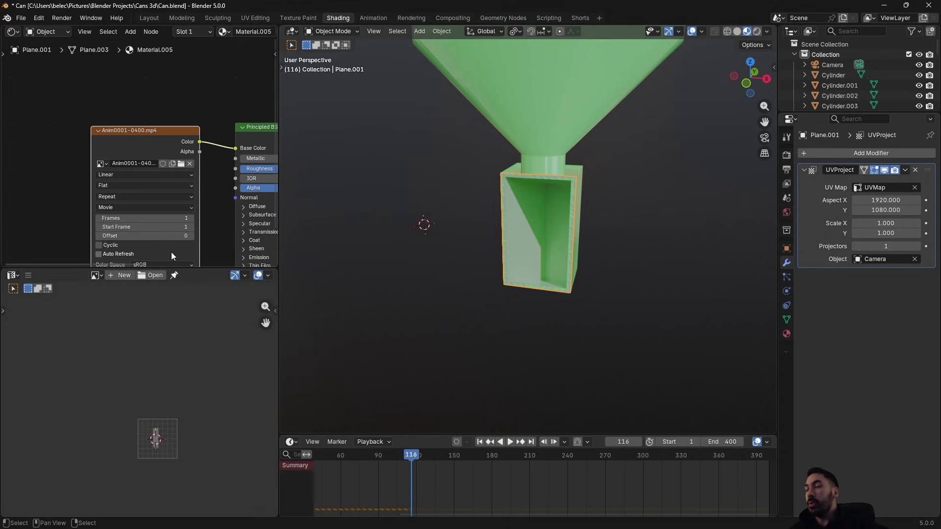
Move the movie texture node clear of the shader, set its length to 400 frames, and enable Cyclic and Auto Refresh
{"action": "middle_click_drag", "start_coordinate": [172, 250], "coordinate": [197, 212]}
{"action": "left_click_drag", "start_coordinate": [164, 94], "coordinate": [88, 72]}
{"action": "scroll", "coordinate": [142, 186], "scroll_direction": "up", "scroll_amount": 1}
{"action": "middle_click_drag", "start_coordinate": [107, 159], "coordinate": [92, 181]}
{"action": "scroll", "coordinate": [134, 188], "scroll_direction": "down", "scroll_amount": 1}
{"action": "left_click_drag", "start_coordinate": [90, 162], "coordinate": [118, 164]}
{"action": "left_click", "coordinate": [117, 163]}
{"action": "type", "text": "400"}
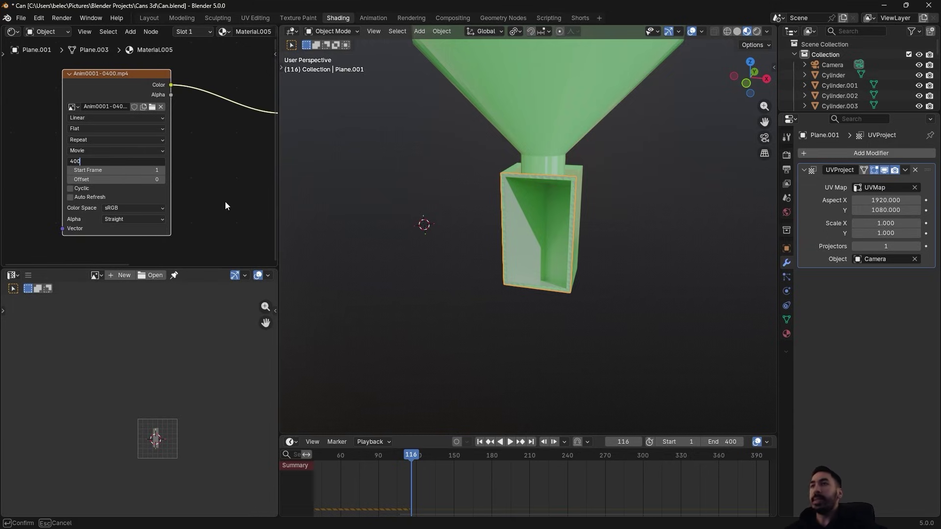
{"action": "key", "text": "Return"}
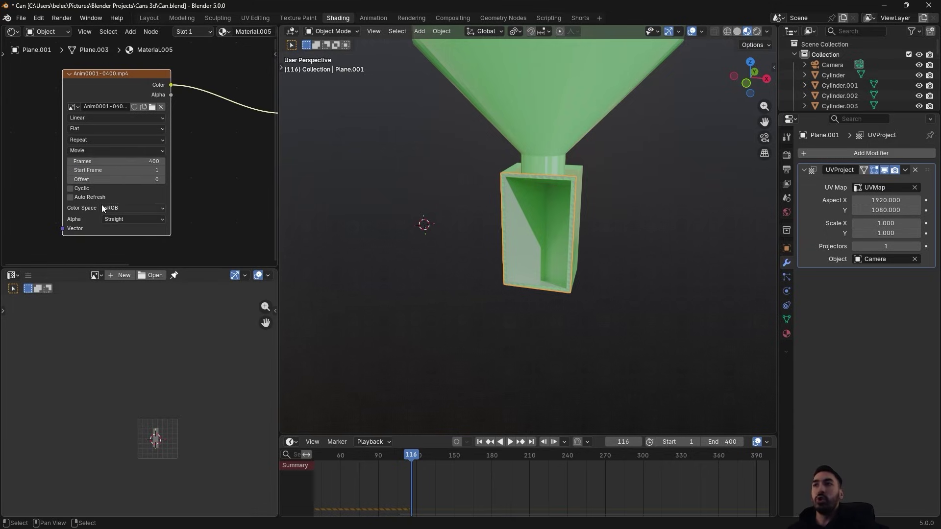
{"action": "left_click", "coordinate": [70, 189]}
{"action": "left_click", "coordinate": [71, 197]}
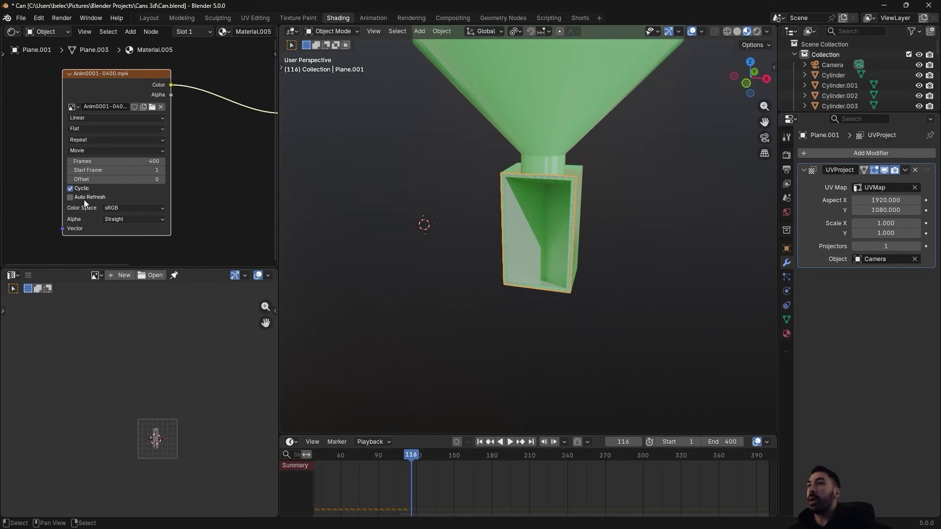
Play the animation from the start and check the projected can movie on the plane from several angles
{"action": "scroll", "coordinate": [387, 469], "scroll_direction": "down", "scroll_amount": 6}
{"action": "middle_click_drag", "start_coordinate": [387, 469], "coordinate": [462, 458]}
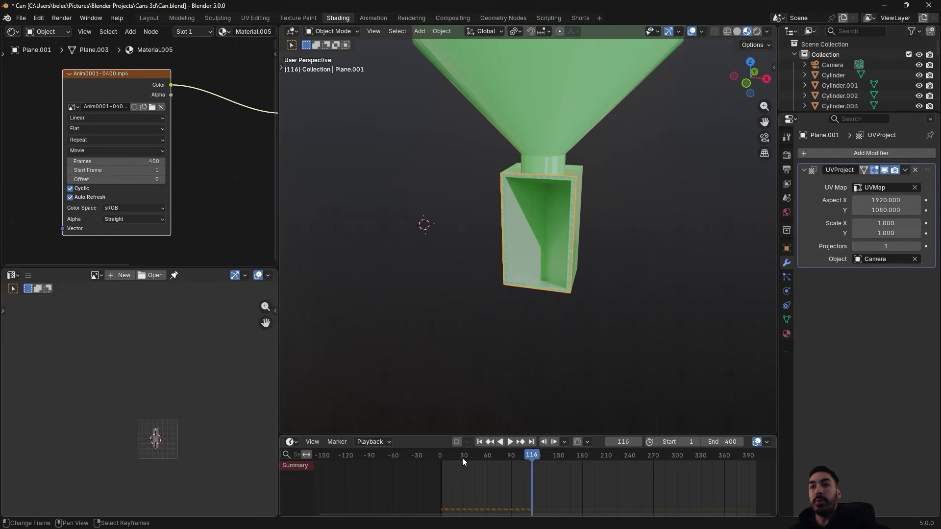
{"action": "left_click_drag", "start_coordinate": [462, 457], "coordinate": [438, 457]}
{"action": "middle_click_drag", "start_coordinate": [626, 300], "coordinate": [605, 289]}
{"action": "key", "text": "space"}
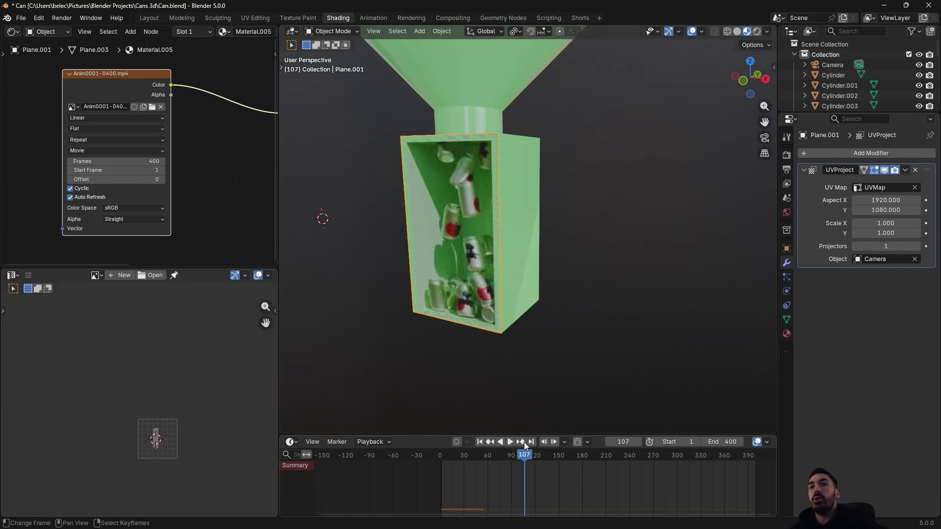
{"action": "key", "text": "space"}
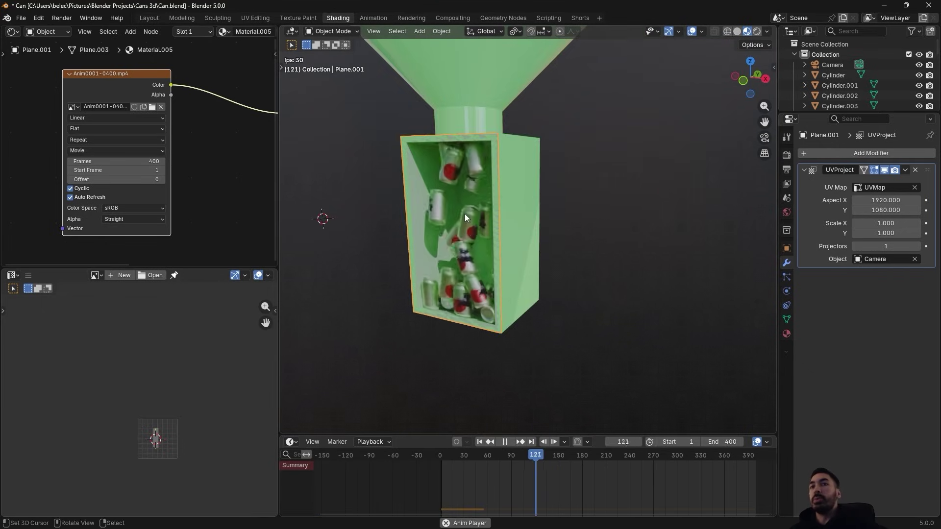
{"action": "middle_click_drag", "start_coordinate": [464, 213], "coordinate": [536, 182]}
{"action": "left_click_drag", "start_coordinate": [537, 181], "coordinate": [490, 169]}
{"action": "middle_click_drag", "start_coordinate": [490, 169], "coordinate": [545, 211]}
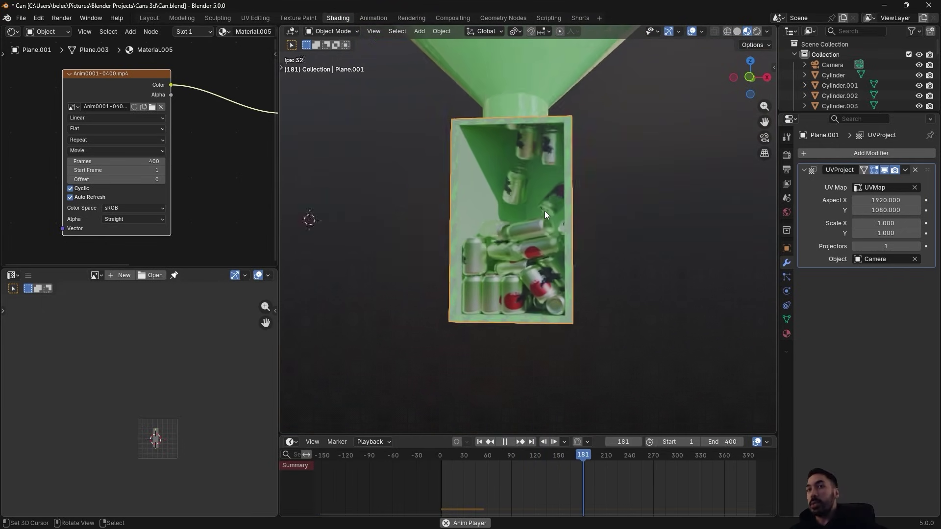
{"action": "key", "text": "space"}
Switch the viewport to wireframe and disable the scene's Rigid Body World
{"action": "scroll", "coordinate": [545, 211], "scroll_direction": "up", "scroll_amount": 1}
{"action": "key", "text": "shift+z"}
{"action": "left_click", "coordinate": [786, 199]}
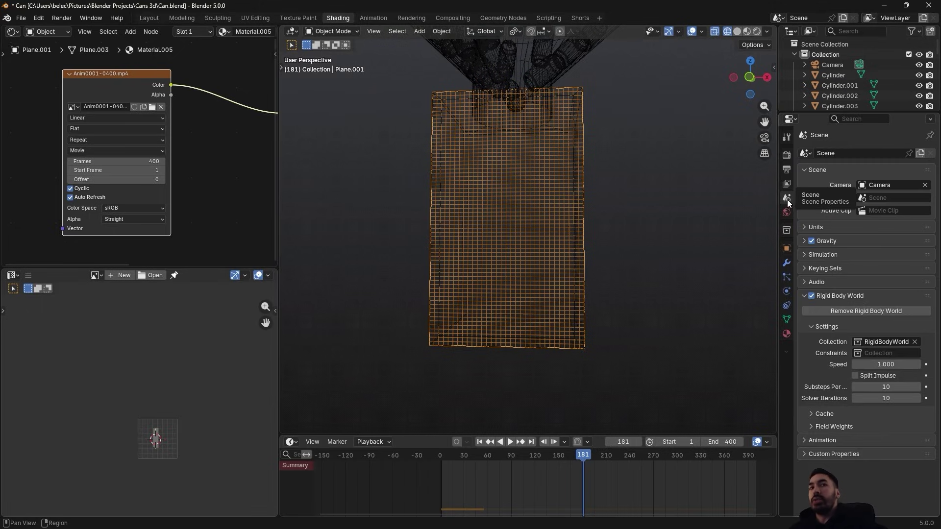
{"action": "left_click", "coordinate": [811, 295]}
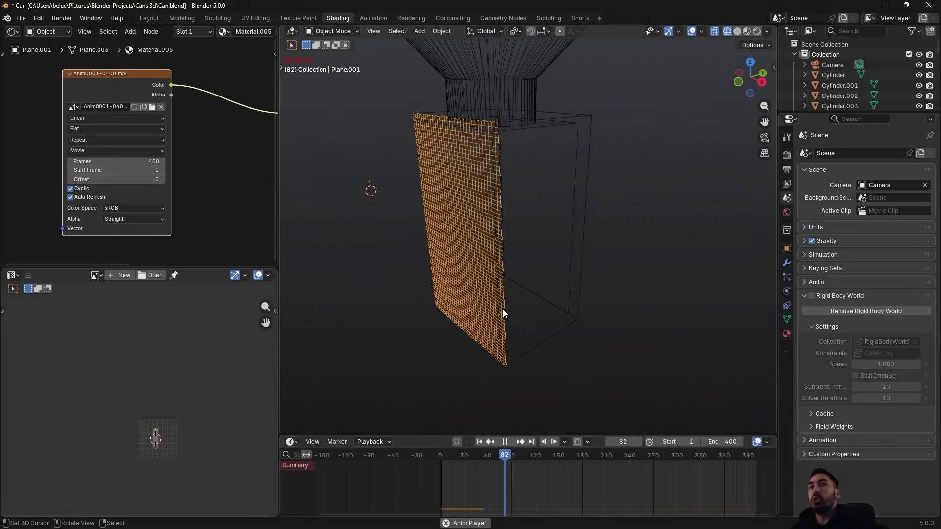
Check the animation playback in wireframe and material preview with the rigid body simulation switched off
{"action": "middle_click_drag", "start_coordinate": [503, 310], "coordinate": [561, 265]}
{"action": "scroll", "coordinate": [563, 208], "scroll_direction": "down", "scroll_amount": 3}
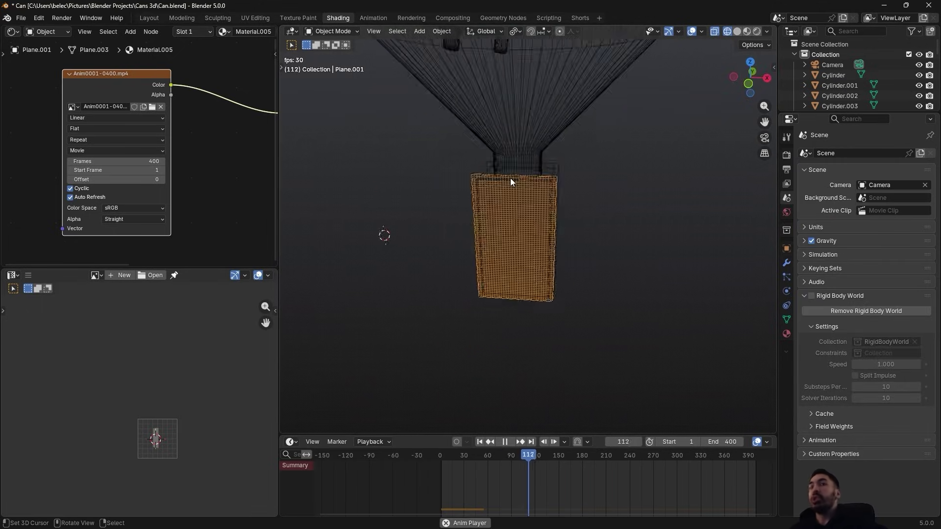
{"action": "key", "text": "shift+z"}
{"action": "scroll", "coordinate": [519, 211], "scroll_direction": "up", "scroll_amount": 2}
{"action": "mouse_move", "coordinate": [530, 230]}
{"action": "middle_mouse_down"}
{"action": "mouse_move", "coordinate": [522, 239]}
{"action": "mouse_move", "coordinate": [544, 255]}
{"action": "mouse_move", "coordinate": [495, 267]}
{"action": "mouse_move", "coordinate": [578, 272]}
{"action": "mouse_move", "coordinate": [559, 245]}
{"action": "middle_mouse_up"}
{"action": "scroll", "coordinate": [495, 266], "scroll_direction": "down", "scroll_amount": 1}
{"action": "key", "text": "space"}
Place the 3D cursor at the front plane of the box and apply the plane's UVProject modifier
{"action": "left_click", "coordinate": [561, 233]}
{"action": "key", "text": "shift+z"}
{"action": "key", "text": "shift+z"}
{"action": "left_click", "coordinate": [784, 263]}
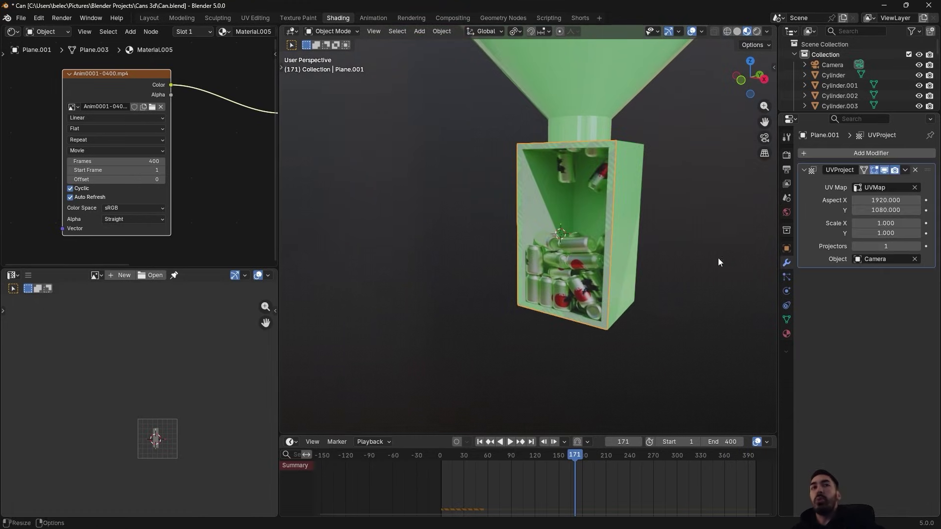
{"action": "key", "text": "ctrl+a"}
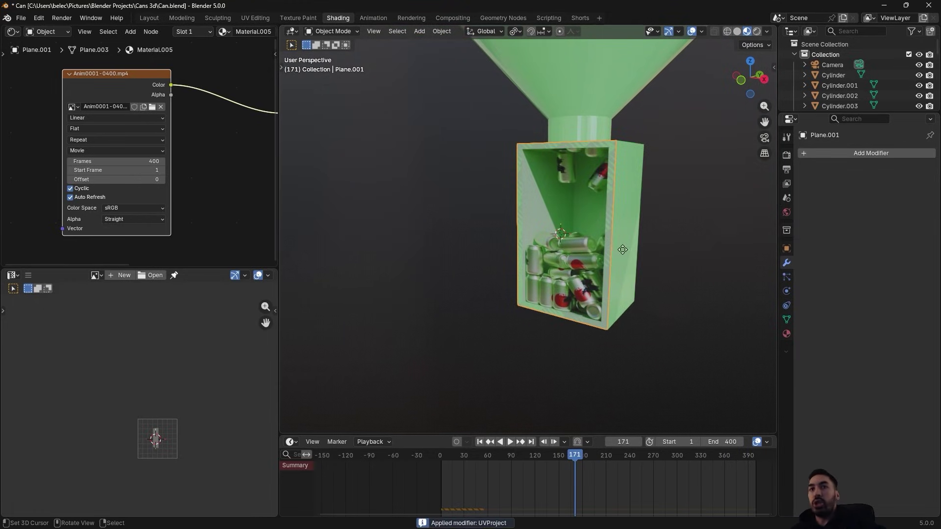
Move the movie-textured plane along the X axis, well away from the box and funnel
{"action": "middle_click_drag", "start_coordinate": [622, 249], "coordinate": [579, 235]}
{"action": "key", "text": "g"}
{"action": "key", "text": "x"}
{"action": "left_click", "coordinate": [463, 218]}
{"action": "middle_click_drag", "start_coordinate": [463, 219], "coordinate": [520, 223]}
{"action": "middle_click_drag", "start_coordinate": [456, 225], "coordinate": [521, 202], "text": "shift"}
{"action": "scroll", "coordinate": [509, 244], "scroll_direction": "down", "scroll_amount": 3}
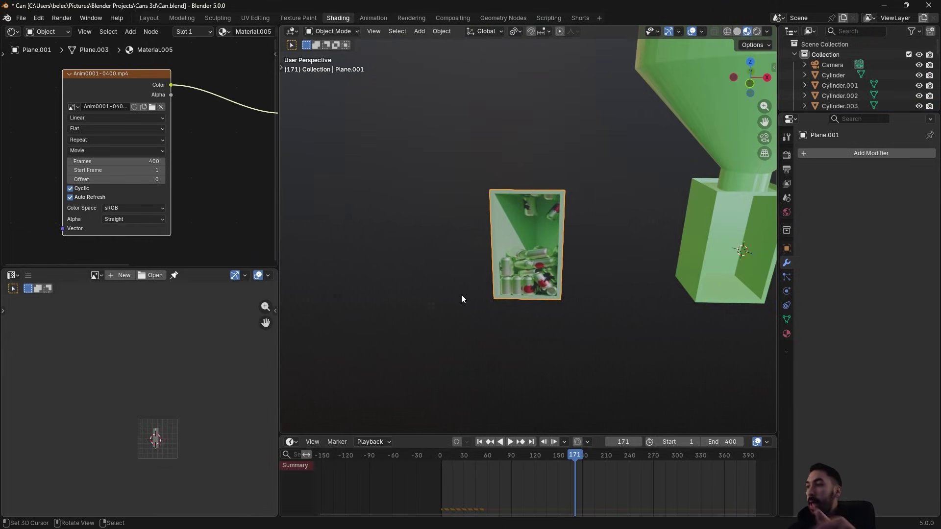
Set the Specular IOR Level of the plane's Material.005 to 0 and check the plane up close
{"action": "left_click", "coordinate": [787, 334]}
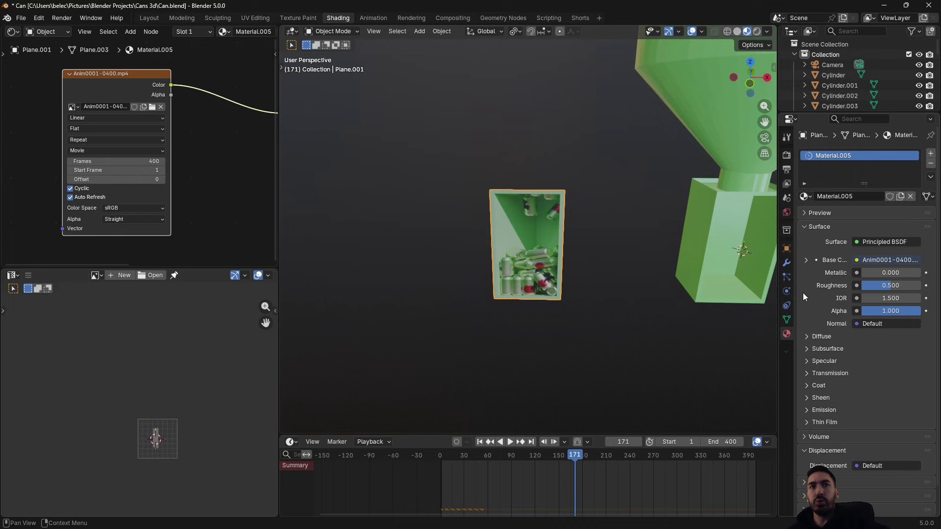
{"action": "left_click", "coordinate": [824, 361]}
{"action": "left_click_drag", "start_coordinate": [890, 389], "coordinate": [853, 390]}
{"action": "key", "text": "KP_Decimal"}
{"action": "middle_click_drag", "start_coordinate": [537, 275], "coordinate": [533, 203]}
{"action": "key", "text": "alt+a"}
{"action": "scroll", "coordinate": [535, 202], "scroll_direction": "down", "scroll_amount": 3}
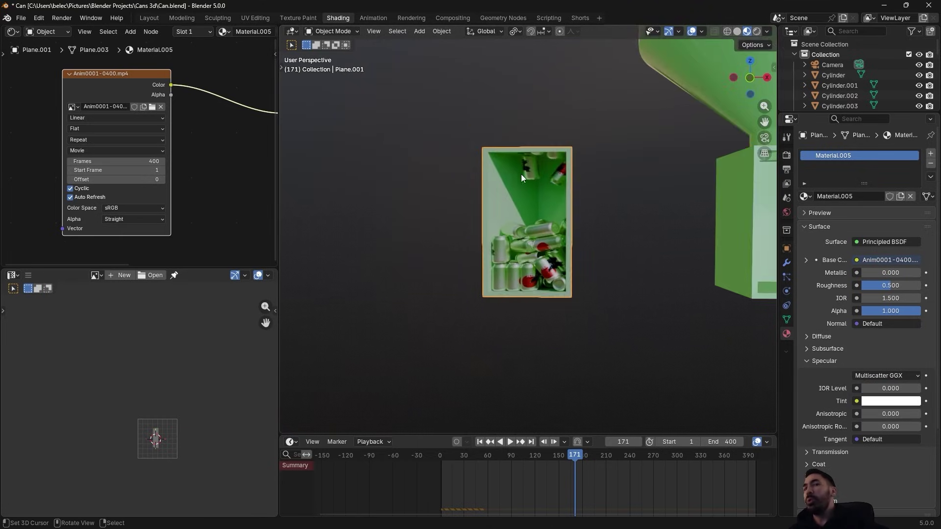
{"action": "left_click", "coordinate": [522, 174]}
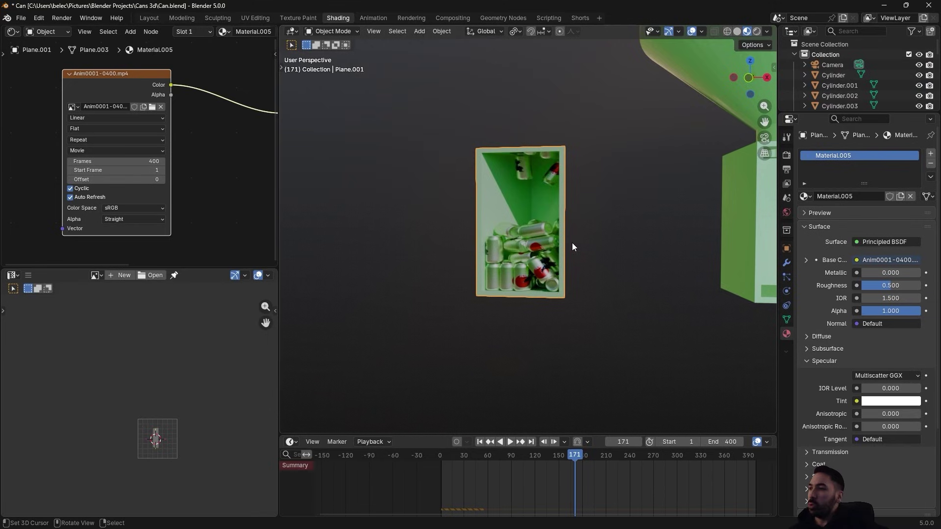
Align the camera to the front view of the plane and change its lens type to Orthographic
{"action": "key", "text": "KP_1"}
{"action": "key", "text": "KP_5"}
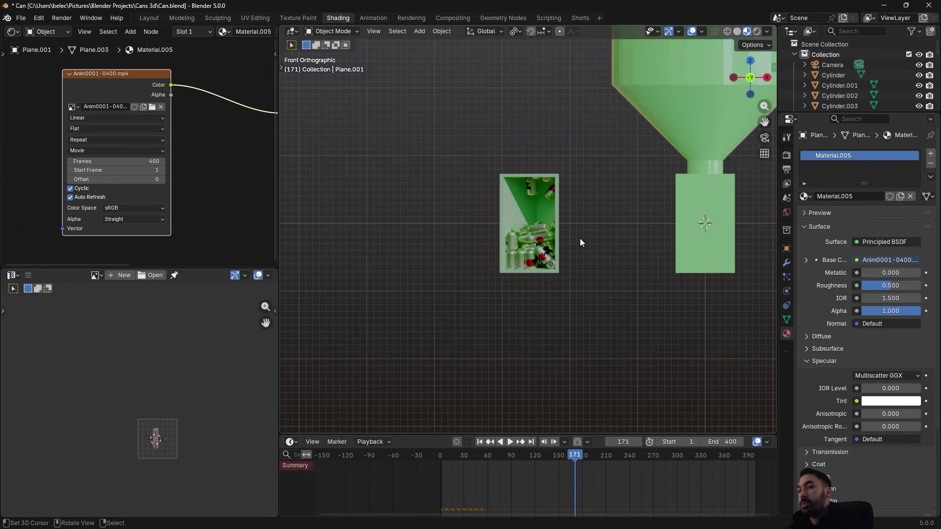
{"action": "key", "text": "KP_0"}
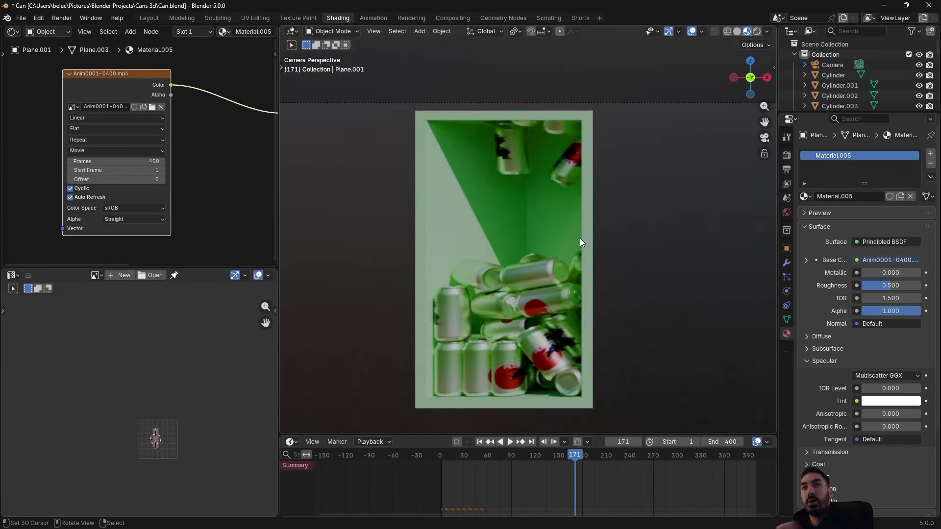
{"action": "left_click", "coordinate": [579, 195]}
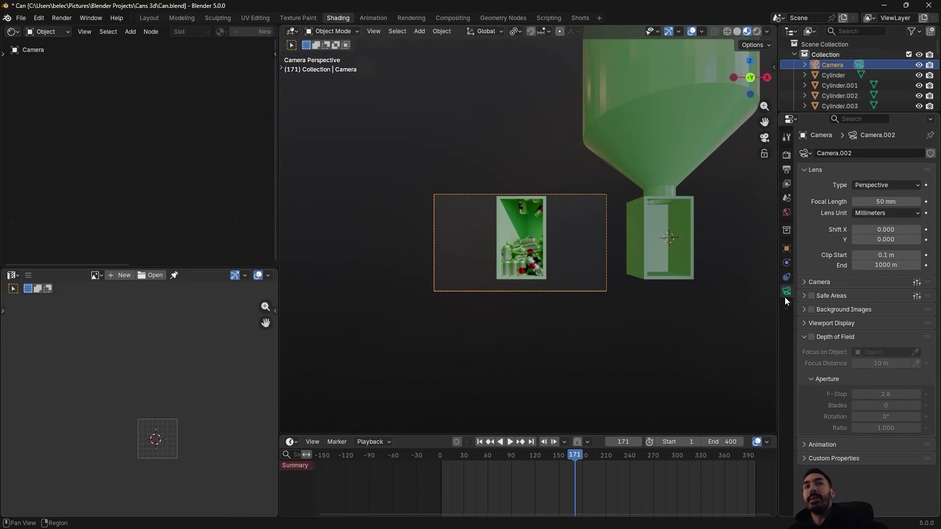
{"action": "left_click", "coordinate": [870, 184]}
{"action": "left_click", "coordinate": [875, 211]}
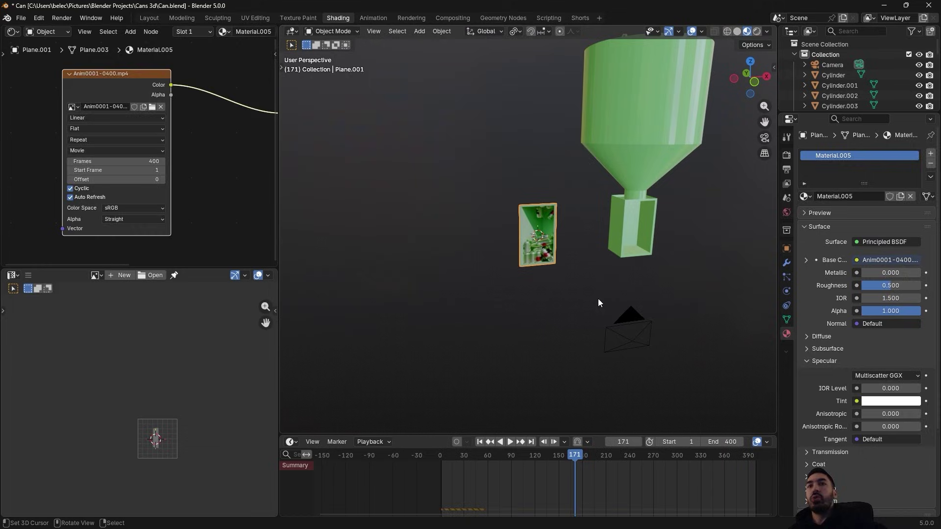
Snap the camera to the 3D cursor on the plane and pull it back along its local Z axis
{"action": "left_click", "coordinate": [632, 334]}
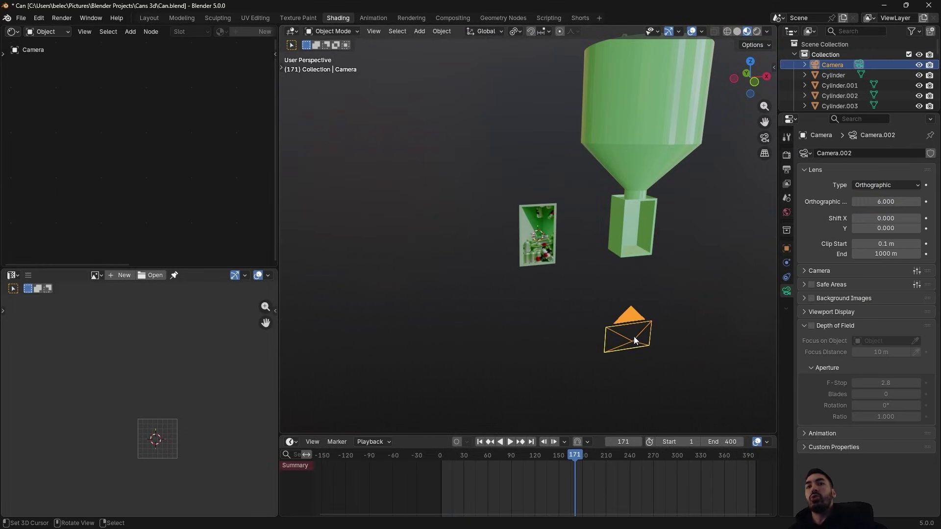
{"action": "key", "text": "shift+s"}
{"action": "left_click", "coordinate": [551, 234]}
{"action": "key", "text": "g"}
{"action": "key", "text": "z"}
{"action": "key", "text": "z"}
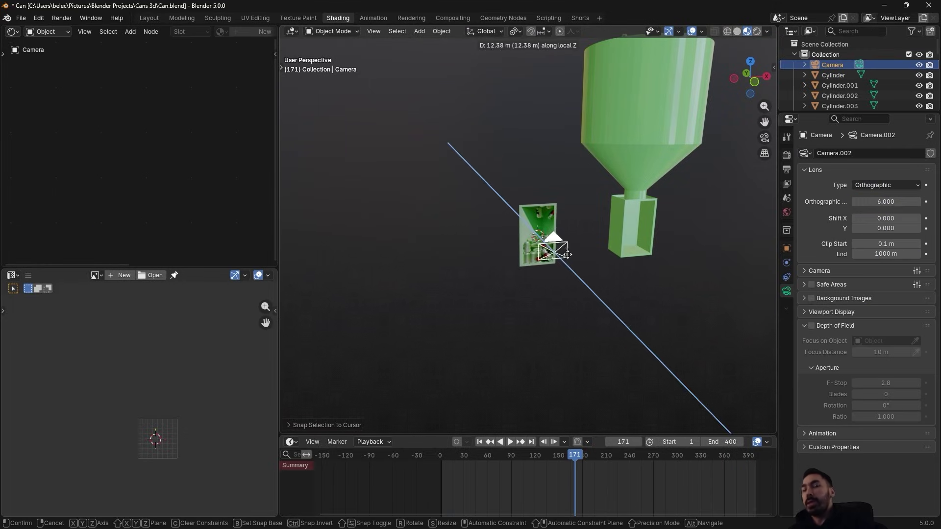
{"action": "left_click", "coordinate": [572, 261]}
Set the camera's orthographic scale to 12.530 and the render height to 2748 px, fitting the frame to the plane's width
{"action": "key", "text": "KP_0"}
{"action": "left_click_drag", "start_coordinate": [886, 202], "coordinate": [929, 177]}
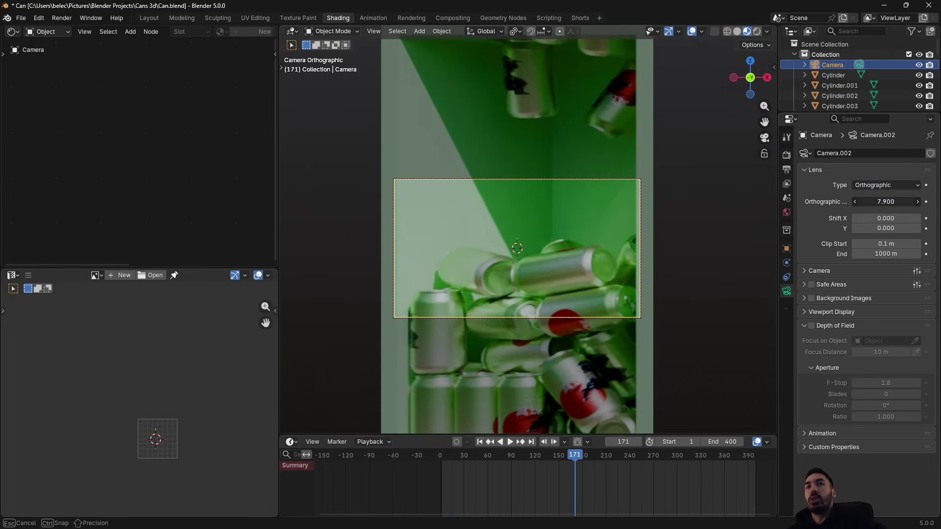
{"action": "left_click", "coordinate": [792, 169]}
{"action": "left_click", "coordinate": [786, 292]}
{"action": "left_click_drag", "start_coordinate": [886, 201], "coordinate": [891, 201]}
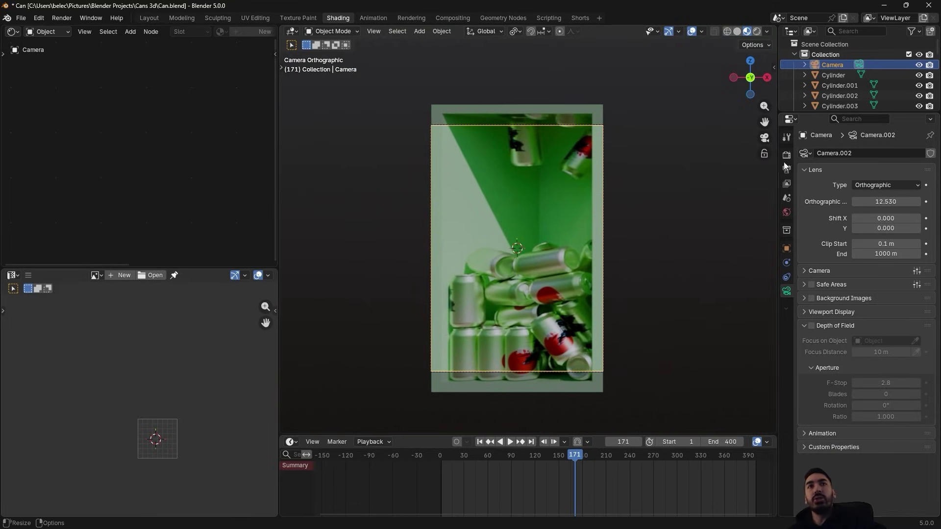
{"action": "left_click", "coordinate": [787, 169]}
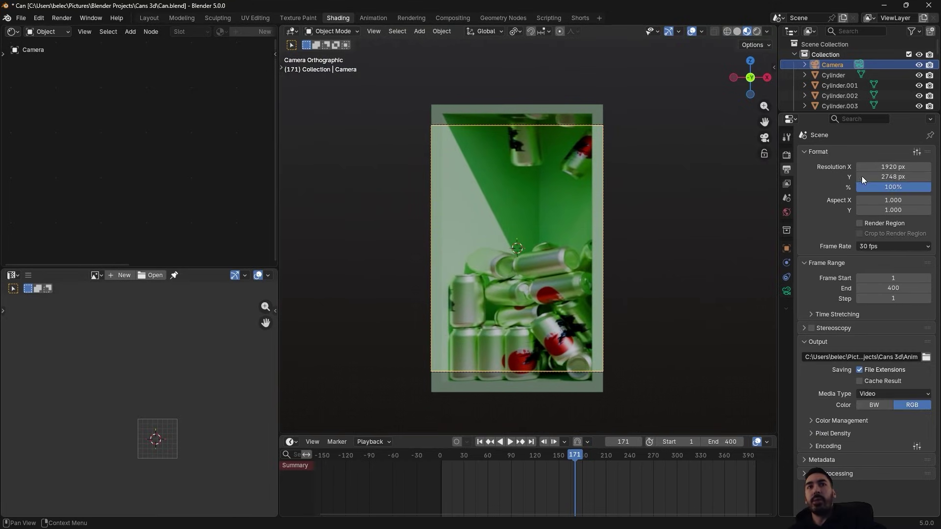
Select the movie-textured plane and examine it from several angles and through the camera
{"action": "left_click", "coordinate": [545, 185]}
{"action": "mouse_move", "coordinate": [522, 183]}
{"action": "middle_mouse_down"}
{"action": "mouse_move", "coordinate": [443, 213]}
{"action": "mouse_move", "coordinate": [525, 167]}
{"action": "middle_mouse_up"}
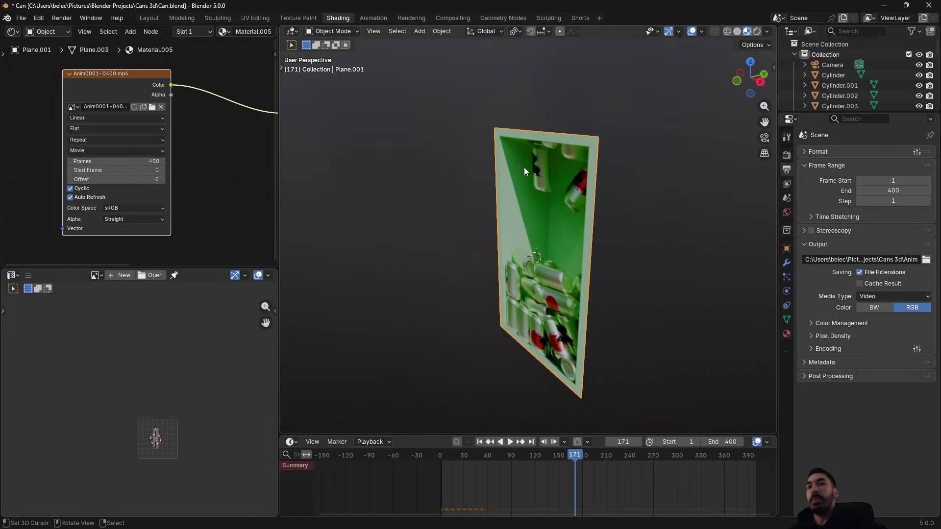
{"action": "middle_click_drag", "start_coordinate": [527, 349], "coordinate": [528, 258]}
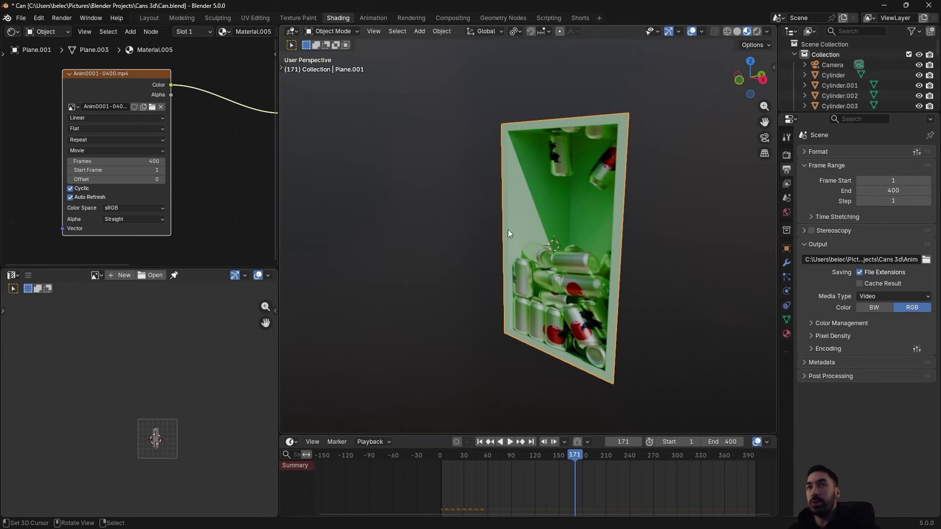
{"action": "scroll", "coordinate": [482, 231], "scroll_direction": "down", "scroll_amount": 3}
{"action": "right_click", "coordinate": [412, 199]}
{"action": "key", "text": "KP_0"}
{"action": "middle_click_drag", "start_coordinate": [437, 213], "coordinate": [461, 216]}
{"action": "key", "text": "KP_0"}
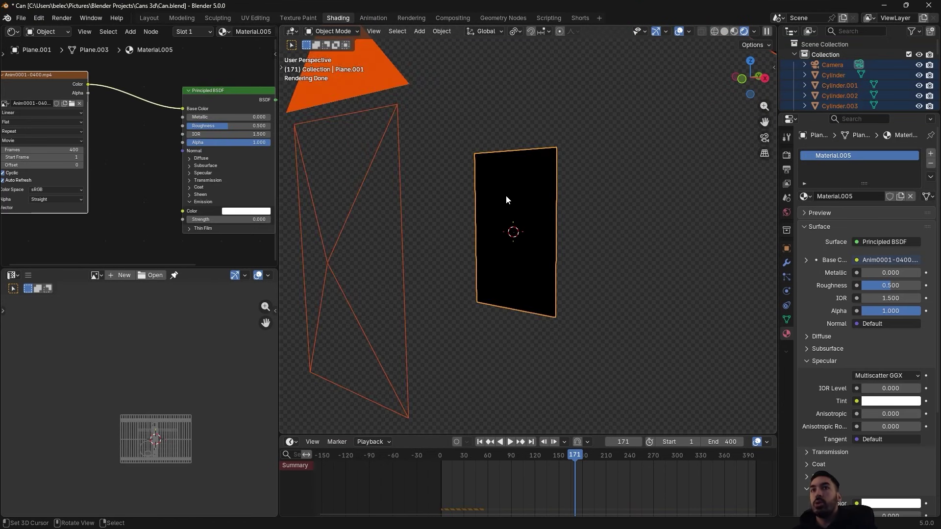
{"action": "left_click", "coordinate": [505, 202]}
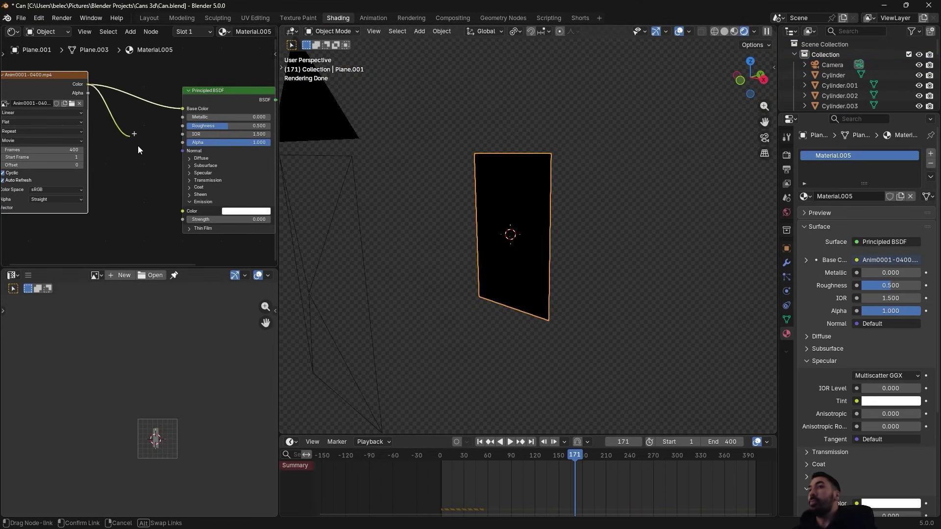
Link the movie texture's Color output to the Principled BSDF's Emission Color, set Emission Strength to 1, and view the plane through the camera
{"action": "left_click_drag", "start_coordinate": [87, 84], "coordinate": [91, 75]}
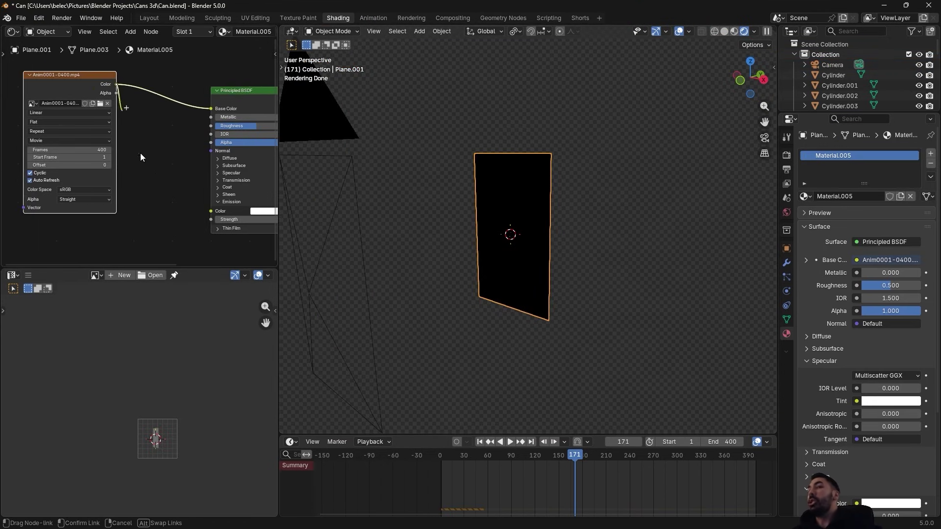
{"action": "left_click_drag", "start_coordinate": [141, 157], "coordinate": [211, 211]}
{"action": "middle_click_drag", "start_coordinate": [230, 201], "coordinate": [160, 191]}
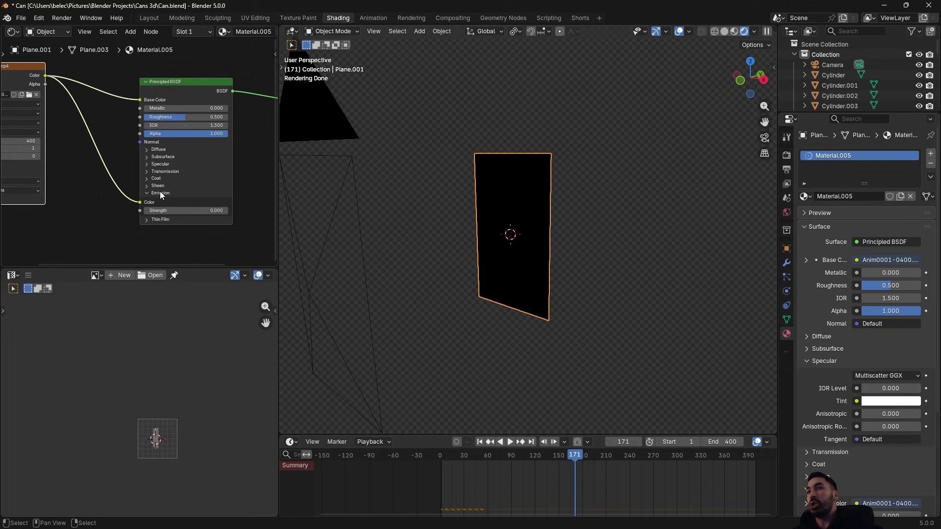
{"action": "left_click", "coordinate": [178, 215]}
{"action": "type", "text": "1"}
{"action": "key", "text": "Return"}
{"action": "key", "text": "KP_0"}
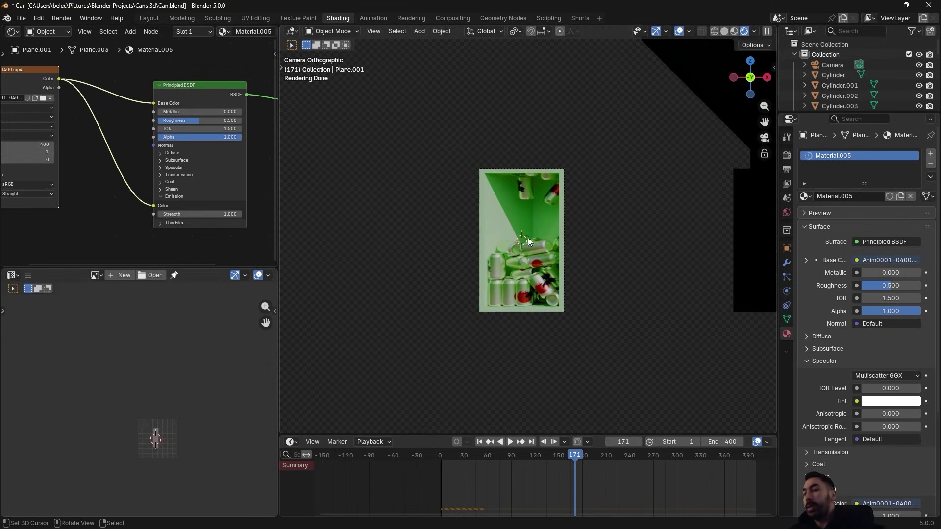
Set the render output file name to Final in the Cans 3d folder
{"action": "left_click", "coordinate": [787, 169]}
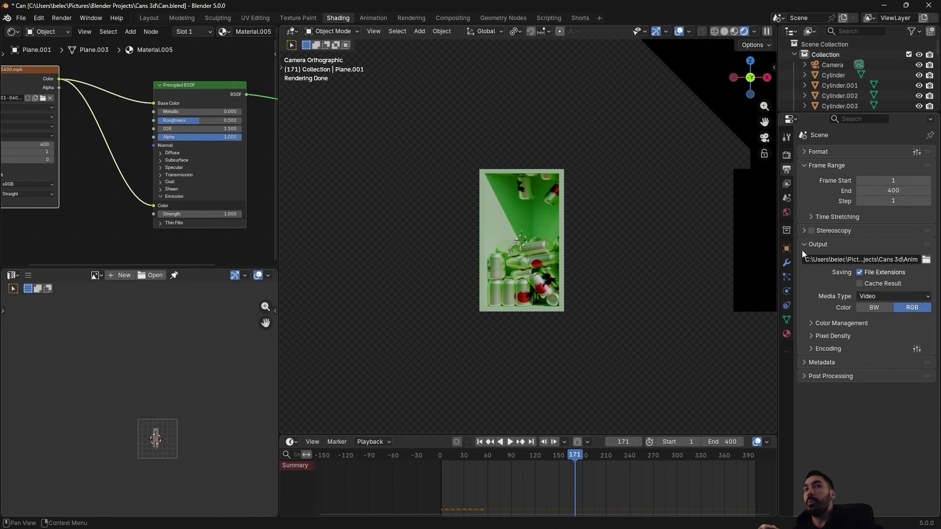
{"action": "left_click", "coordinate": [927, 260]}
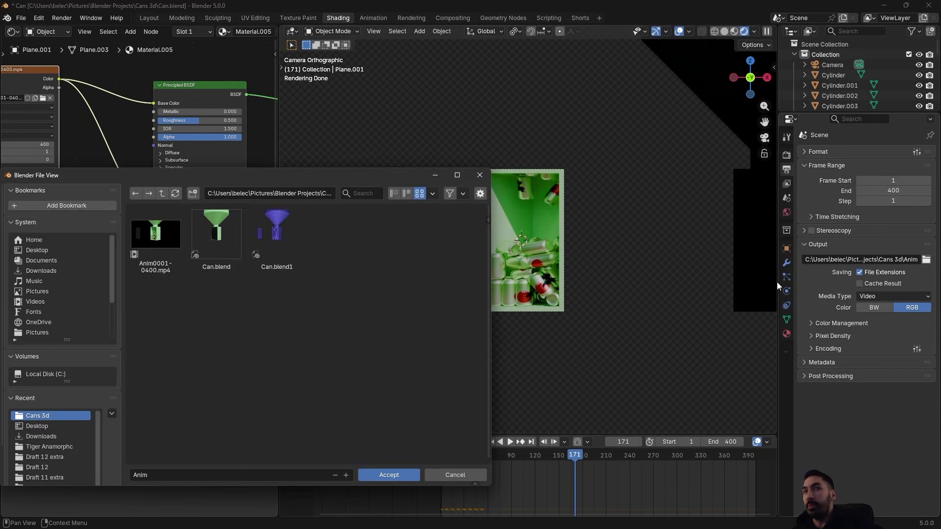
{"action": "left_click", "coordinate": [170, 473]}
{"action": "type", "text": "Final"}
{"action": "left_click", "coordinate": [388, 475]}
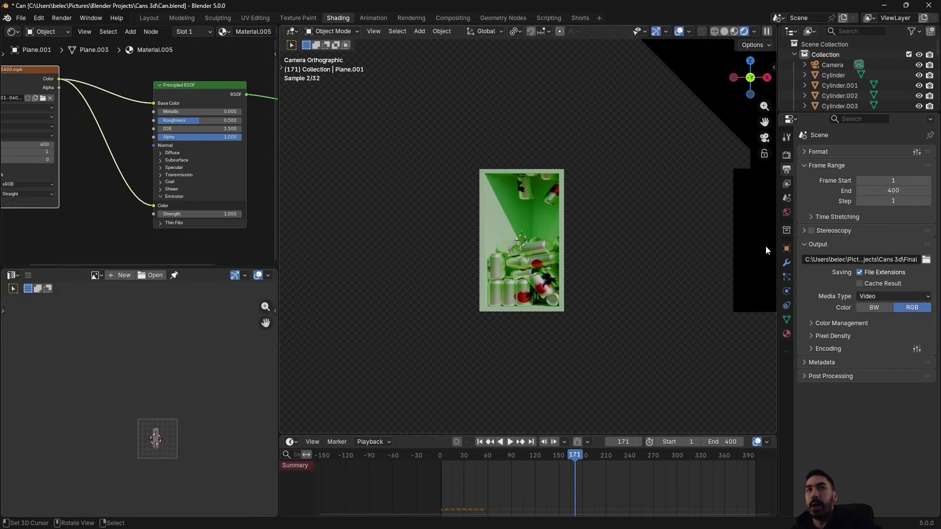
Switch the render engine to EEVEE and inspect the movie plane's framing in the camera view
{"action": "left_click", "coordinate": [786, 155]}
{"action": "left_click", "coordinate": [871, 153]}
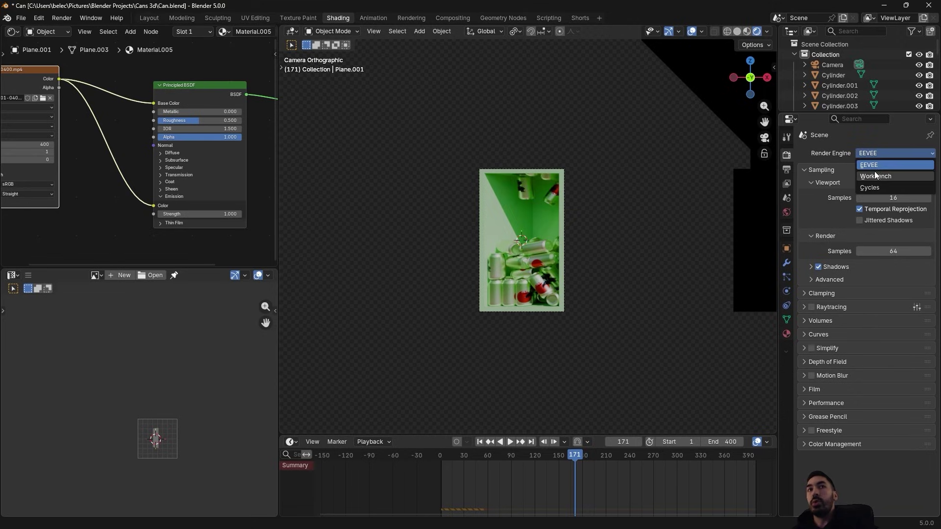
{"action": "scroll", "coordinate": [613, 220], "scroll_direction": "up", "scroll_amount": 4}
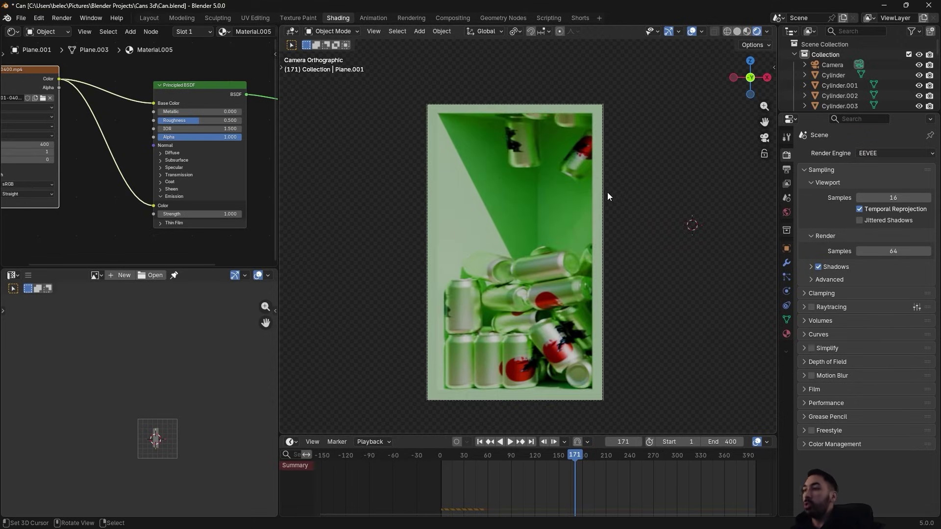
{"action": "scroll", "coordinate": [490, 246], "scroll_direction": "up", "scroll_amount": 1}
{"action": "scroll", "coordinate": [540, 209], "scroll_direction": "down", "scroll_amount": 3}
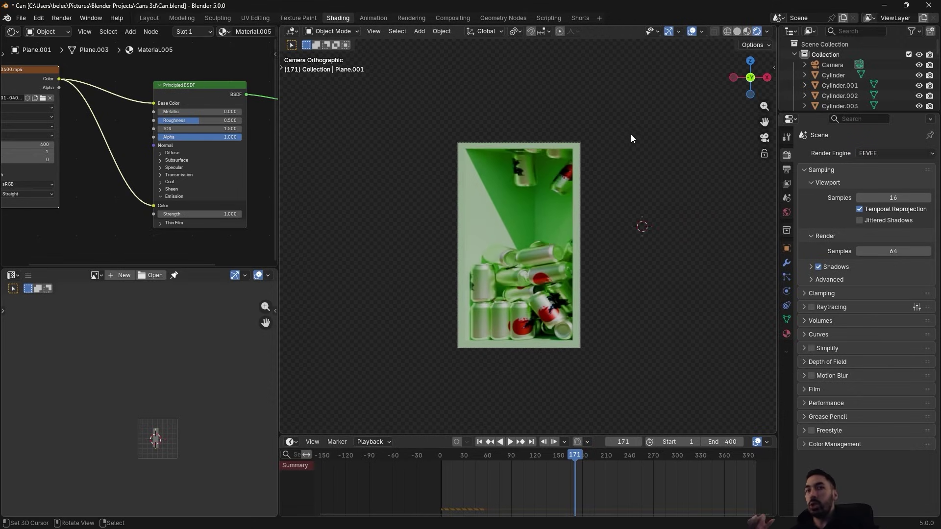